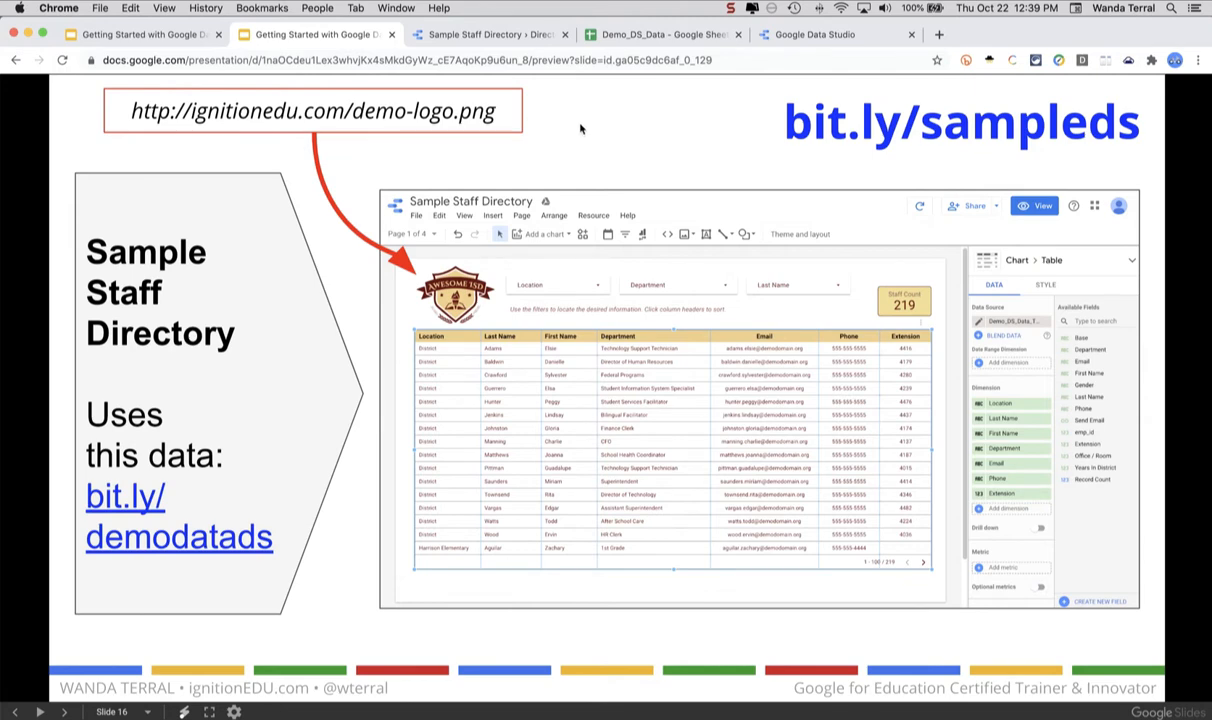
# - Switch to Data Studio and look through the Sample Staff Directory report's clickable email, charts, form and video, and sample data pages
pyautogui.click(490, 34)
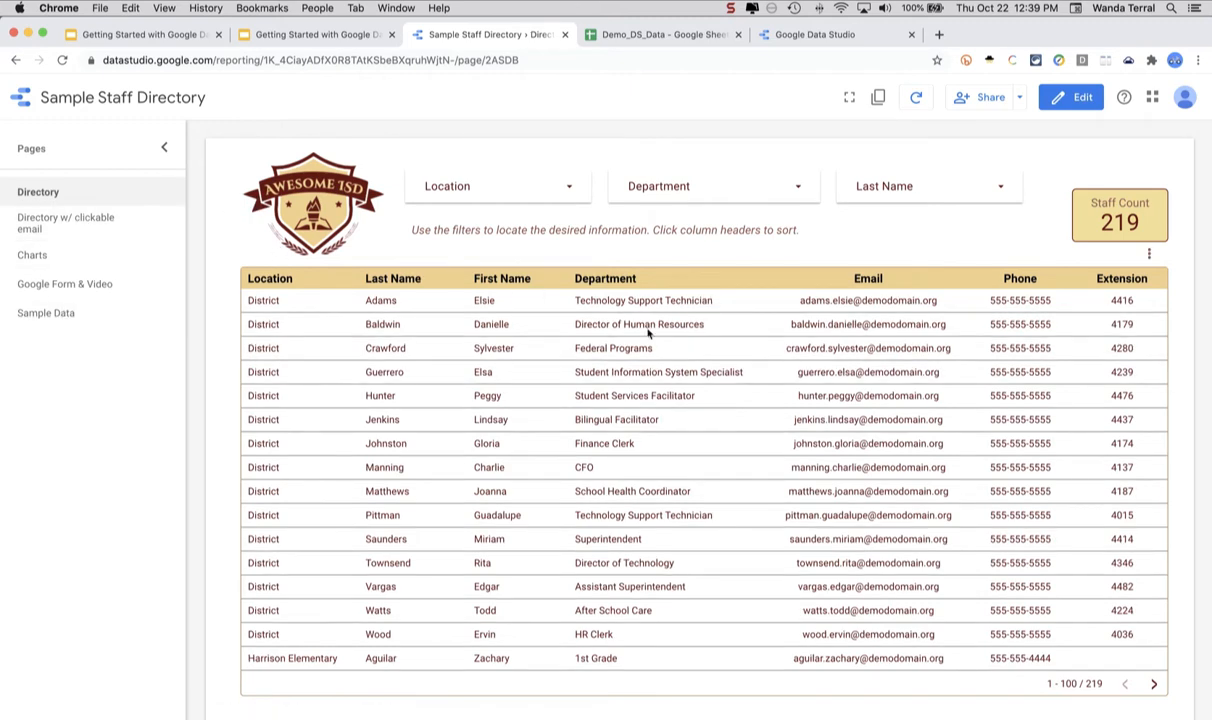
pyautogui.click(101, 226)
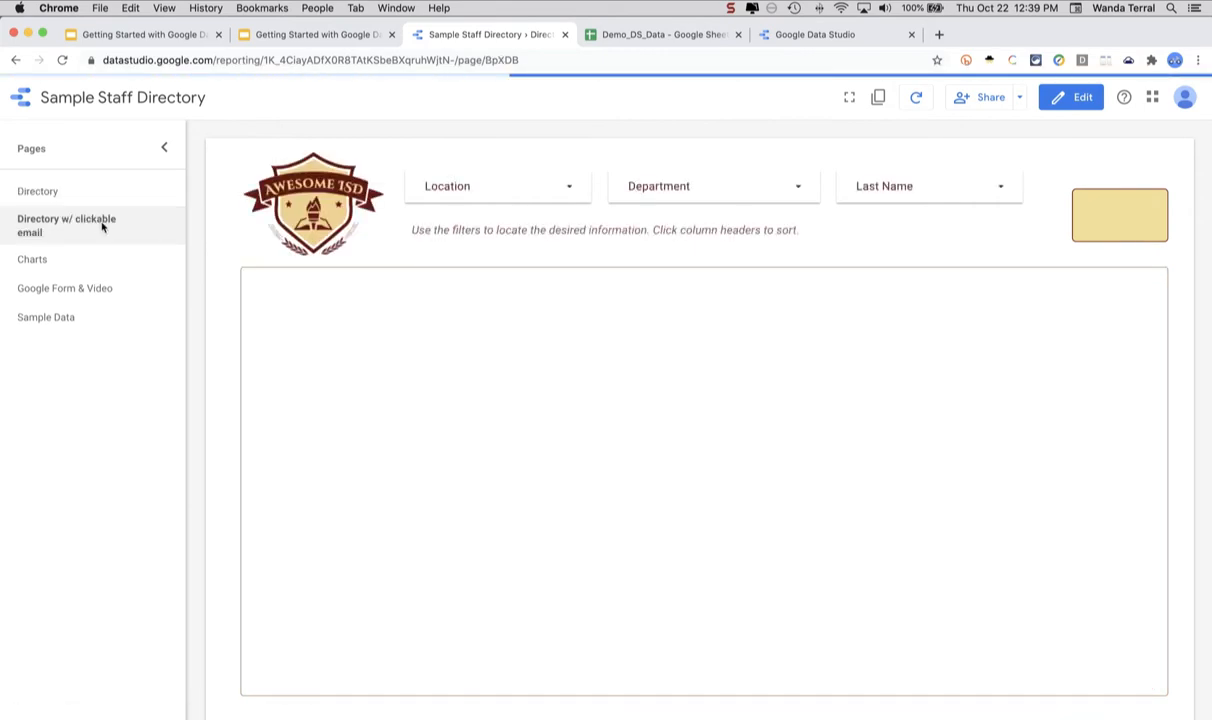
pyautogui.scroll(-1, 210, 199)
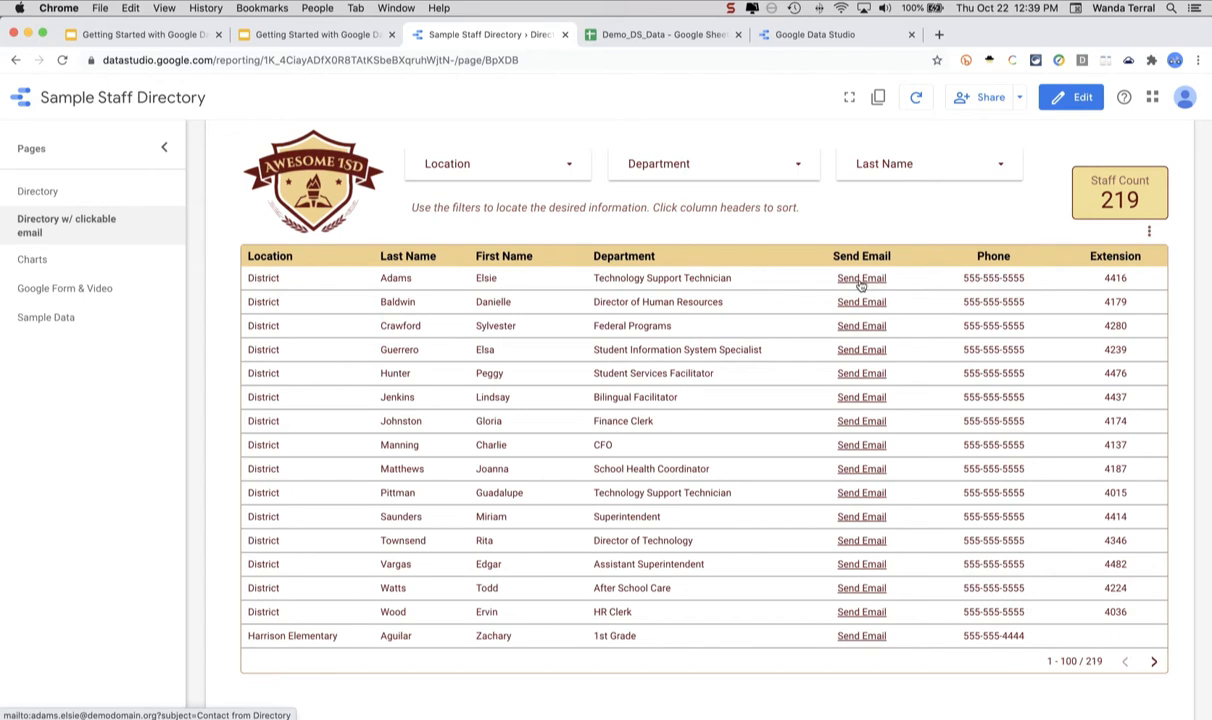
pyautogui.click(34, 268)
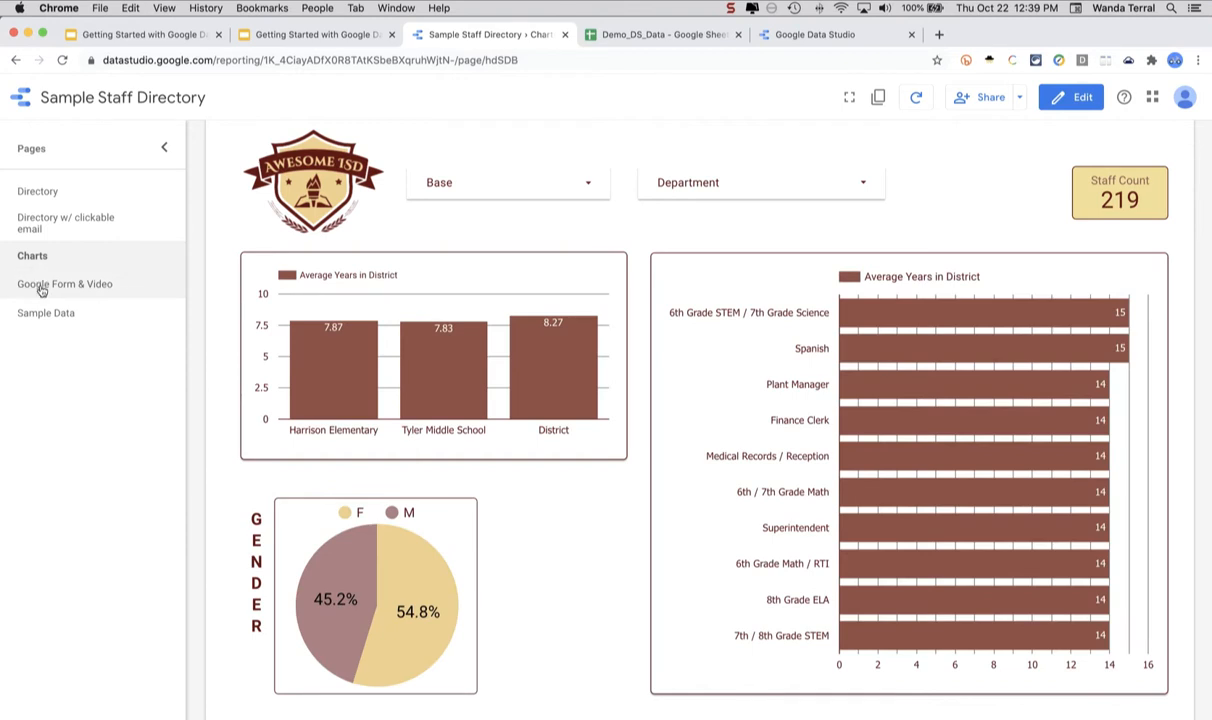
pyautogui.click(41, 288)
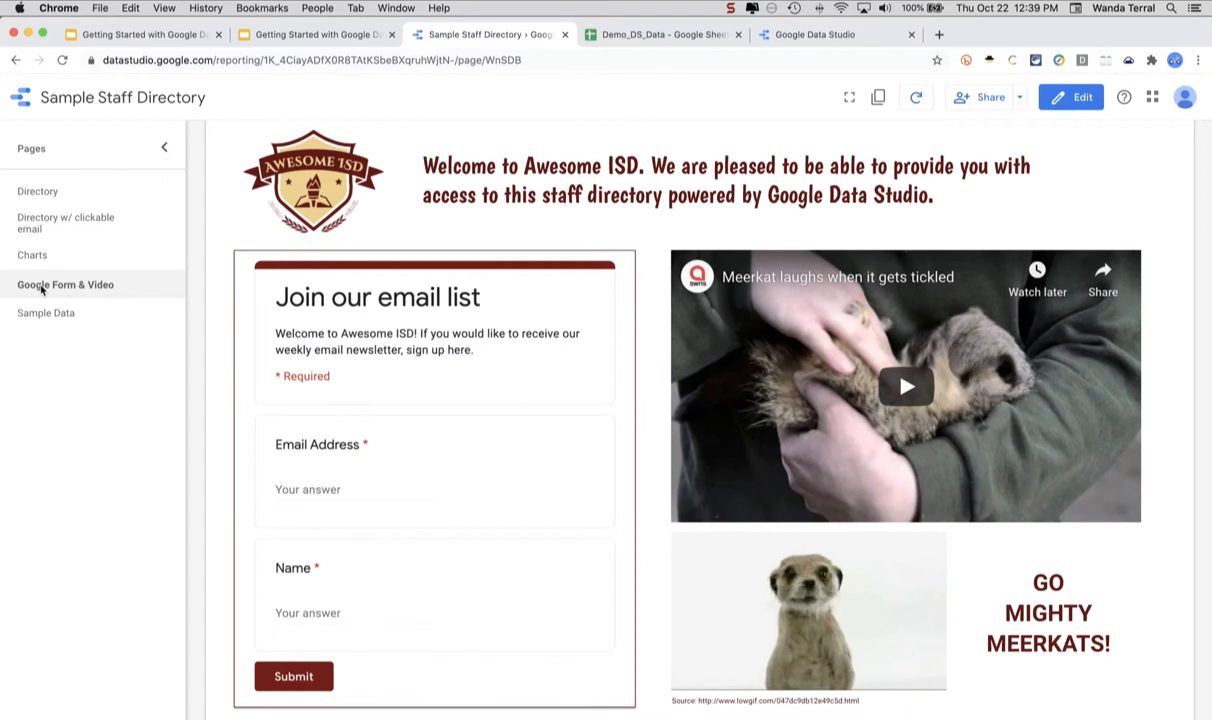
pyautogui.scroll(-2, 342, 340)
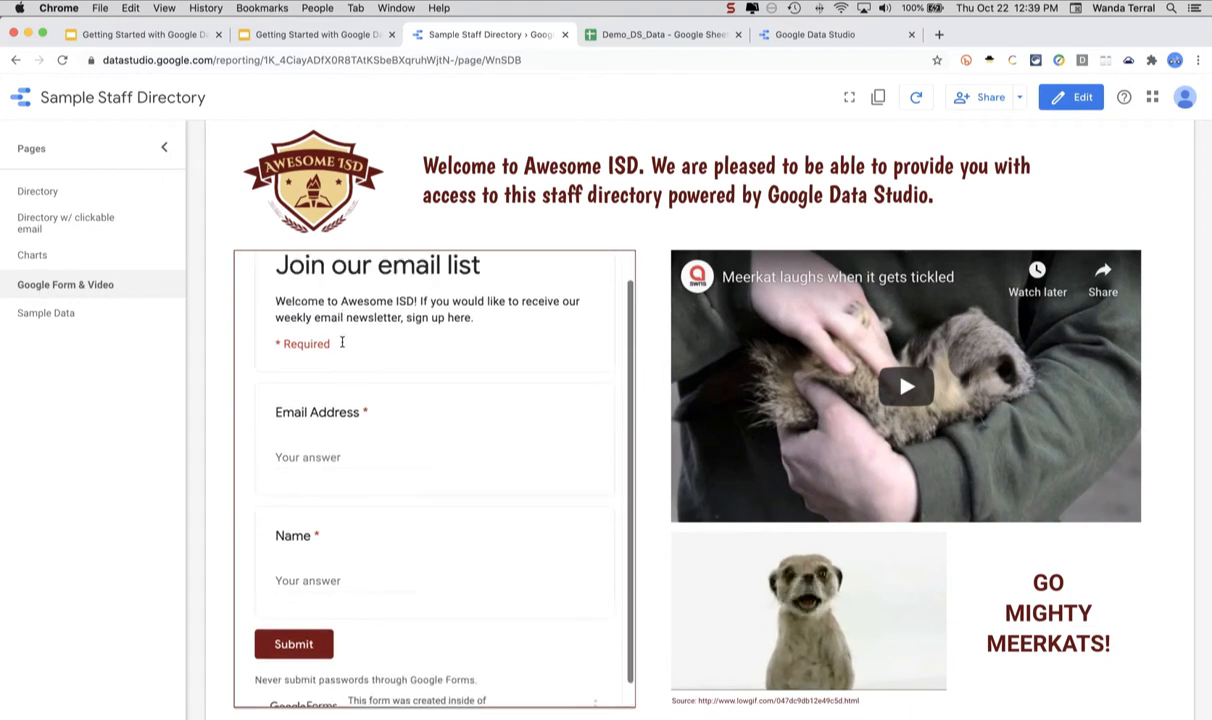
pyautogui.scroll(2, 342, 343)
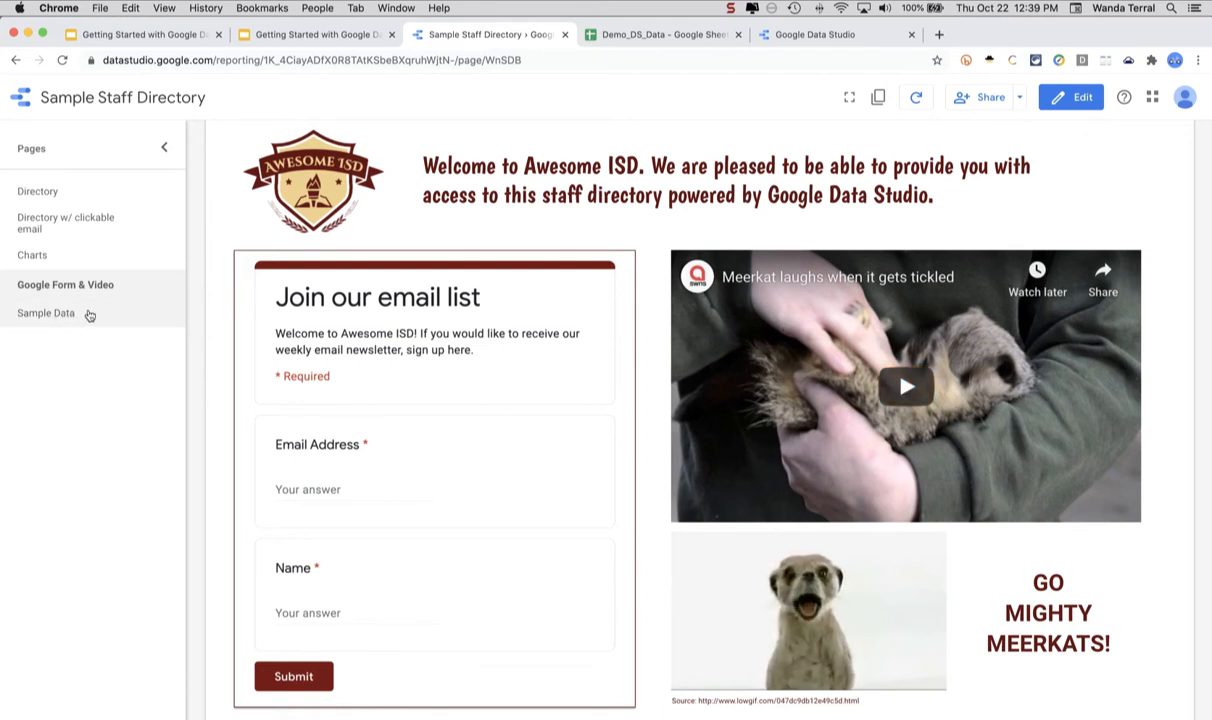
pyautogui.click(87, 314)
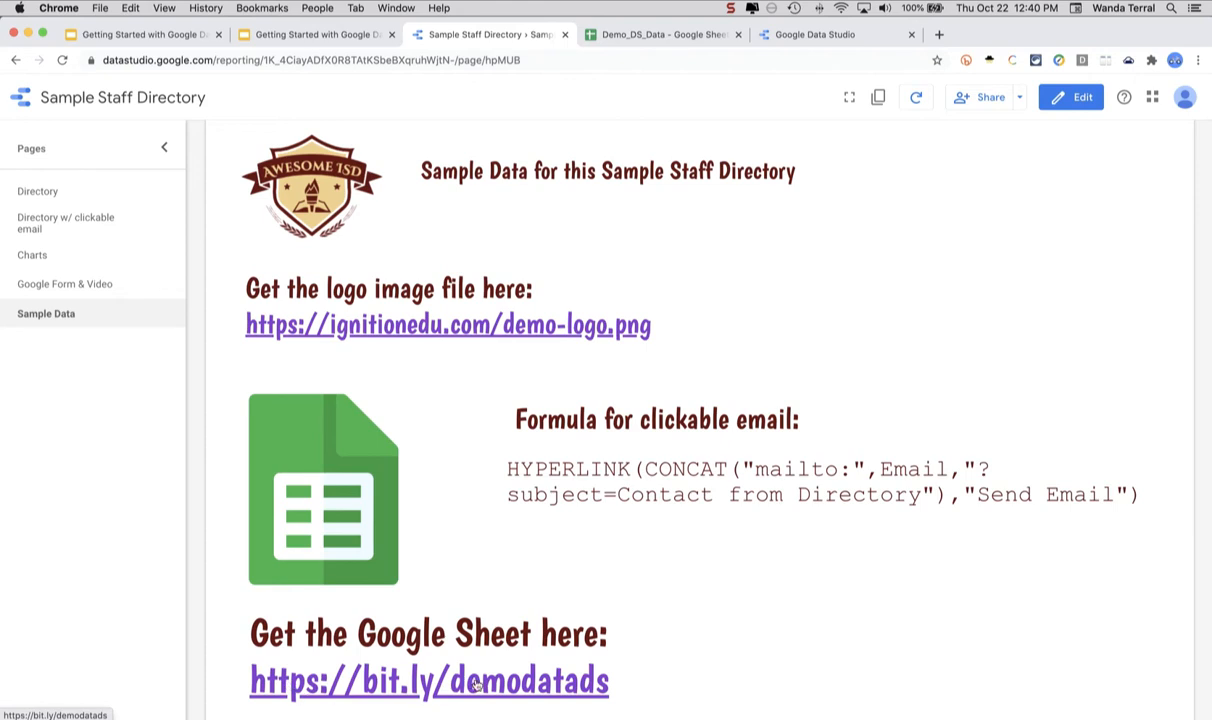
pyautogui.click(40, 192)
# - Make an editable copy of the Demo_DS_Data spreadsheet template and rename it Demo_DS_Data - MY DATA
pyautogui.click(647, 38)
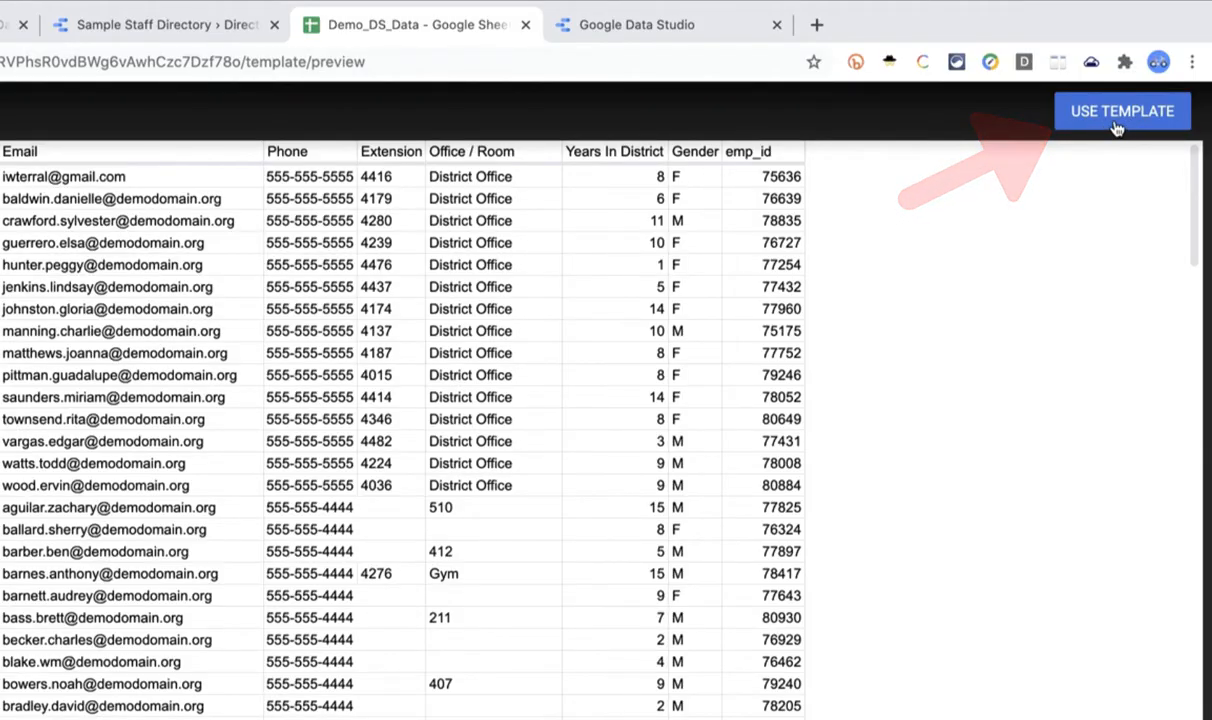
pyautogui.click(1117, 124)
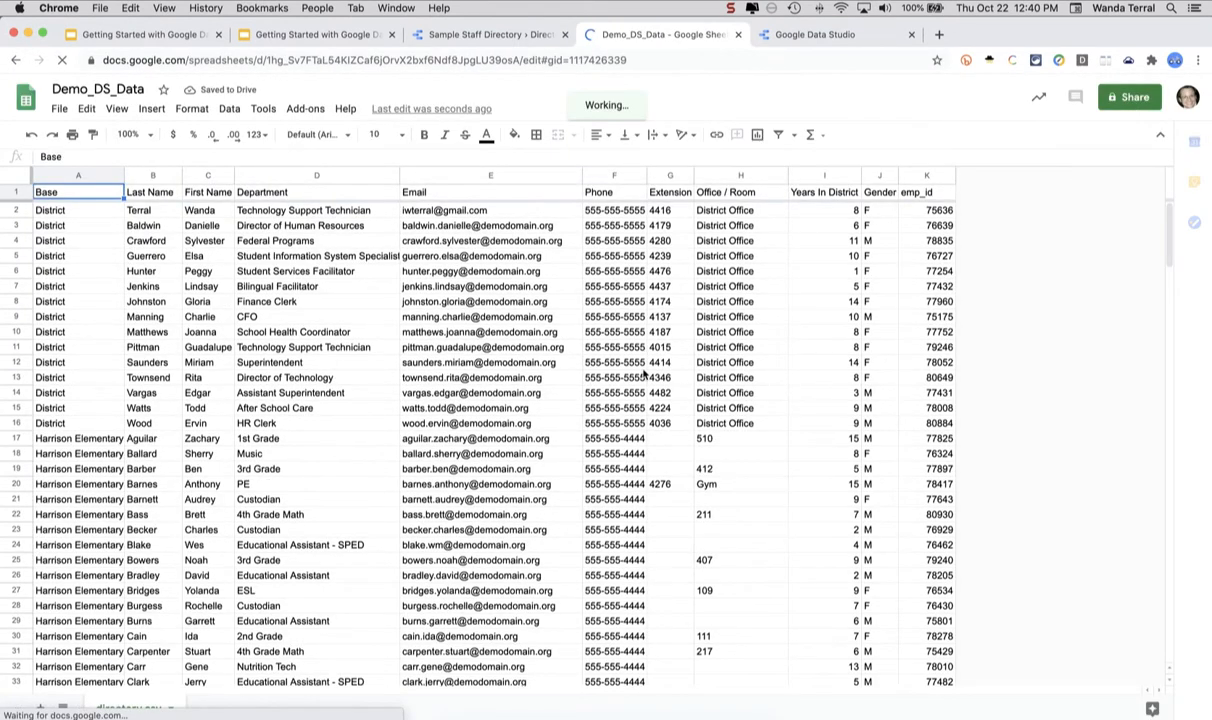
pyautogui.click(146, 88)
pyautogui.write('-')
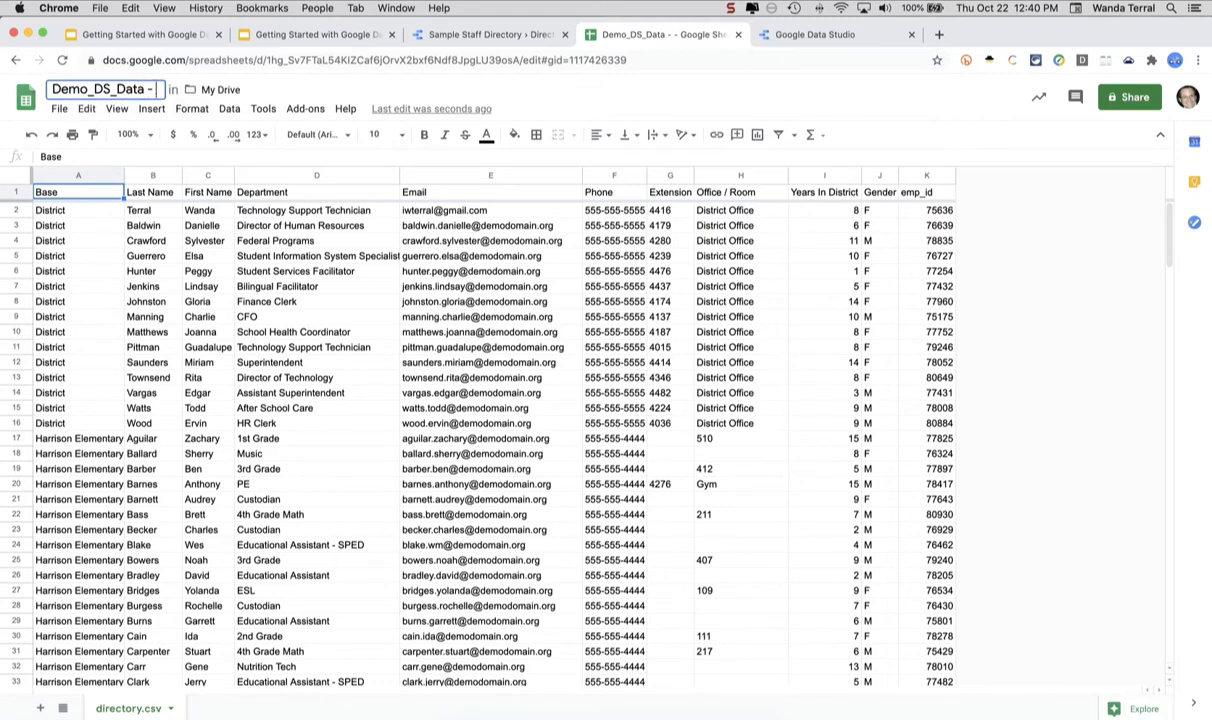
pyautogui.write(' MY DATA')
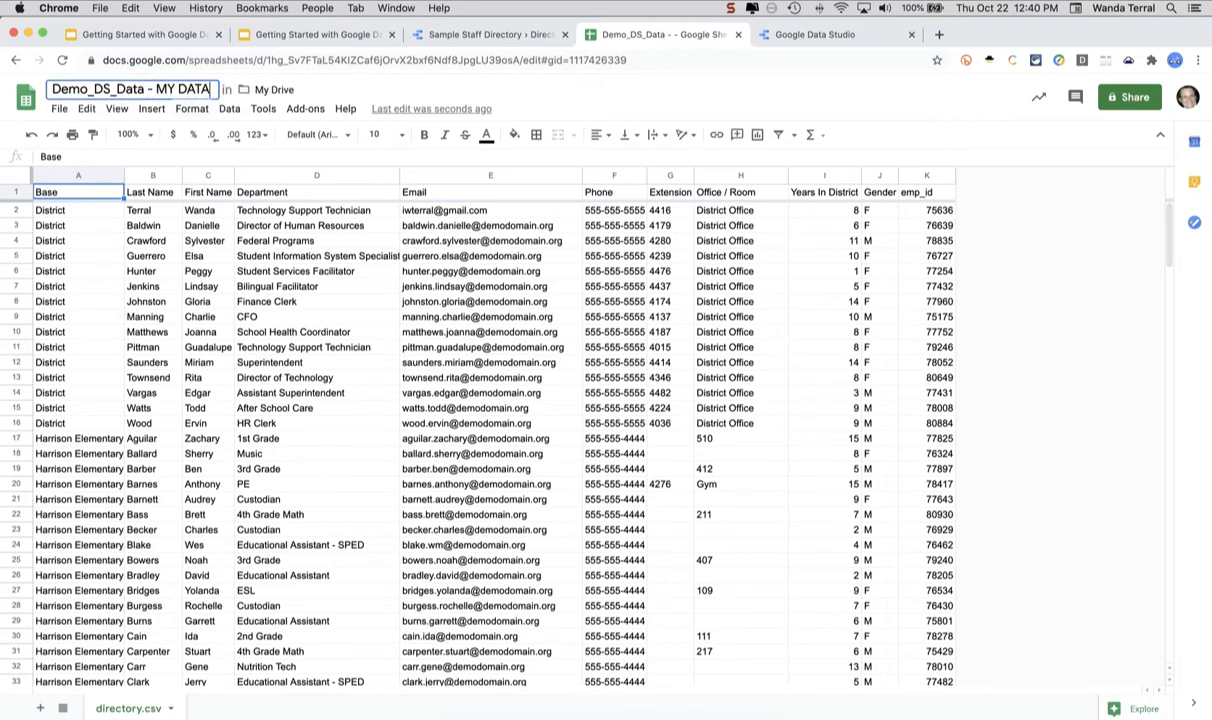
pyautogui.click(322, 90)
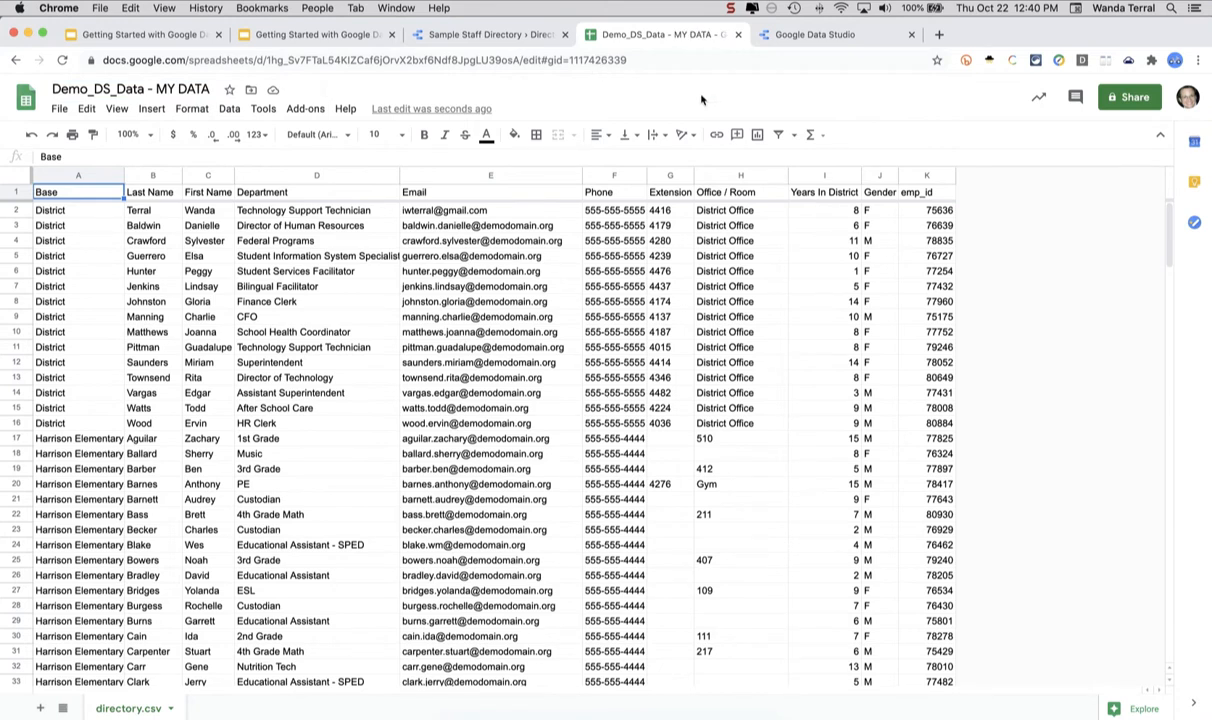
pyautogui.scroll(-3, 622, 238)
pyautogui.scroll(3, 620, 242)
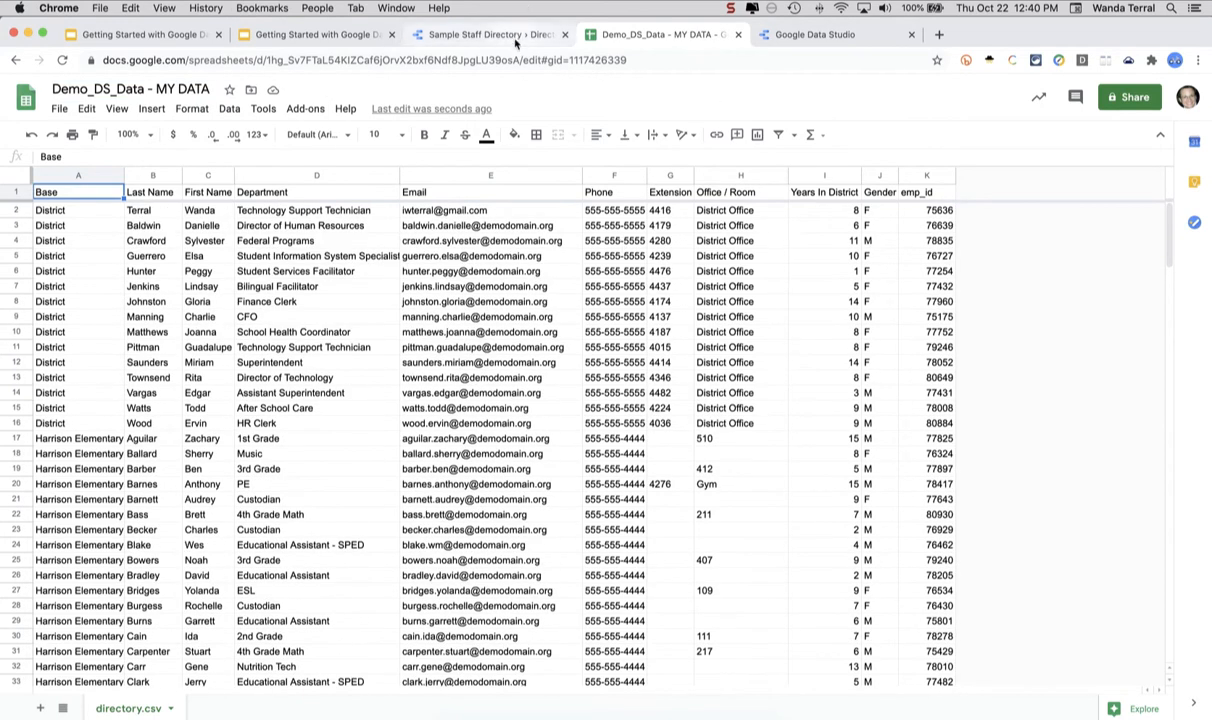
# - Create a blank report in Data Studio and add the directory.csv worksheet of the Google Sheets file Demo_DS_Data - MY DATA as its data
pyautogui.click(822, 36)
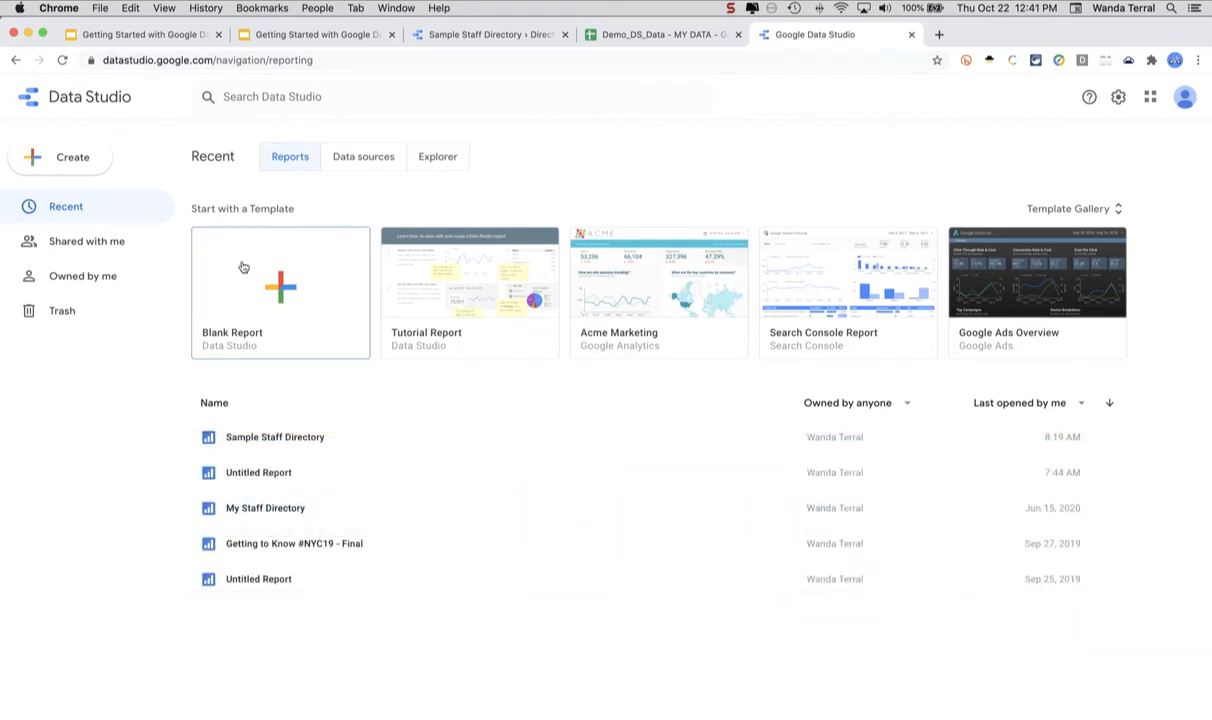
pyautogui.click(289, 290)
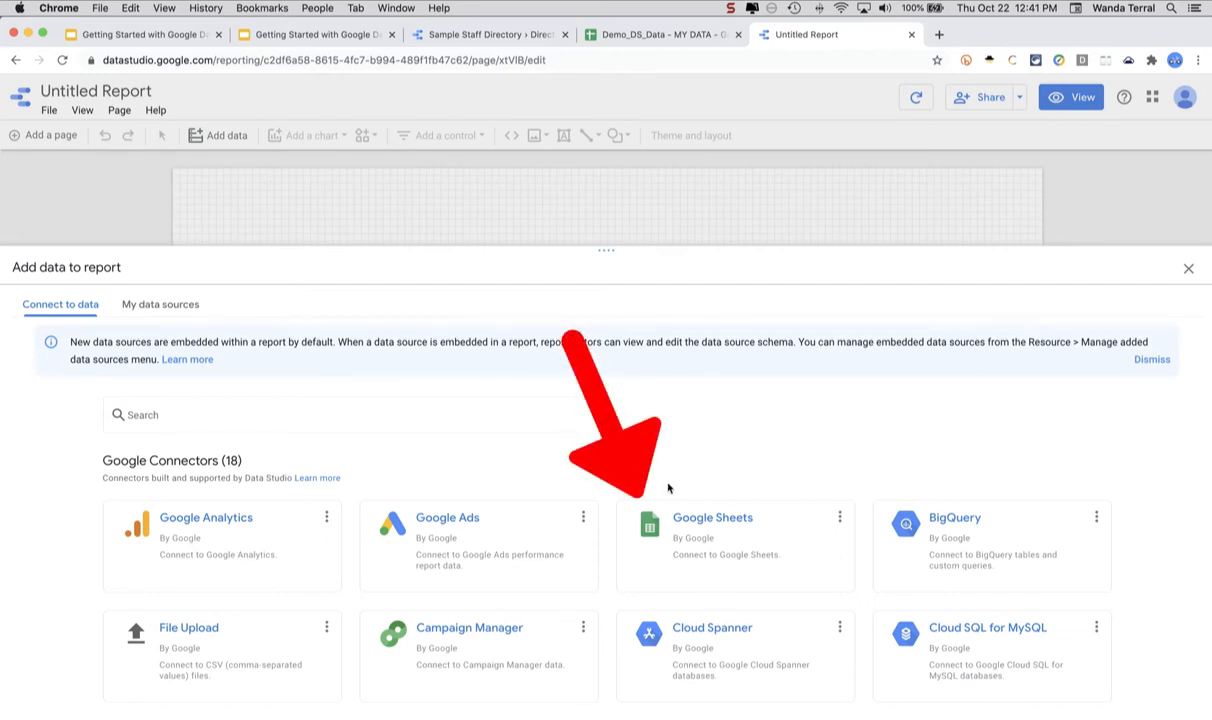
pyautogui.click(729, 547)
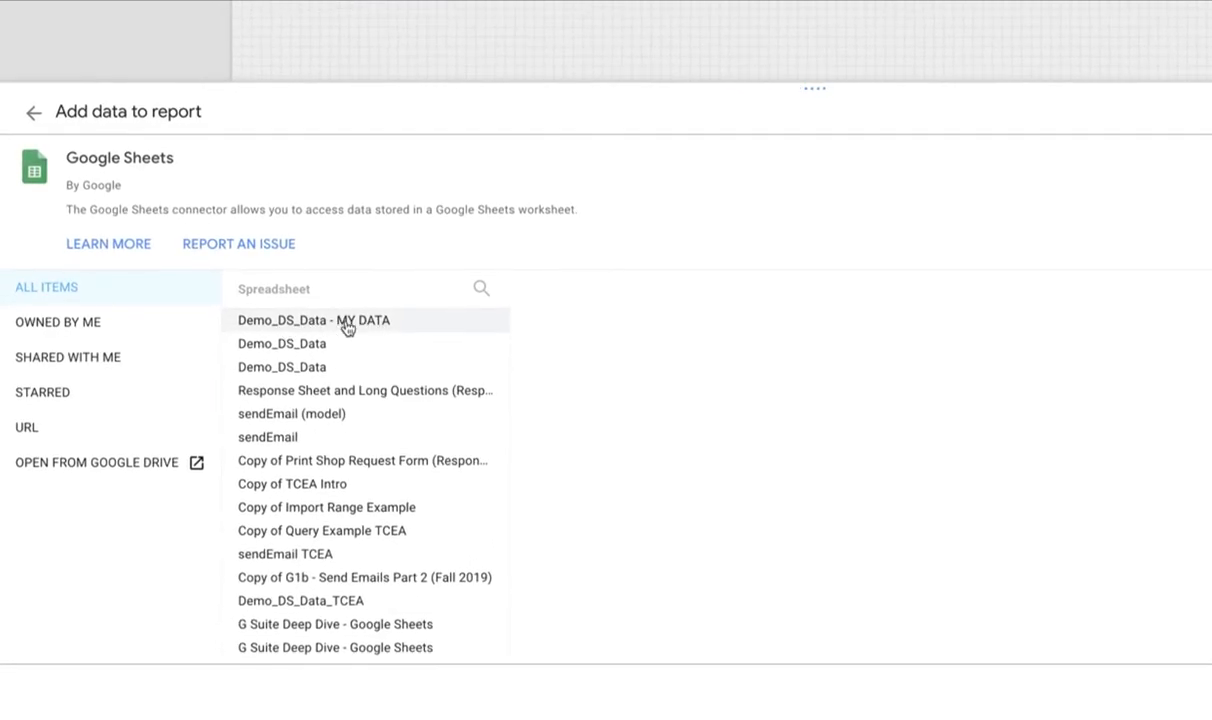
pyautogui.click(360, 328)
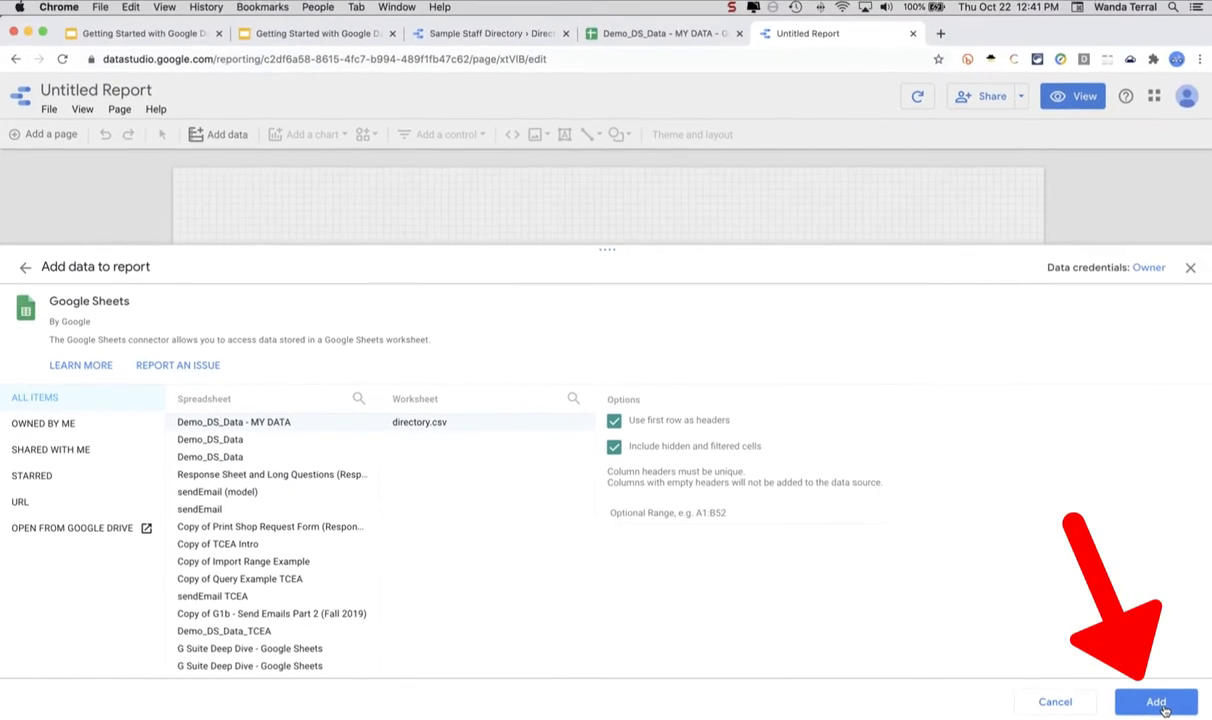
pyautogui.click(1156, 703)
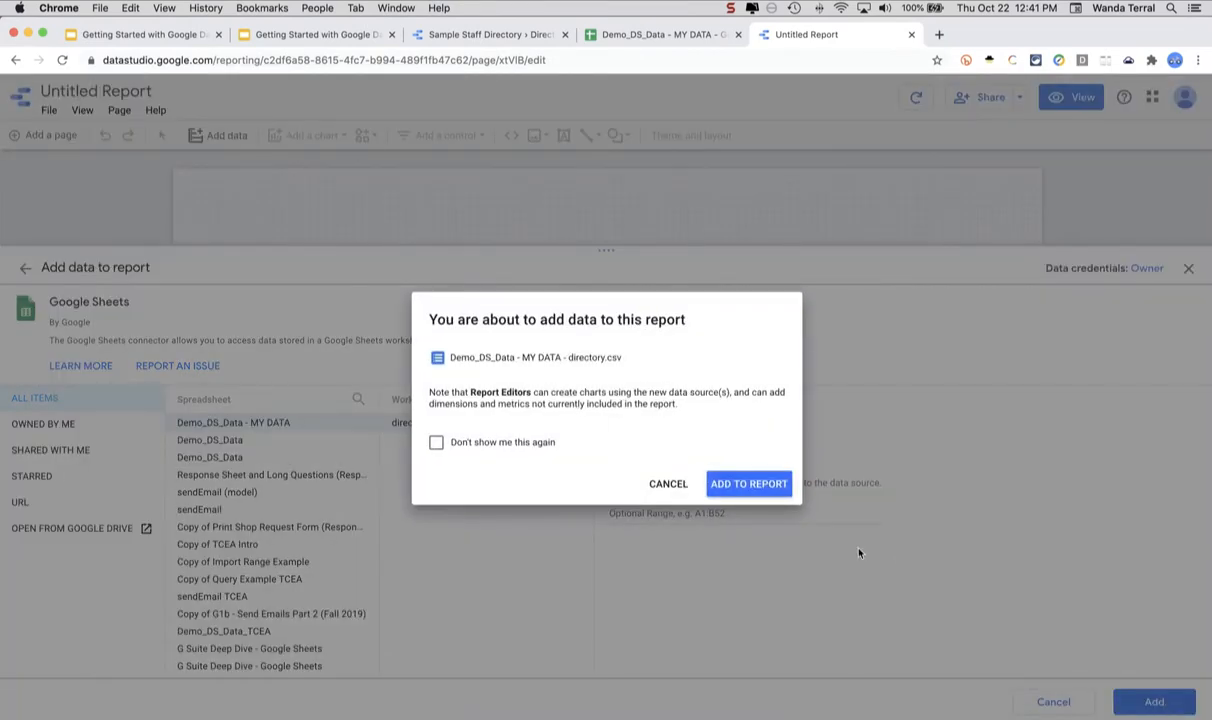
pyautogui.click(749, 484)
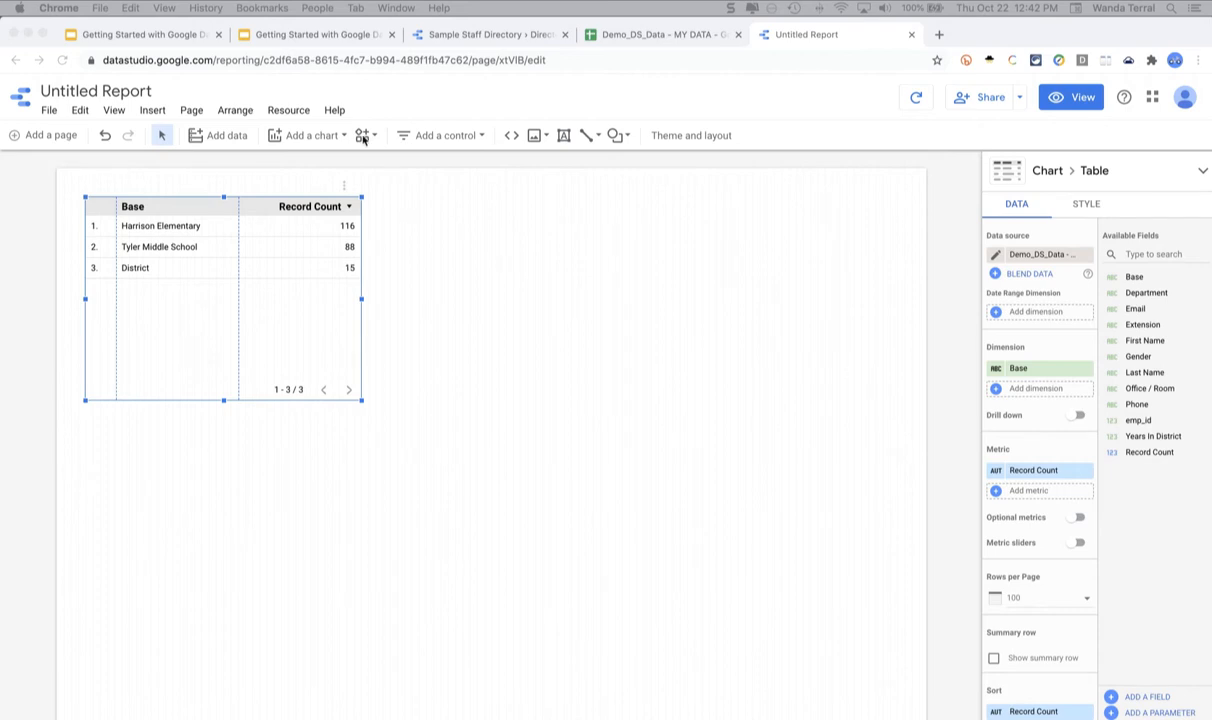
# - Compare with the Sample Staff Directory report and delete the default table from the untitled report
pyautogui.click(474, 36)
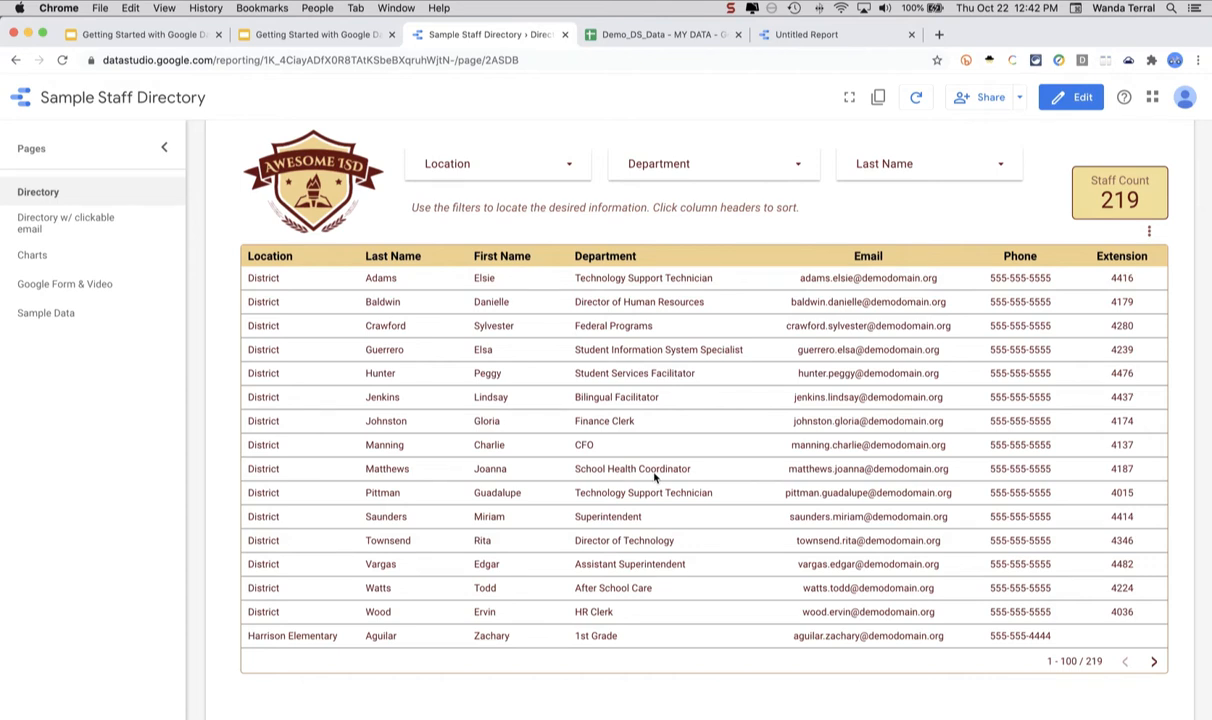
pyautogui.click(815, 38)
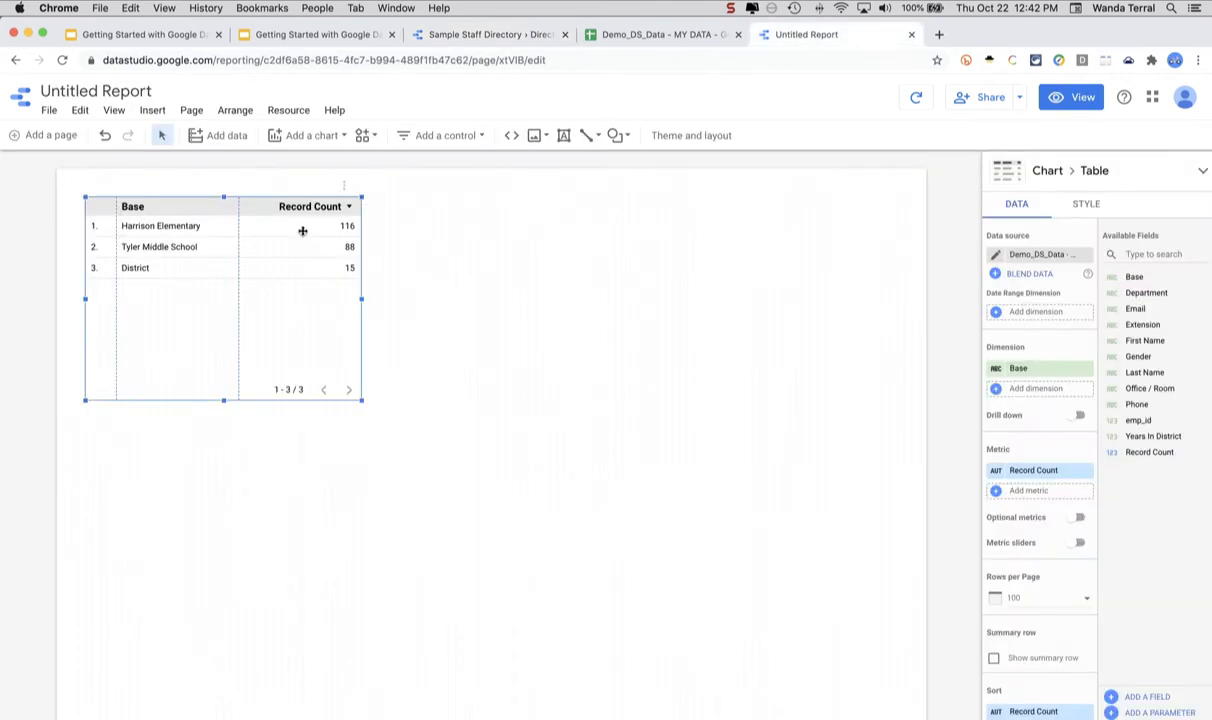
pyautogui.press('Delete')
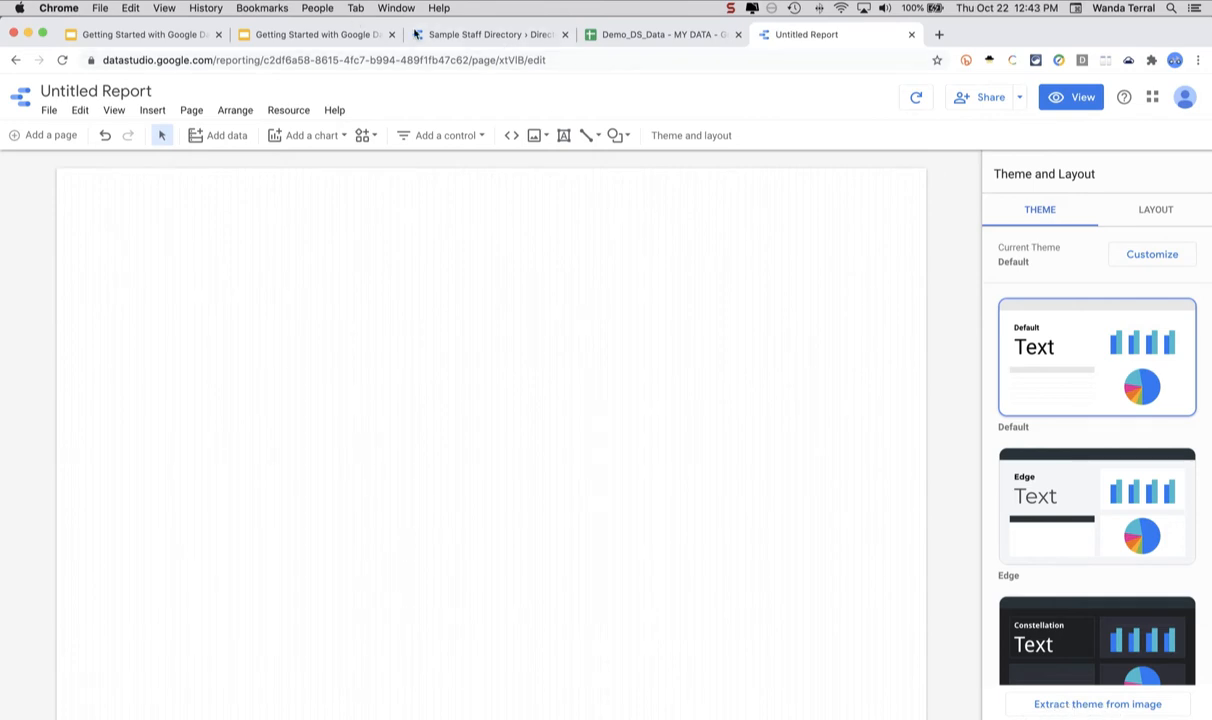
# - Open the demo logo image linked on the sample report's Sample Data page and save it to the Desktop as demo-logo
pyautogui.click(499, 36)
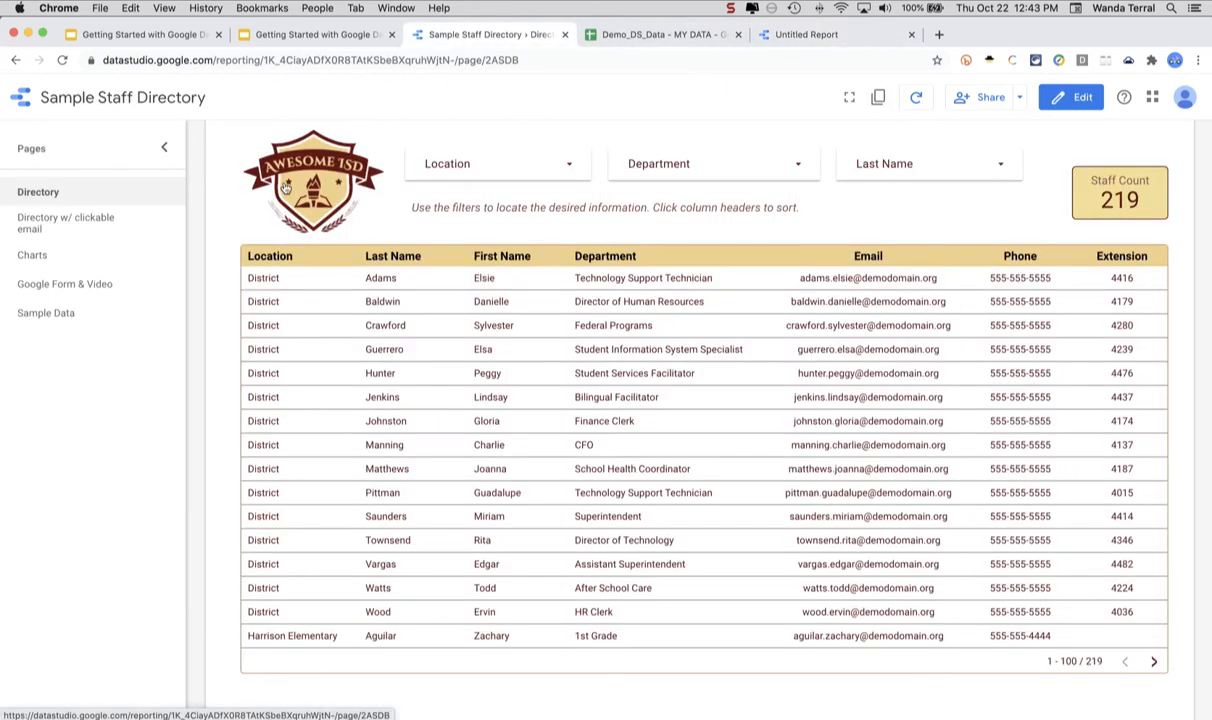
pyautogui.click(46, 313)
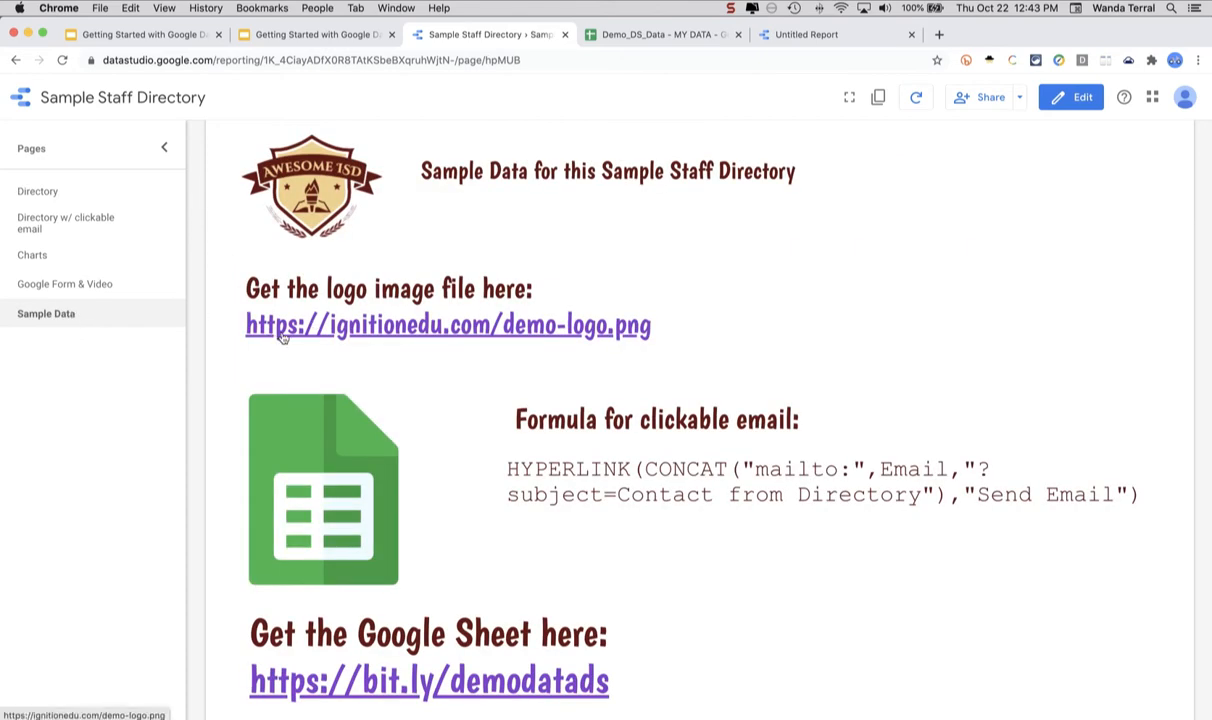
pyautogui.click(419, 334)
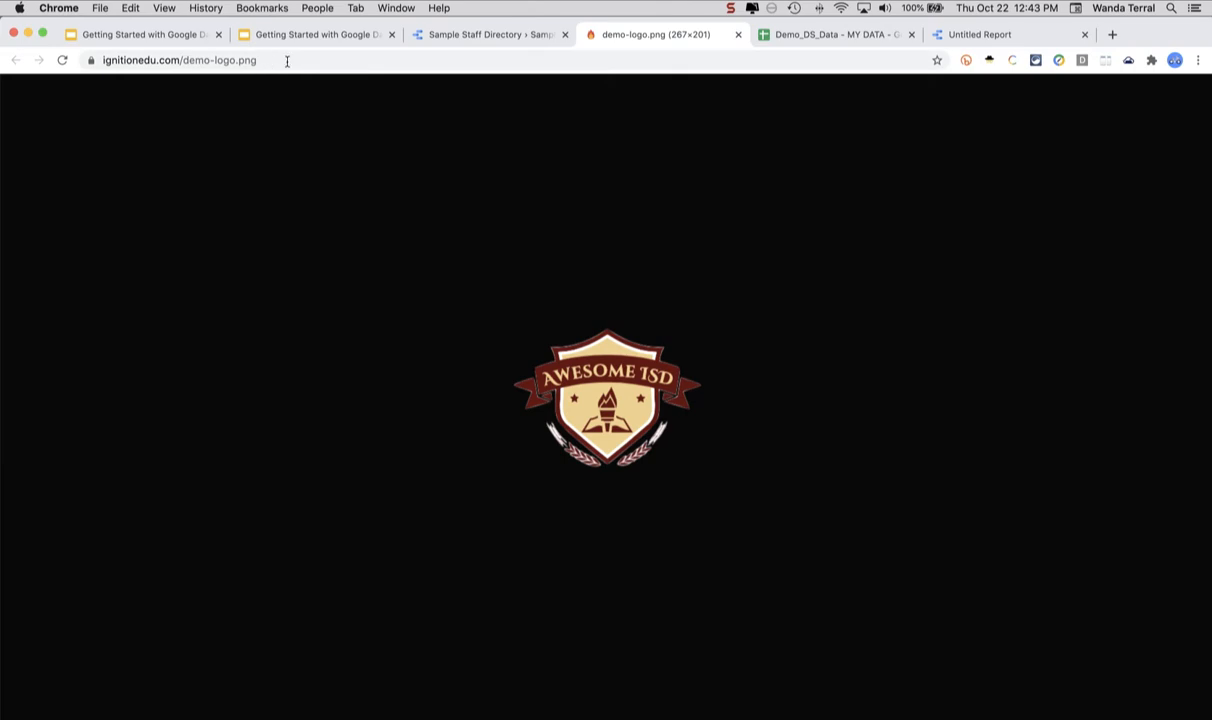
pyautogui.press('super+s')
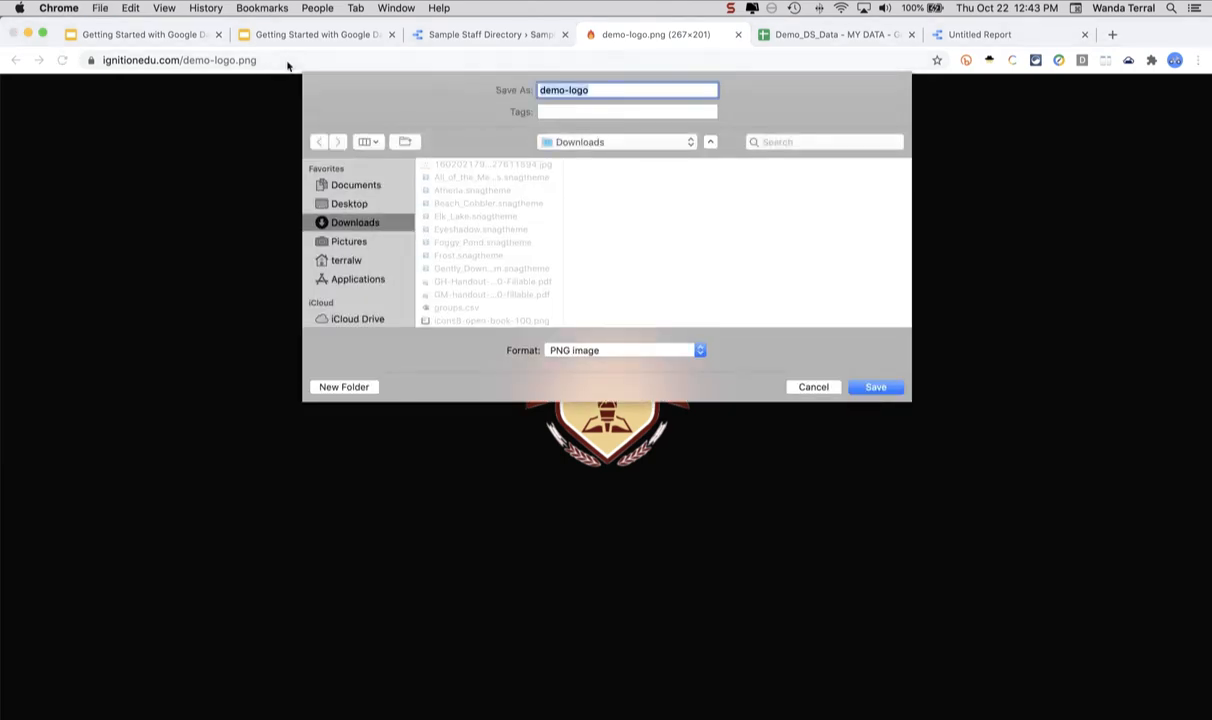
pyautogui.click(331, 205)
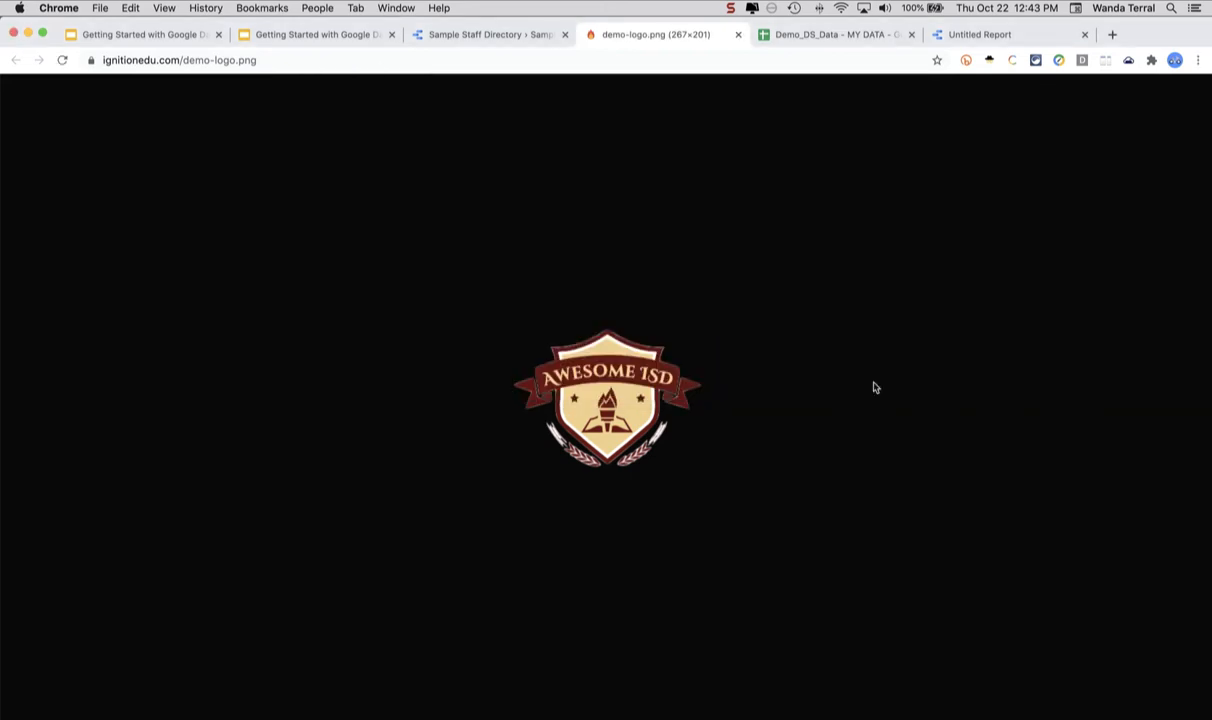
pyautogui.click(739, 36)
# - In the untitled report, extract themes from the demo-logo.png image uploaded from the Desktop
pyautogui.click(833, 44)
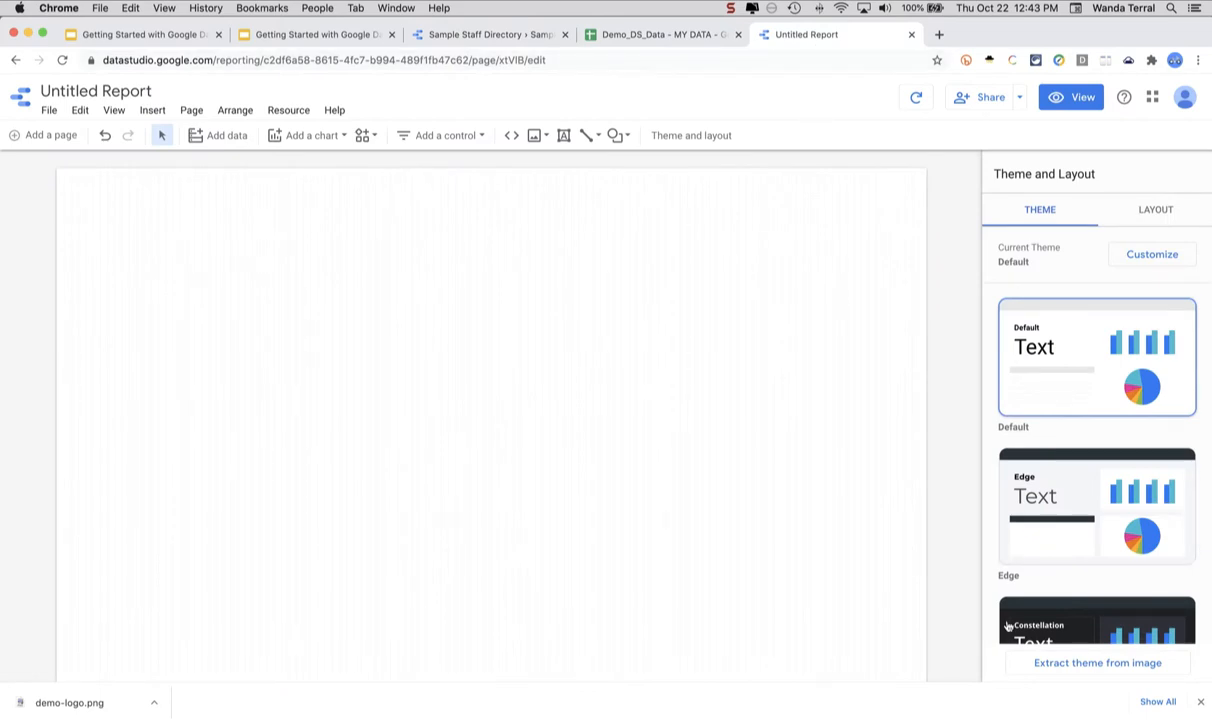
pyautogui.click(1082, 667)
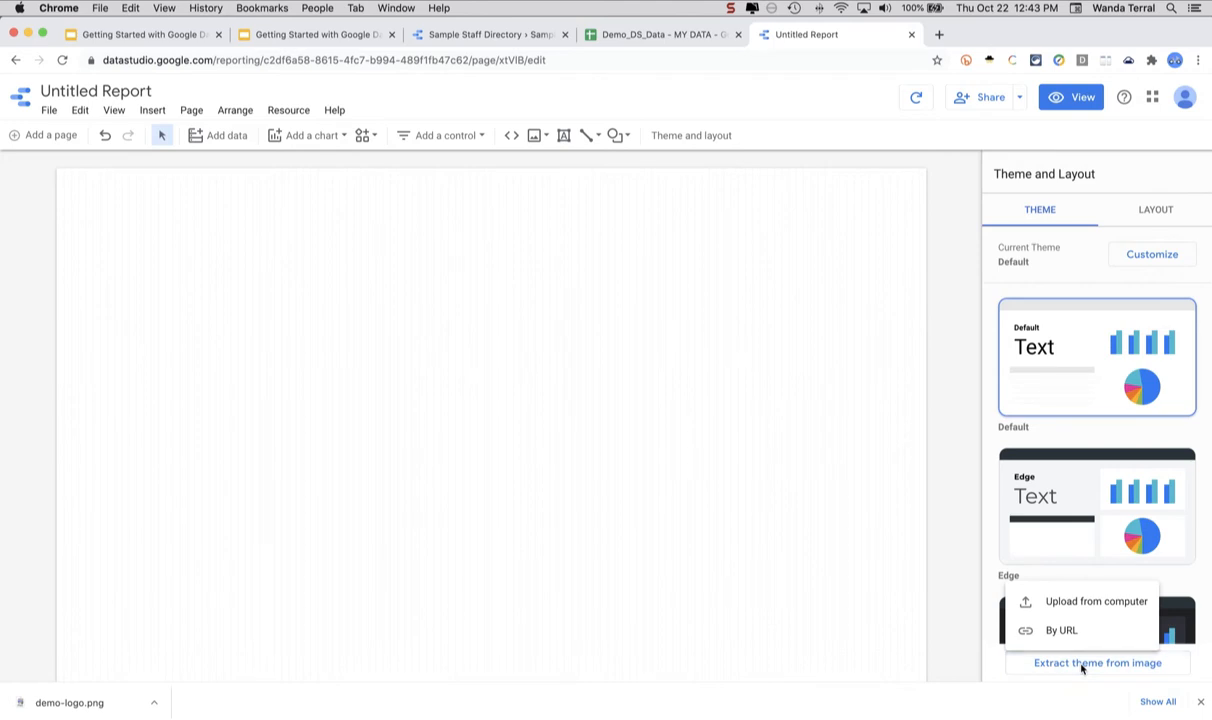
pyautogui.click(1058, 612)
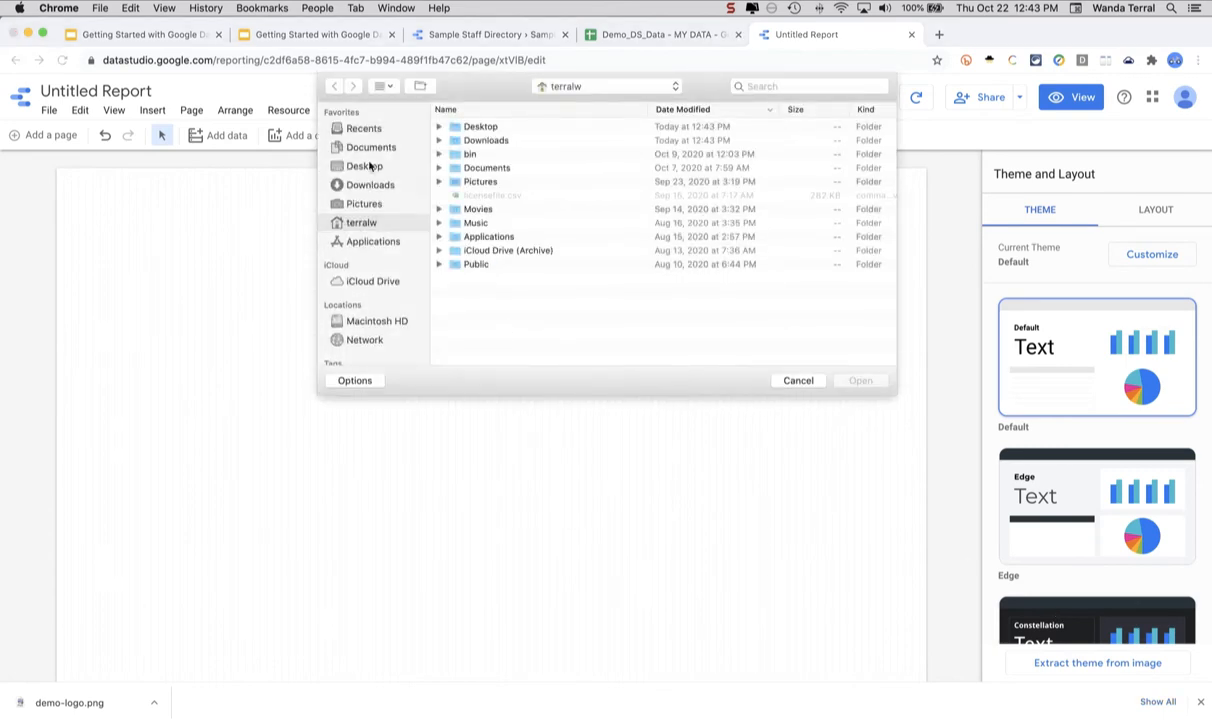
pyautogui.click(364, 166)
pyautogui.click(511, 128)
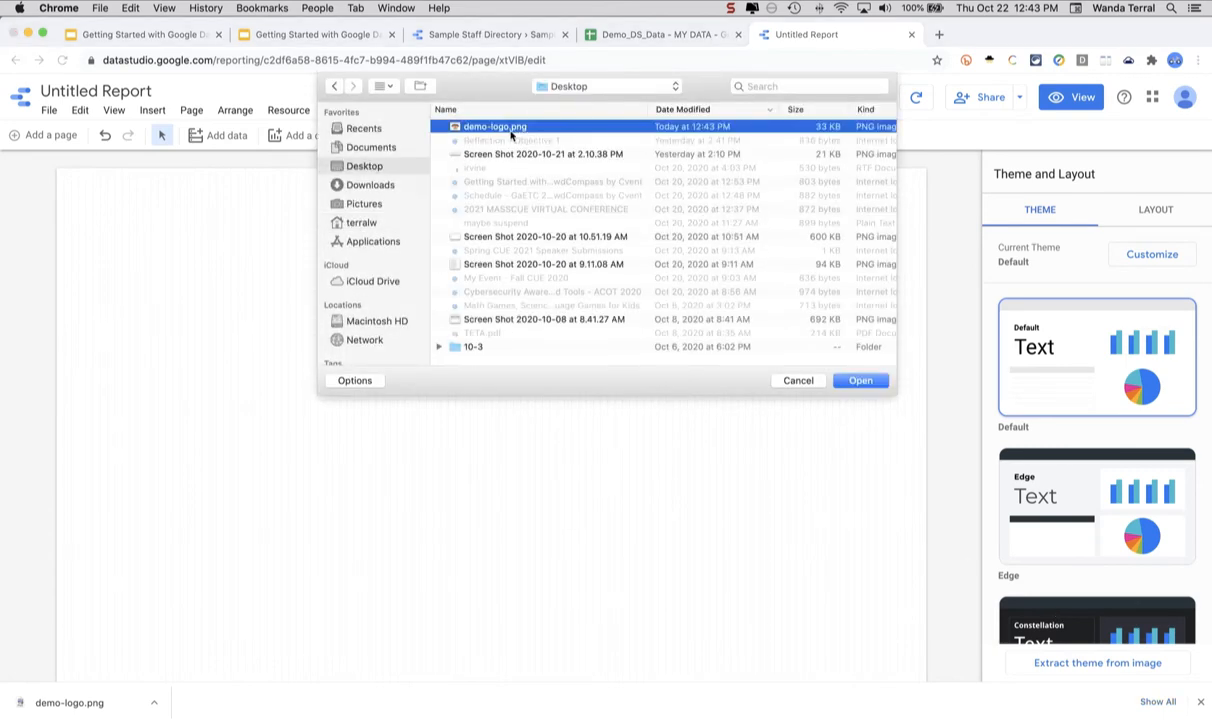
pyautogui.click(860, 381)
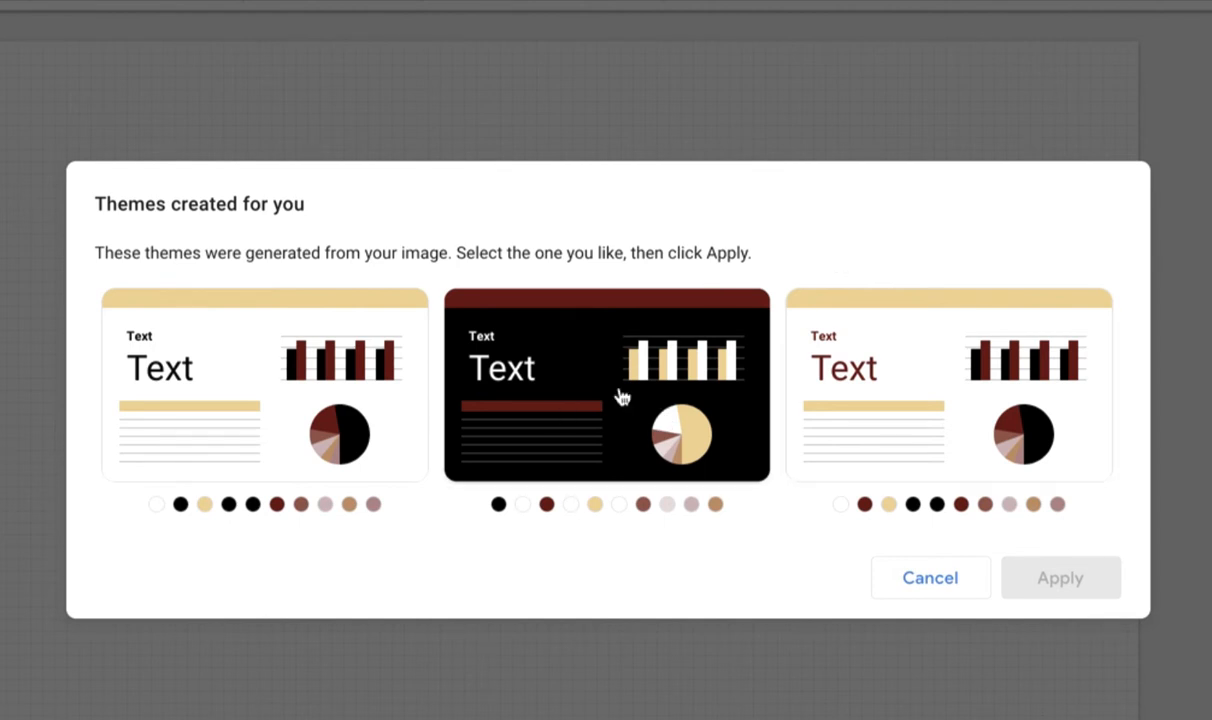
# - Apply the generated theme that has a white background, gold header and maroon text to the report
pyautogui.click(185, 333)
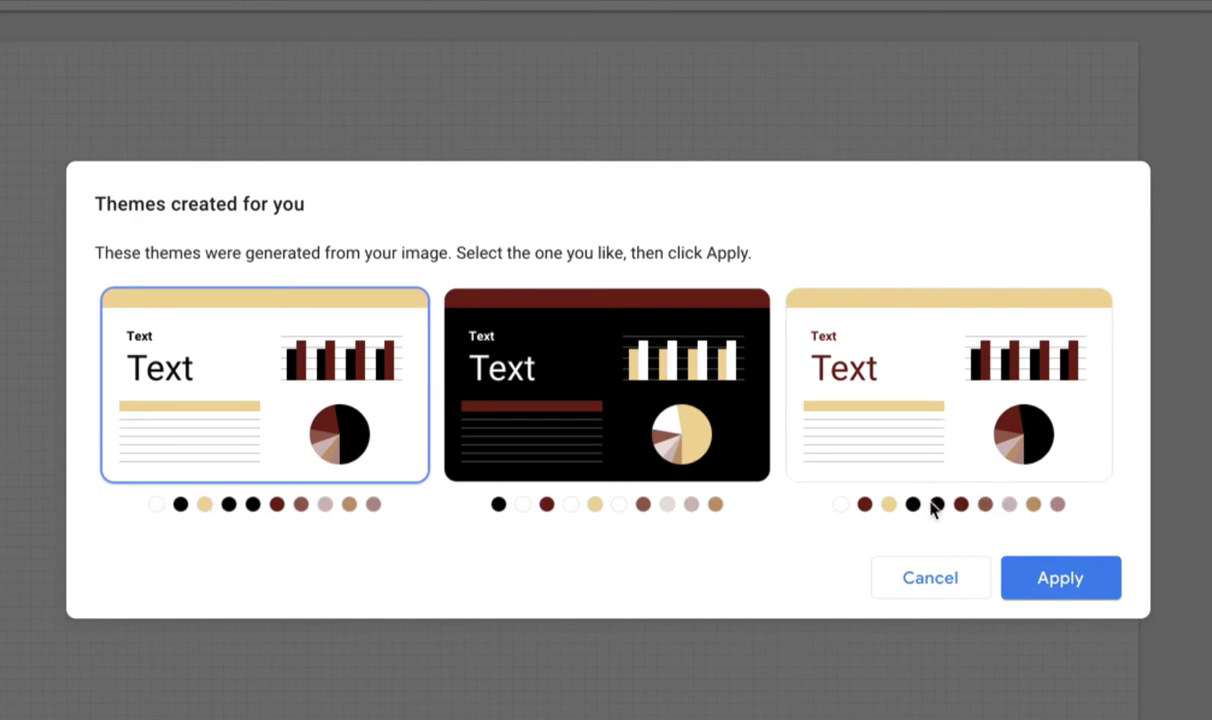
pyautogui.click(931, 362)
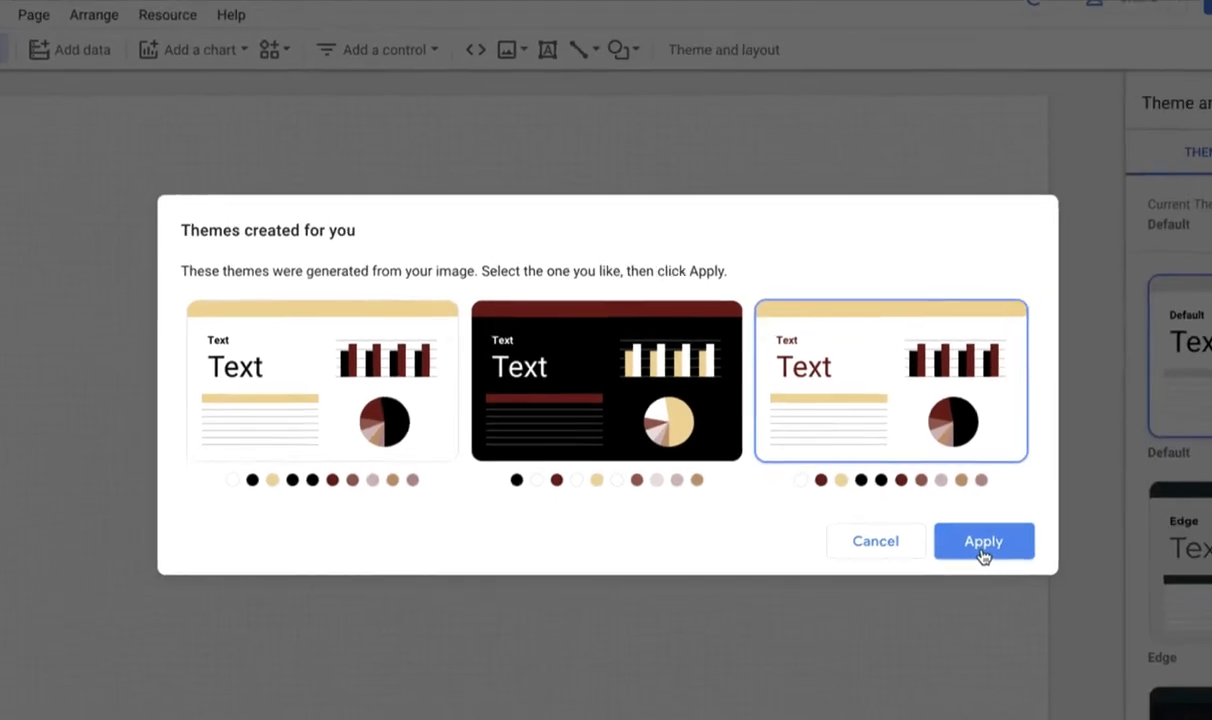
pyautogui.click(1062, 585)
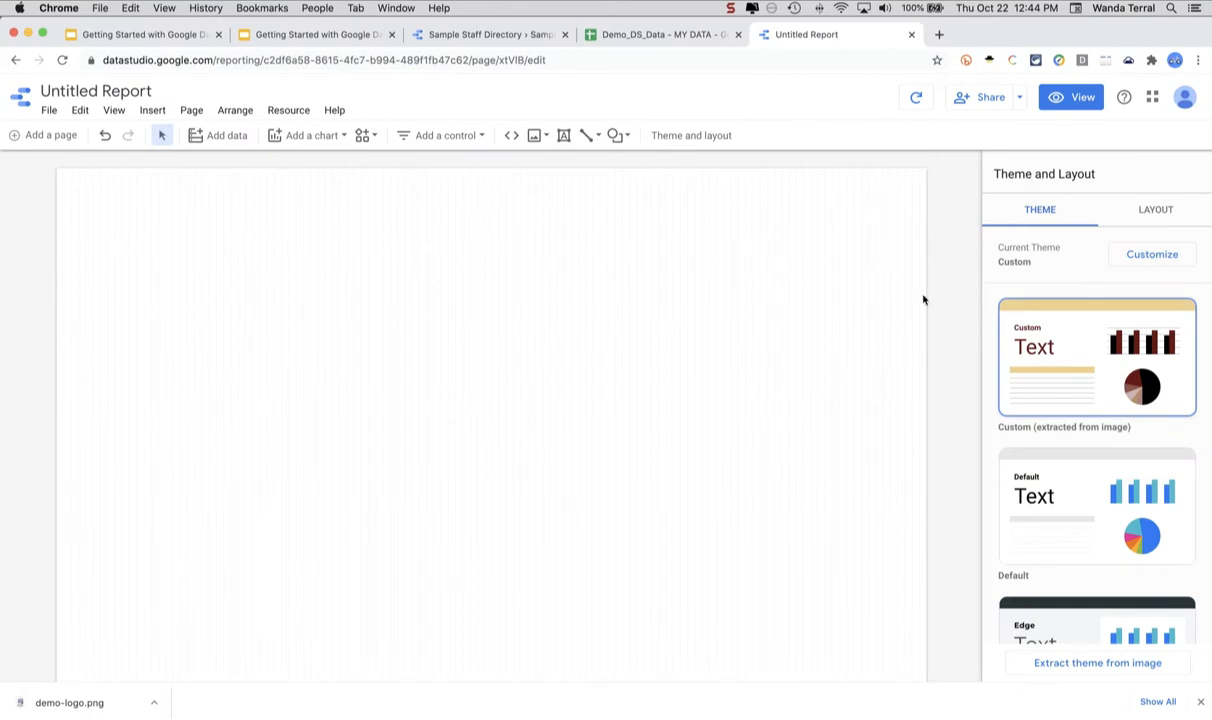
# - Check the Directory page of the Sample Staff Directory, and insert demo-logo.png from the Desktop as an image near the untitled report's upper-left corner
pyautogui.click(462, 35)
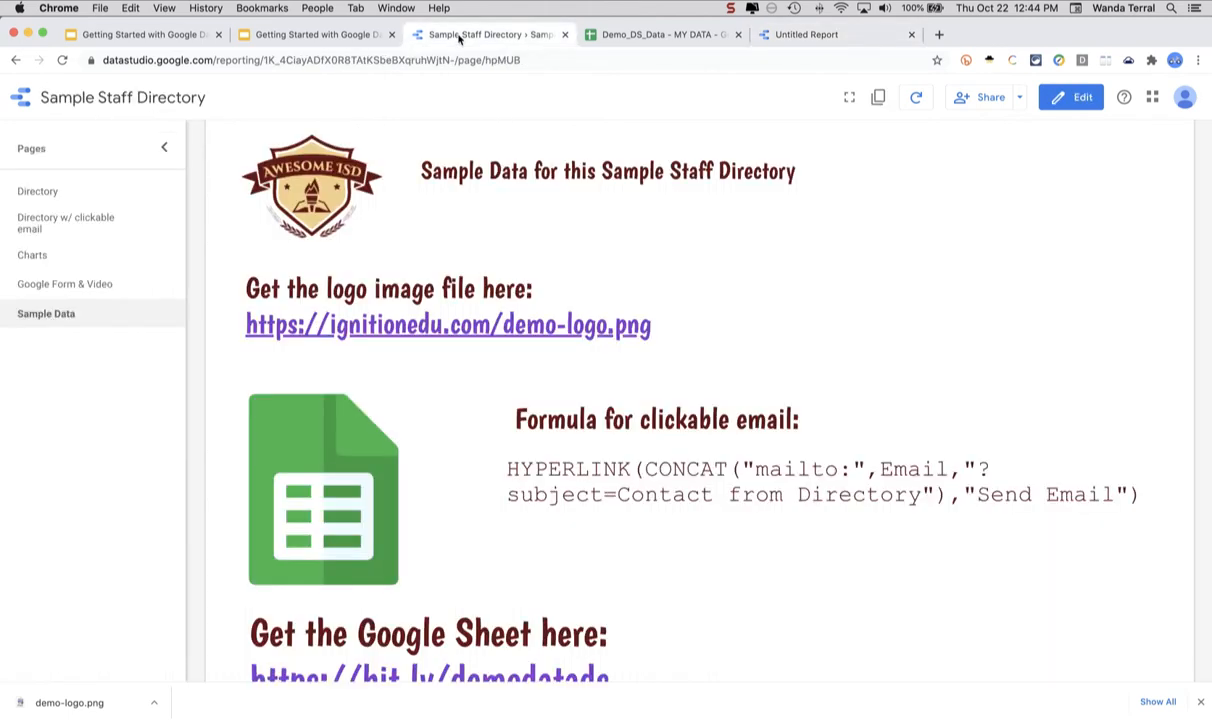
pyautogui.click(49, 194)
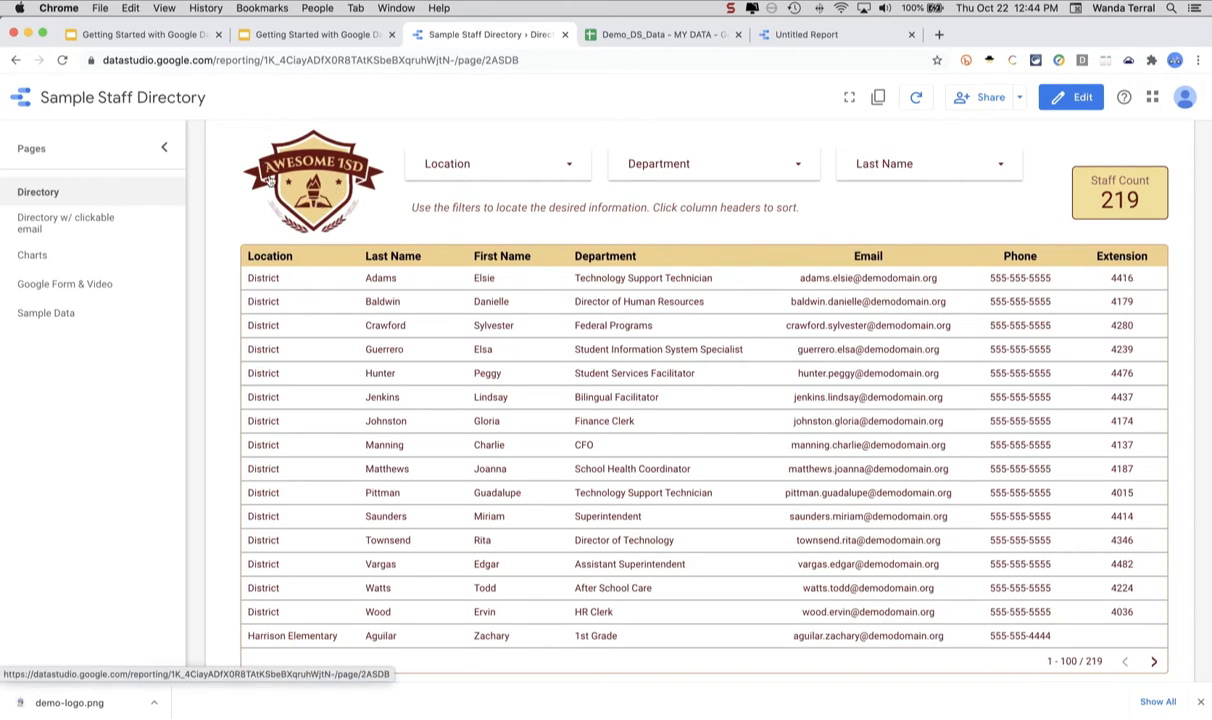
pyautogui.click(828, 36)
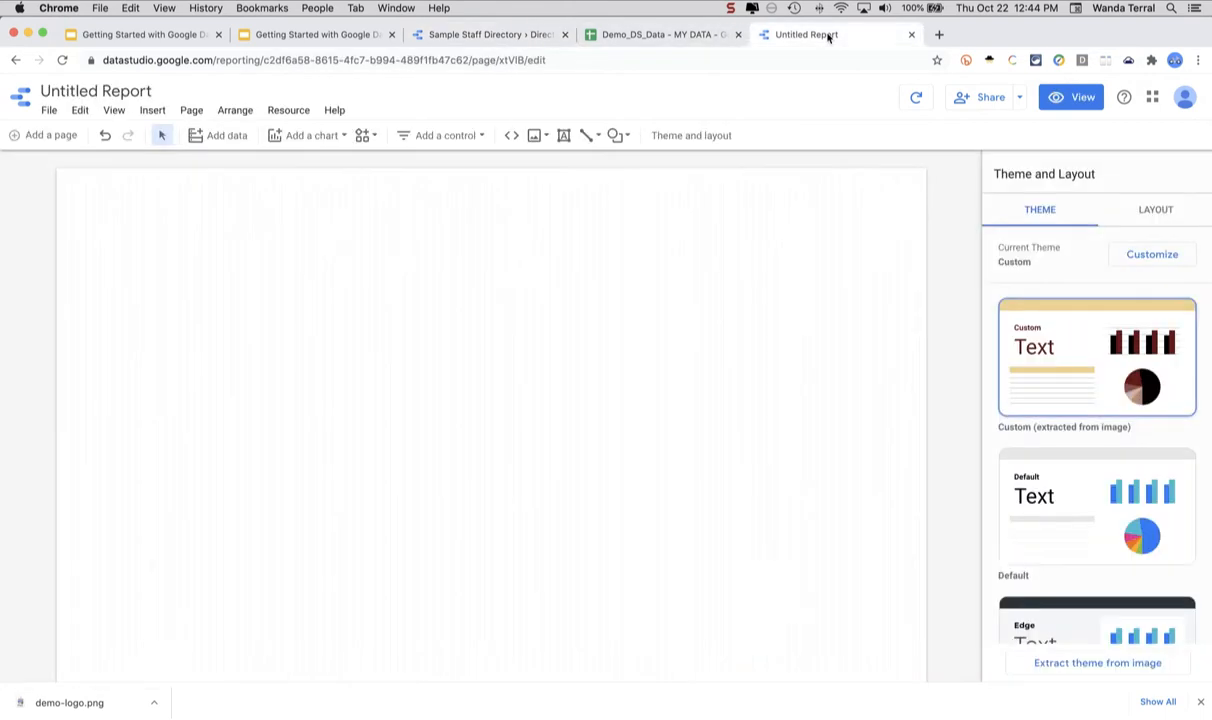
pyautogui.click(153, 112)
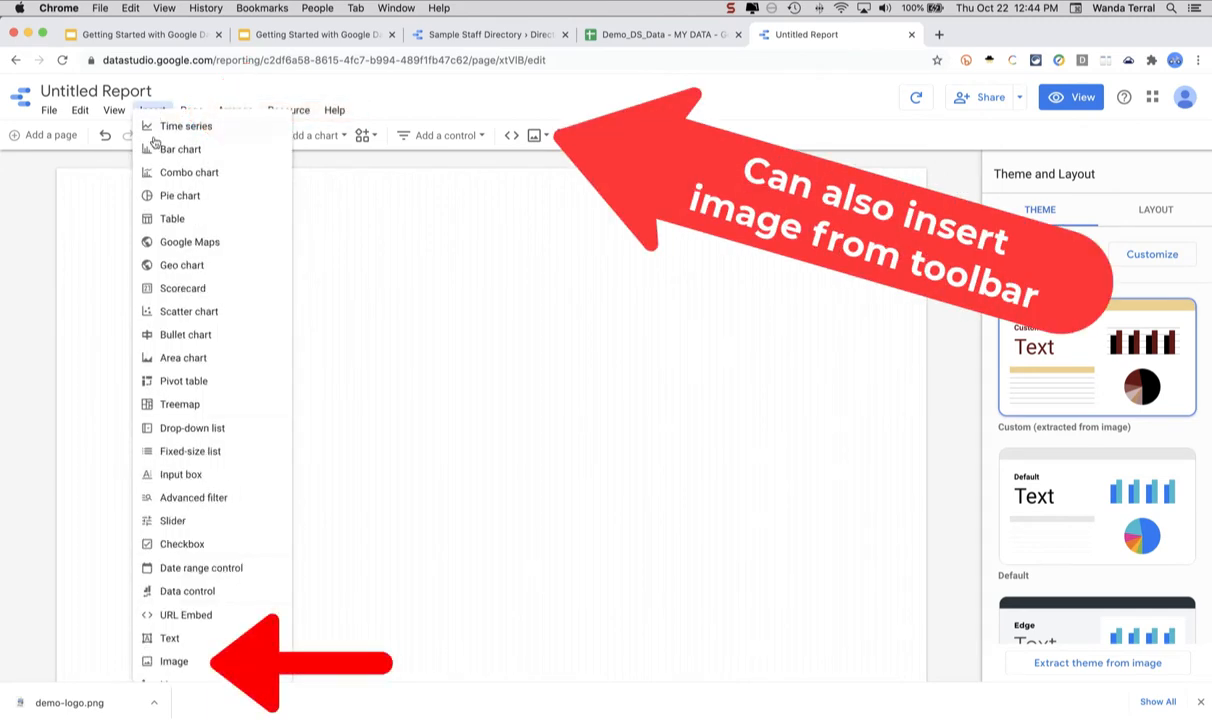
pyautogui.click(178, 661)
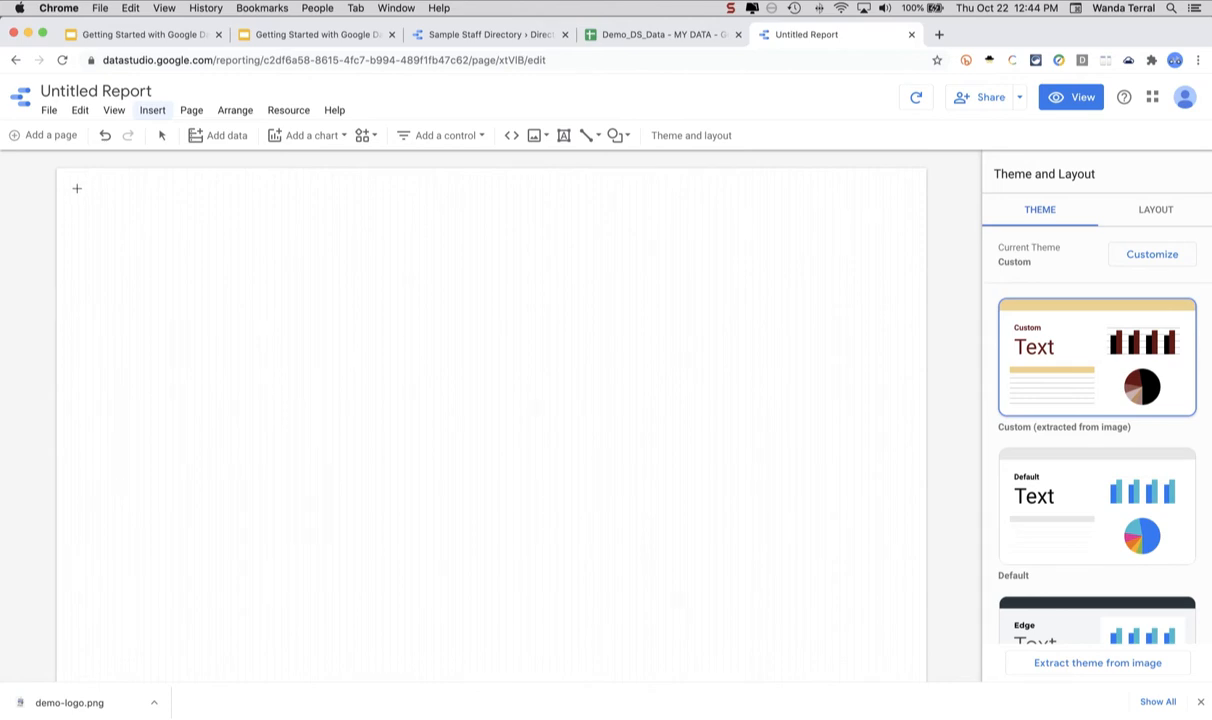
pyautogui.moveTo(77, 188); pyautogui.dragTo(240, 316)
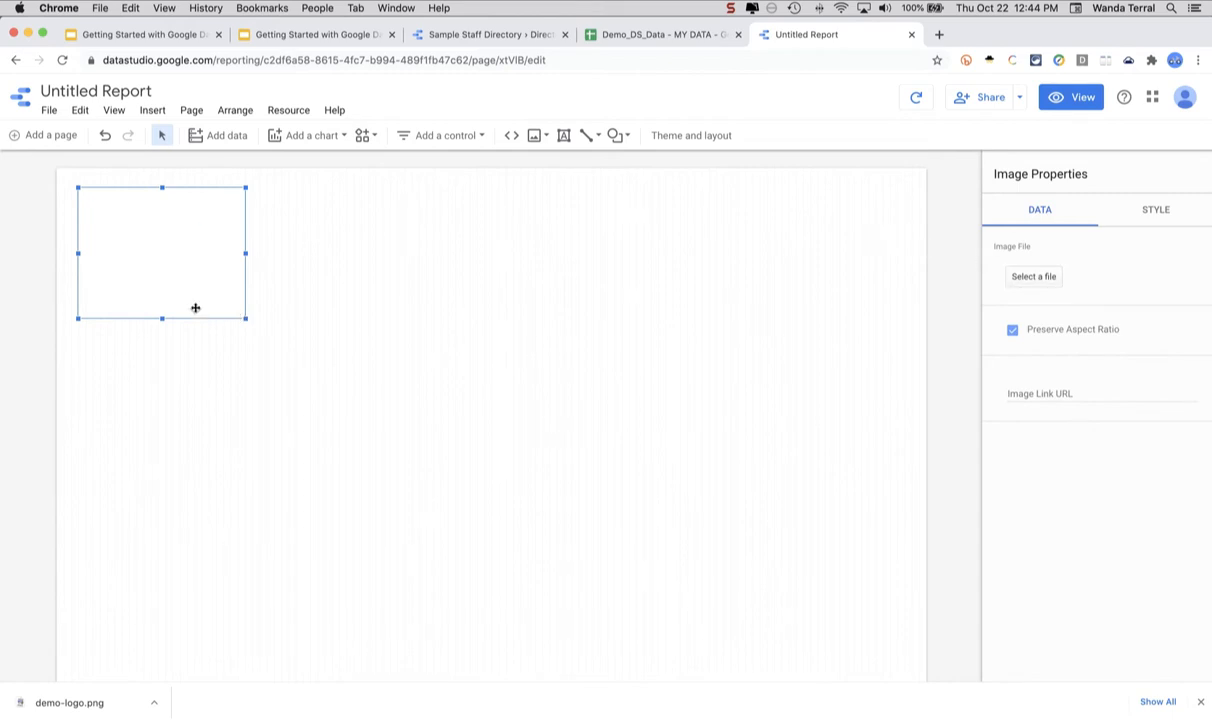
pyautogui.click(1039, 284)
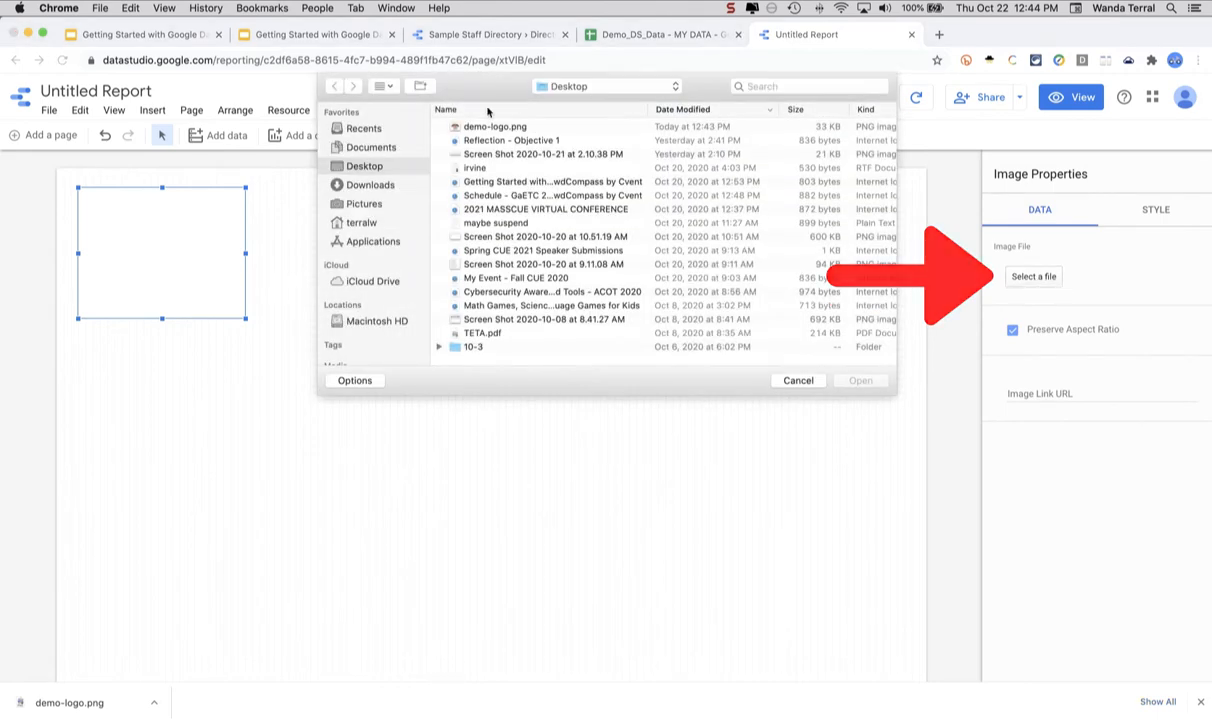
pyautogui.click(483, 129)
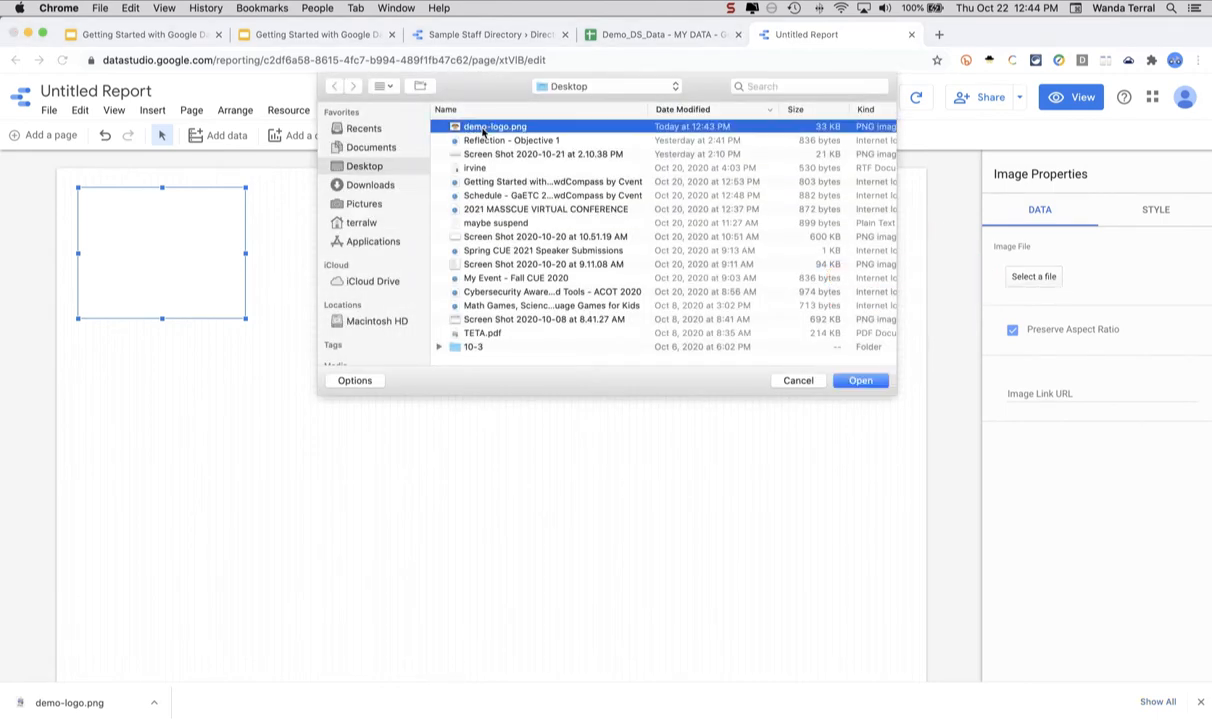
pyautogui.click(862, 384)
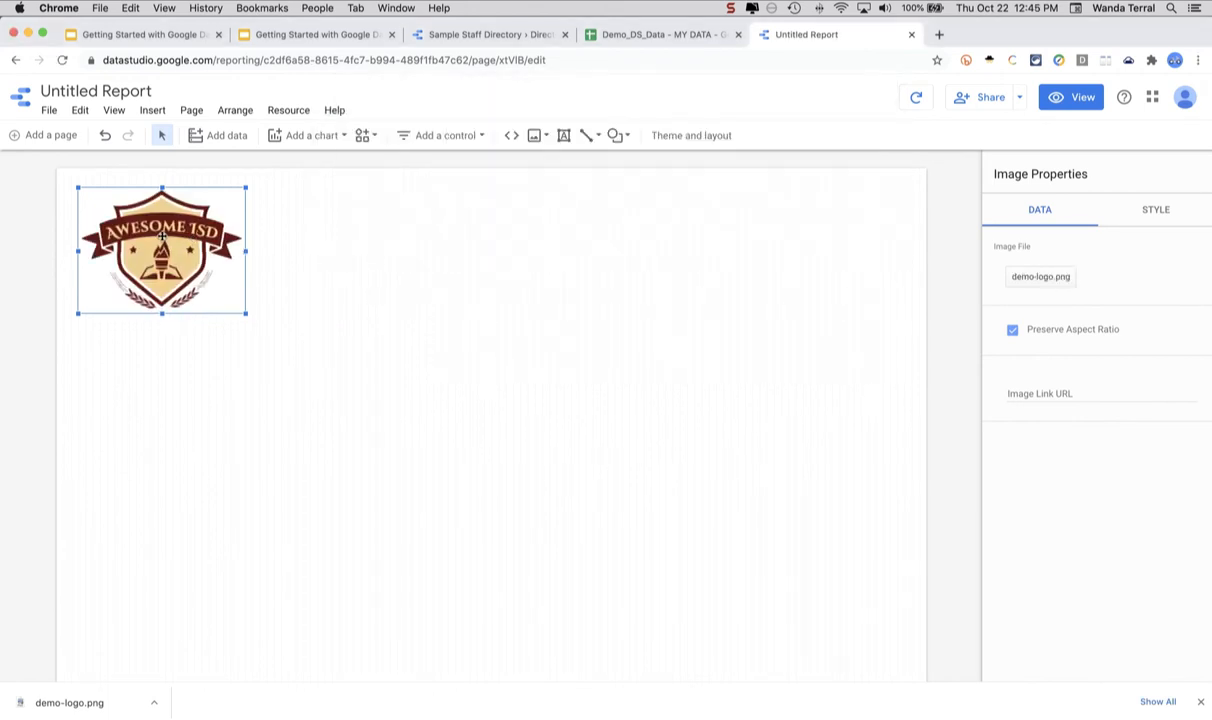
# - Shrink the logo image proportionally and position it in the upper-left corner of the page
pyautogui.moveTo(163, 237); pyautogui.dragTo(154, 229)
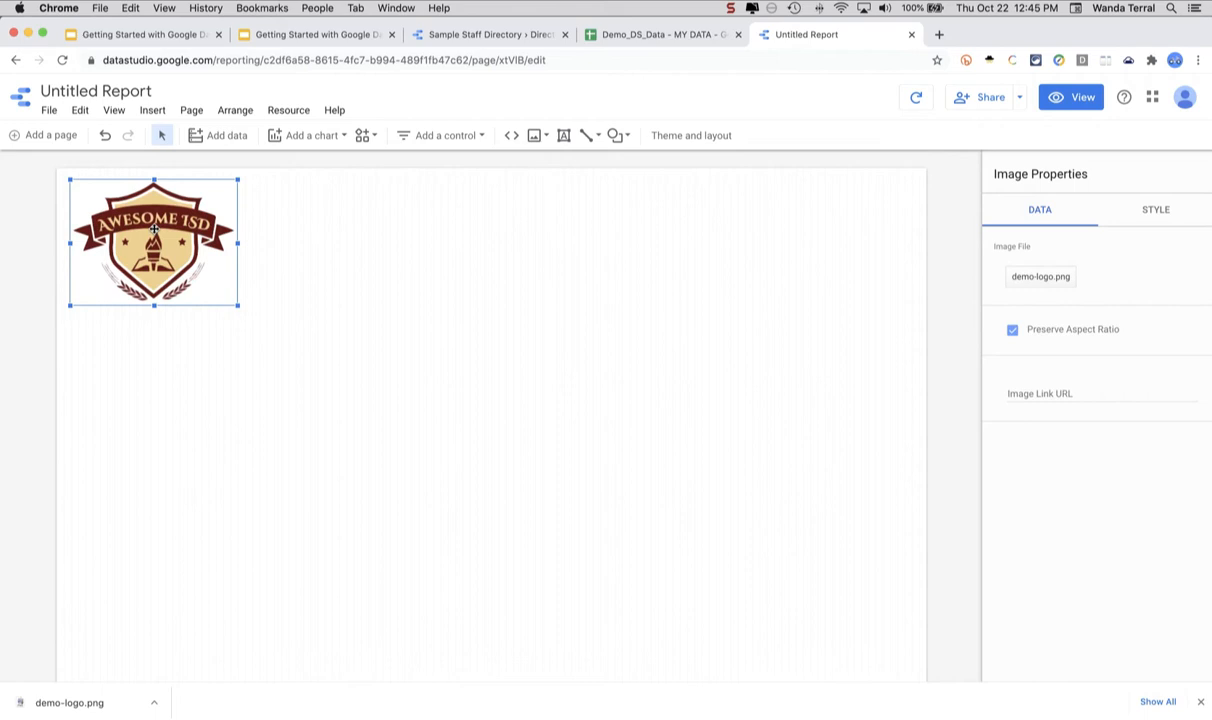
pyautogui.click(284, 319)
pyautogui.click(172, 272)
pyautogui.moveTo(240, 308); pyautogui.dragTo(170, 262)
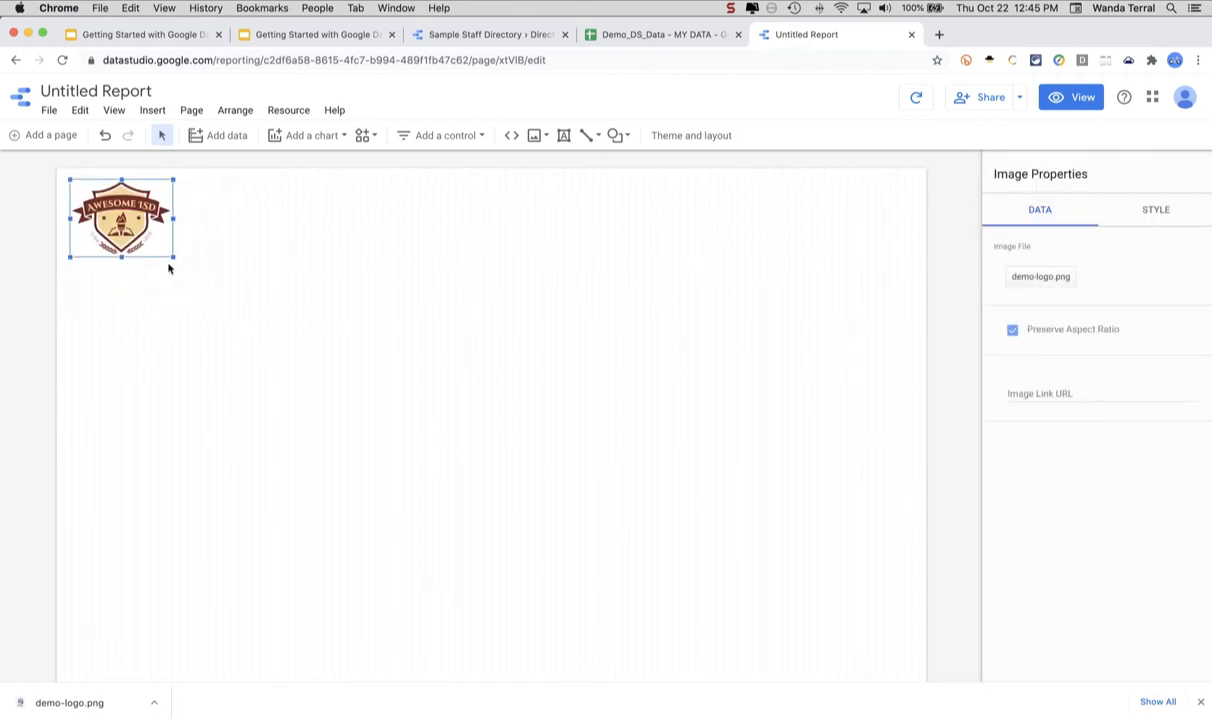
pyautogui.moveTo(121, 221)
pyautogui.mouseDown()
pyautogui.moveTo(253, 221)
pyautogui.moveTo(318, 236)
pyautogui.moveTo(121, 224)
pyautogui.mouseUp()
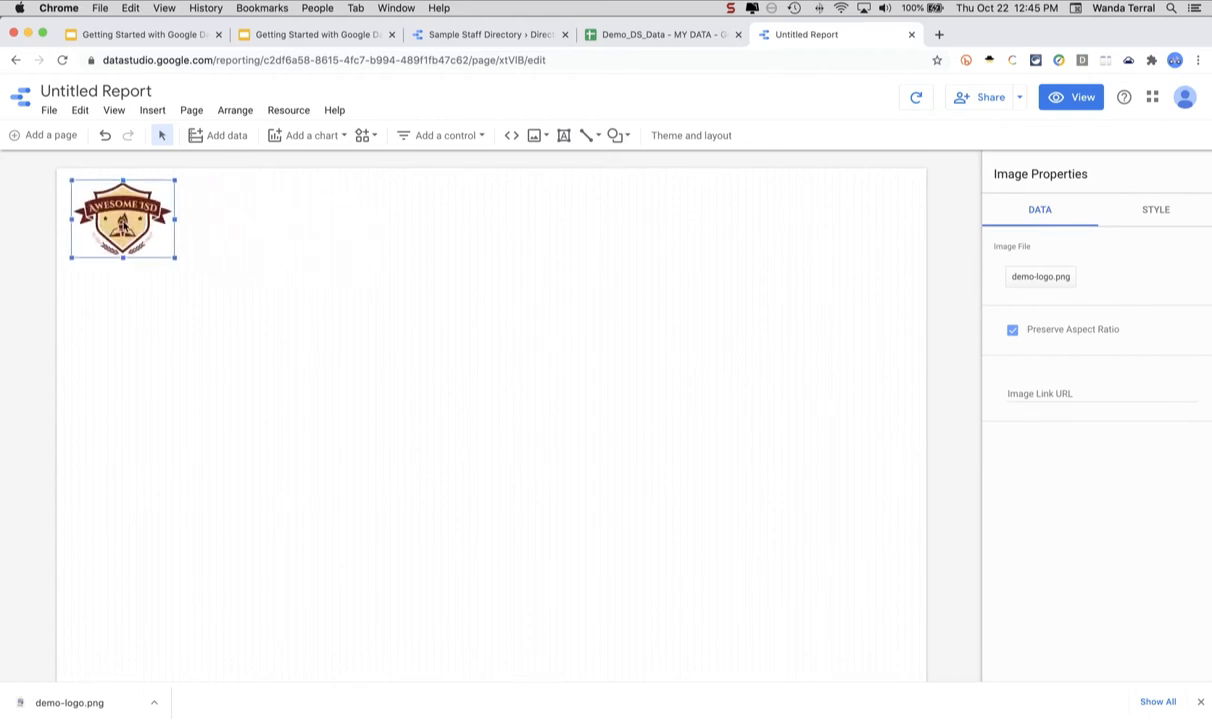
pyautogui.click(227, 253)
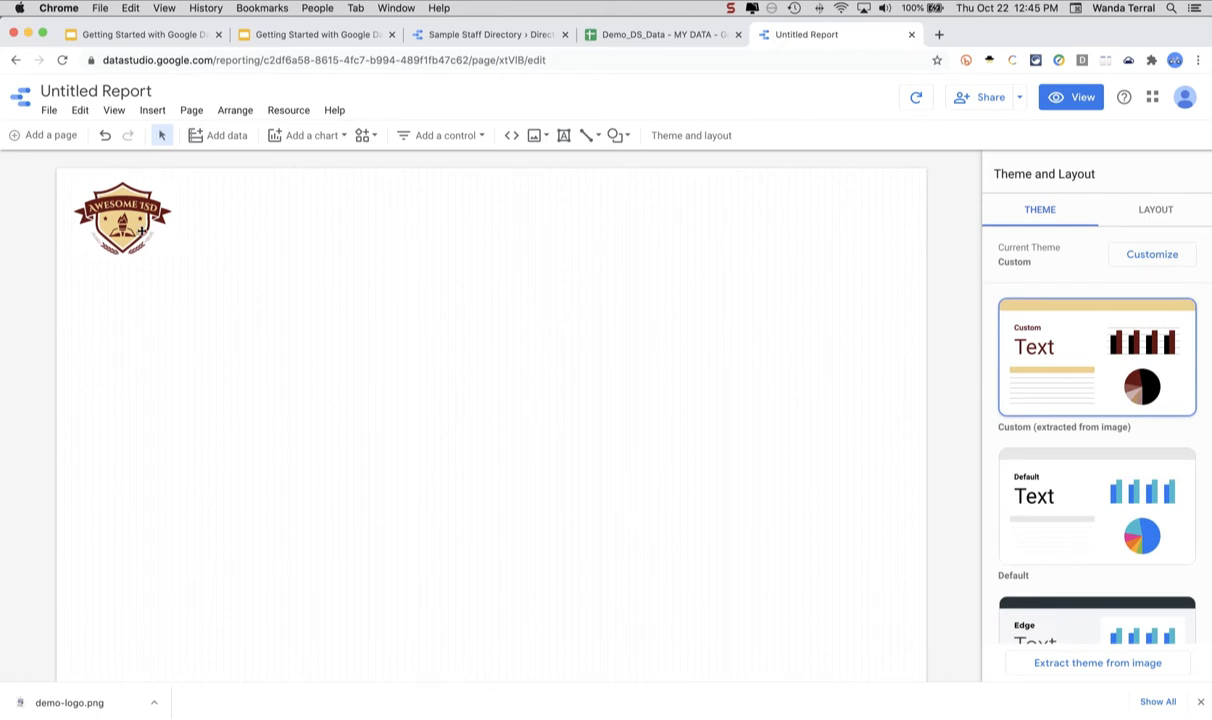
# - Try a transparent background for the logo image and restore it to white
pyautogui.click(142, 230)
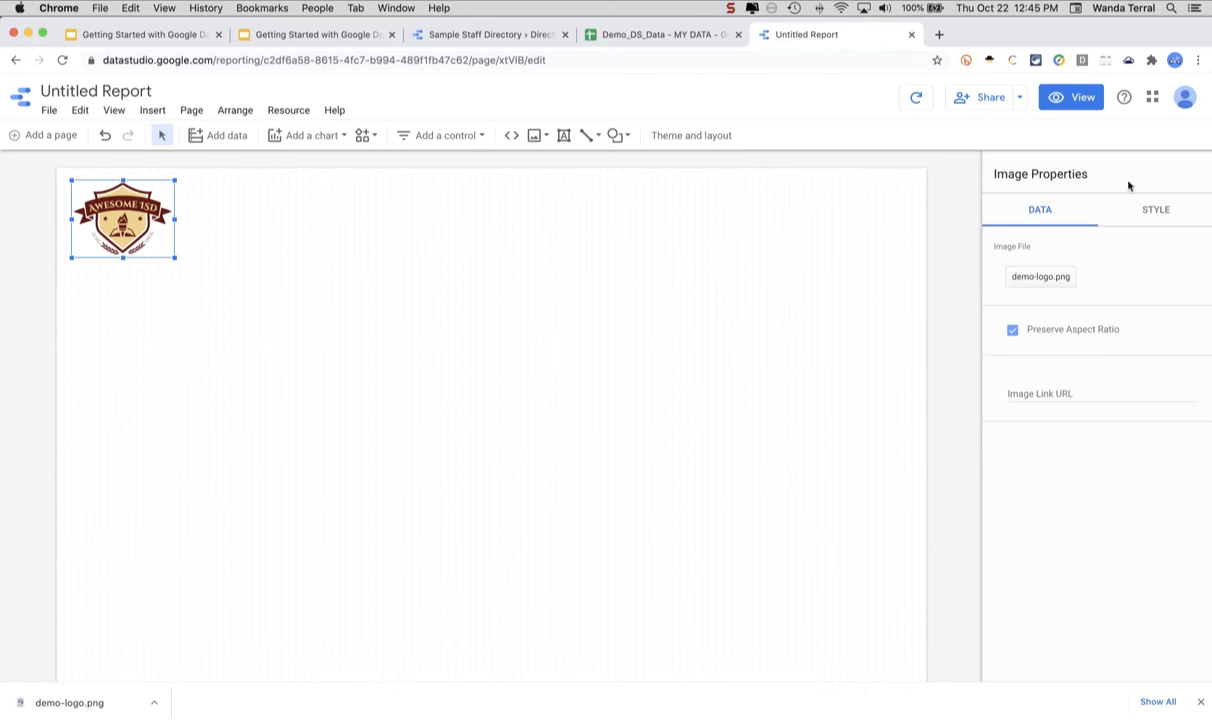
pyautogui.click(1160, 211)
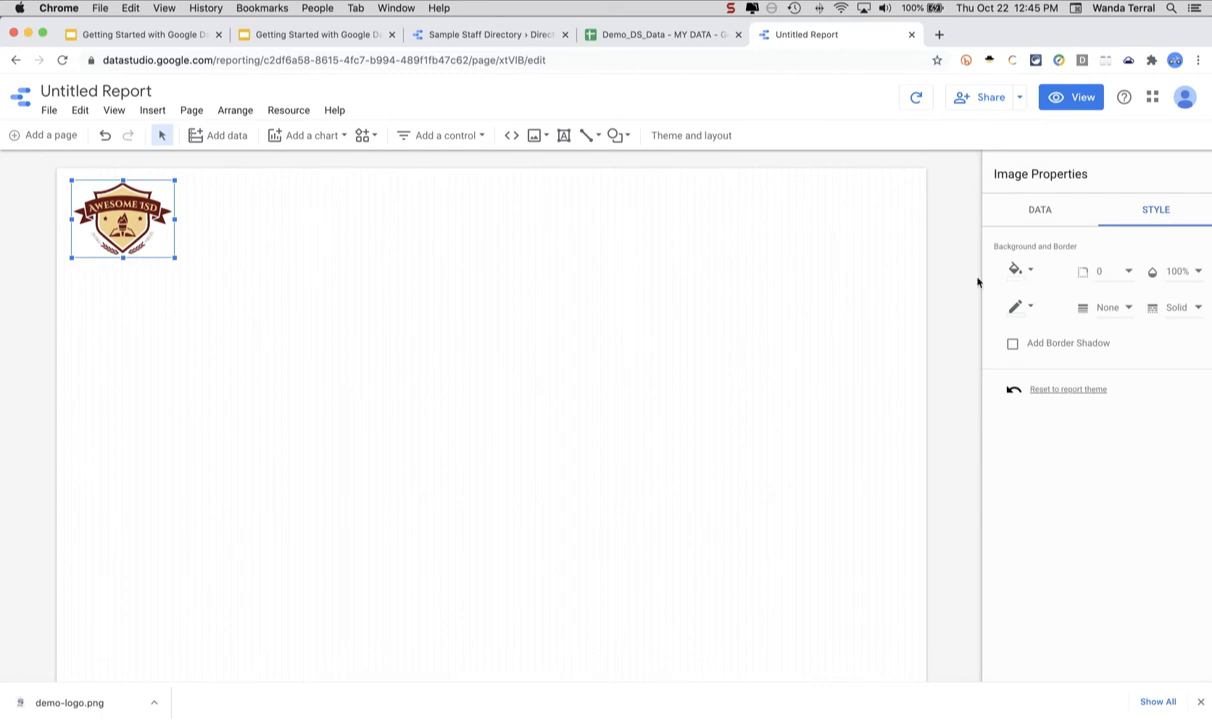
pyautogui.click(1030, 271)
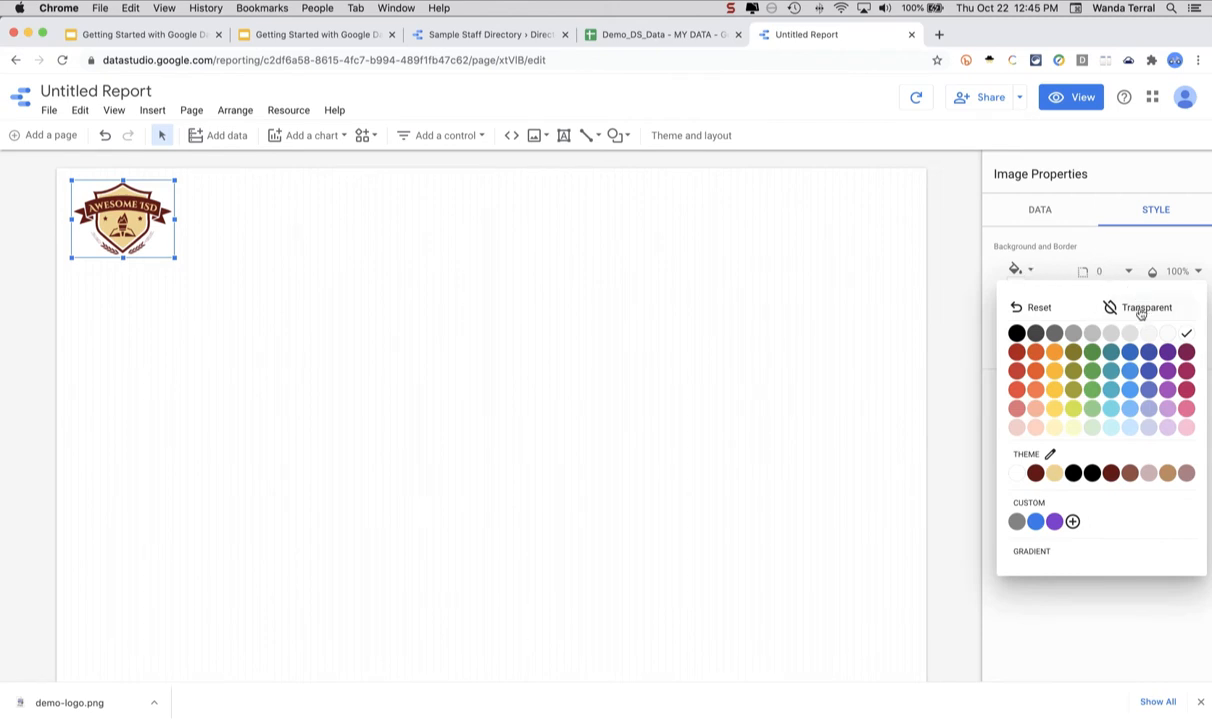
pyautogui.click(1141, 312)
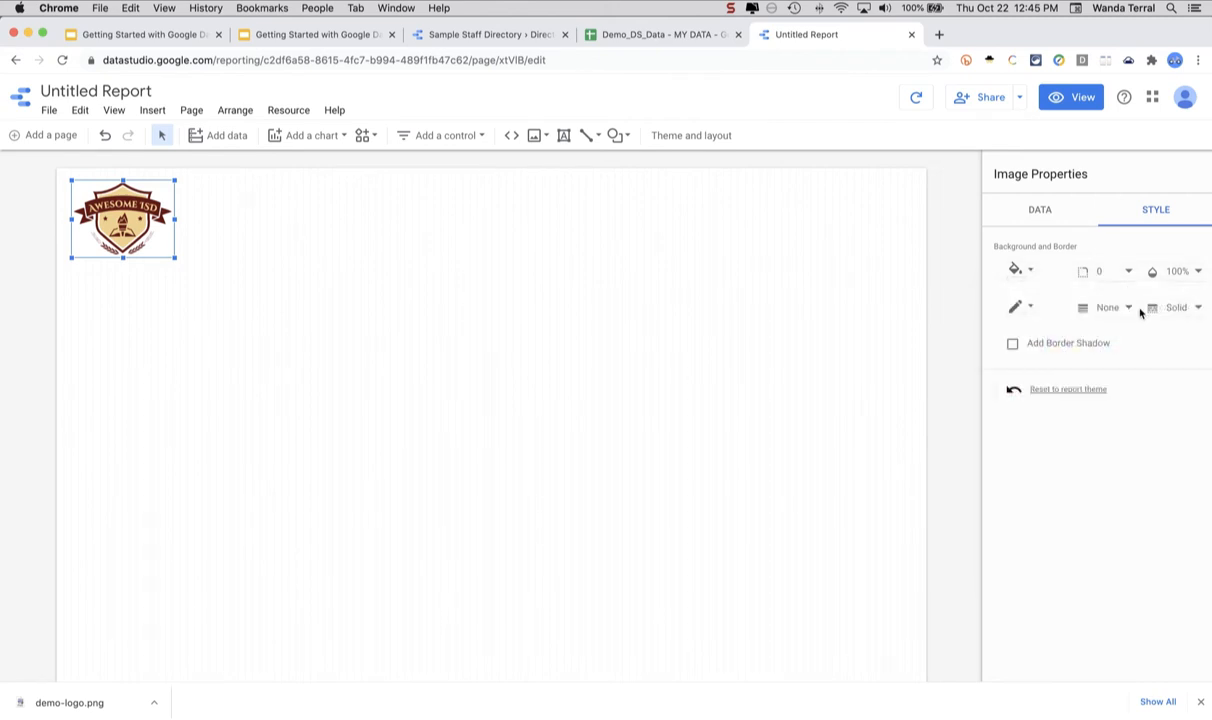
pyautogui.click(1030, 271)
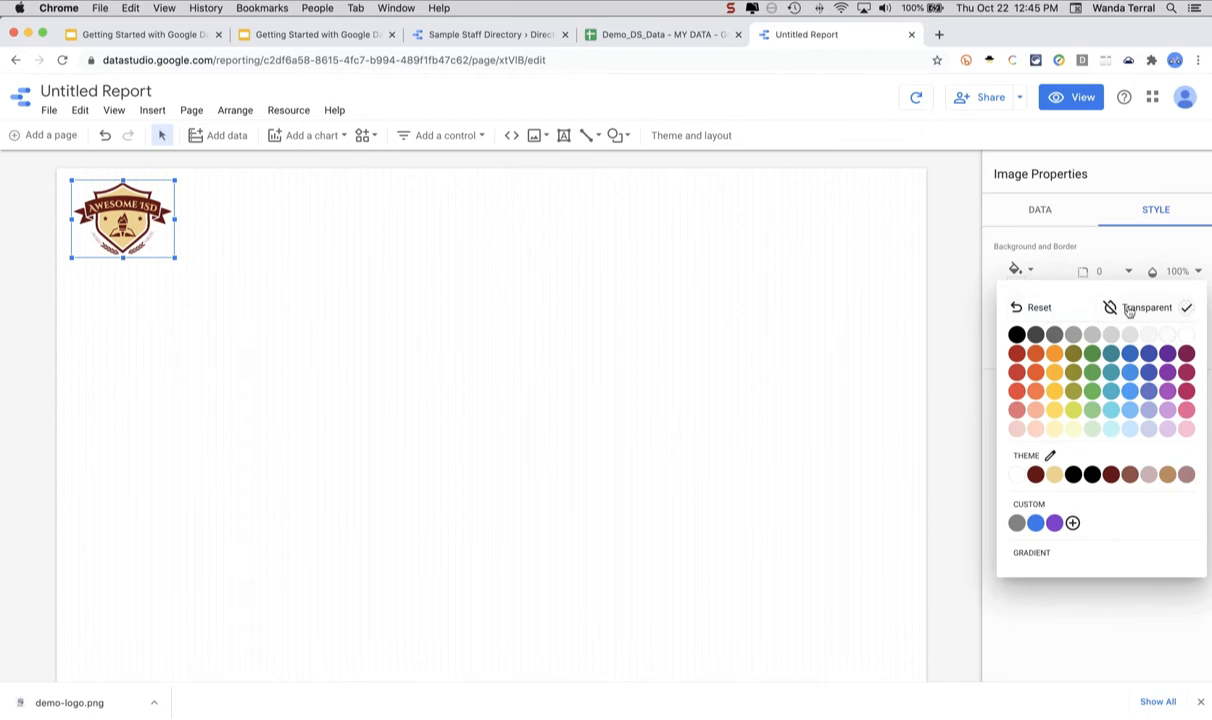
pyautogui.click(1188, 337)
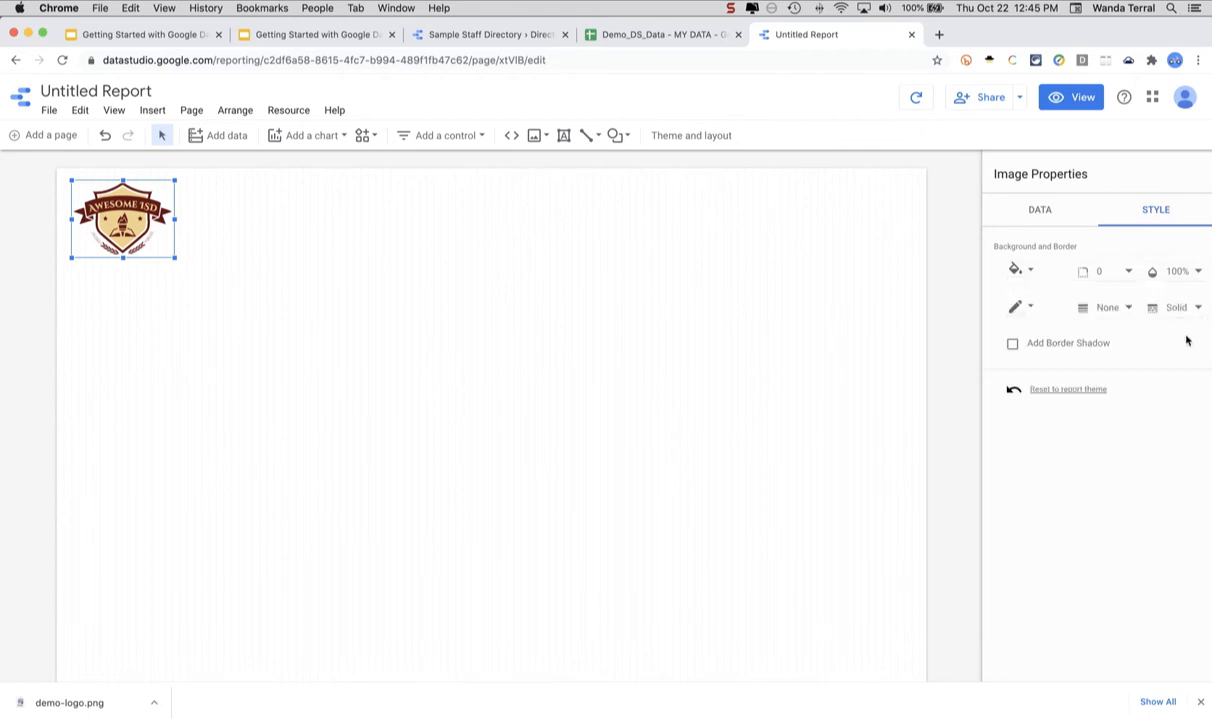
# - Give the logo image a black border and add a border shadow
pyautogui.click(1030, 311)
pyautogui.click(1017, 371)
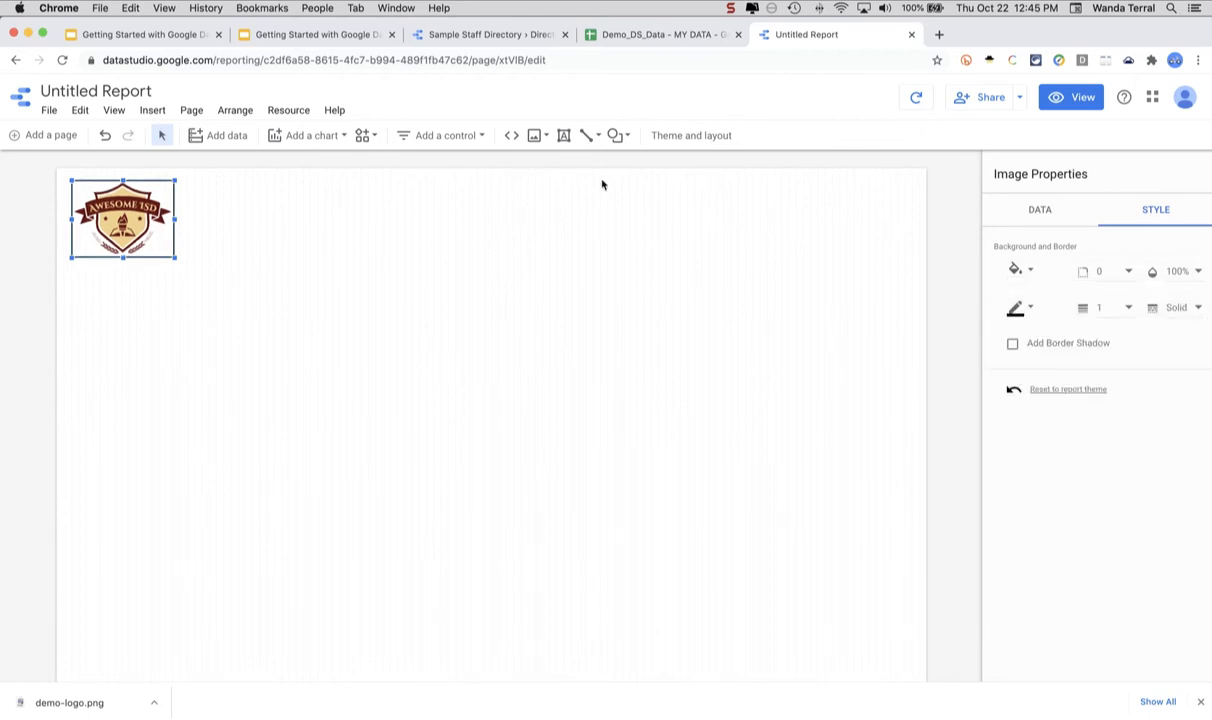
pyautogui.click(540, 175)
pyautogui.click(151, 228)
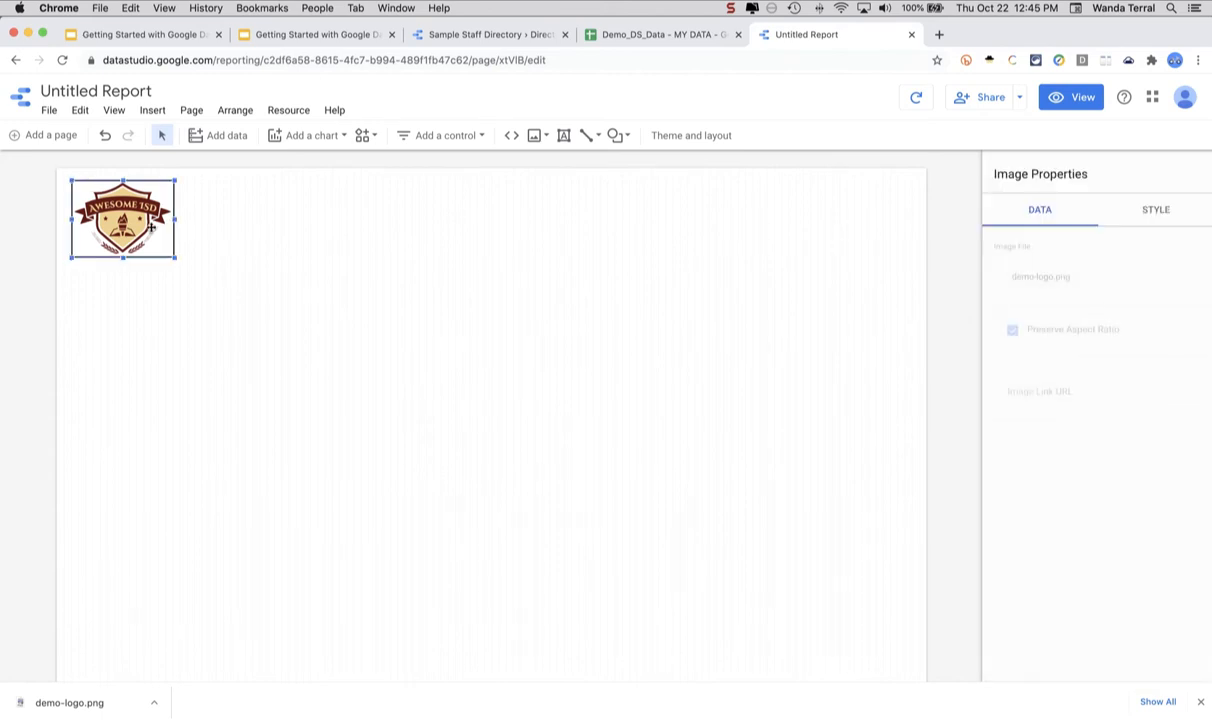
pyautogui.click(1151, 217)
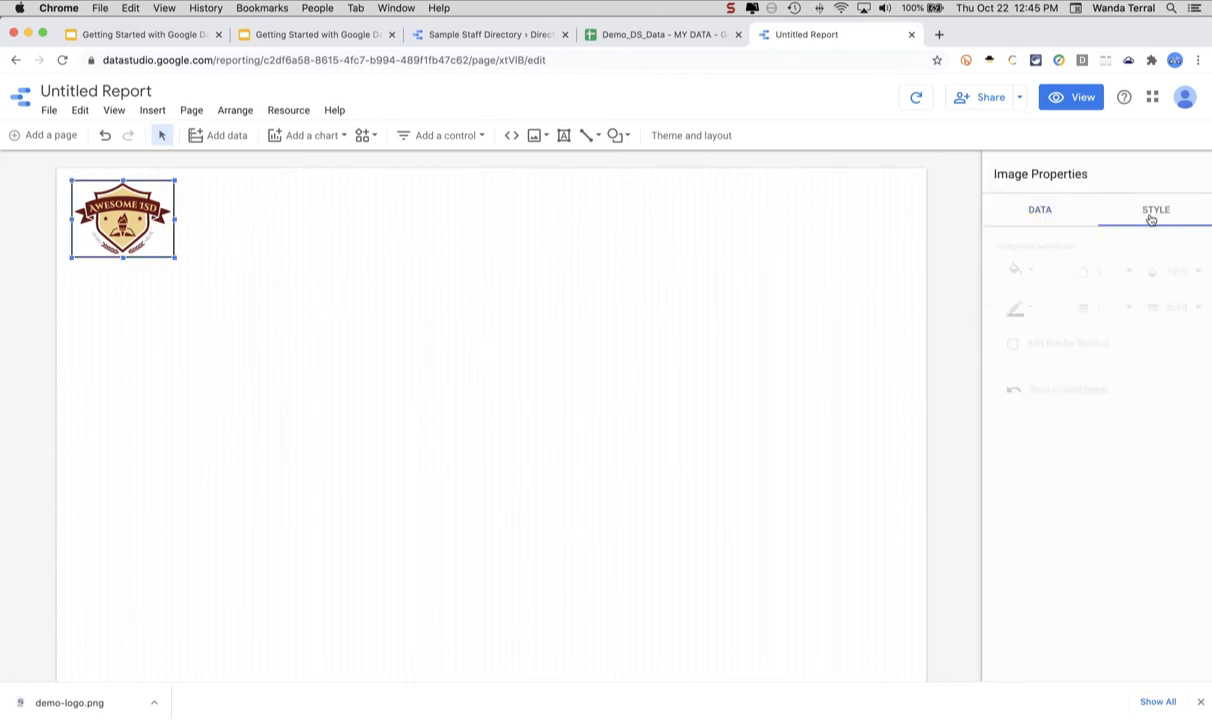
pyautogui.click(1012, 345)
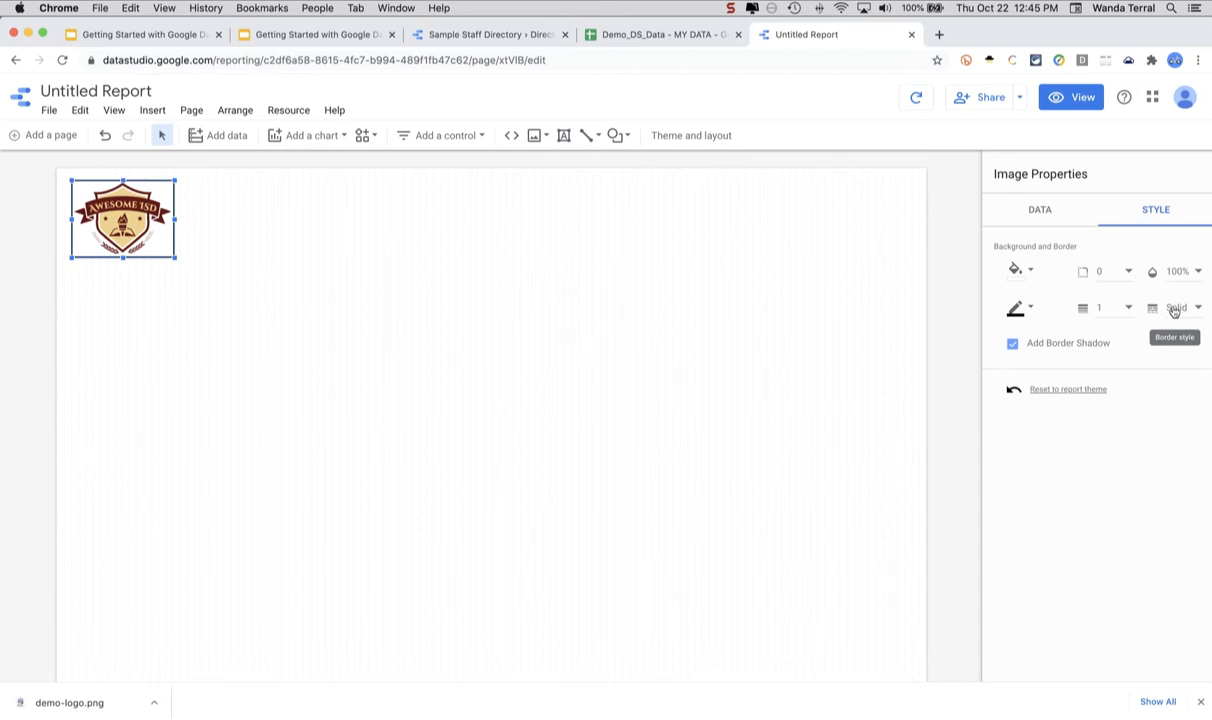
# - Make the logo image's border transparent and deselect the image
pyautogui.click(1017, 308)
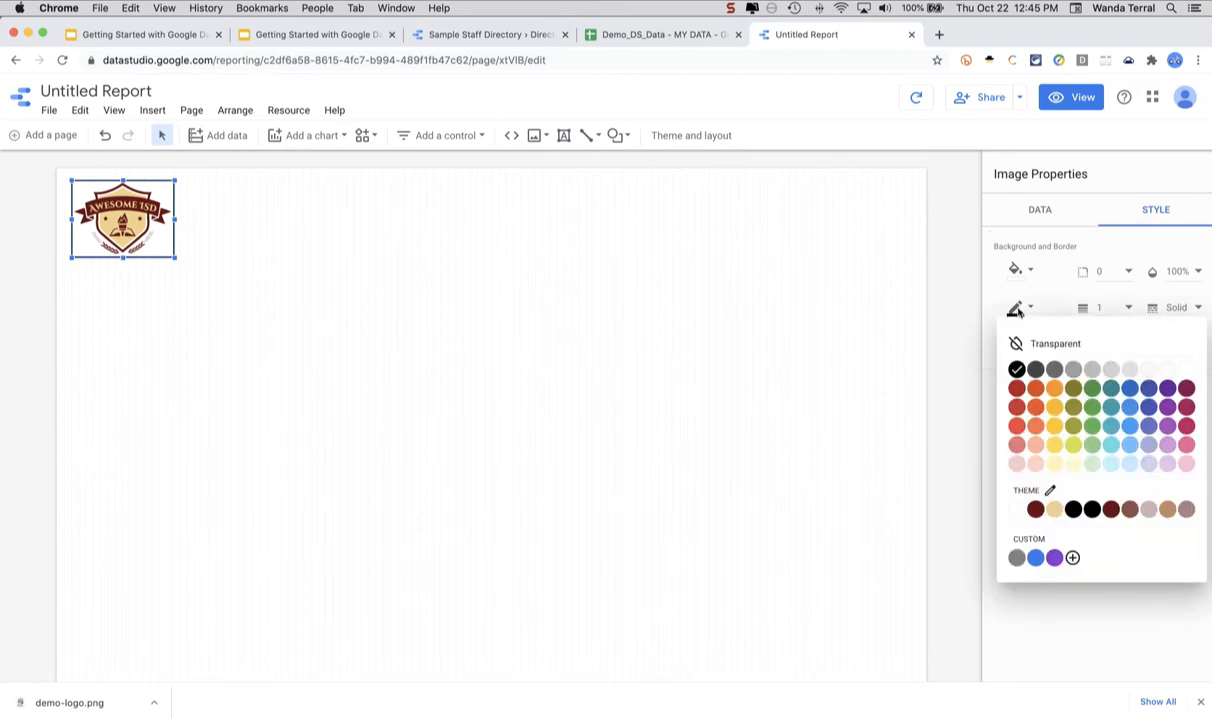
pyautogui.click(1068, 346)
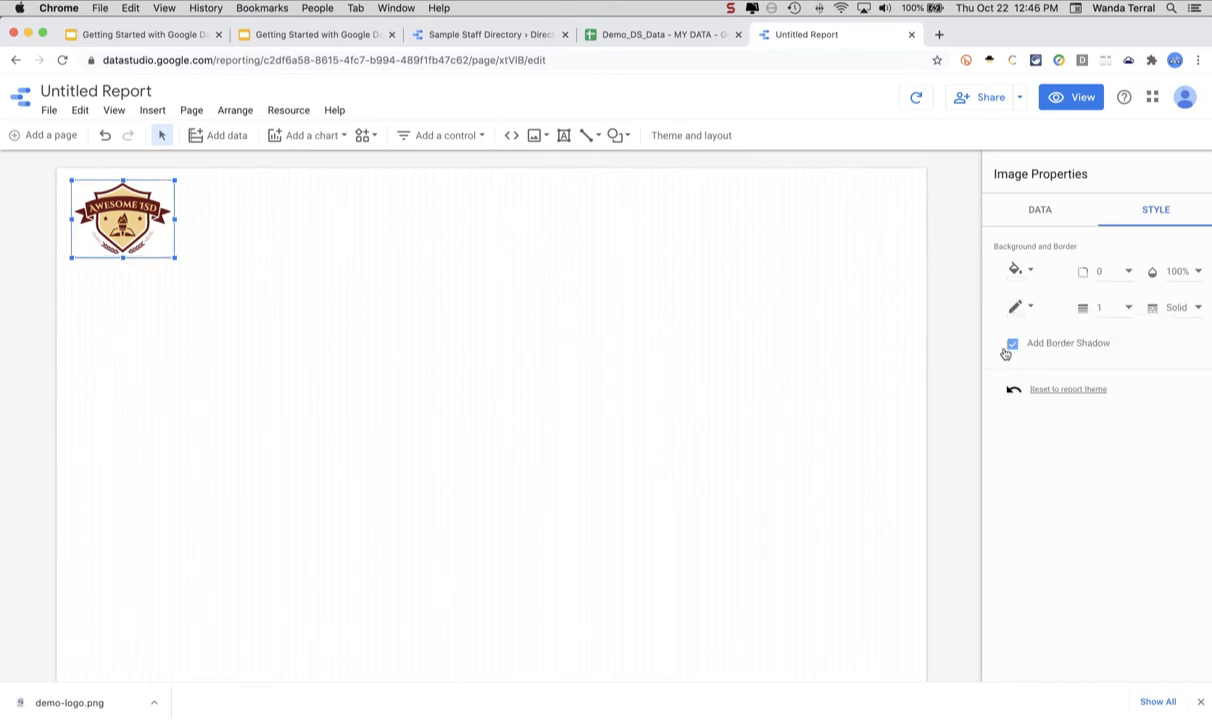
pyautogui.click(940, 298)
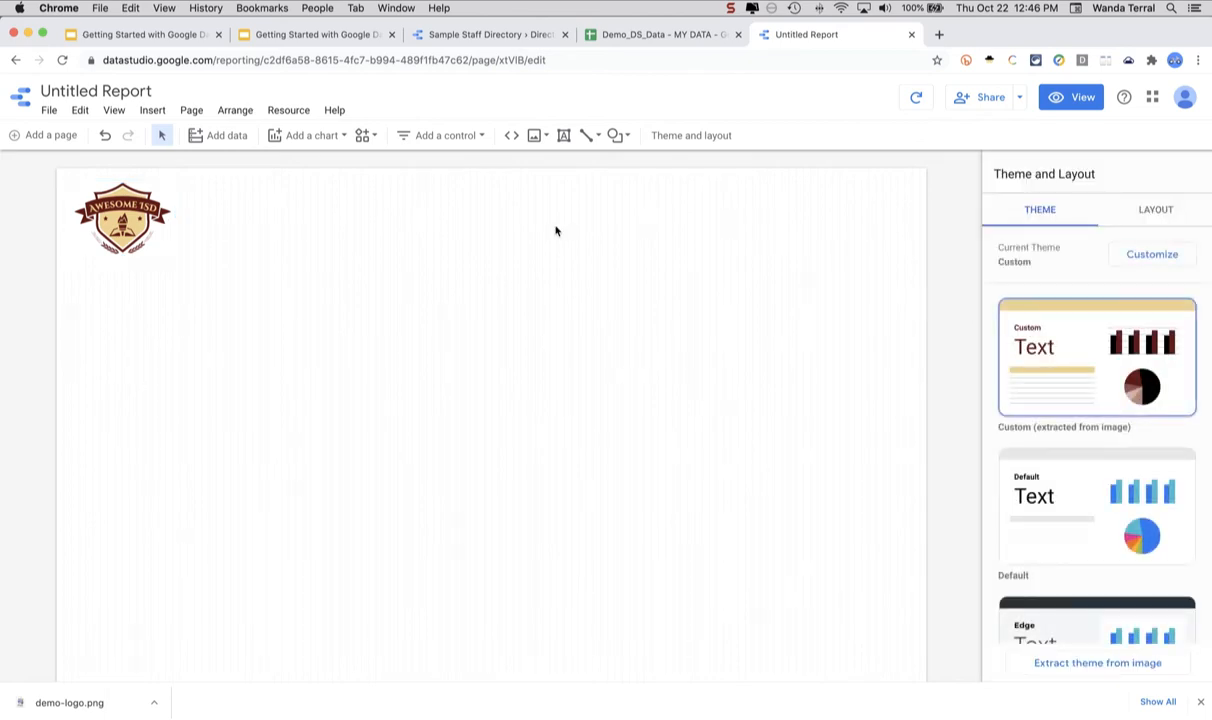
# - Following the Sample Staff Directory layout, insert a table below the logo and enlarge it to nearly the full page width and remaining visible height
pyautogui.click(455, 38)
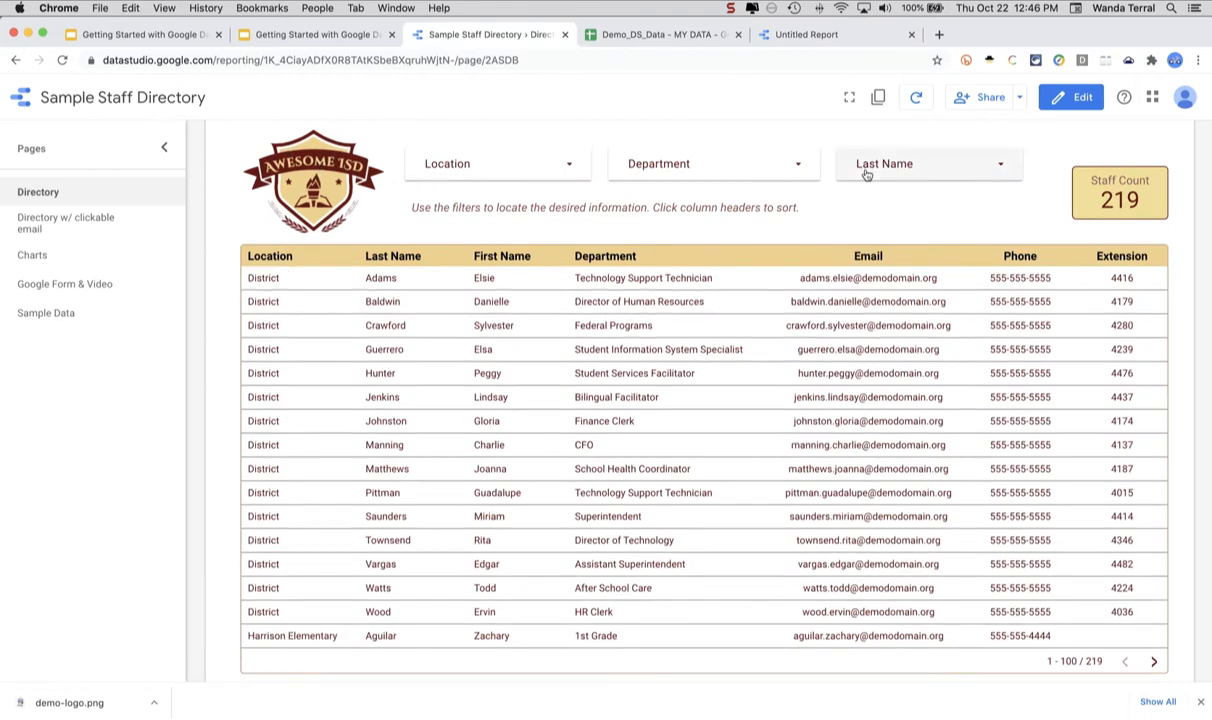
pyautogui.click(815, 36)
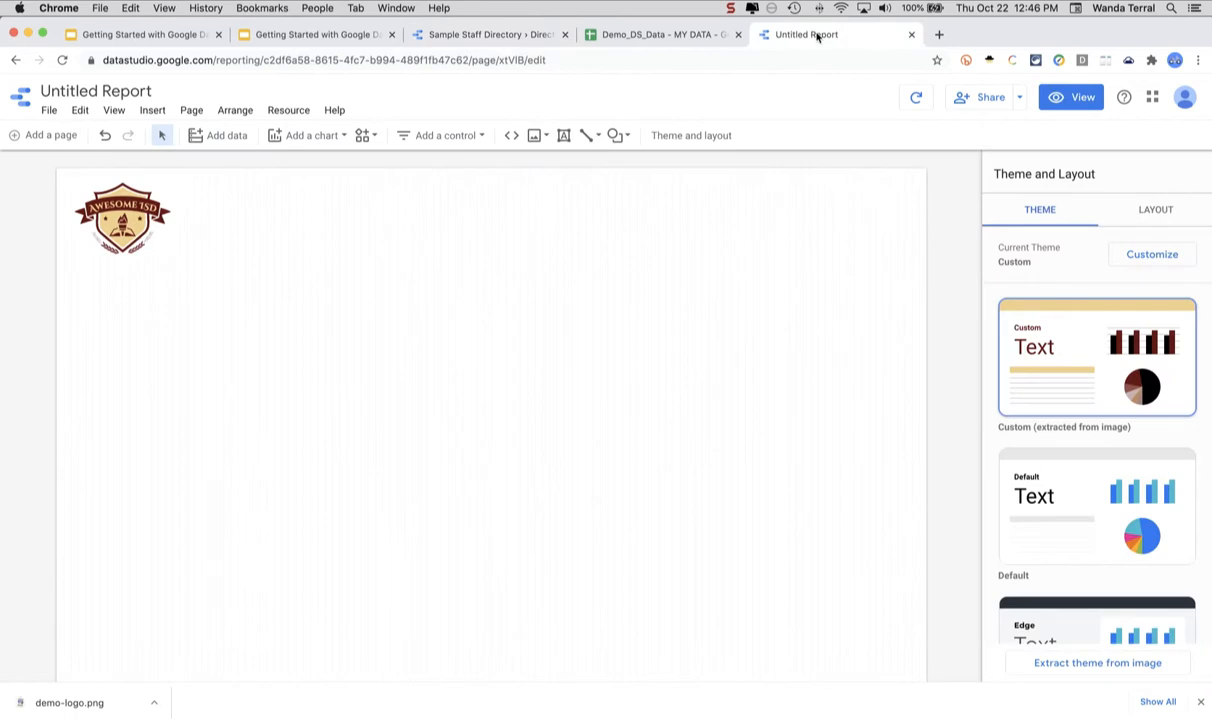
pyautogui.click(155, 116)
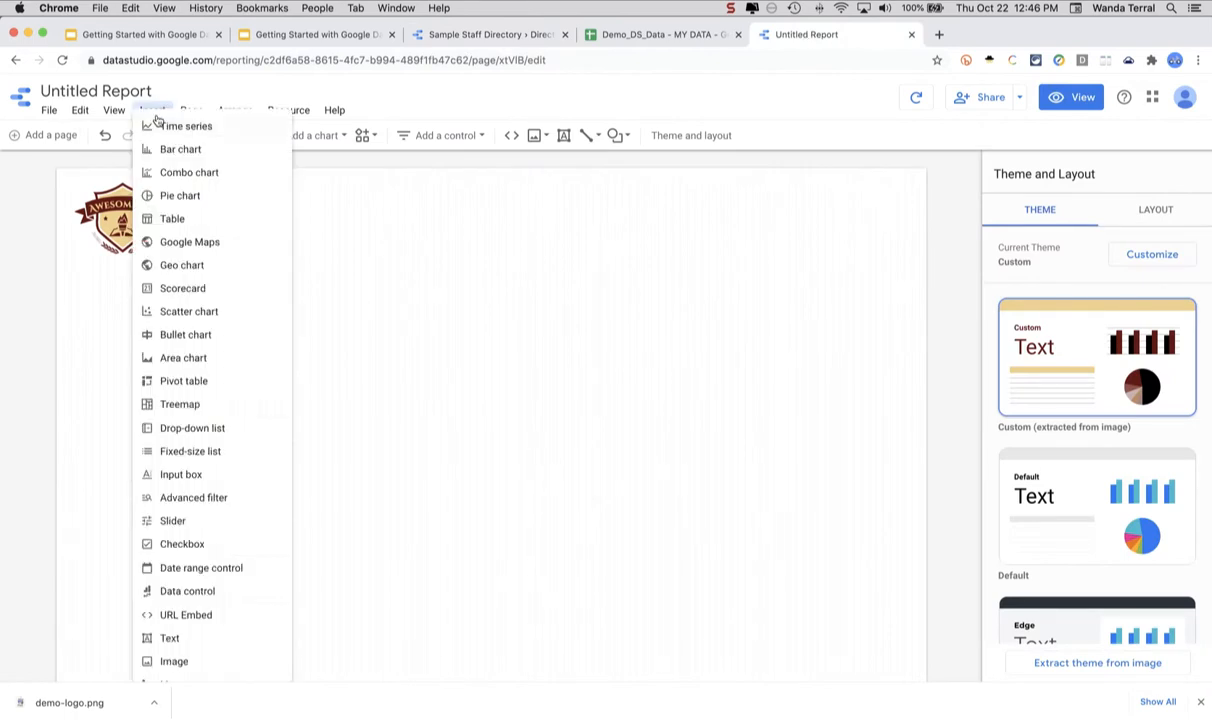
pyautogui.click(165, 218)
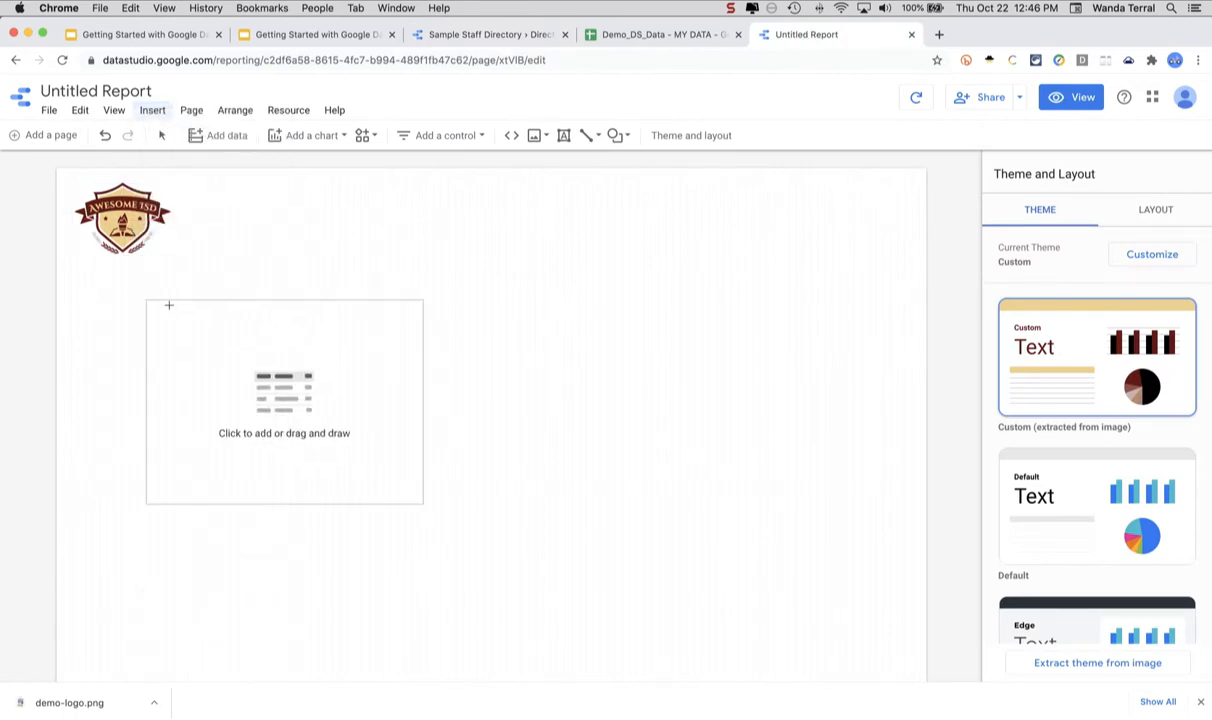
pyautogui.click(72, 276)
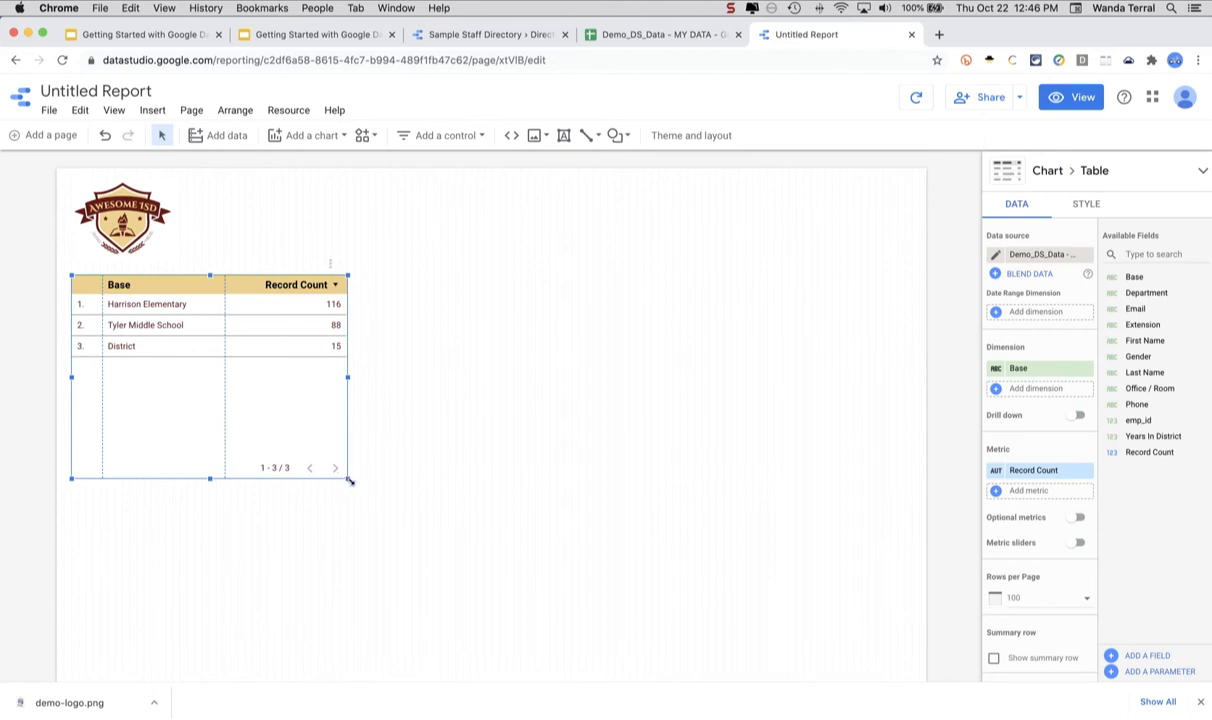
pyautogui.moveTo(348, 479); pyautogui.dragTo(481, 519)
pyautogui.moveTo(673, 550); pyautogui.dragTo(911, 663)
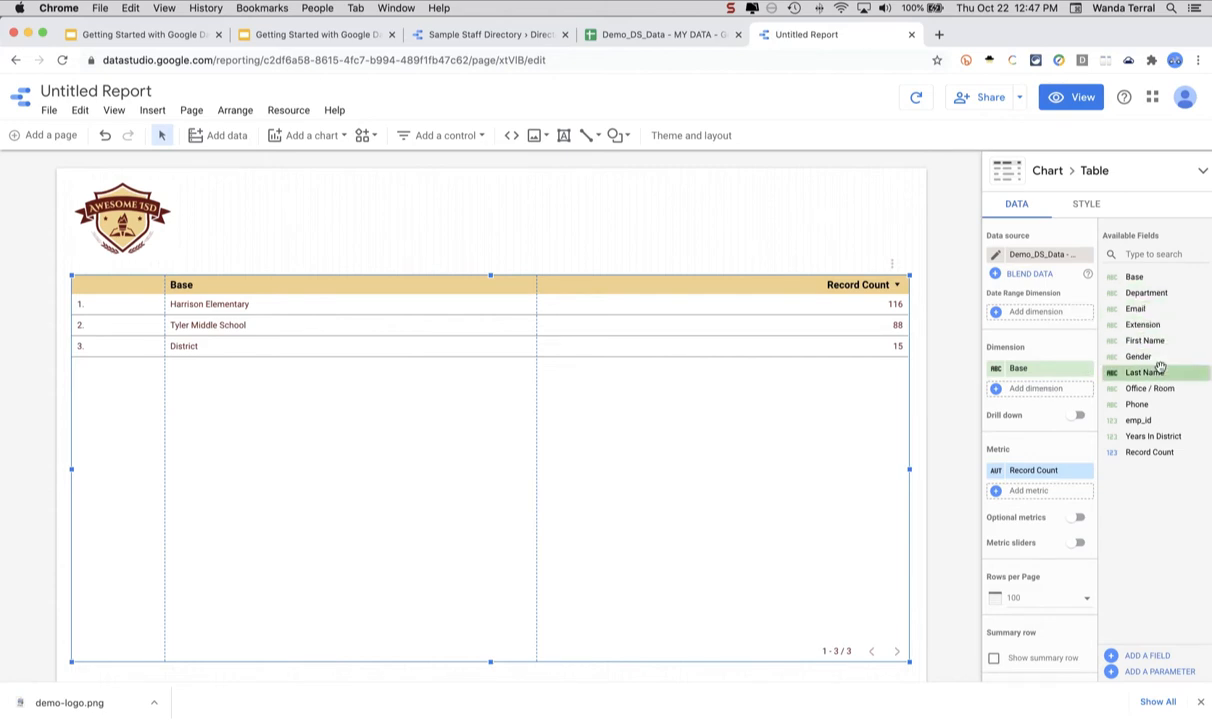
# - Add Last Name, First Name and Email as dimensions after Base in the directory table
pyautogui.moveTo(1158, 372); pyautogui.dragTo(1050, 389)
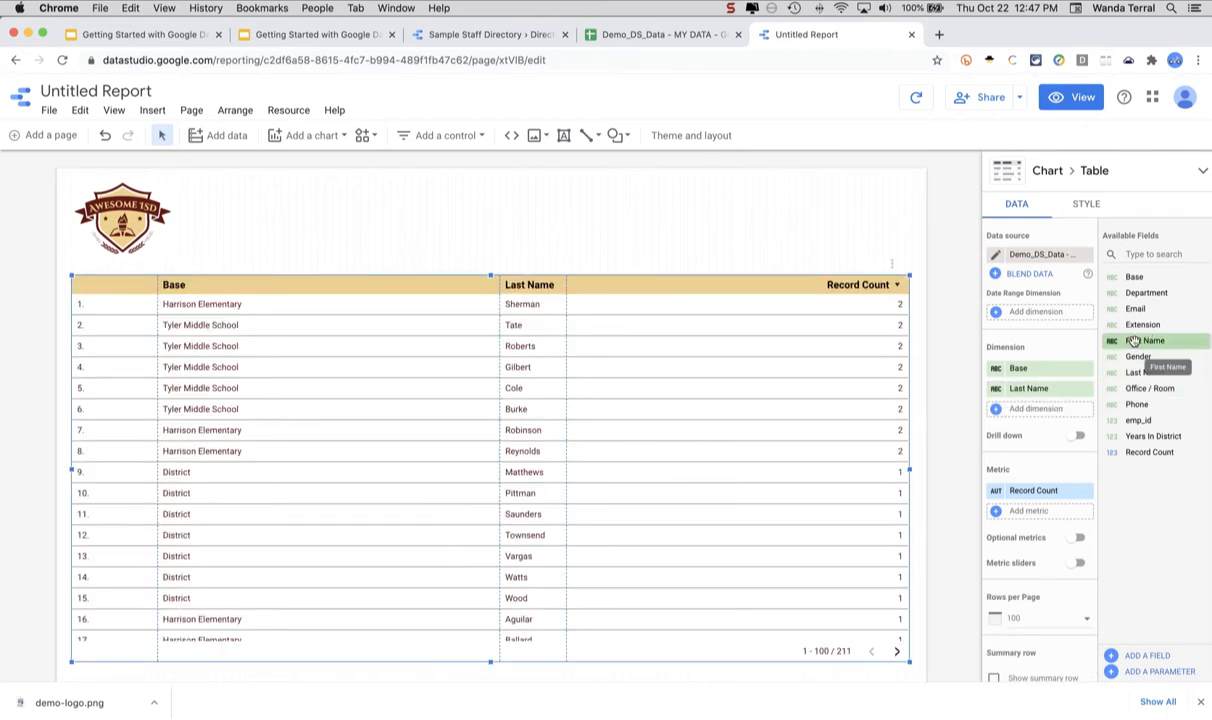
pyautogui.moveTo(1134, 341); pyautogui.dragTo(1025, 420)
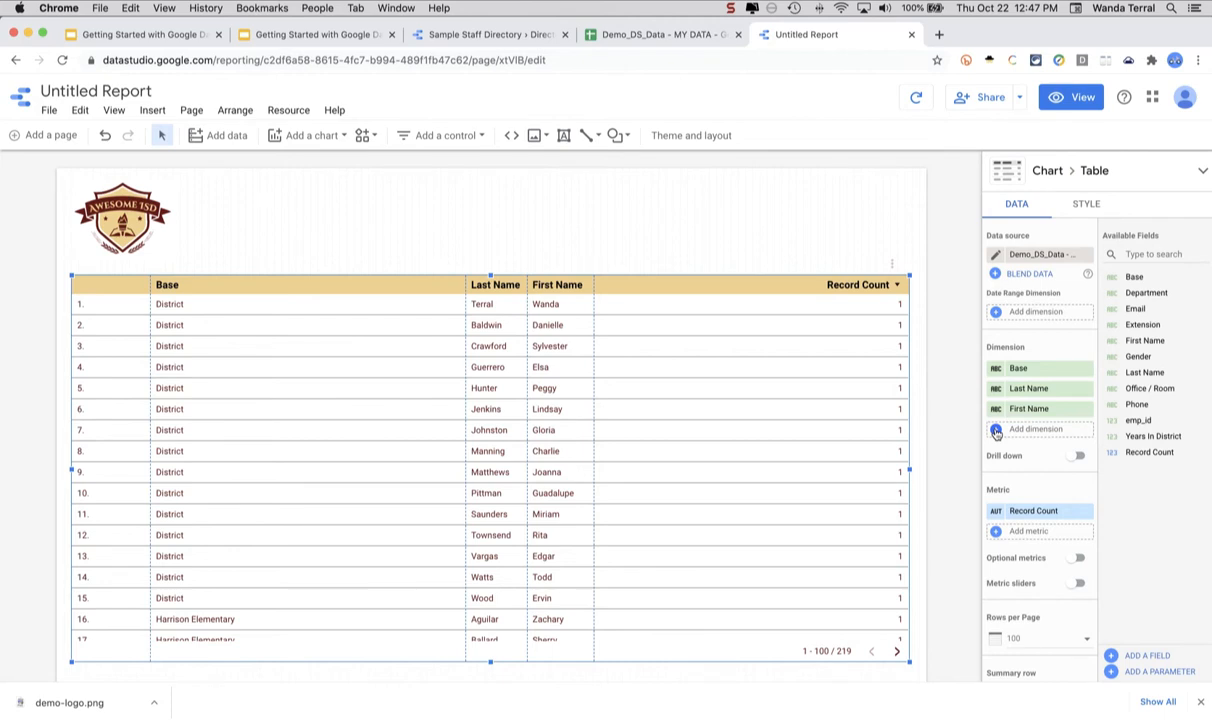
pyautogui.click(996, 430)
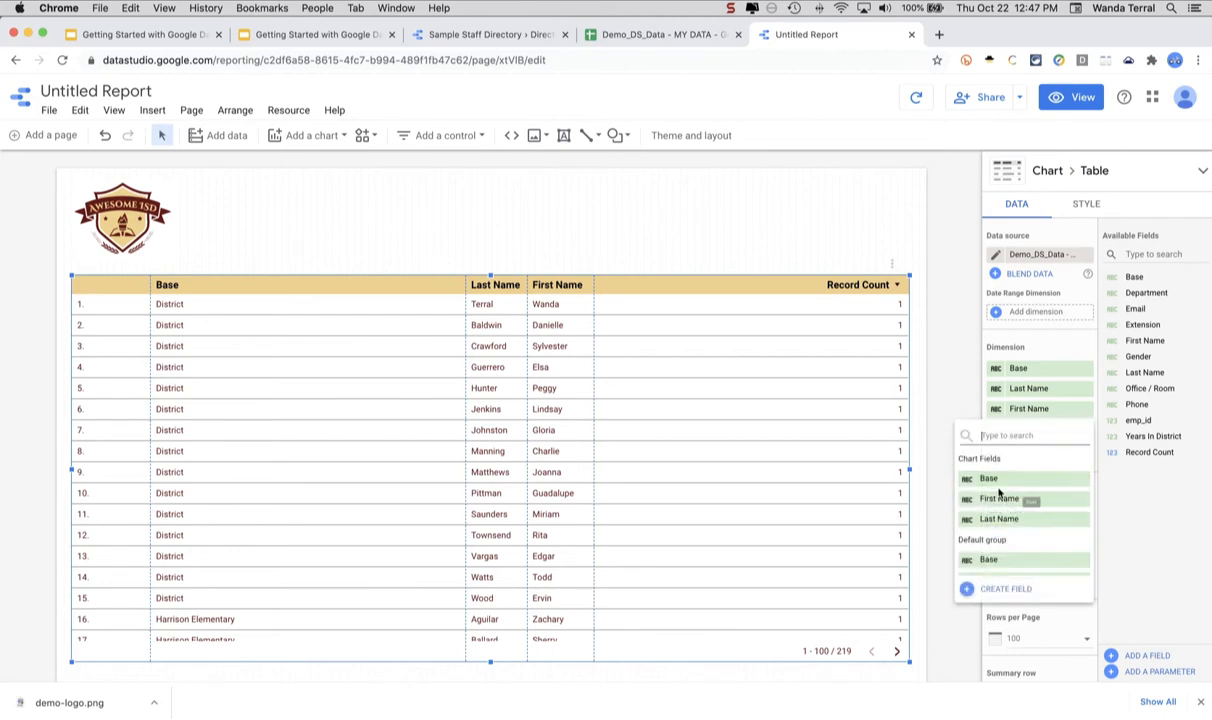
pyautogui.scroll(-1, 998, 494)
pyautogui.scroll(-2, 998, 494)
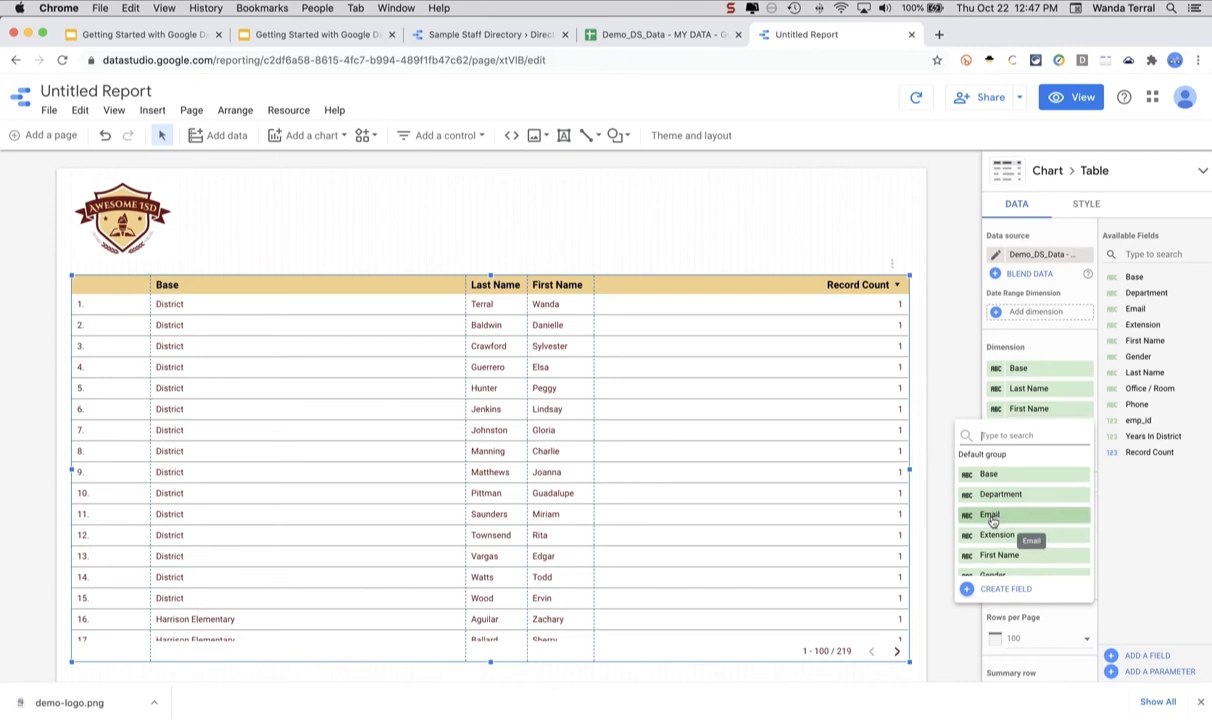
pyautogui.click(994, 518)
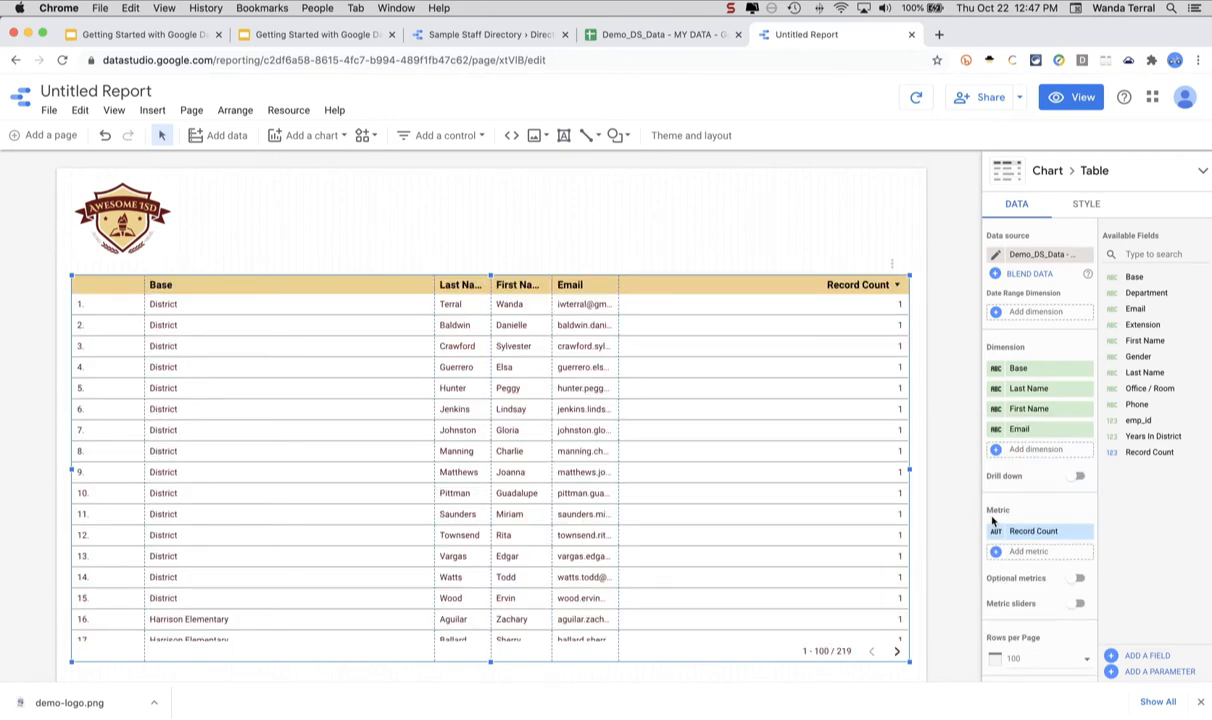
# - Add Phone and Extension as dimensions after Email in the directory table
pyautogui.click(1000, 449)
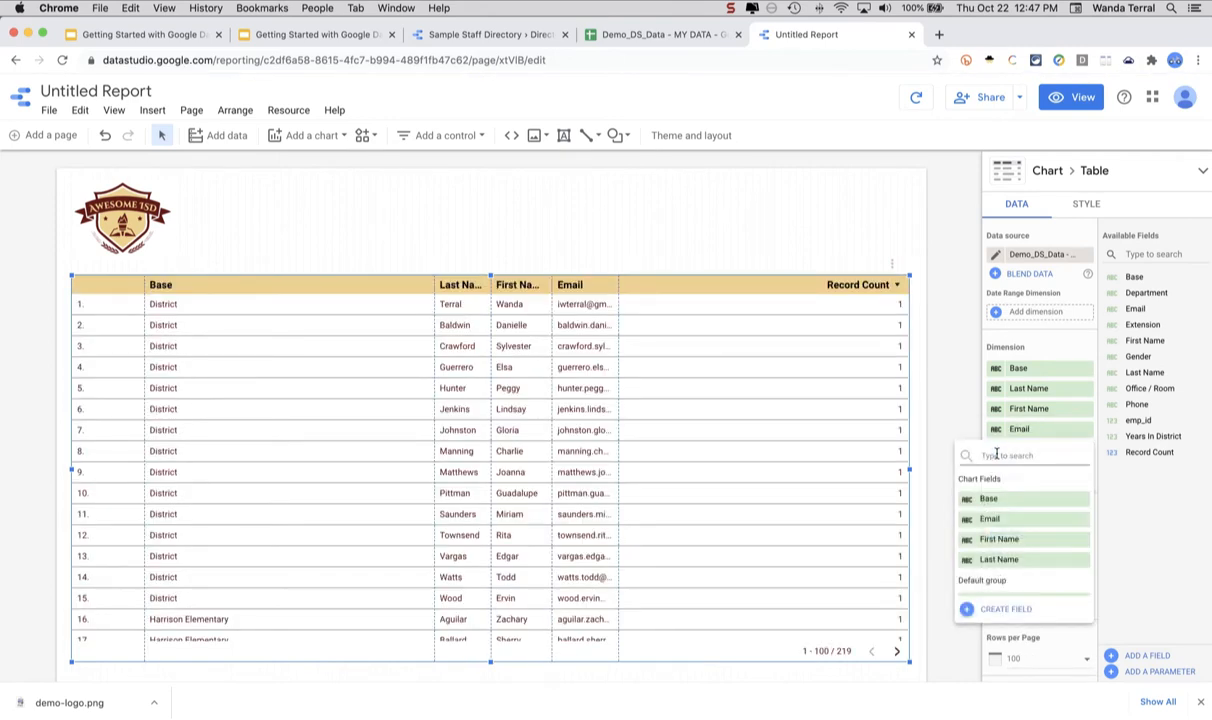
pyautogui.scroll(-3, 1003, 515)
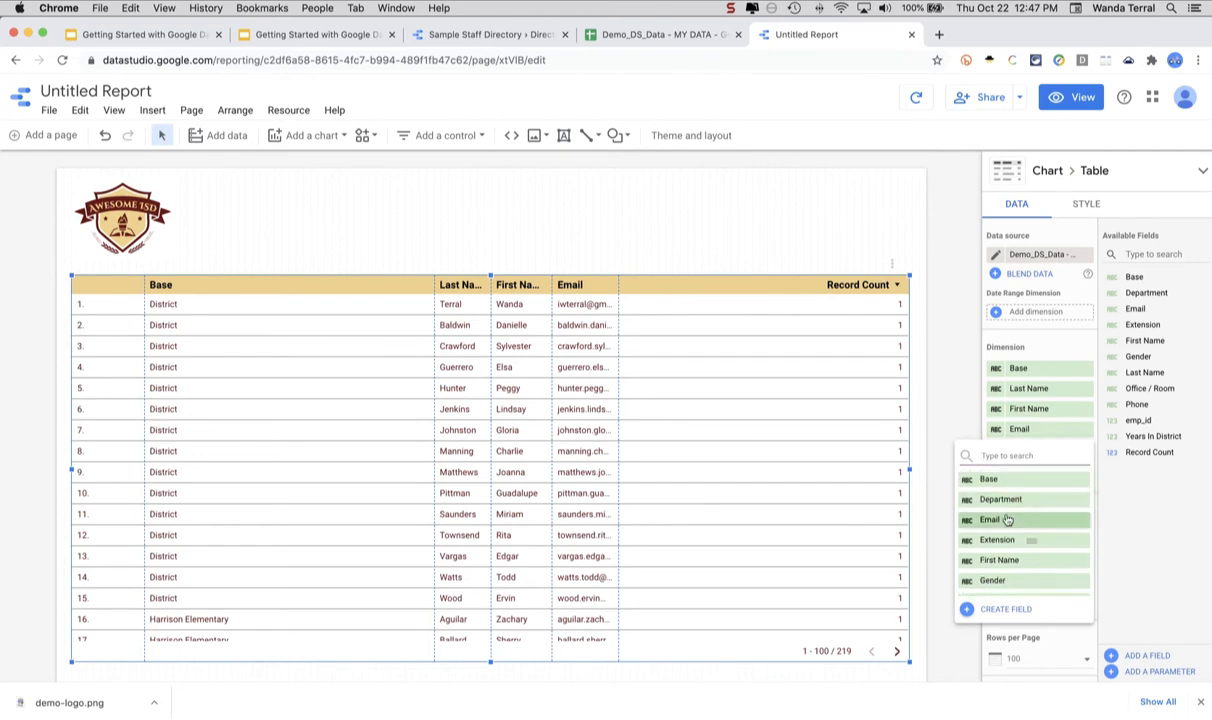
pyautogui.scroll(-5, 1007, 519)
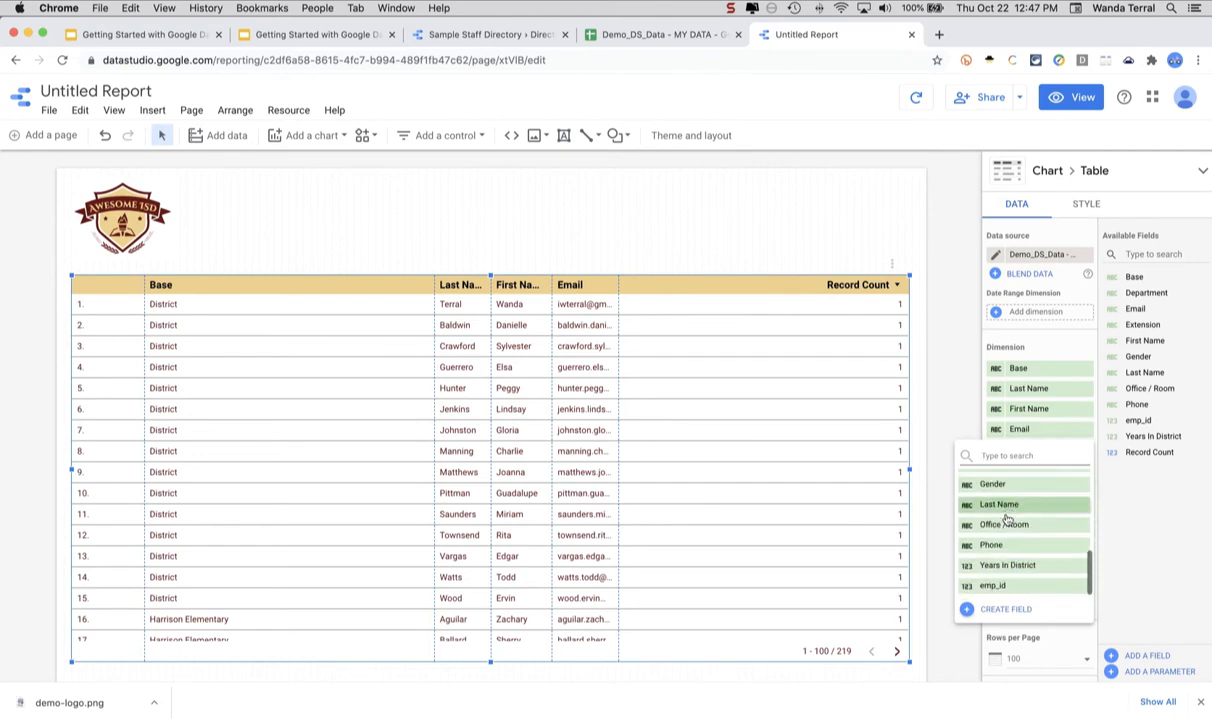
pyautogui.click(1003, 545)
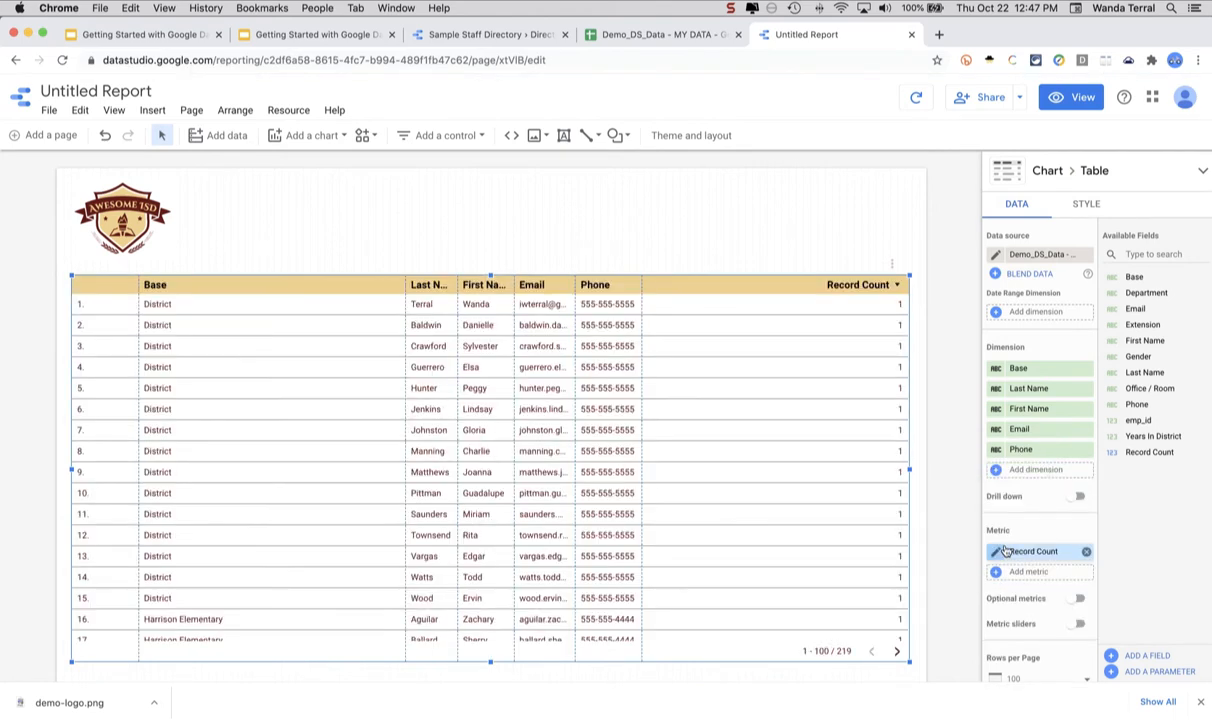
pyautogui.click(1012, 469)
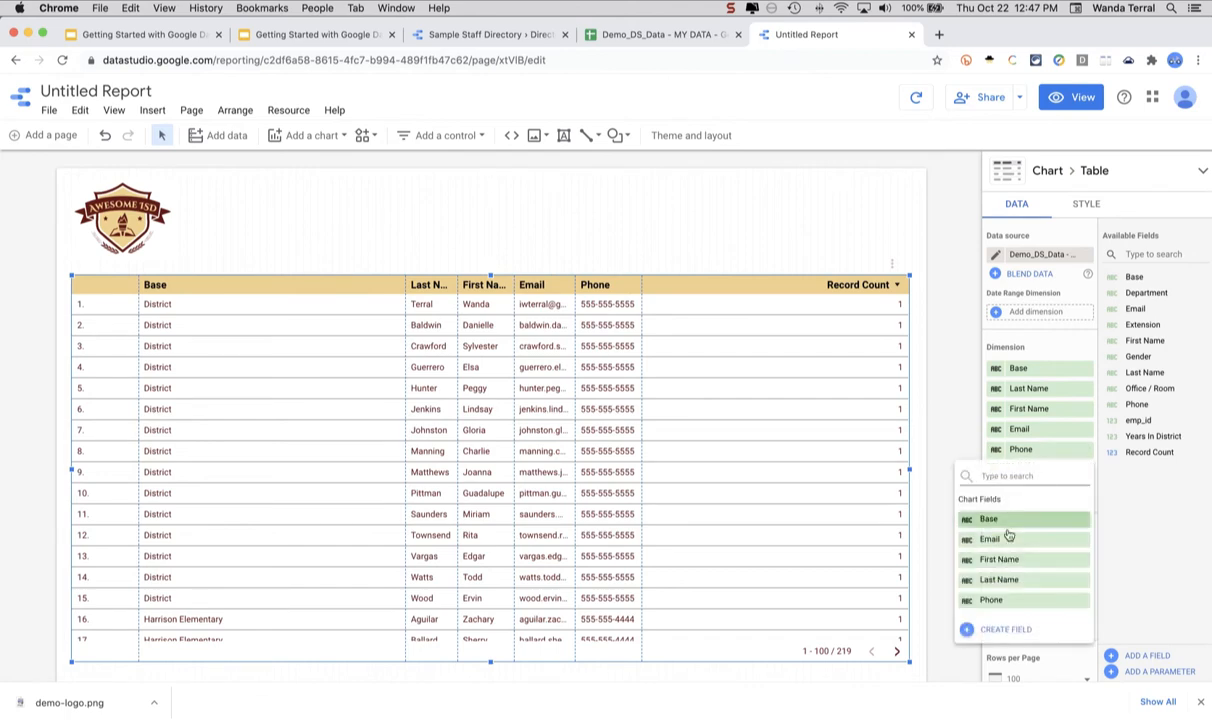
pyautogui.scroll(-6, 1008, 535)
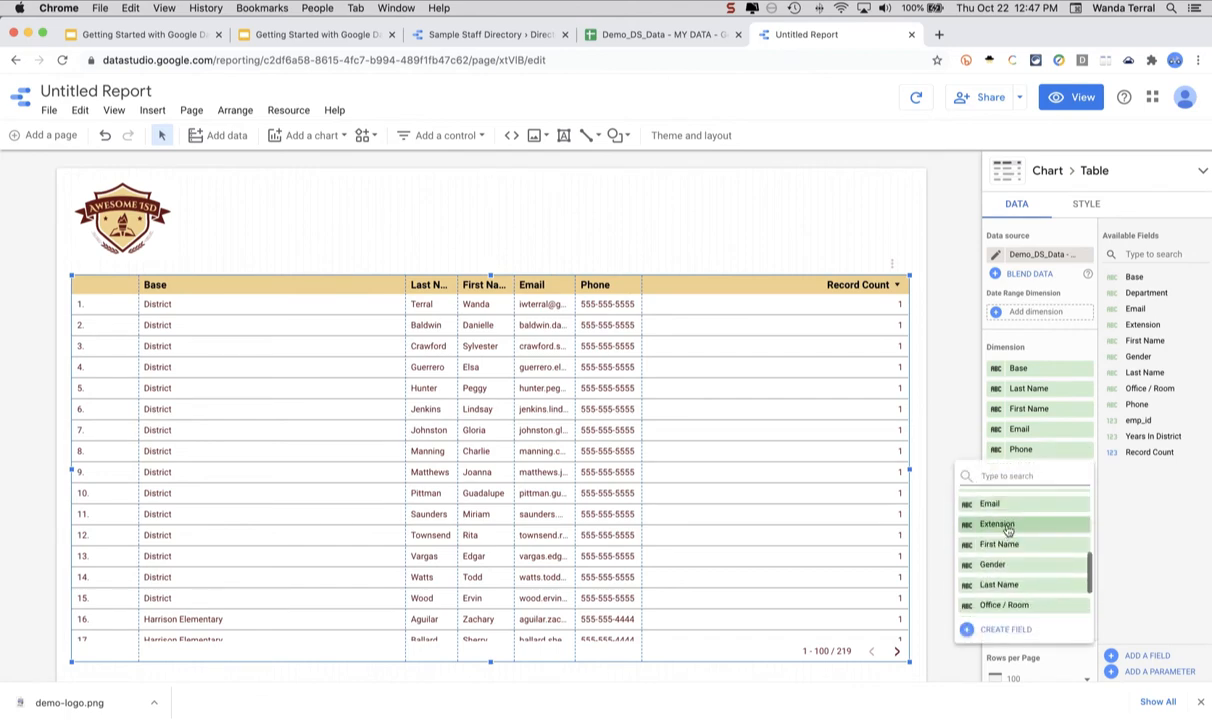
pyautogui.click(1000, 524)
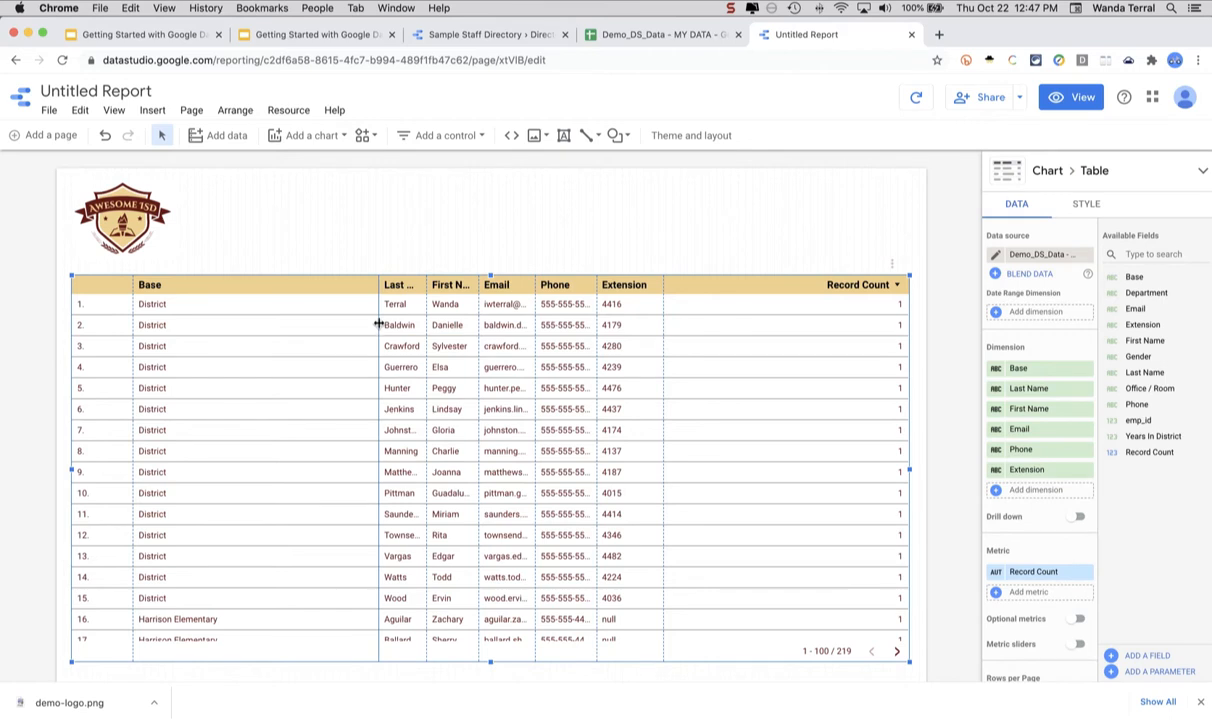
# - Narrow the table's Base, Last Name and First Name columns to give Email more room, and remove the Record Count metric
pyautogui.moveTo(378, 325); pyautogui.dragTo(241, 318)
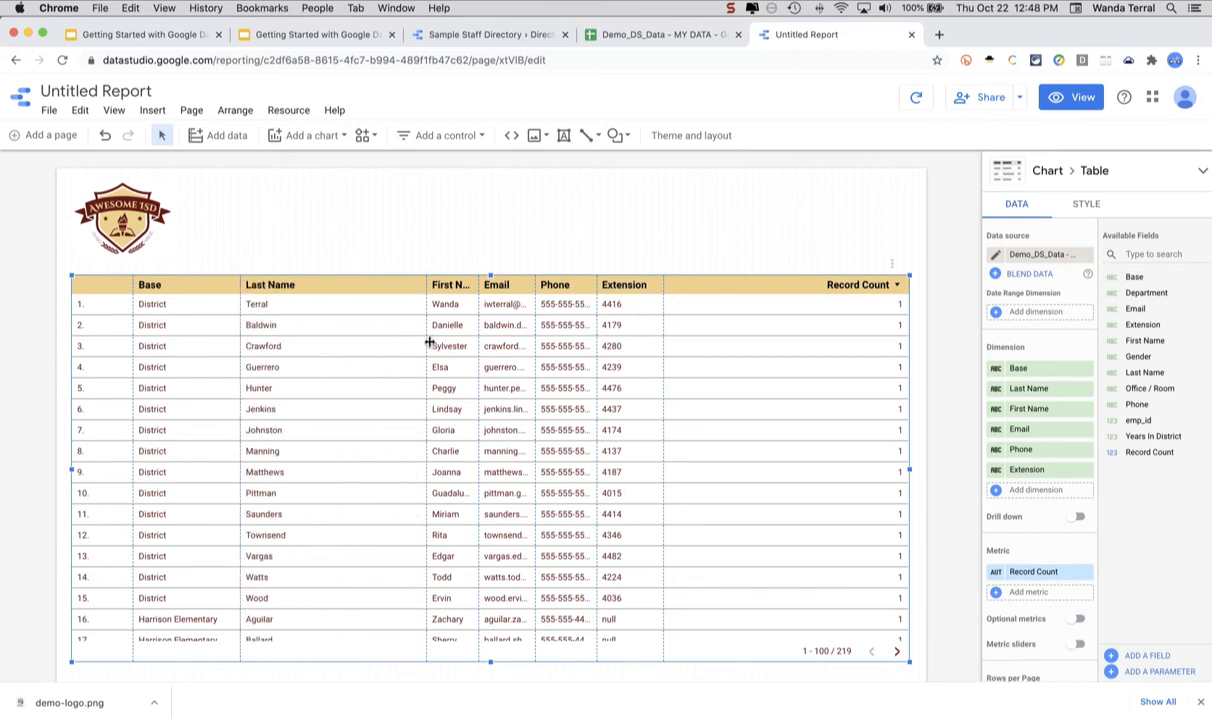
pyautogui.moveTo(412, 328); pyautogui.dragTo(343, 341)
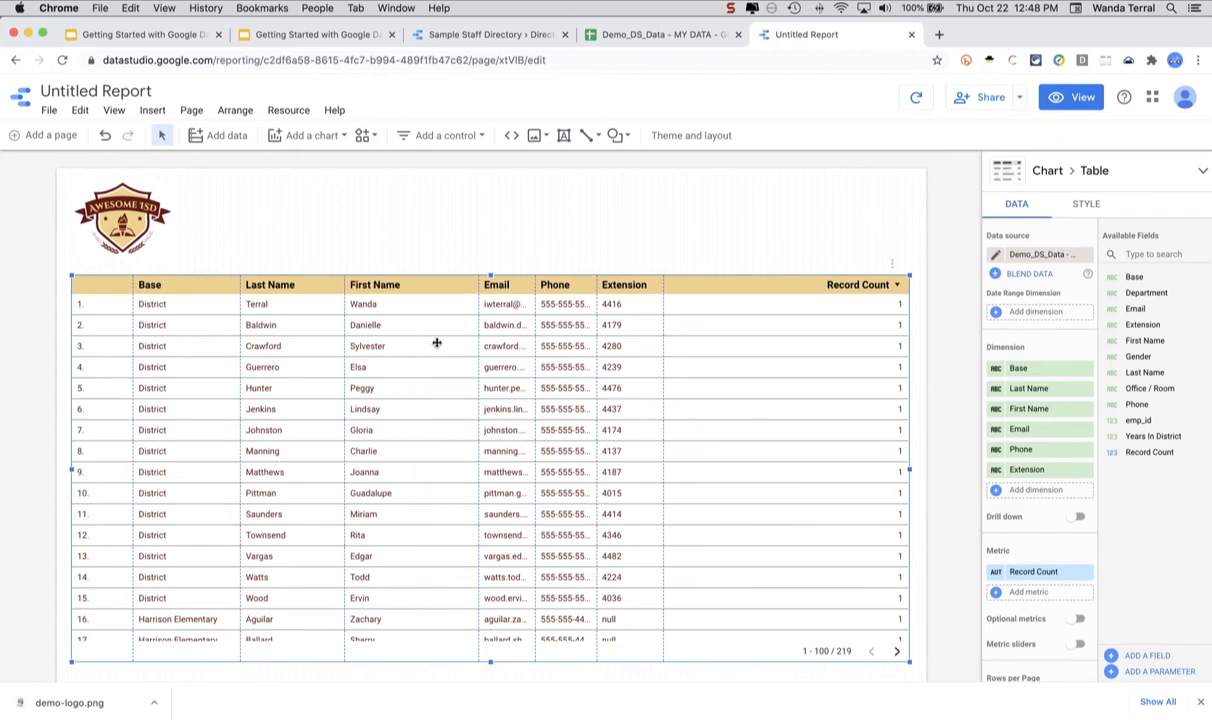
pyautogui.moveTo(478, 363); pyautogui.dragTo(425, 361)
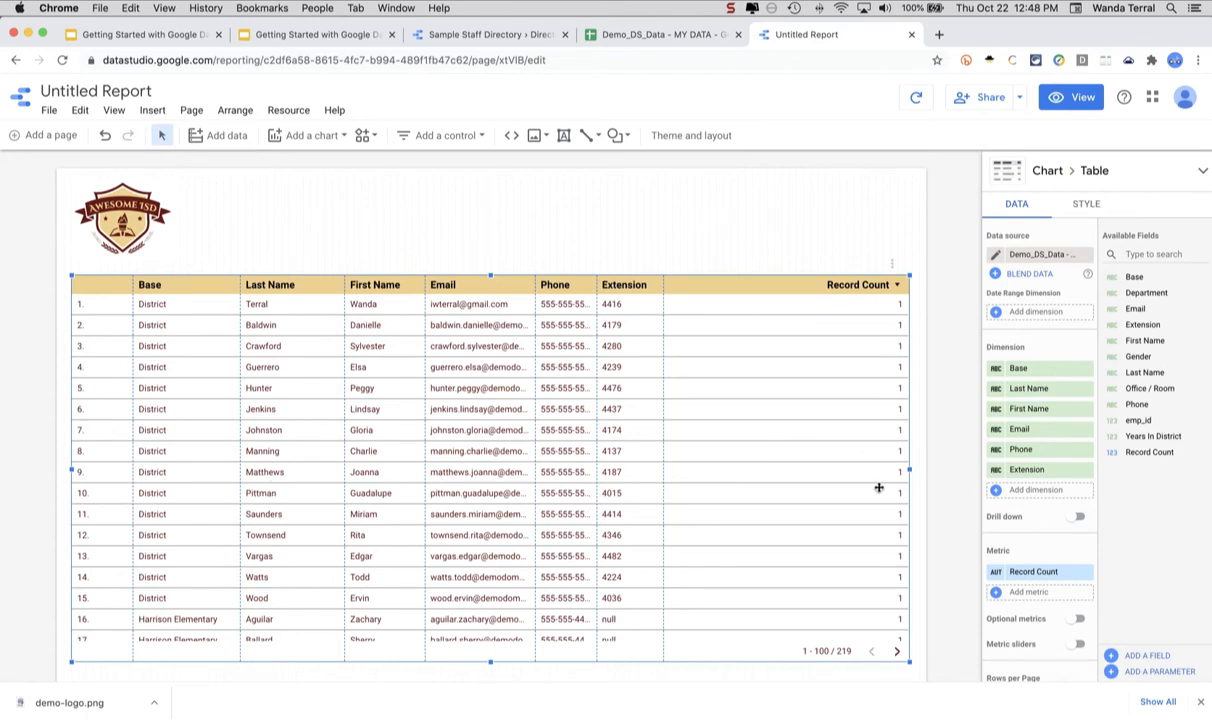
pyautogui.scroll(-4, 1013, 429)
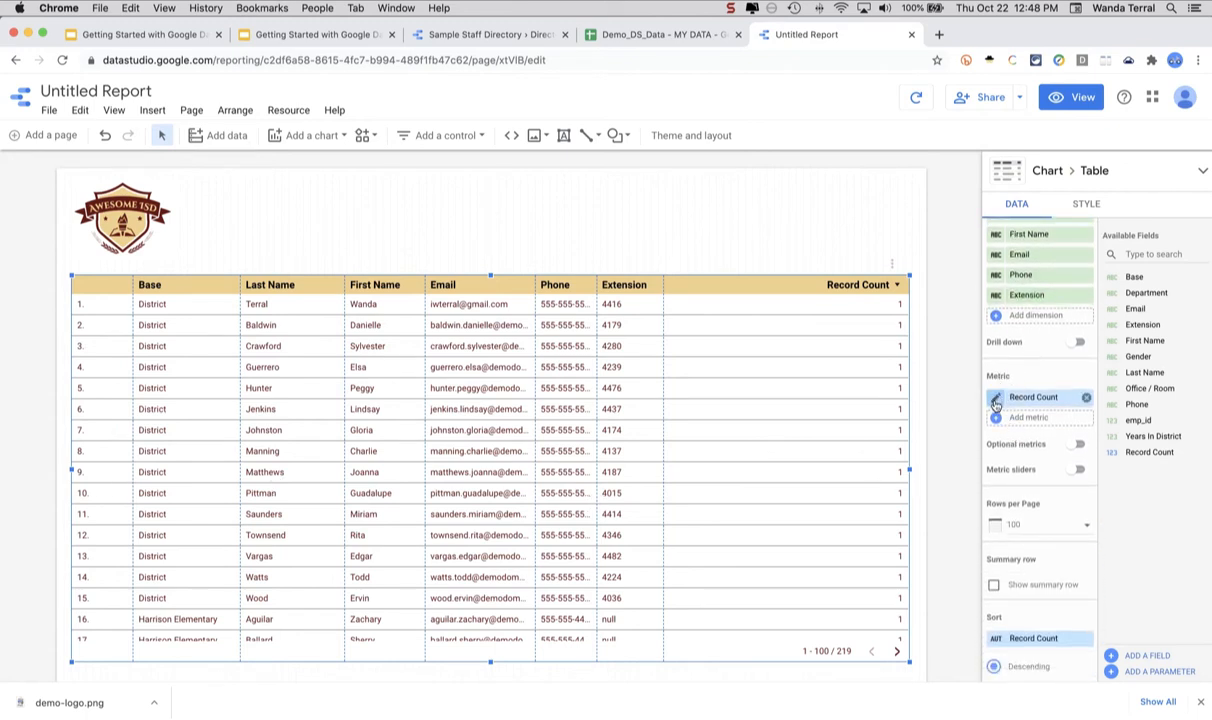
pyautogui.click(1087, 398)
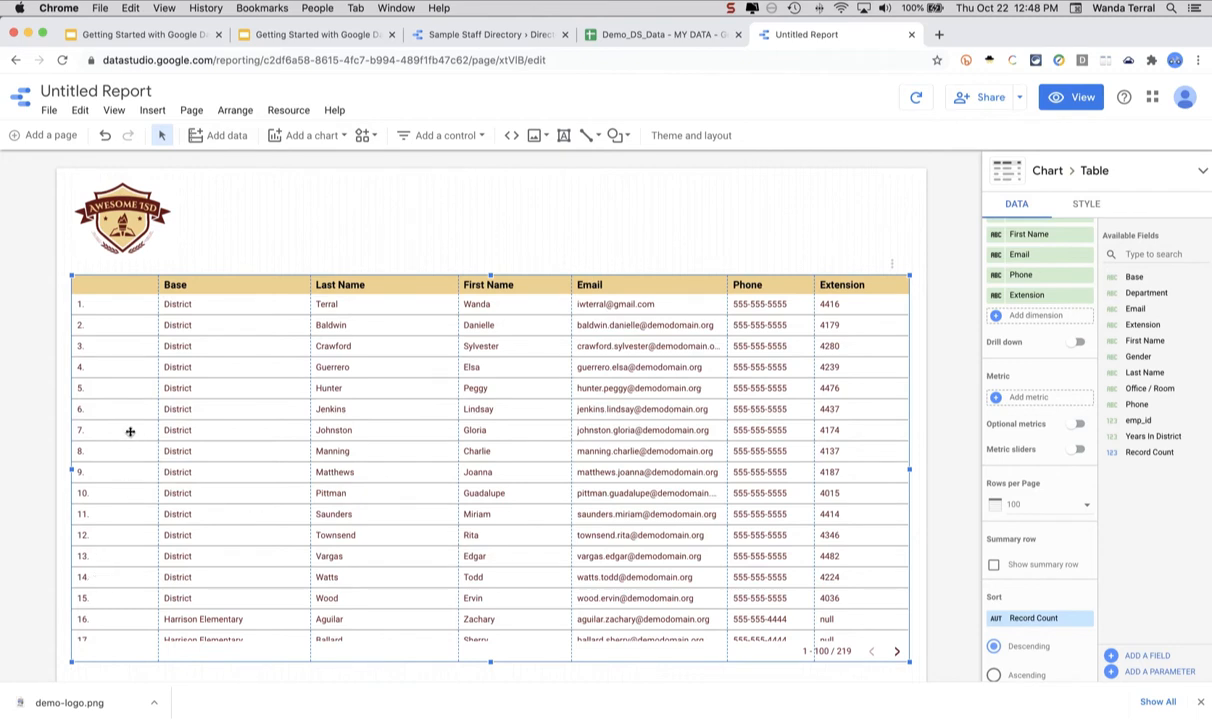
# - Turn off row numbers and turn on text wrapping in the table body
pyautogui.click(1087, 205)
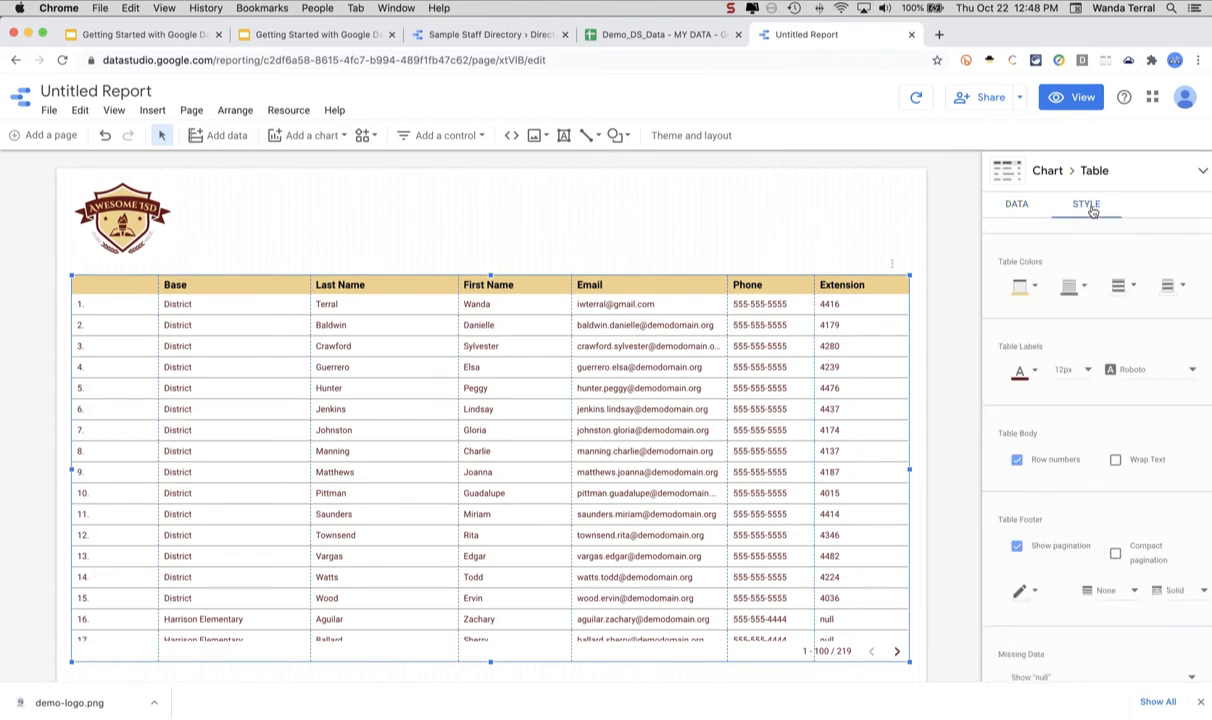
pyautogui.click(1017, 461)
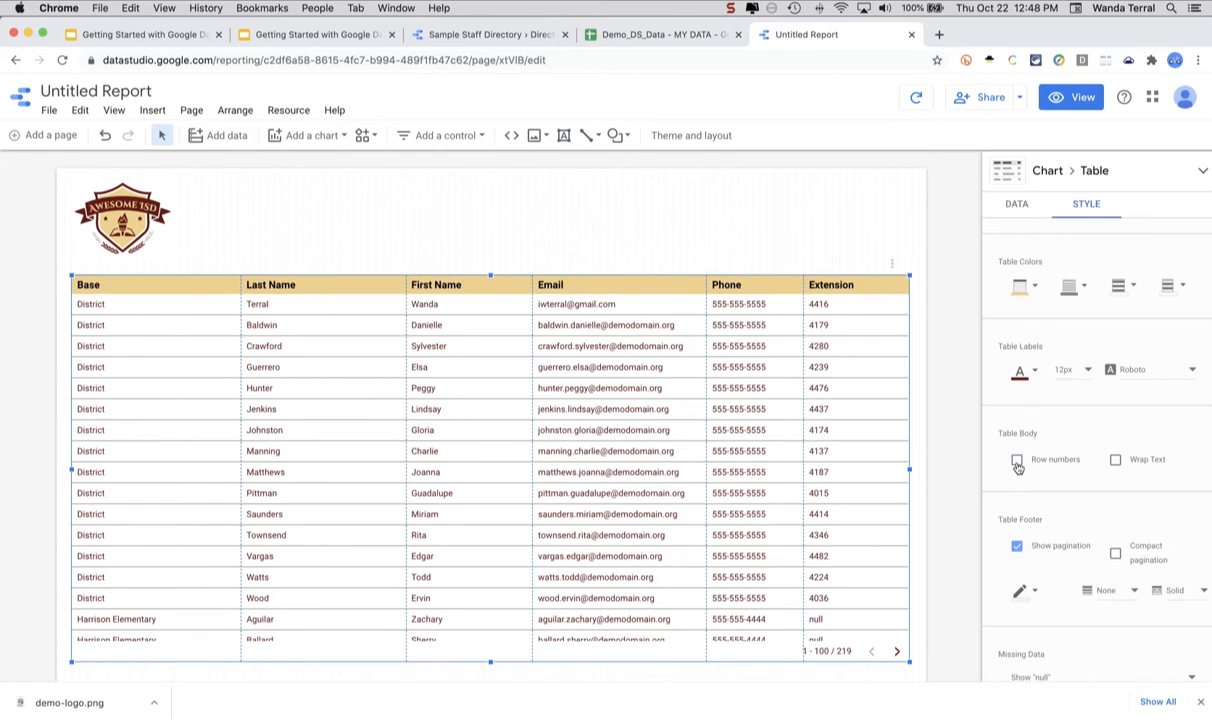
pyautogui.click(1116, 461)
# - Narrow the Base, Last Name, First Name, Email and Phone columns to fit their contents, leaving more width for Extension
pyautogui.click(1017, 207)
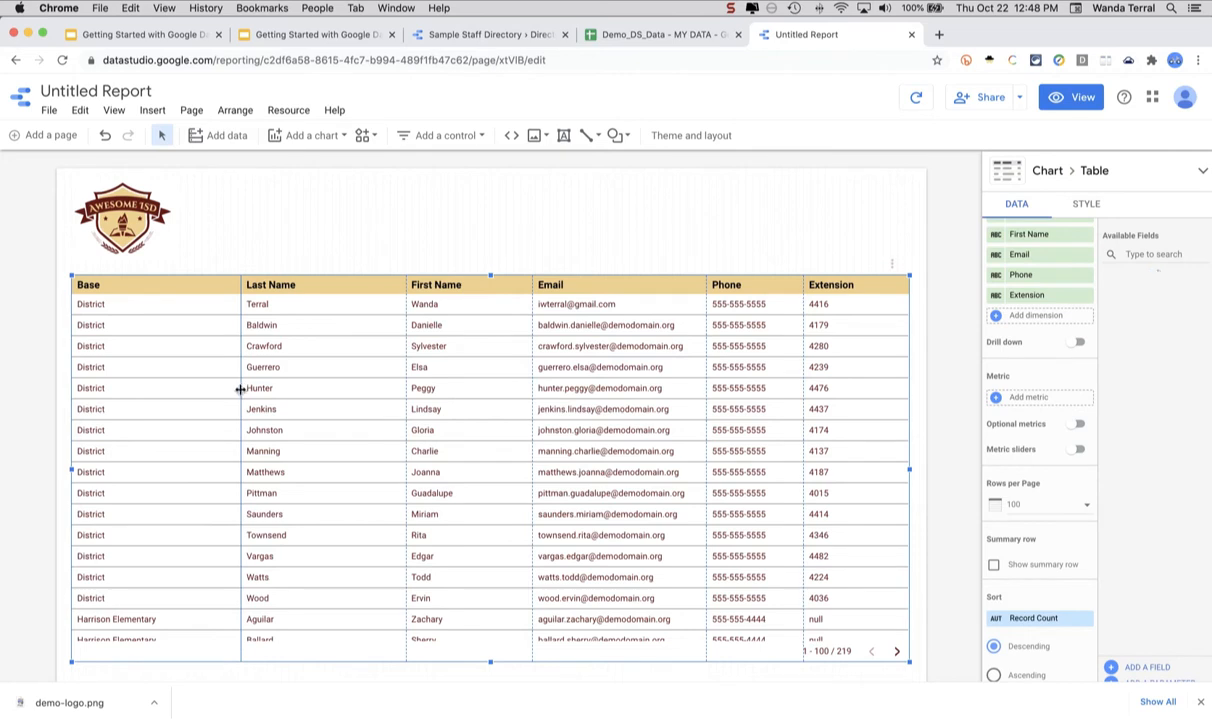
pyautogui.moveTo(240, 391); pyautogui.dragTo(191, 390)
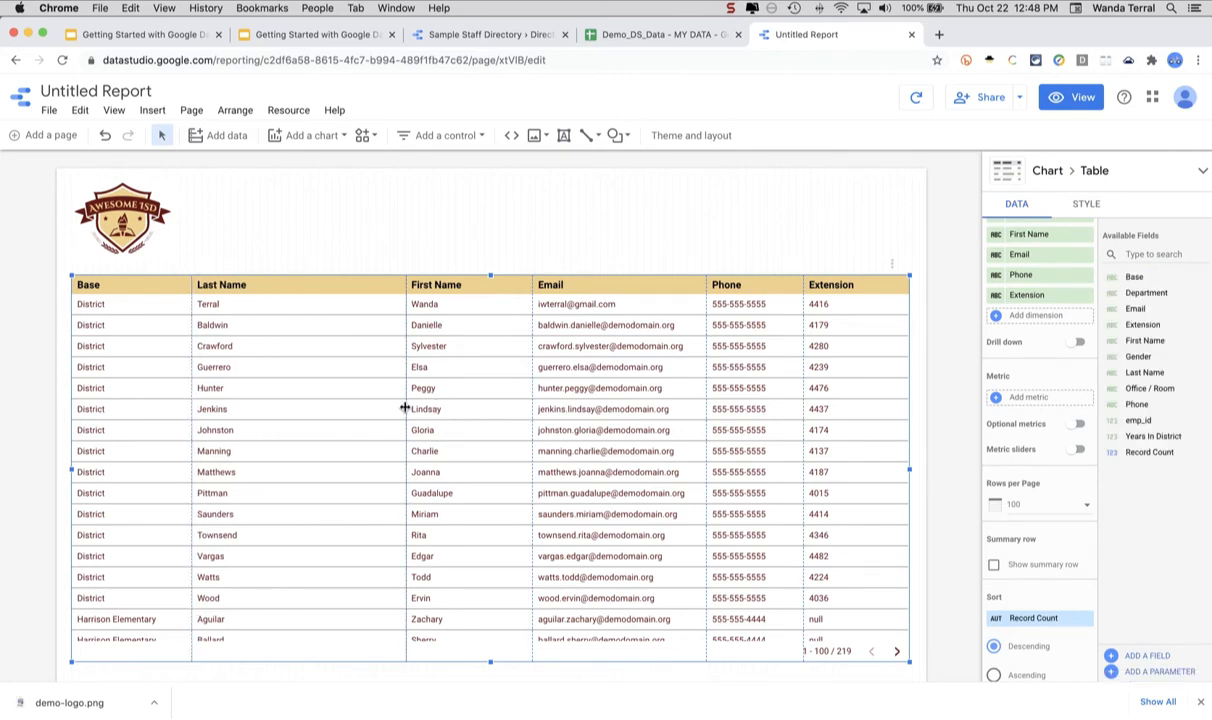
pyautogui.moveTo(406, 408); pyautogui.dragTo(306, 405)
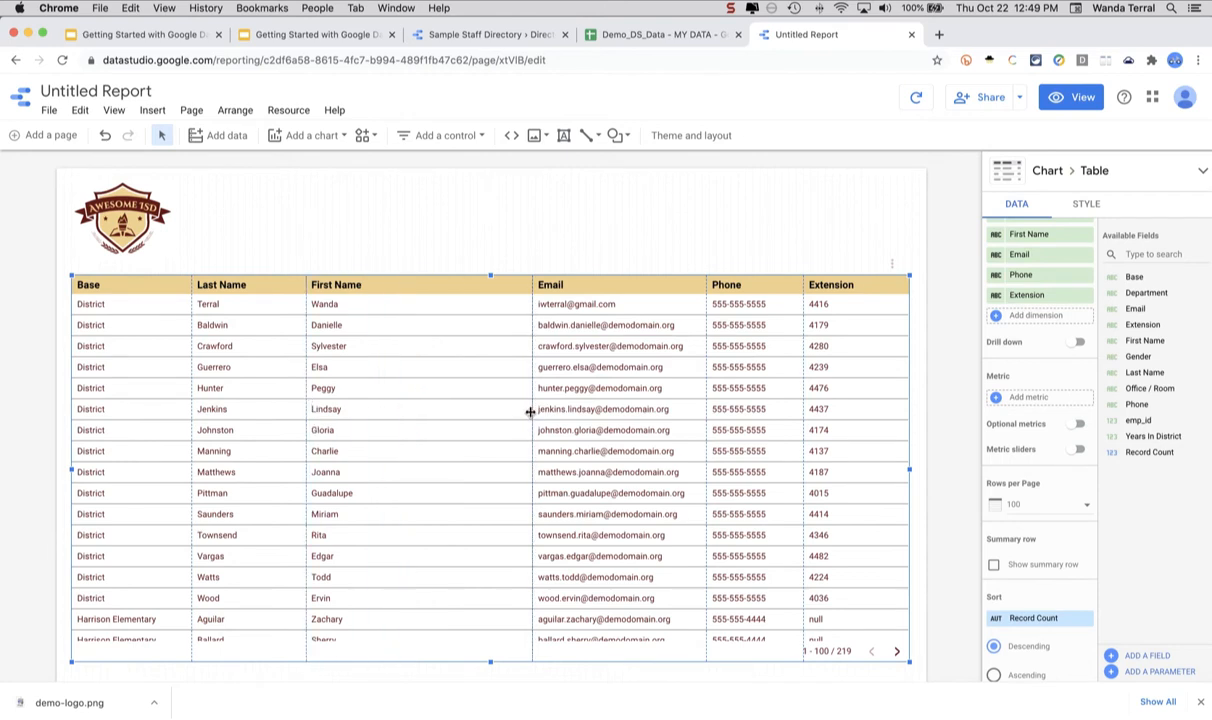
pyautogui.moveTo(530, 412); pyautogui.dragTo(431, 408)
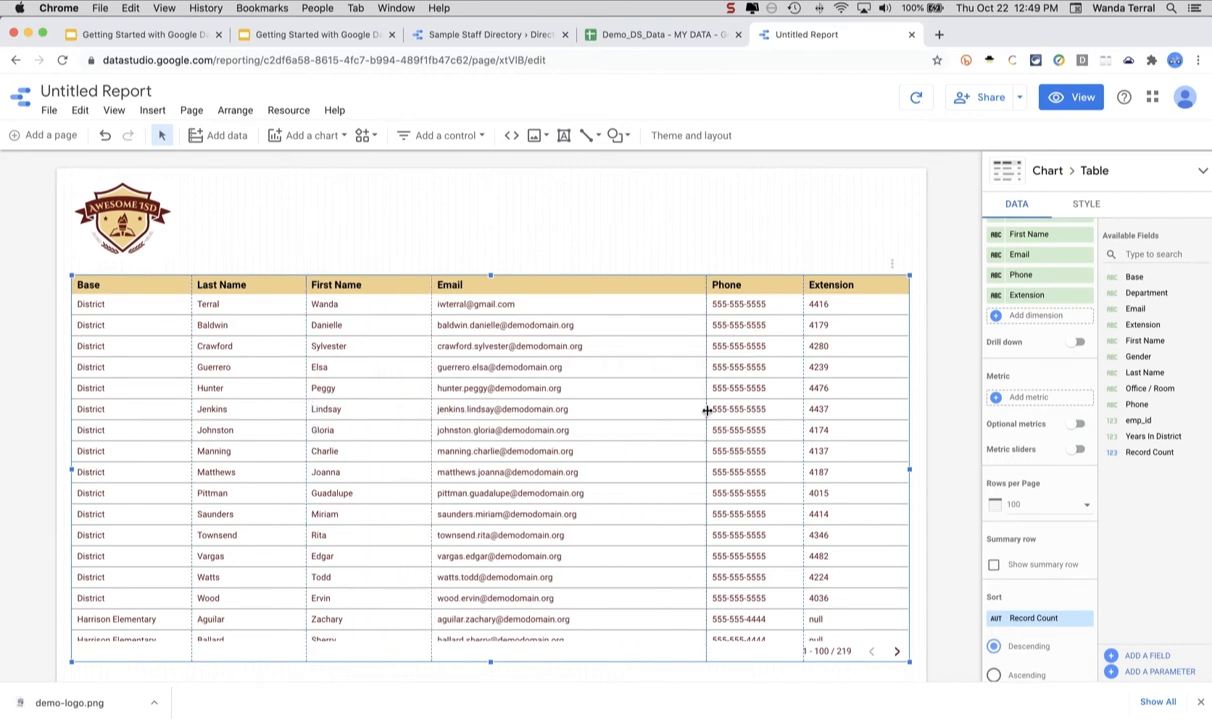
pyautogui.moveTo(706, 411); pyautogui.dragTo(632, 408)
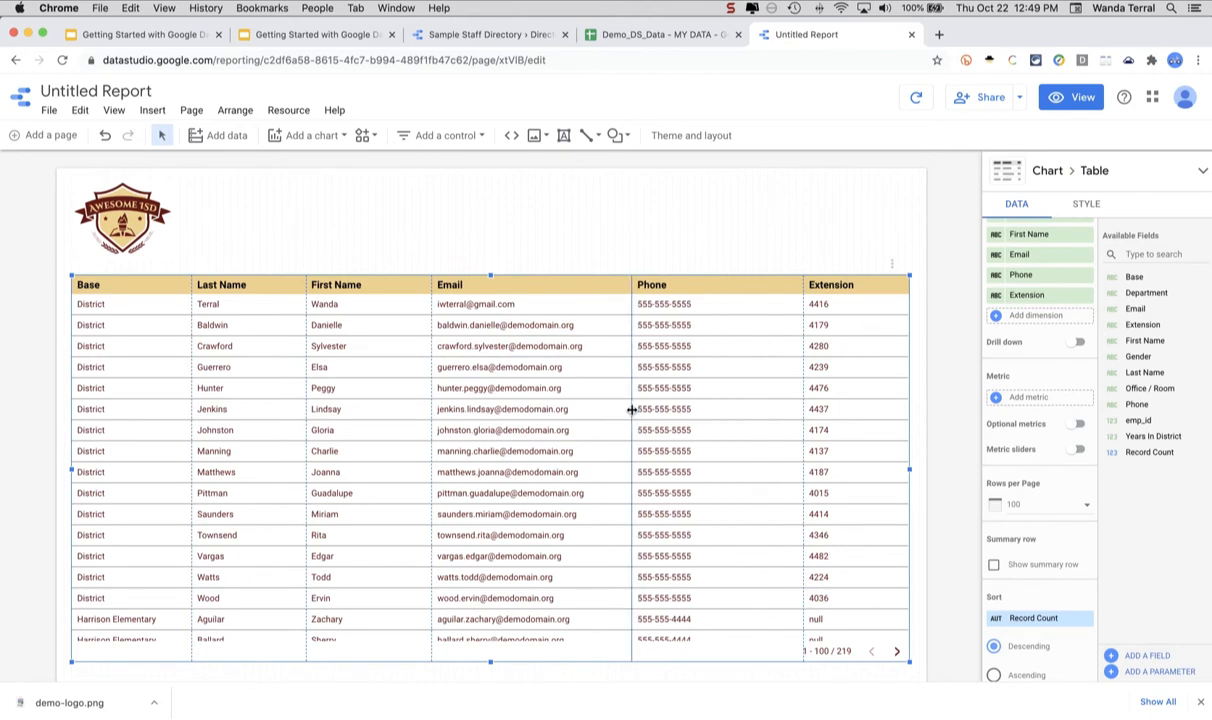
pyautogui.moveTo(805, 413)
pyautogui.mouseDown()
pyautogui.moveTo(766, 414)
pyautogui.moveTo(782, 411)
pyautogui.mouseUp()
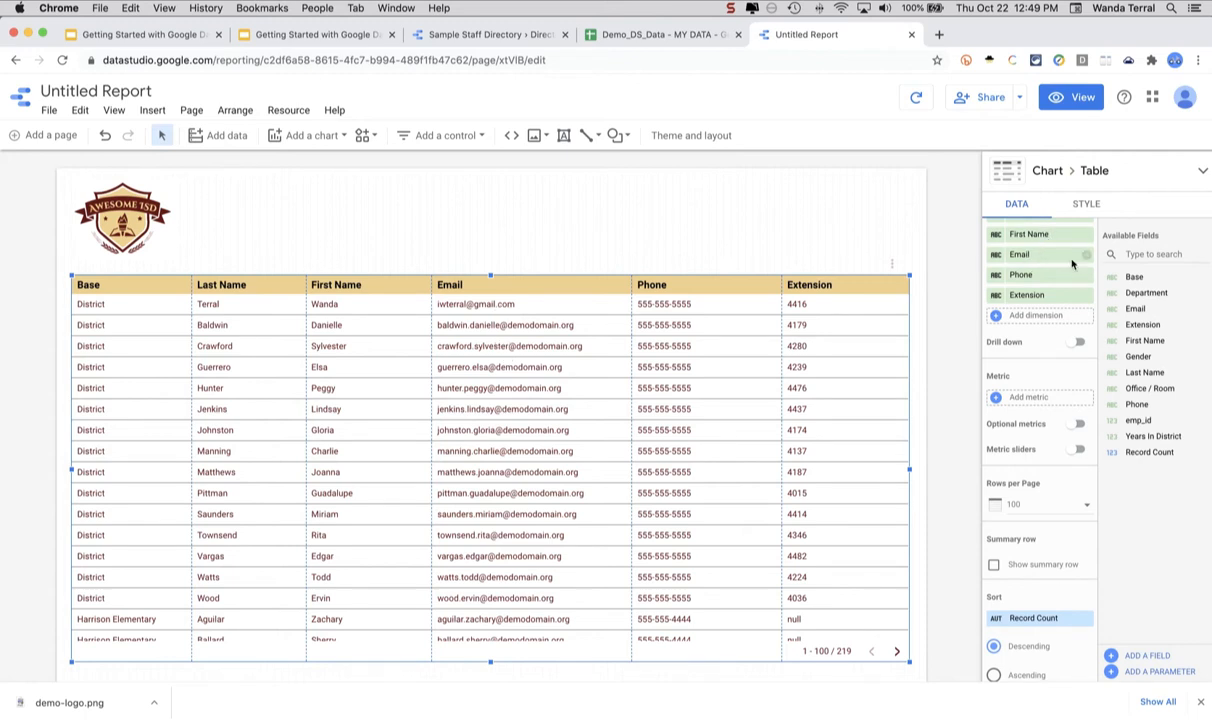
# - Center-align the table's Email, Phone and Extension columns (columns 4, 5 and 6)
pyautogui.click(1086, 206)
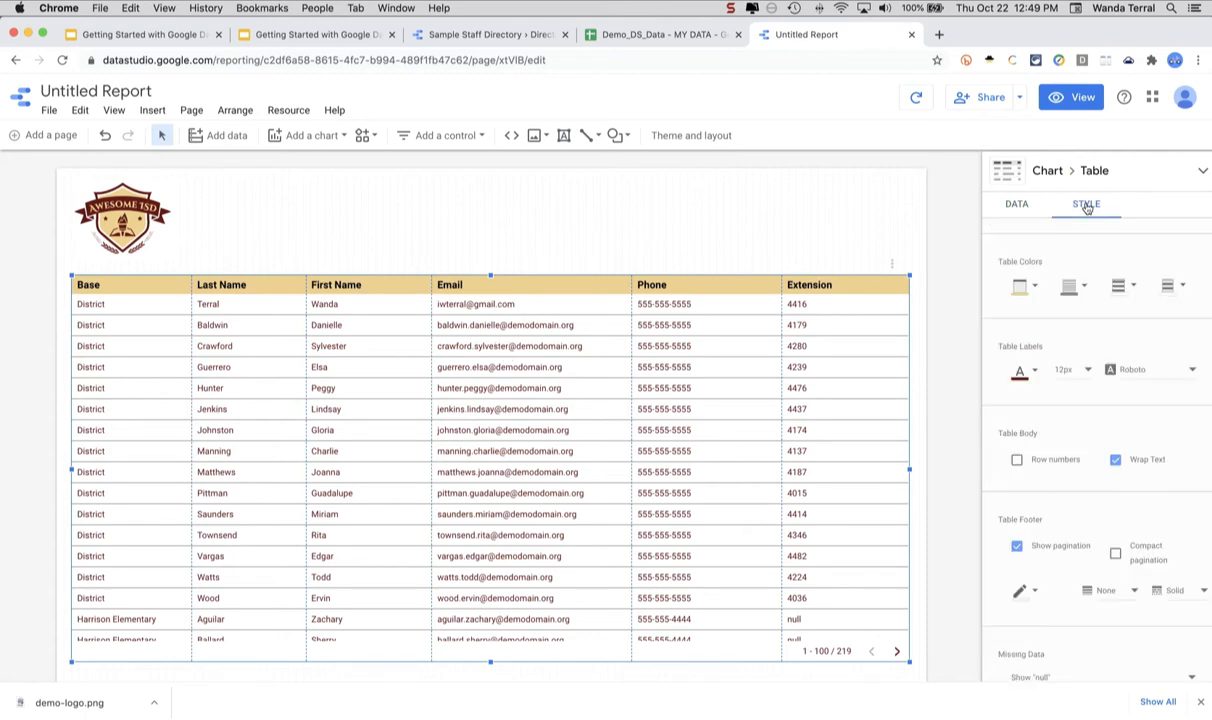
pyautogui.scroll(-5, 1084, 320)
pyautogui.scroll(-4, 1083, 320)
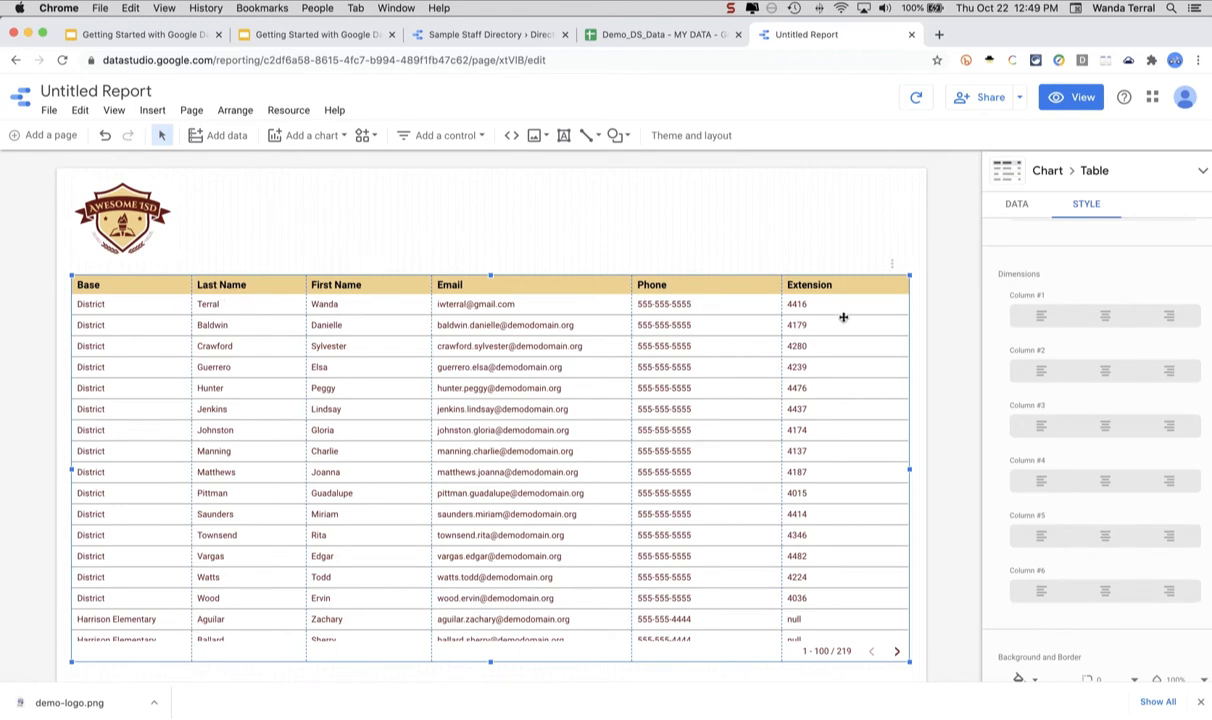
pyautogui.click(1108, 485)
pyautogui.click(1105, 538)
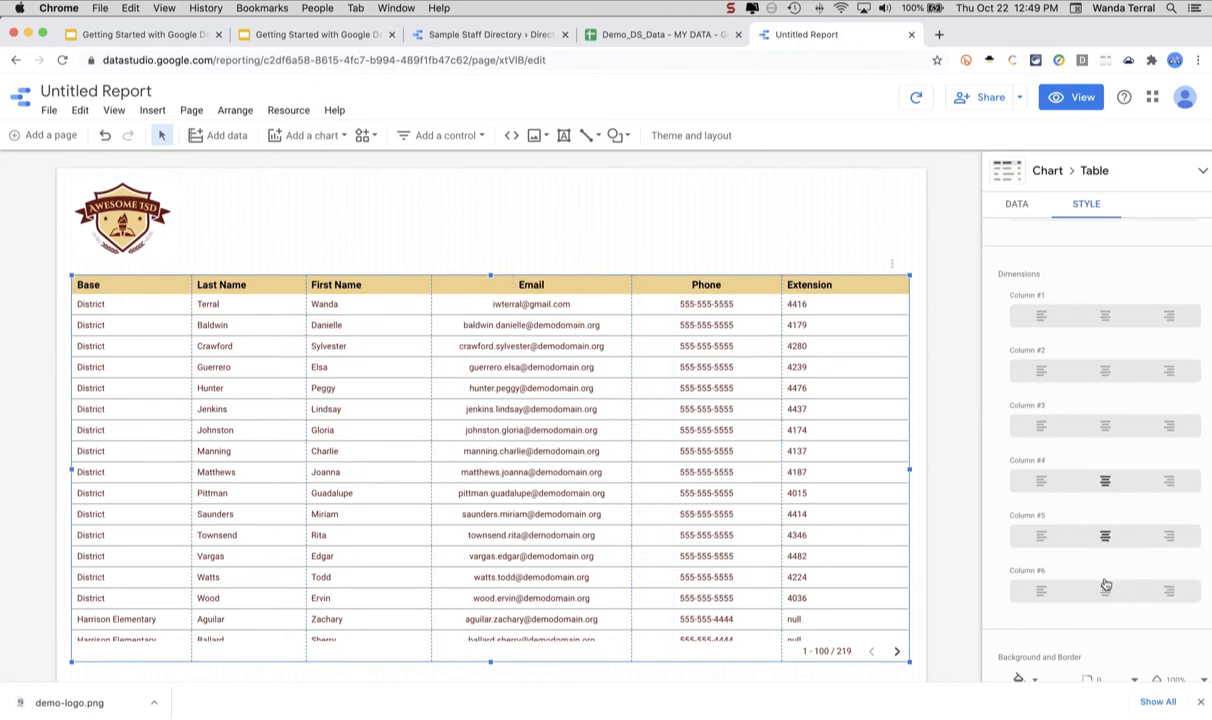
pyautogui.click(1105, 592)
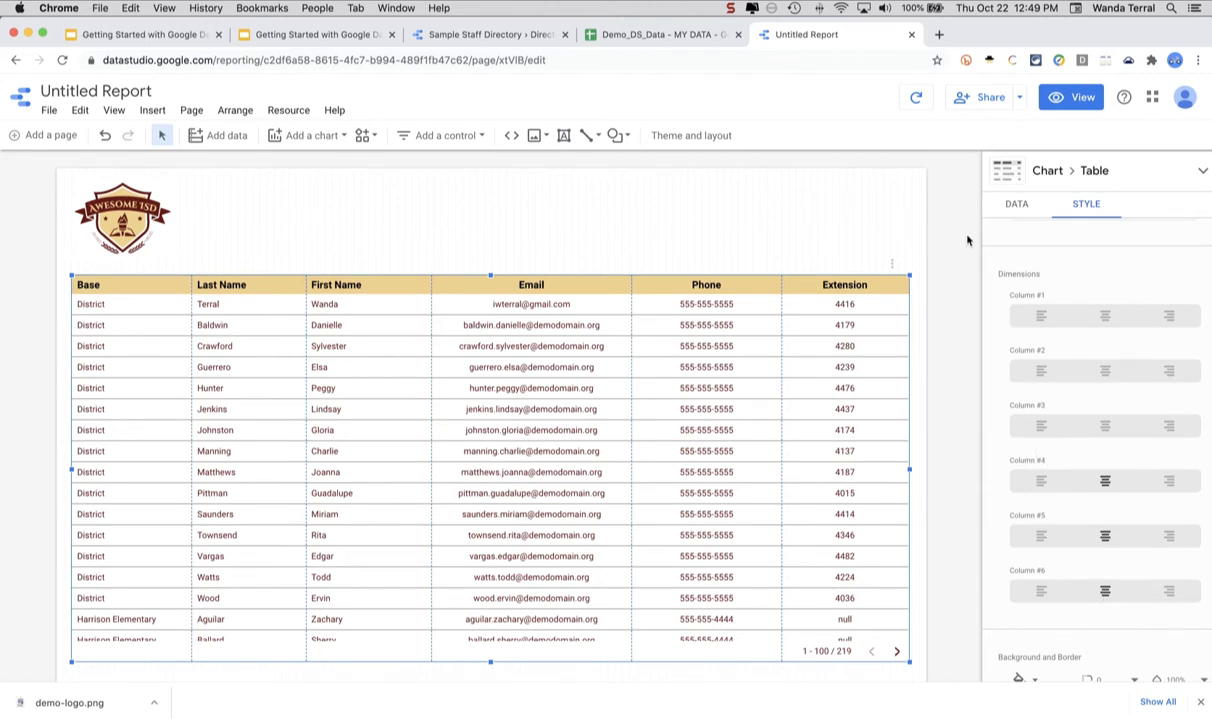
# - Add Department as a table dimension between First Name and Email
pyautogui.click(1017, 204)
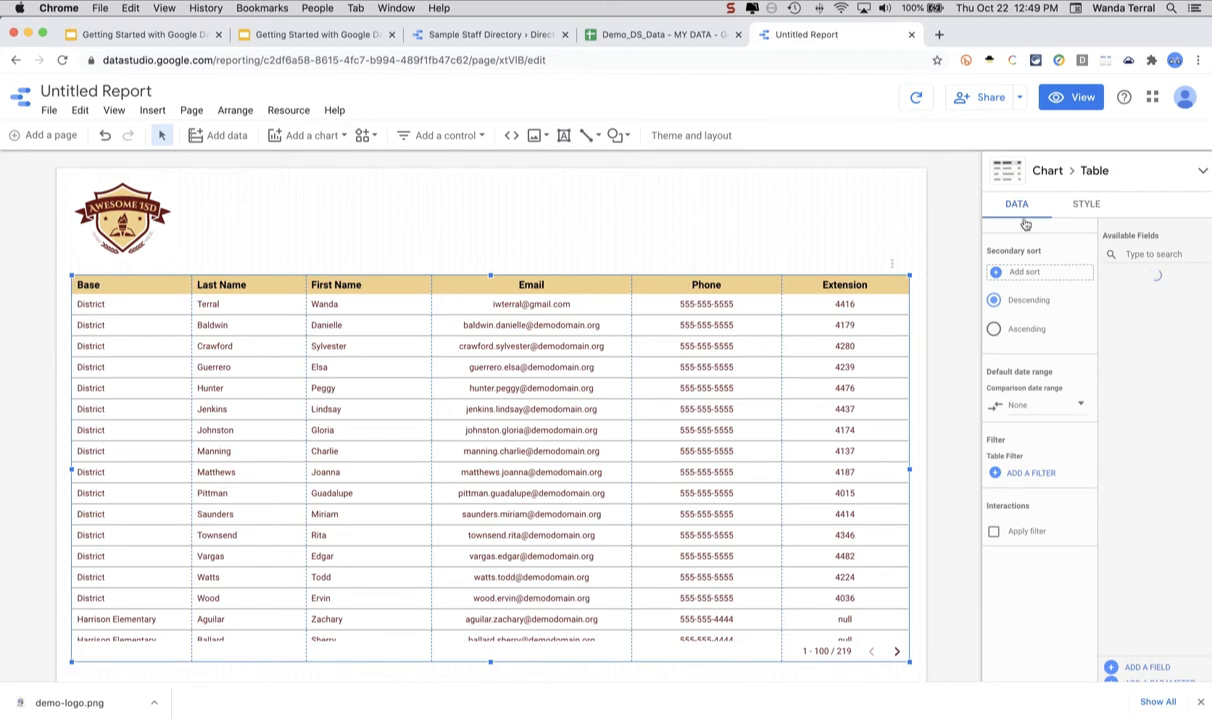
pyautogui.scroll(7, 1028, 355)
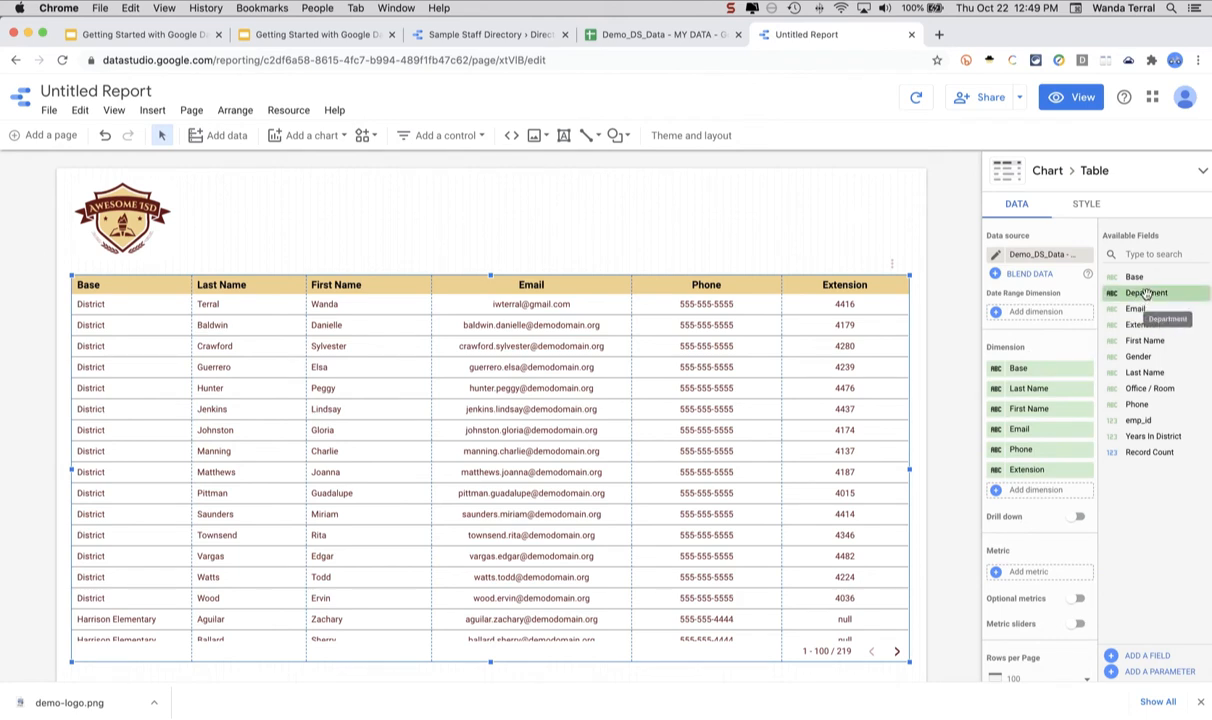
pyautogui.moveTo(1147, 292); pyautogui.dragTo(1050, 434)
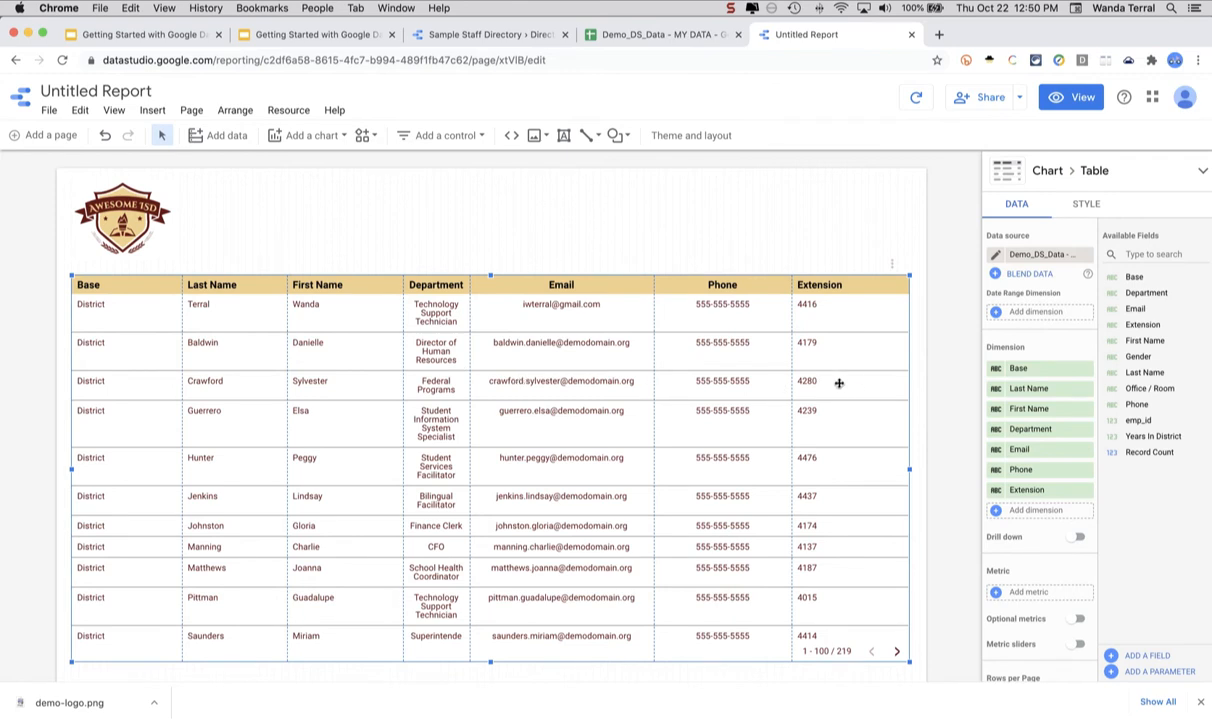
# - Resize the directory table's columns to fit their contents, giving Department more width for its long titles
pyautogui.moveTo(181, 376); pyautogui.dragTo(147, 368)
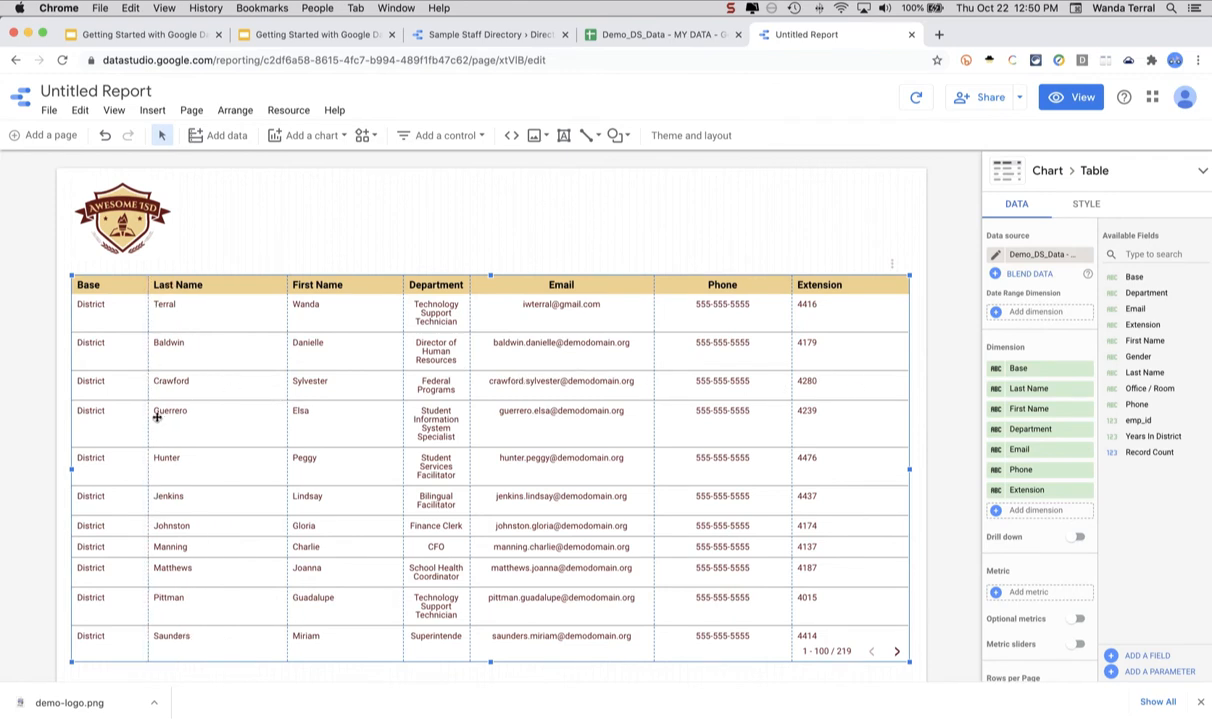
pyautogui.moveTo(148, 418); pyautogui.dragTo(169, 420)
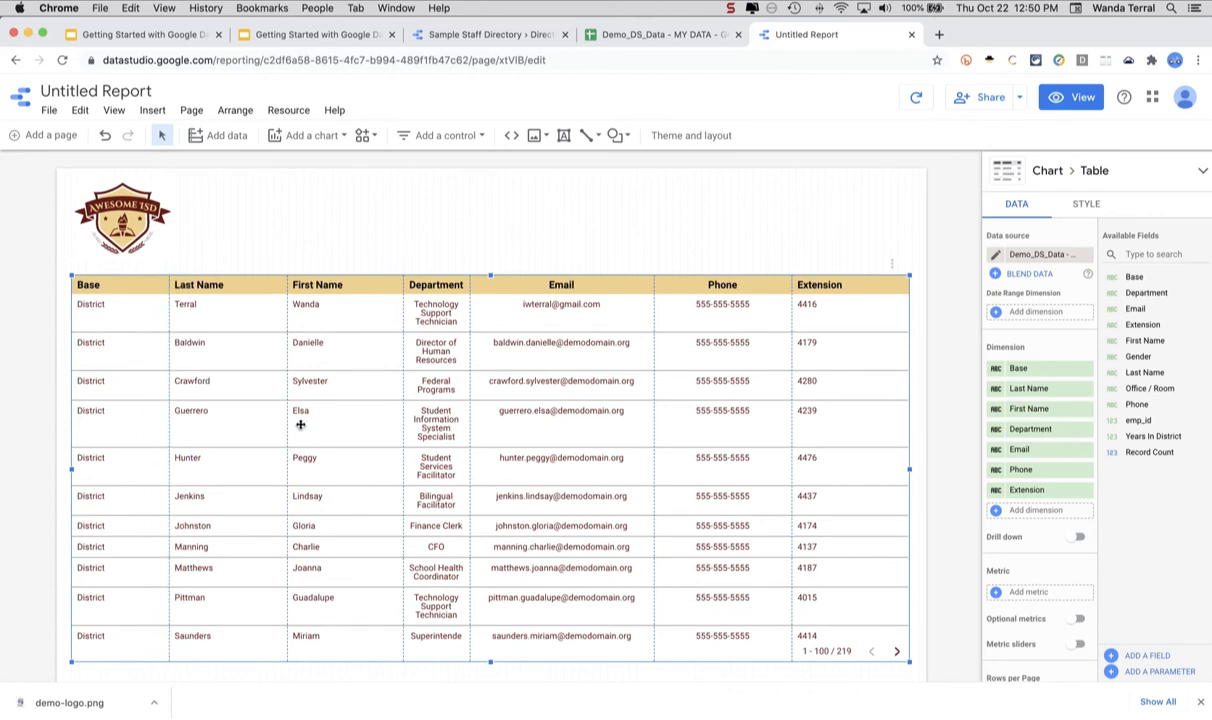
pyautogui.moveTo(286, 426); pyautogui.dragTo(252, 422)
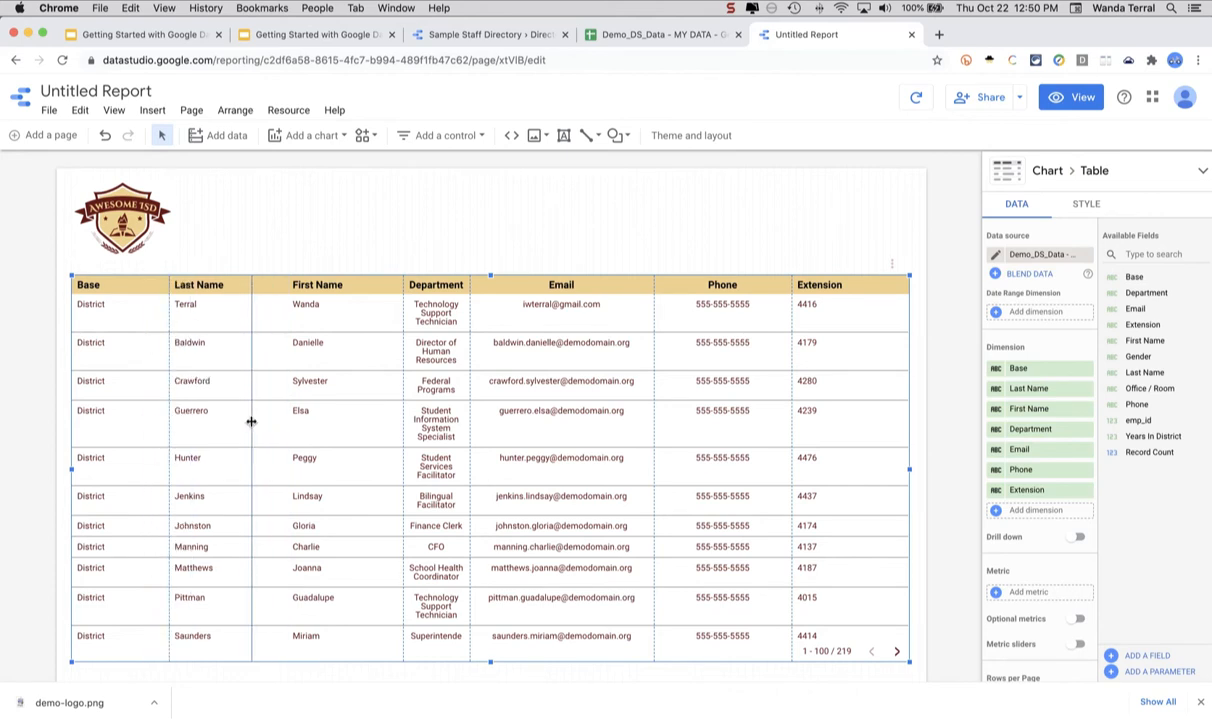
pyautogui.doubleClick(402, 413)
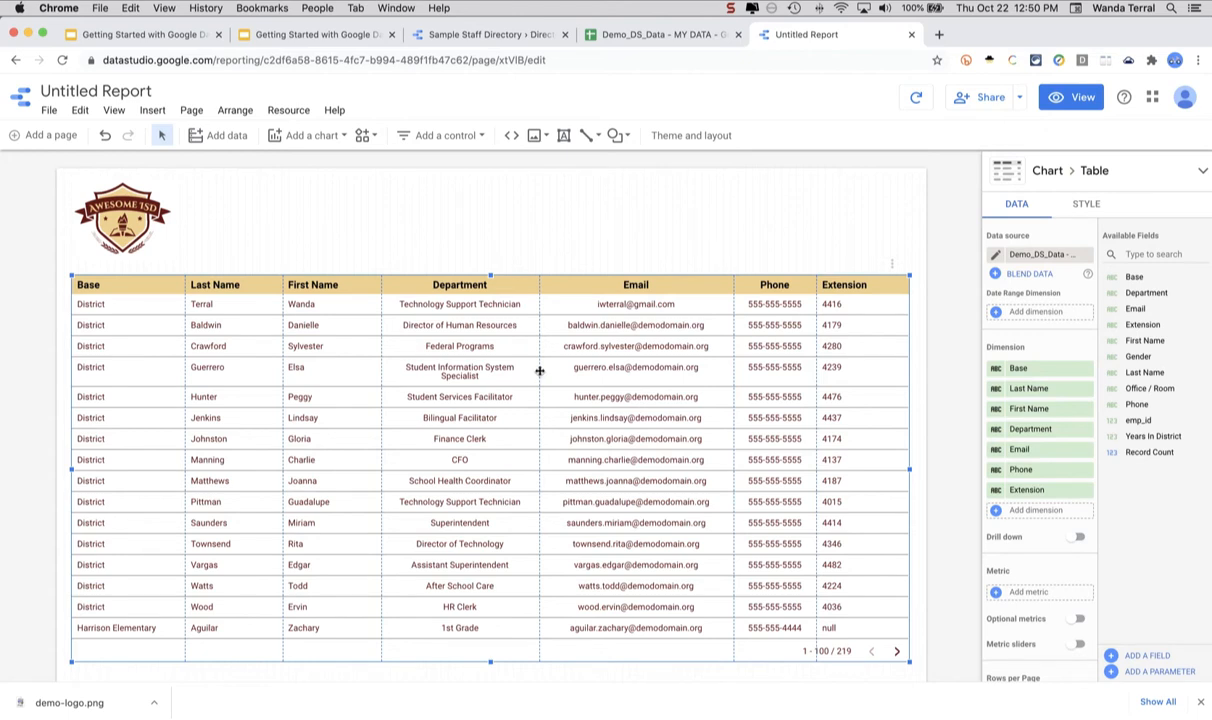
# - Left-align the table's Department column (column 4) and center-align the Extension column (column 7)
pyautogui.click(1088, 205)
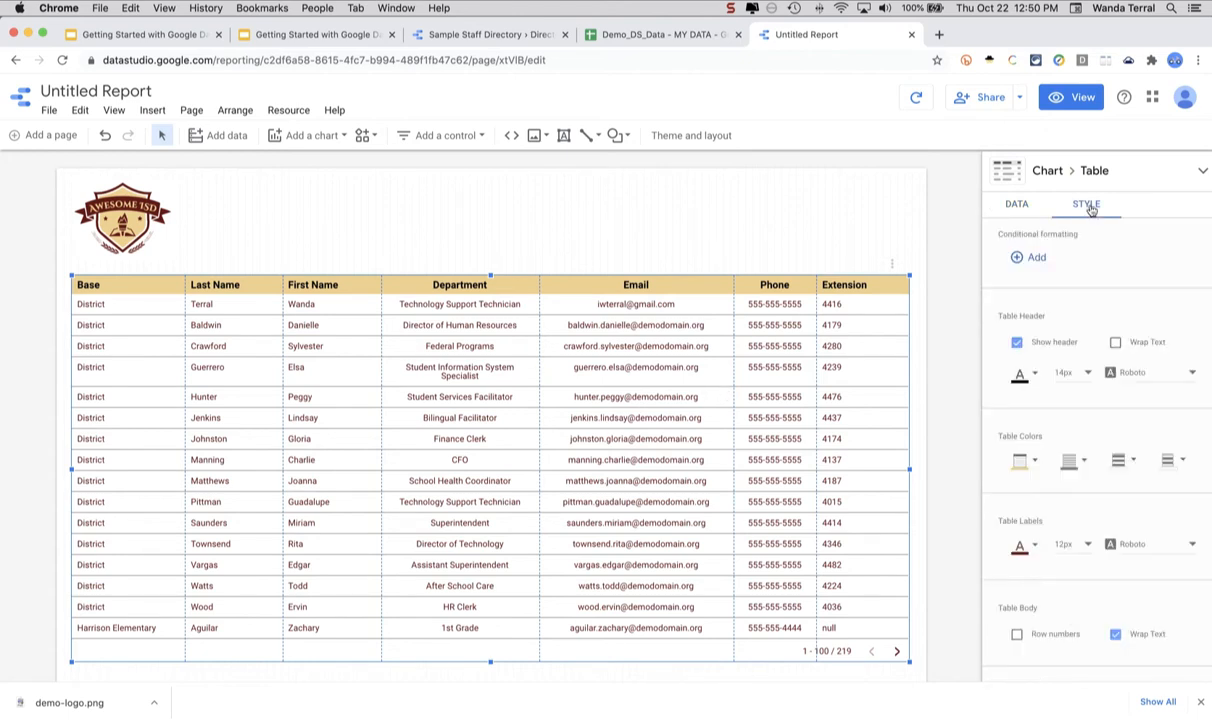
pyautogui.scroll(-10, 1089, 491)
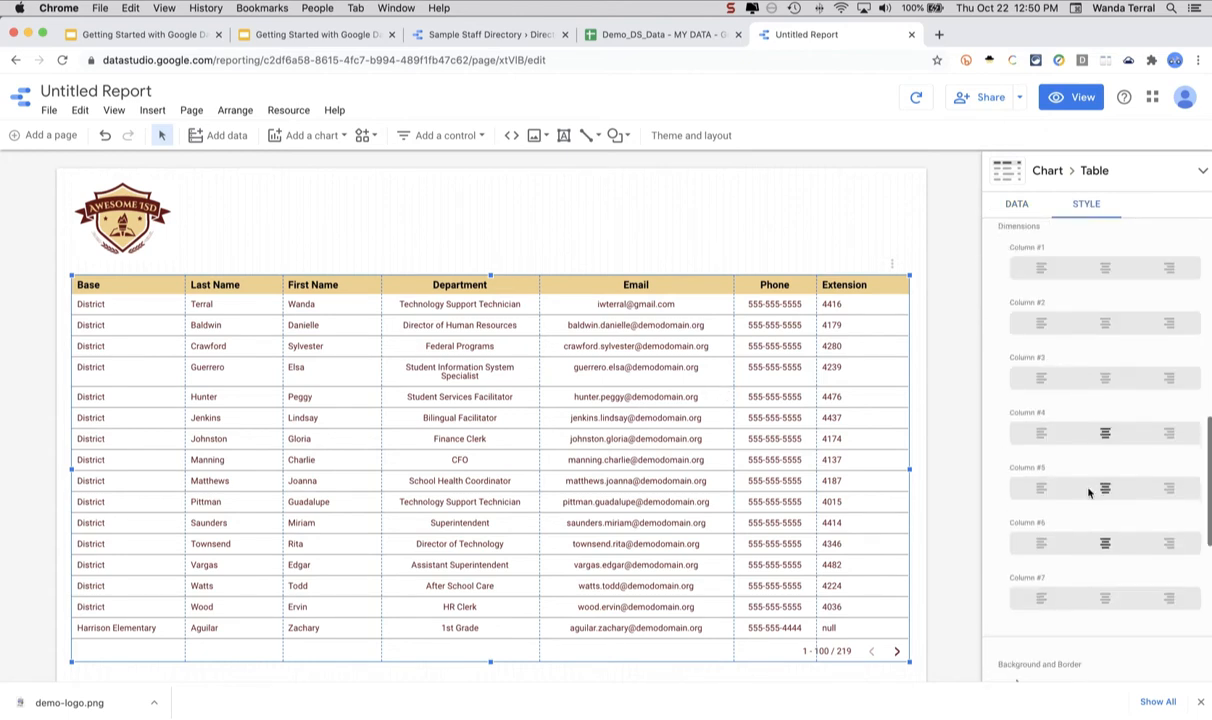
pyautogui.click(1104, 540)
pyautogui.click(1043, 437)
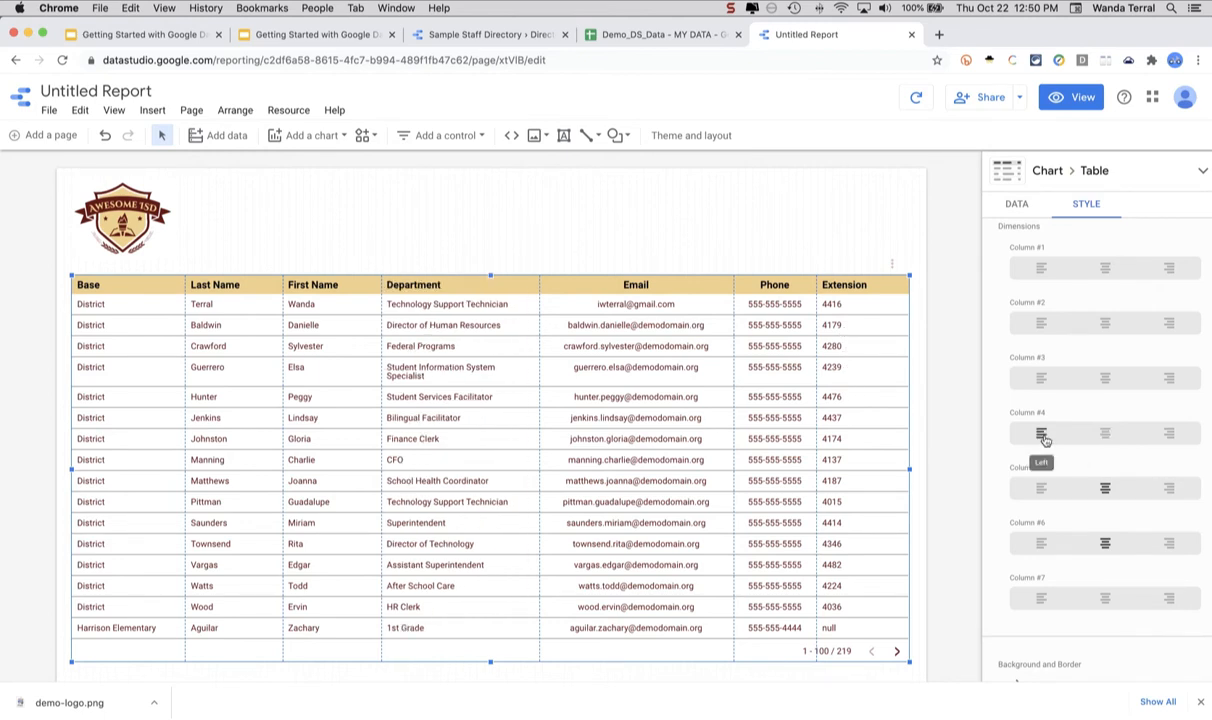
pyautogui.click(1105, 600)
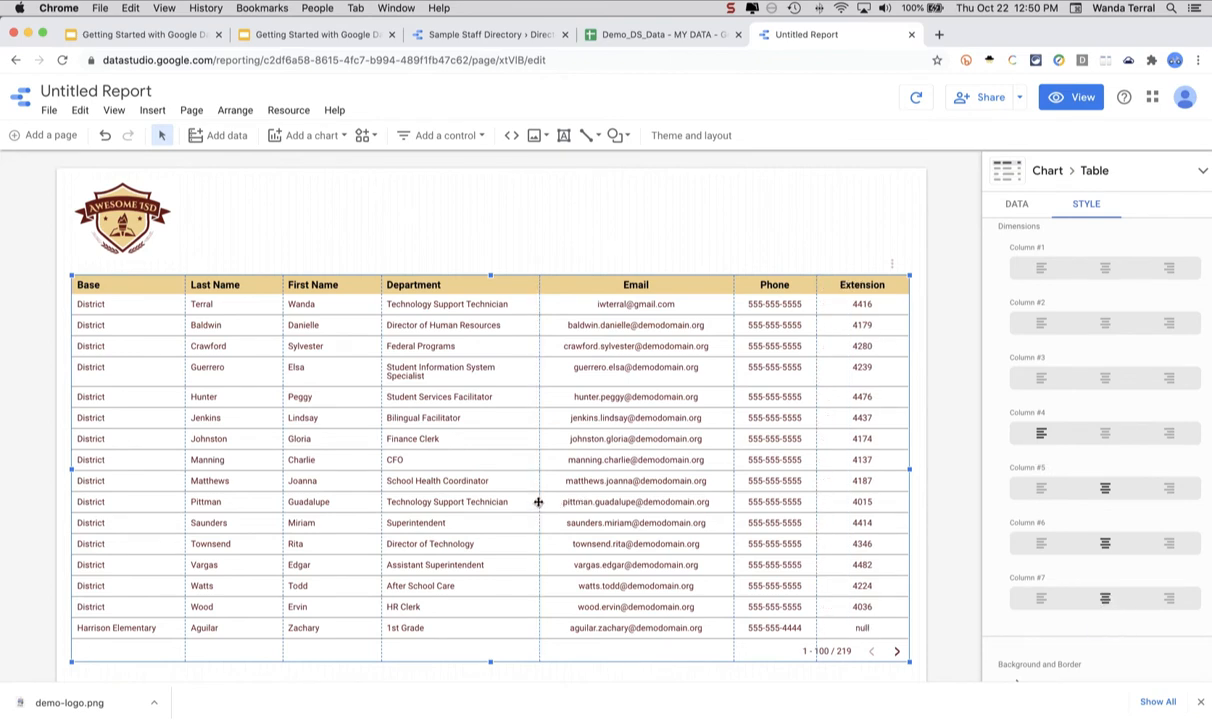
# - Widen the Department column so its longest title fits on one line, and narrow the First Name and Last Name columns
pyautogui.moveTo(539, 501); pyautogui.dragTo(550, 500)
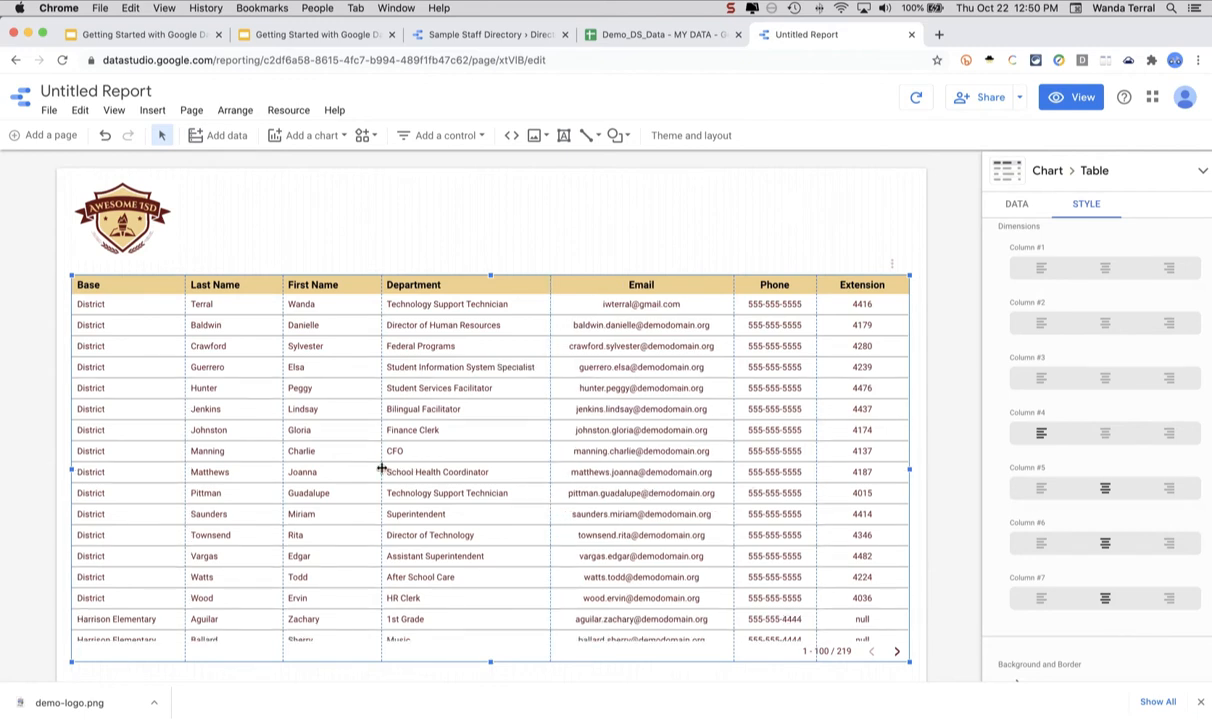
pyautogui.moveTo(381, 471); pyautogui.dragTo(358, 469)
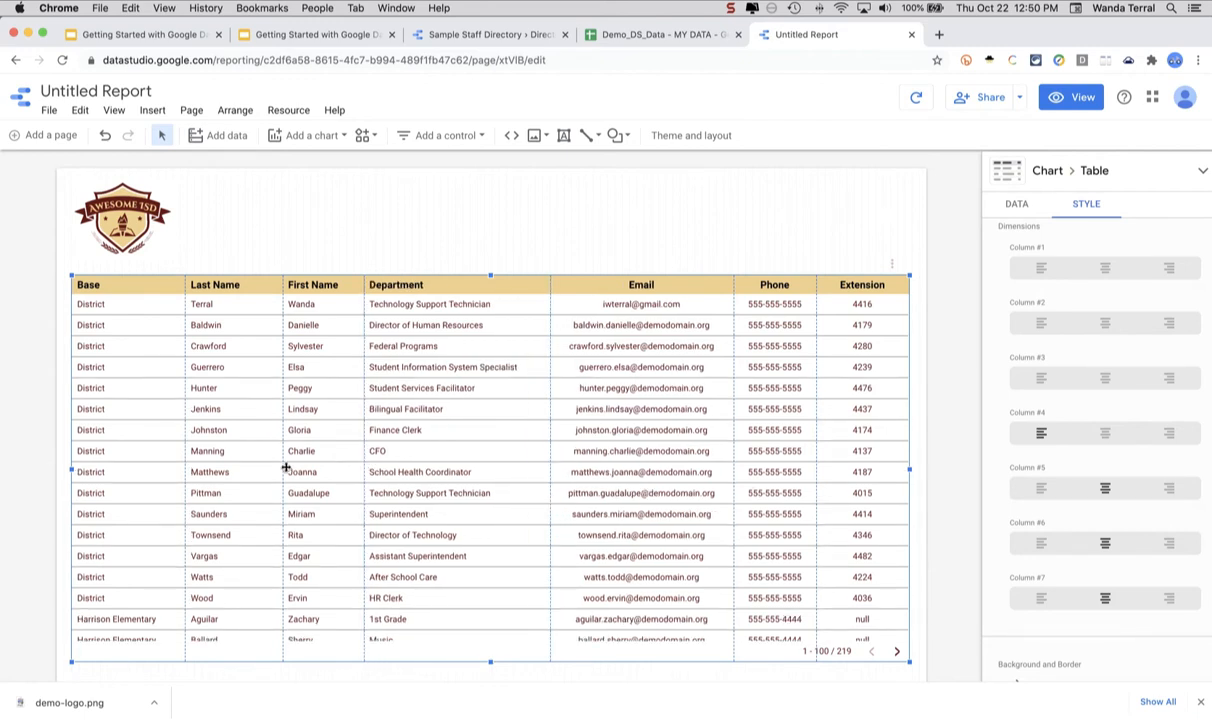
pyautogui.moveTo(283, 469); pyautogui.dragTo(265, 466)
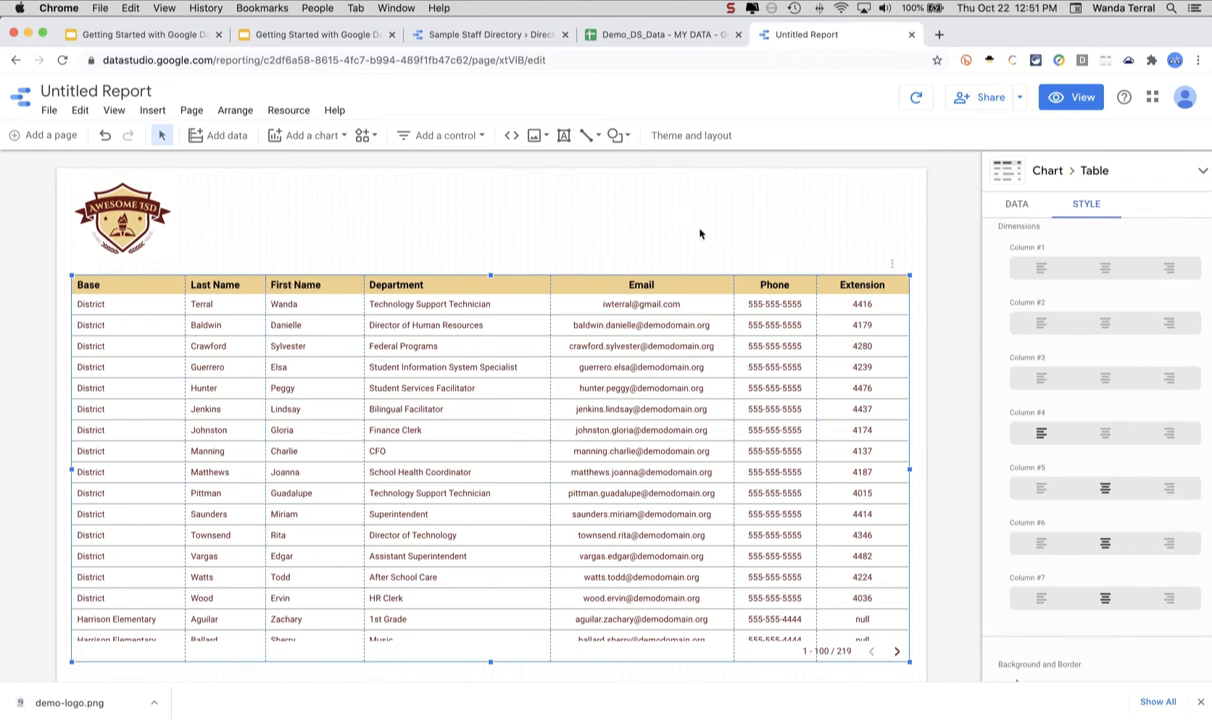
pyautogui.click(956, 219)
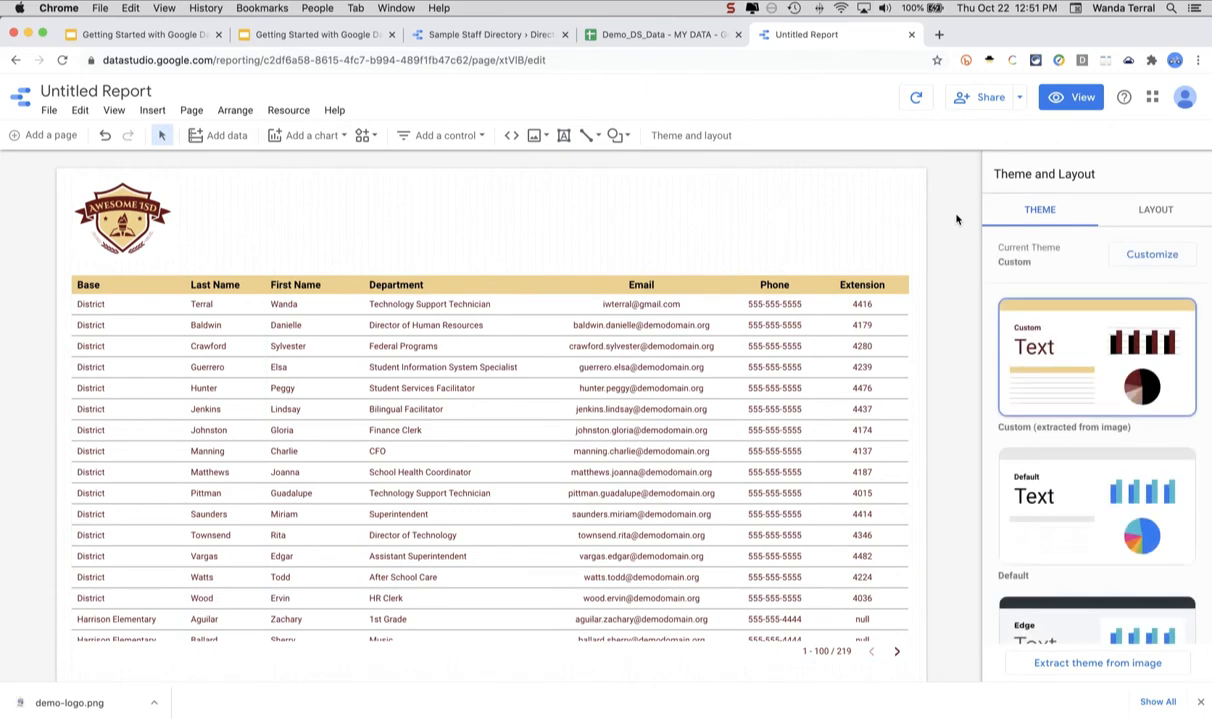
pyautogui.click(510, 281)
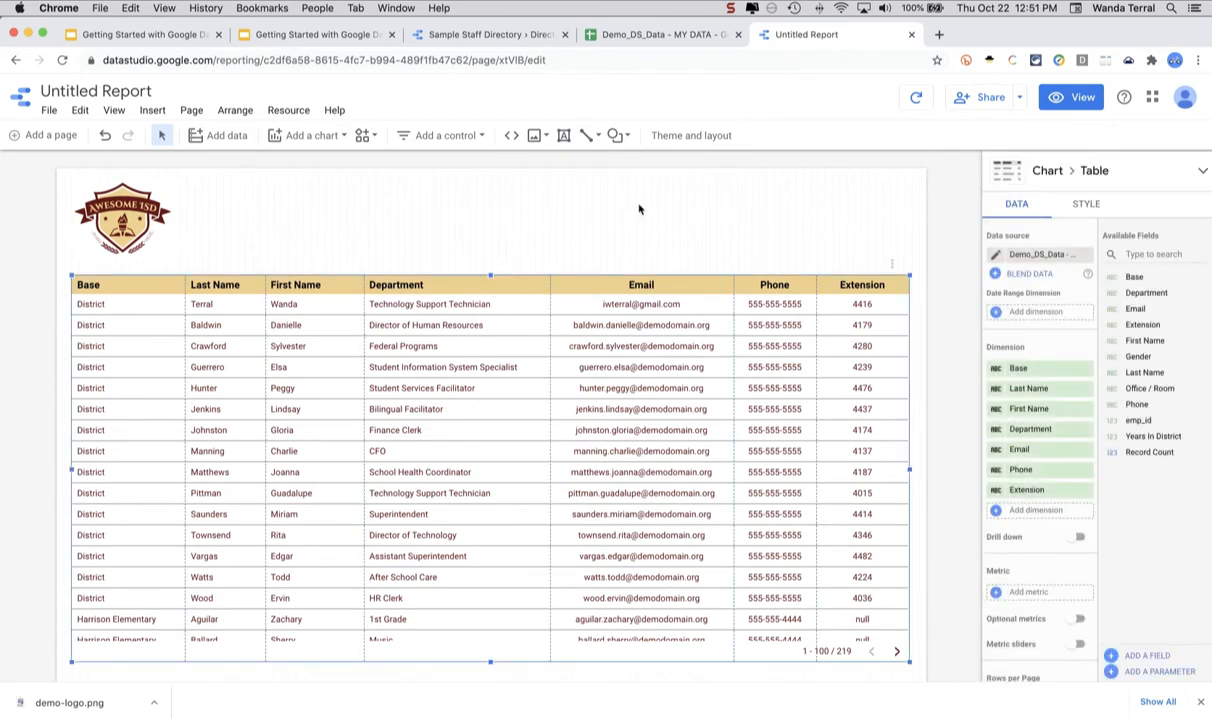
# - Preview the report in view mode, examine the directory table's rows and page layout, and return to editing
pyautogui.click(1068, 100)
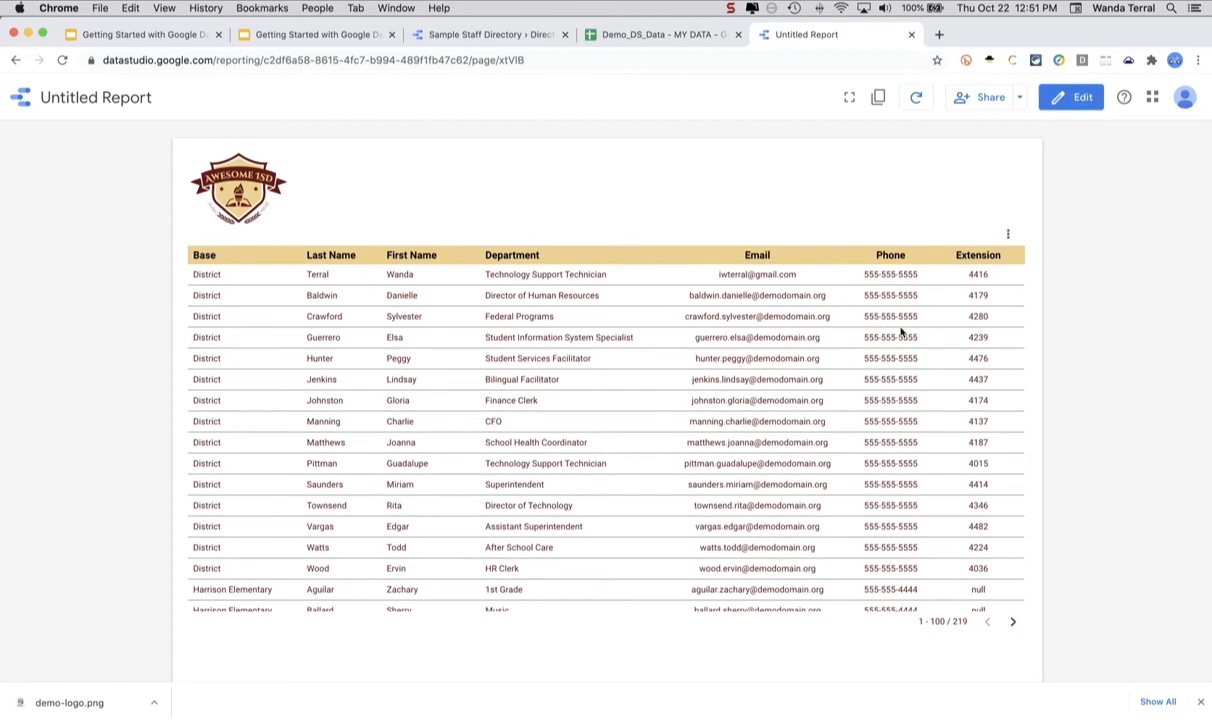
pyautogui.scroll(-5, 903, 333)
pyautogui.scroll(-15, 903, 333)
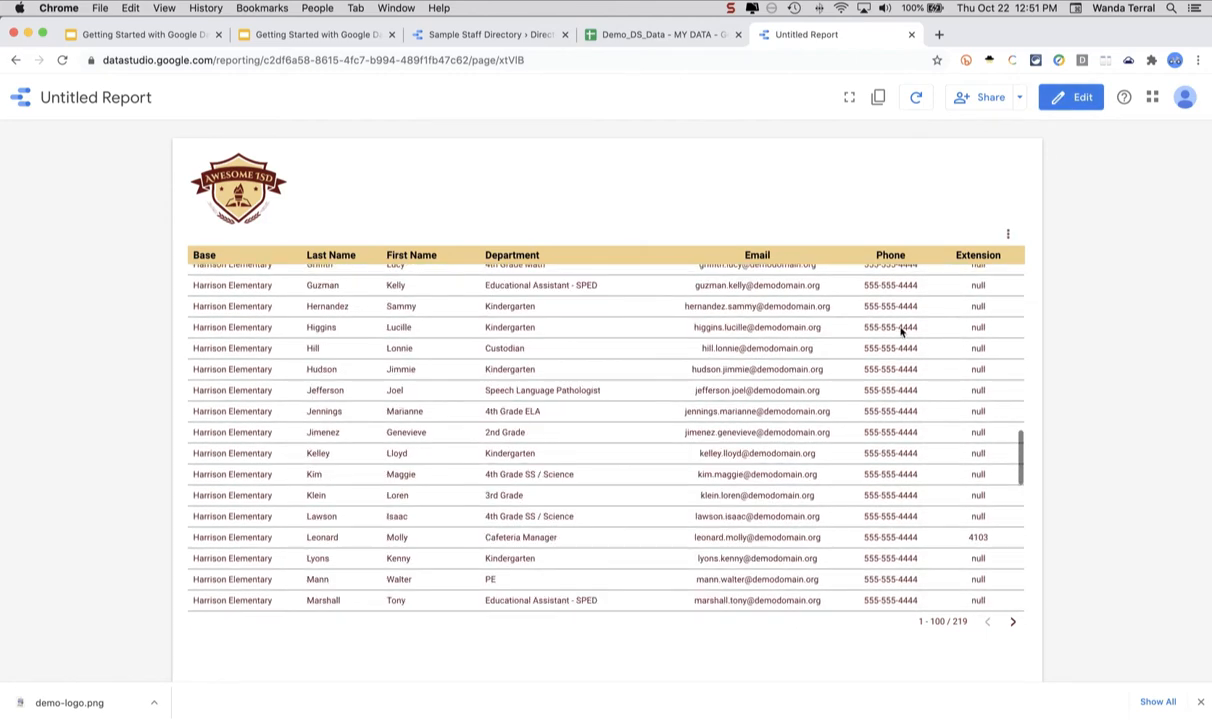
pyautogui.scroll(10, 903, 333)
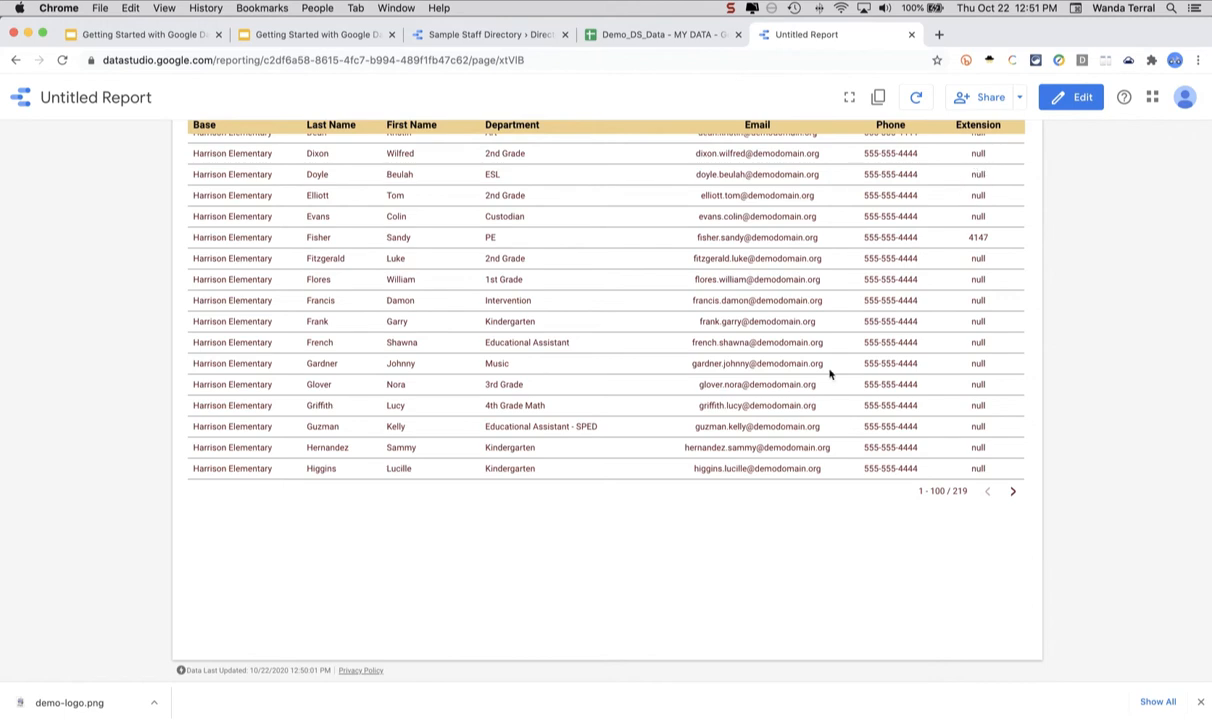
pyautogui.scroll(10, 829, 373)
pyautogui.scroll(3, 920, 555)
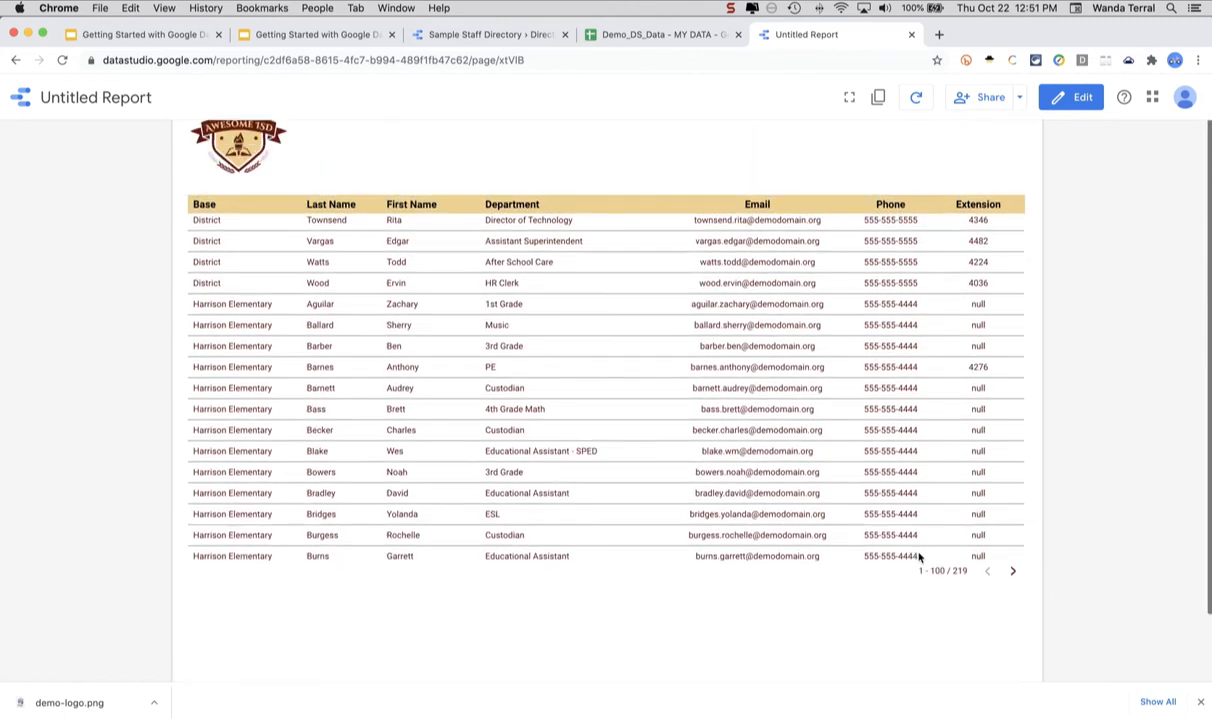
pyautogui.scroll(-2, 920, 555)
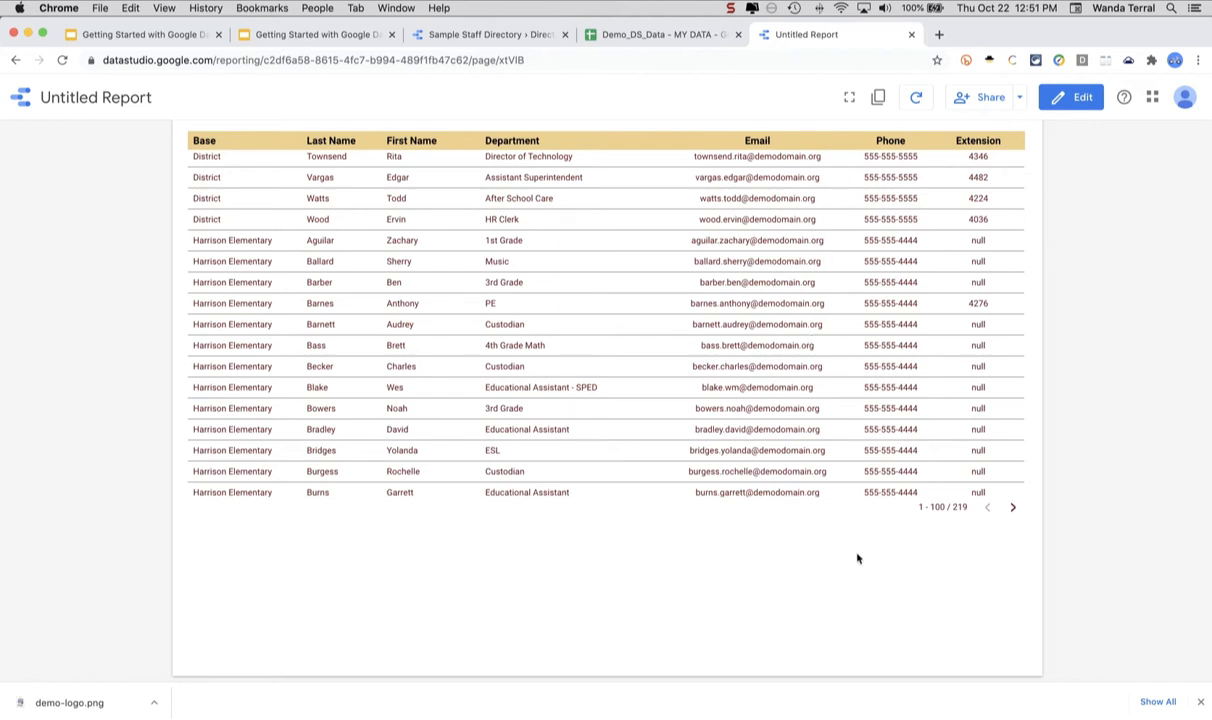
pyautogui.scroll(3, 780, 581)
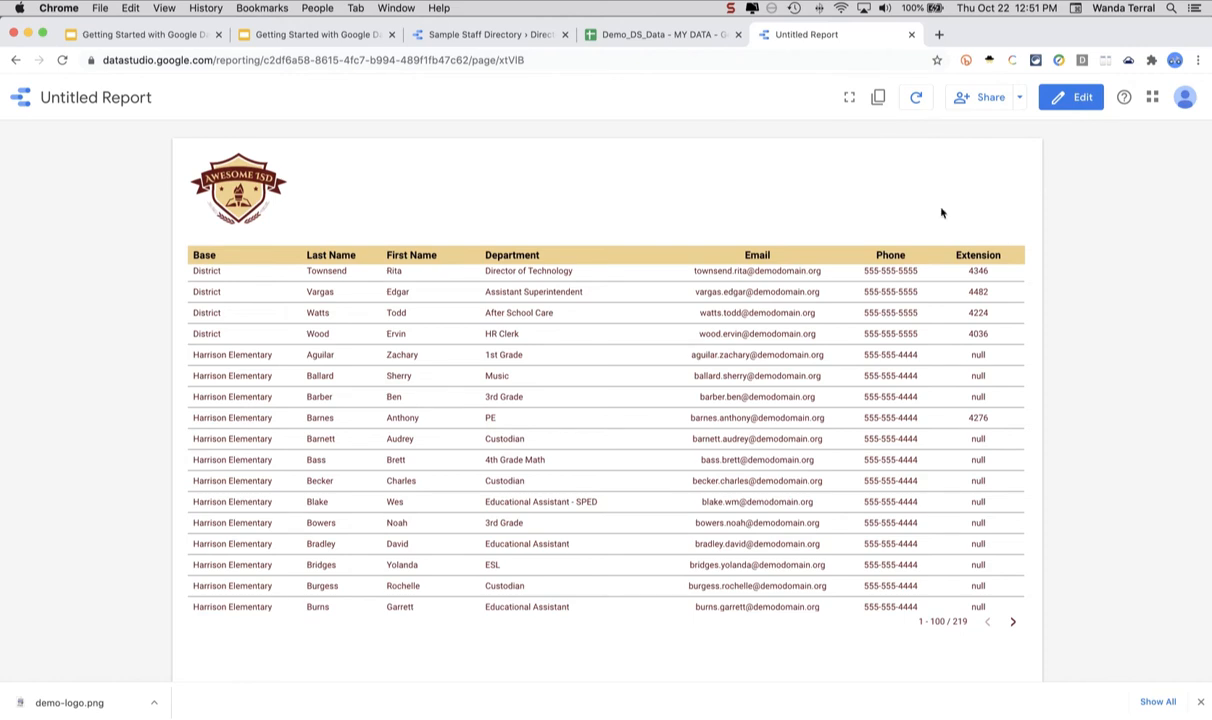
pyautogui.click(1077, 103)
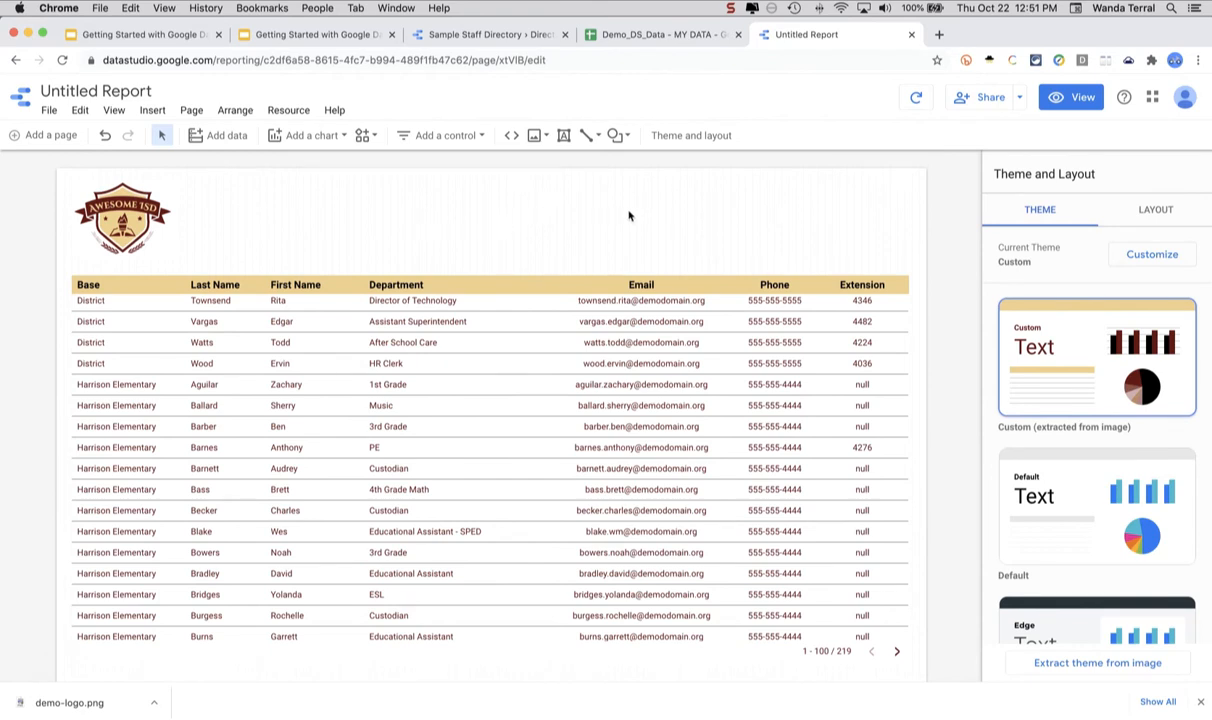
# - Select the directory table and bring up its style settings for labels, body and footer
pyautogui.click(529, 287)
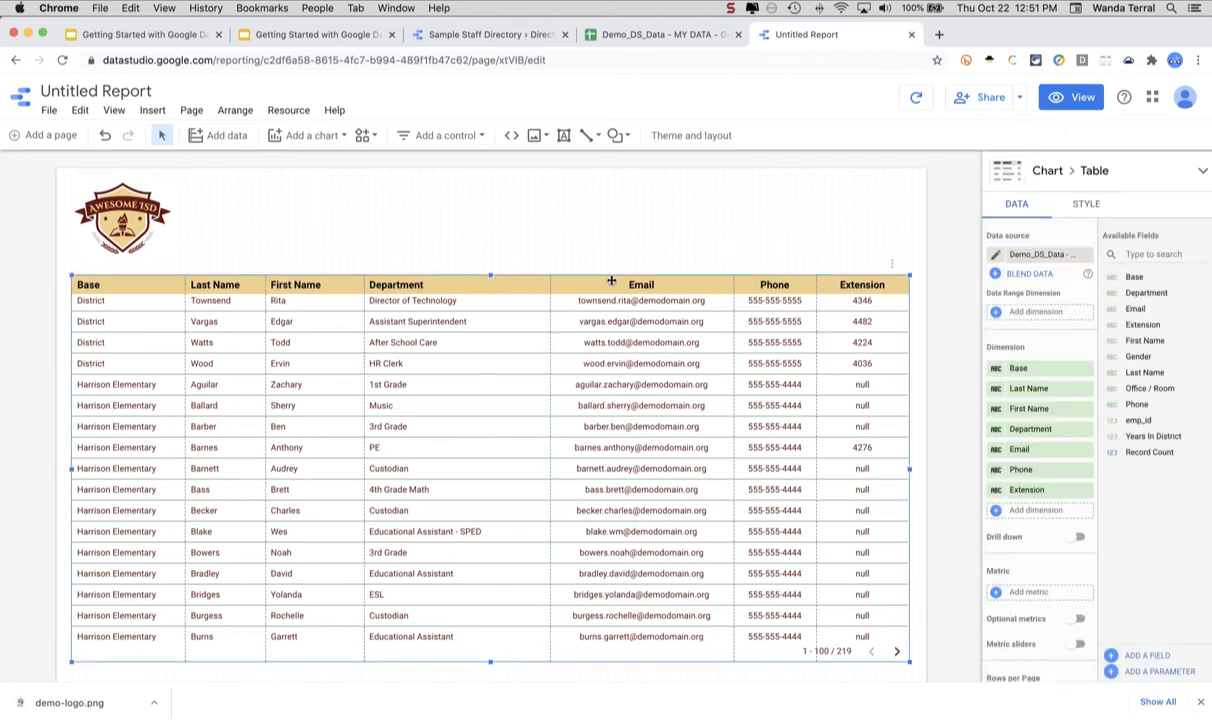
pyautogui.click(1084, 211)
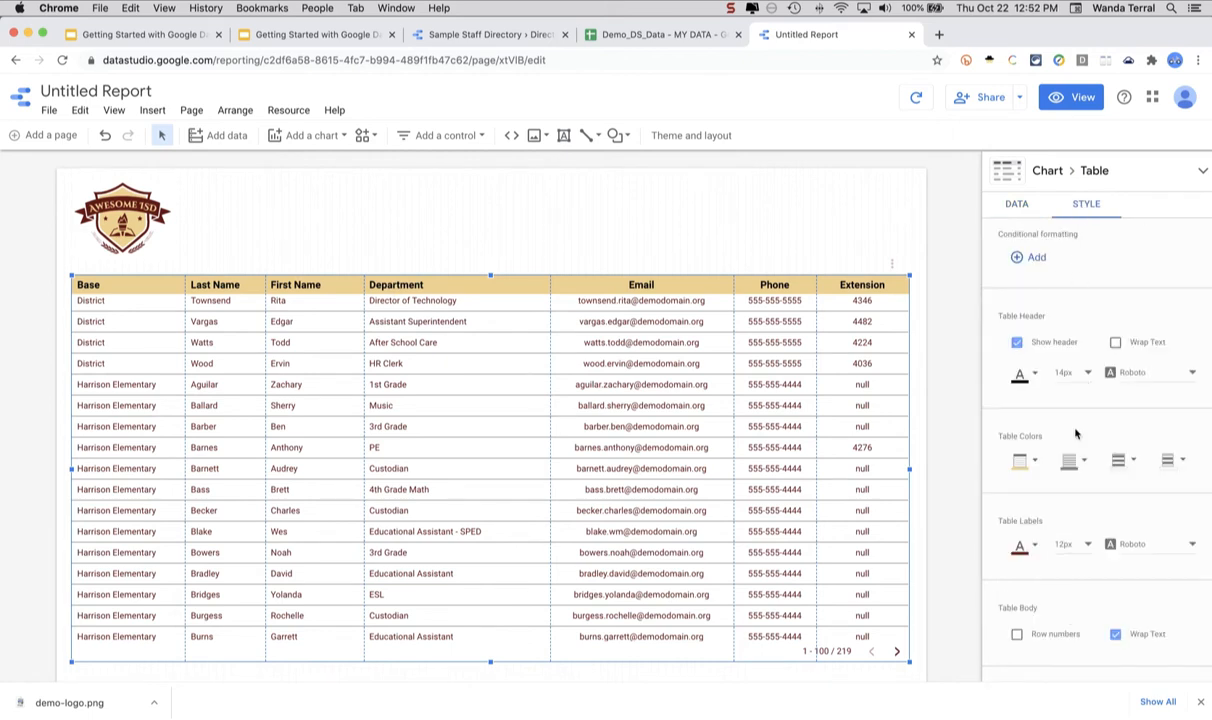
pyautogui.scroll(-2, 1076, 433)
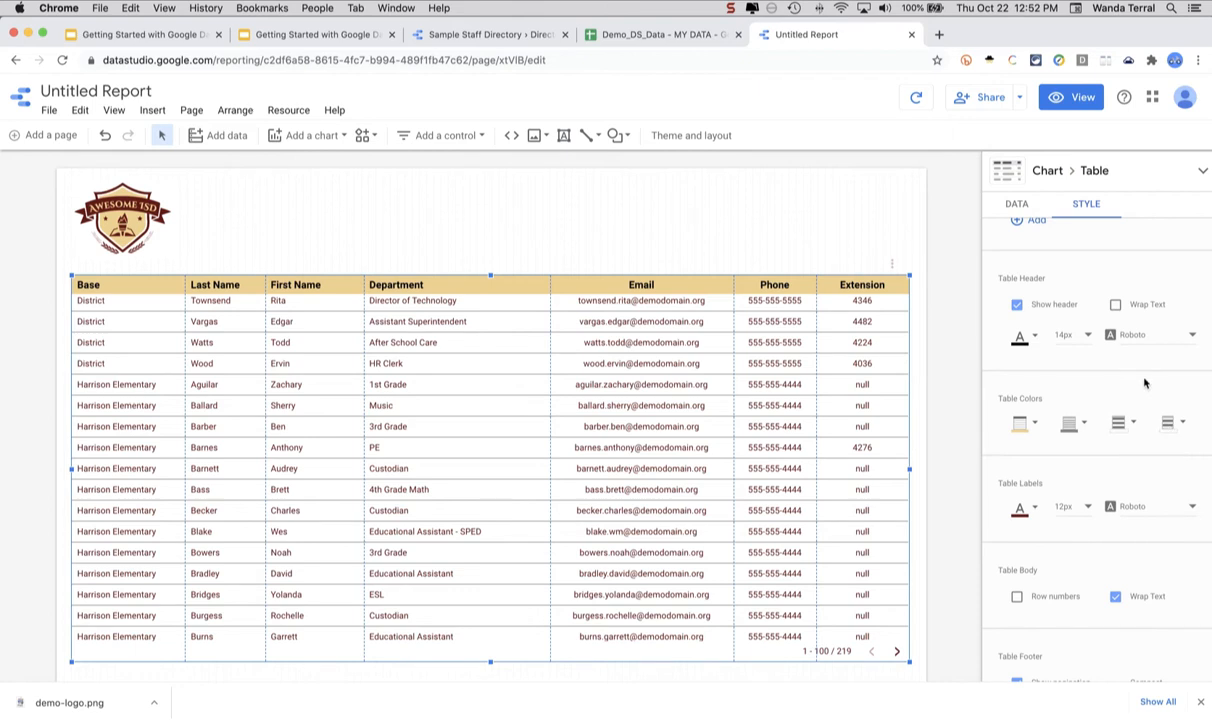
pyautogui.scroll(-1, 1145, 383)
pyautogui.scroll(-5, 1145, 383)
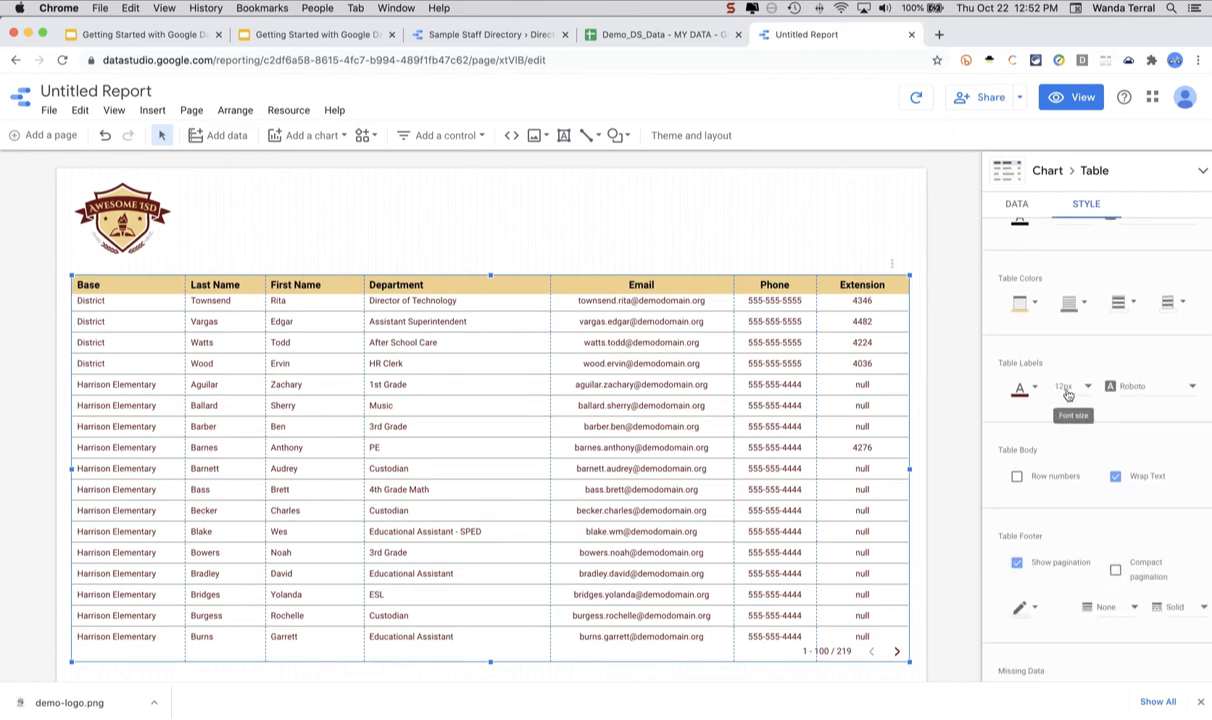
pyautogui.click(1161, 393)
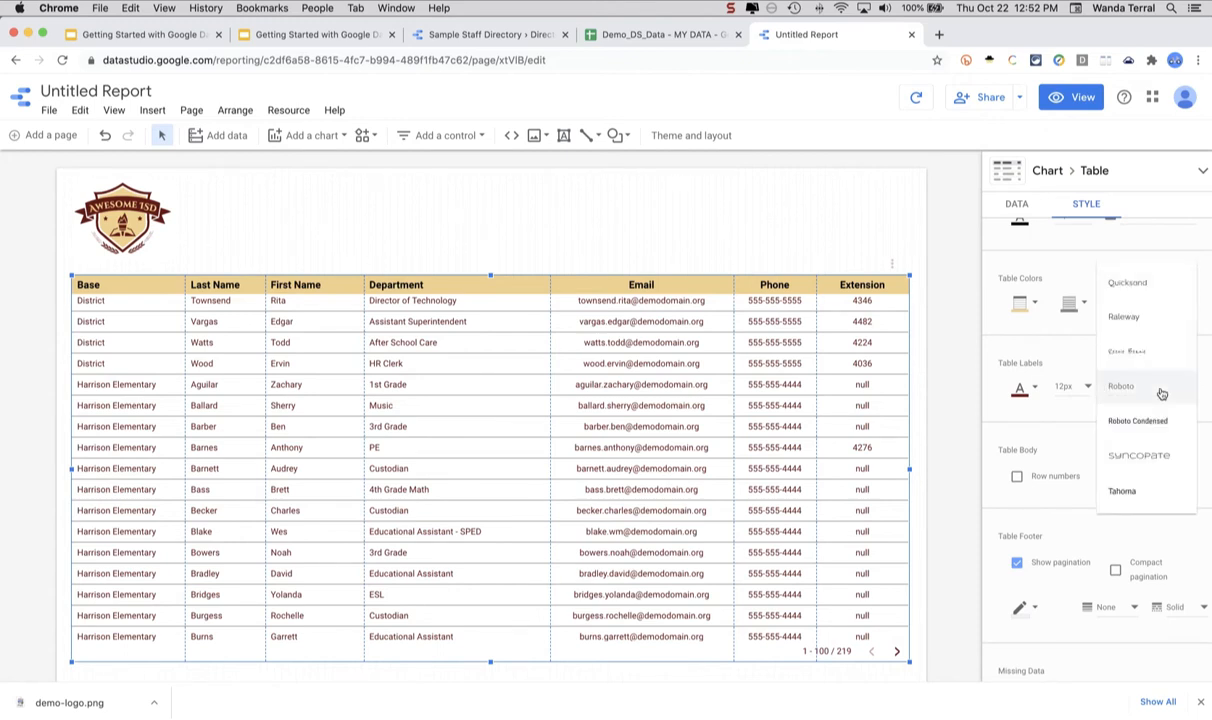
pyautogui.scroll(-3, 1161, 393)
pyautogui.scroll(4, 1160, 394)
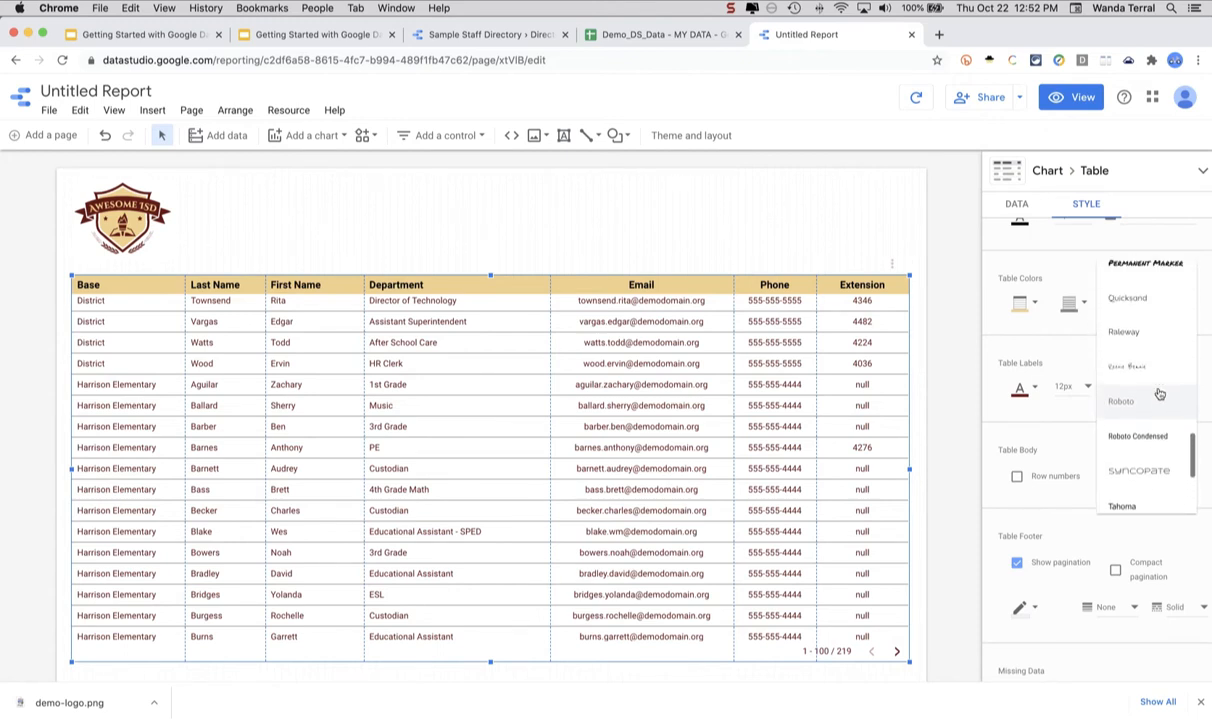
pyautogui.click(986, 407)
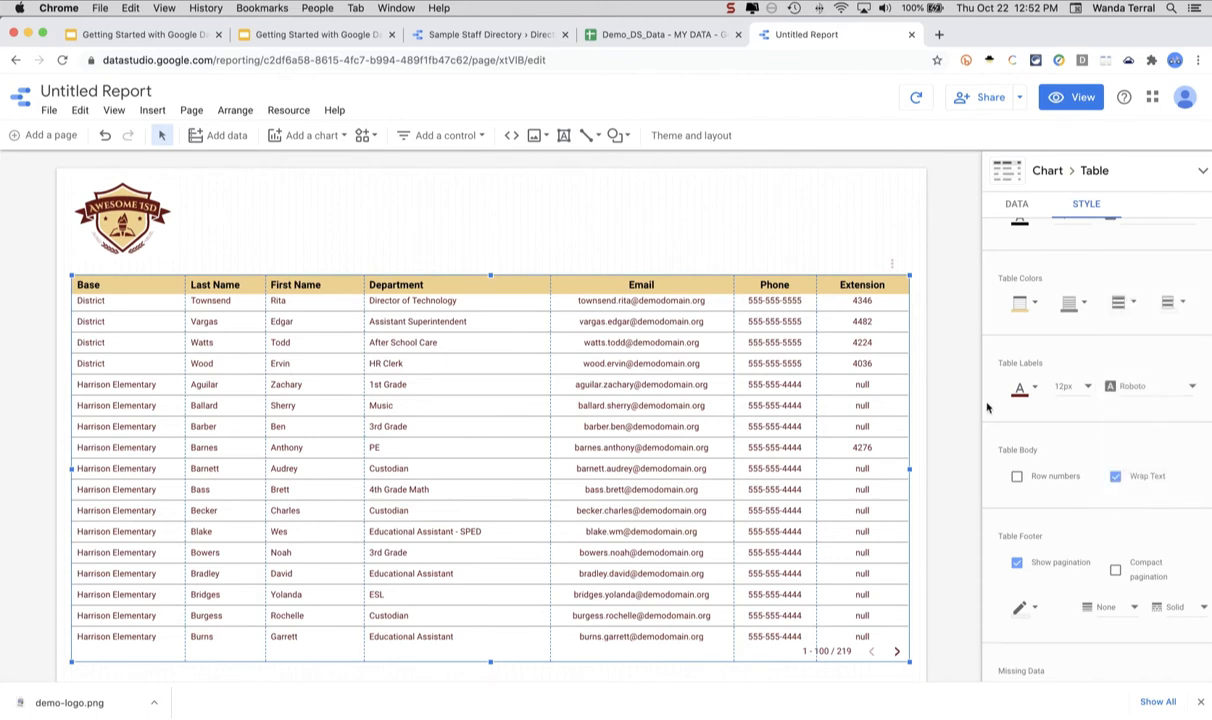
# - Set the table's missing data to show as blank
pyautogui.scroll(-4, 1080, 472)
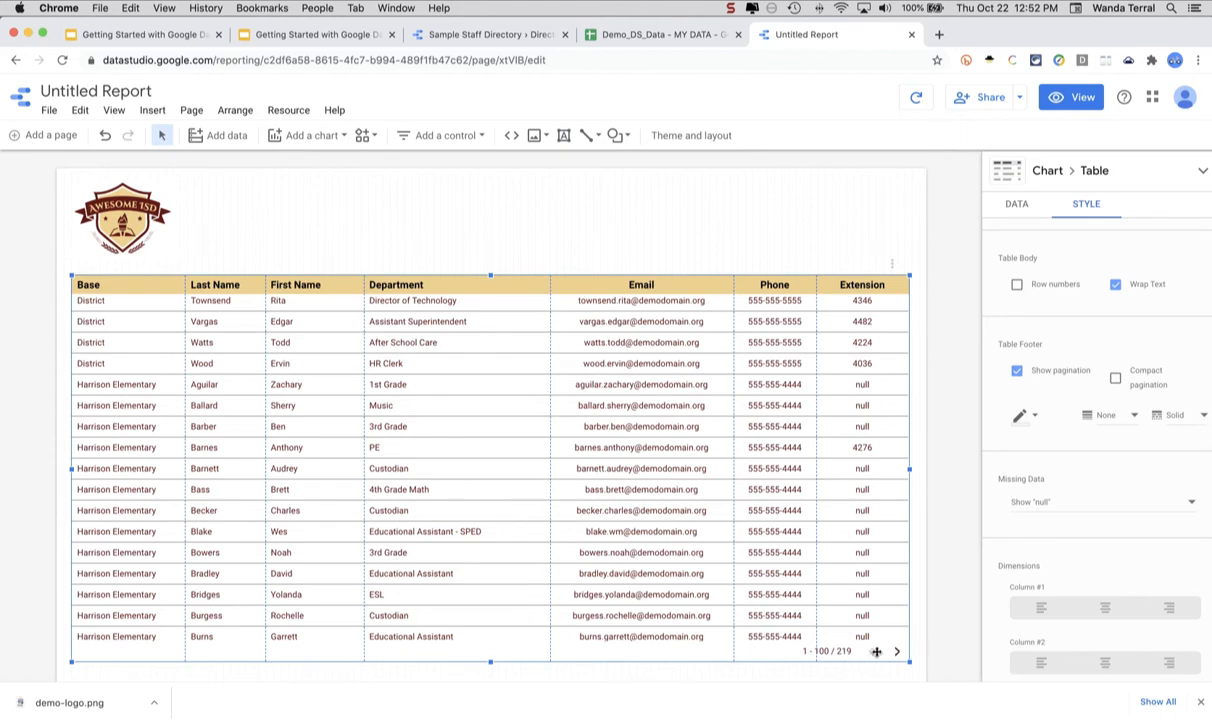
pyautogui.click(1041, 510)
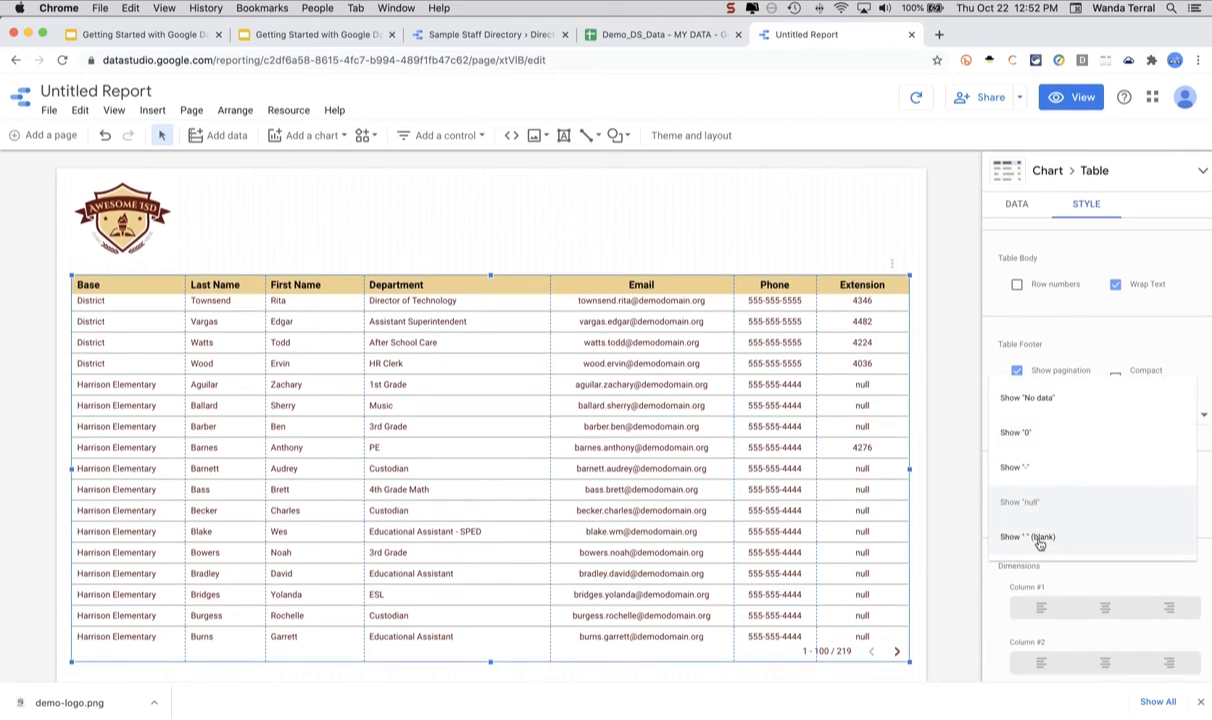
pyautogui.click(1040, 540)
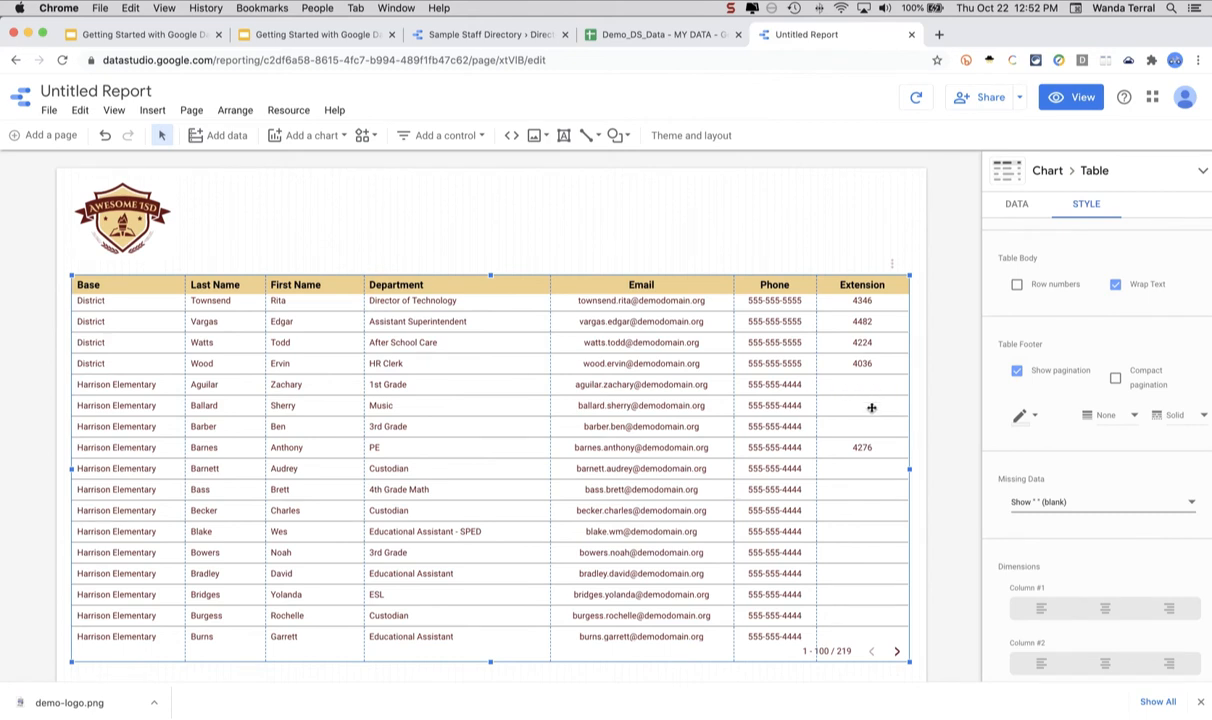
# - Check the table border in the sample directory, and set the directory table's border color to the theme's primary font color
pyautogui.scroll(-5, 1075, 490)
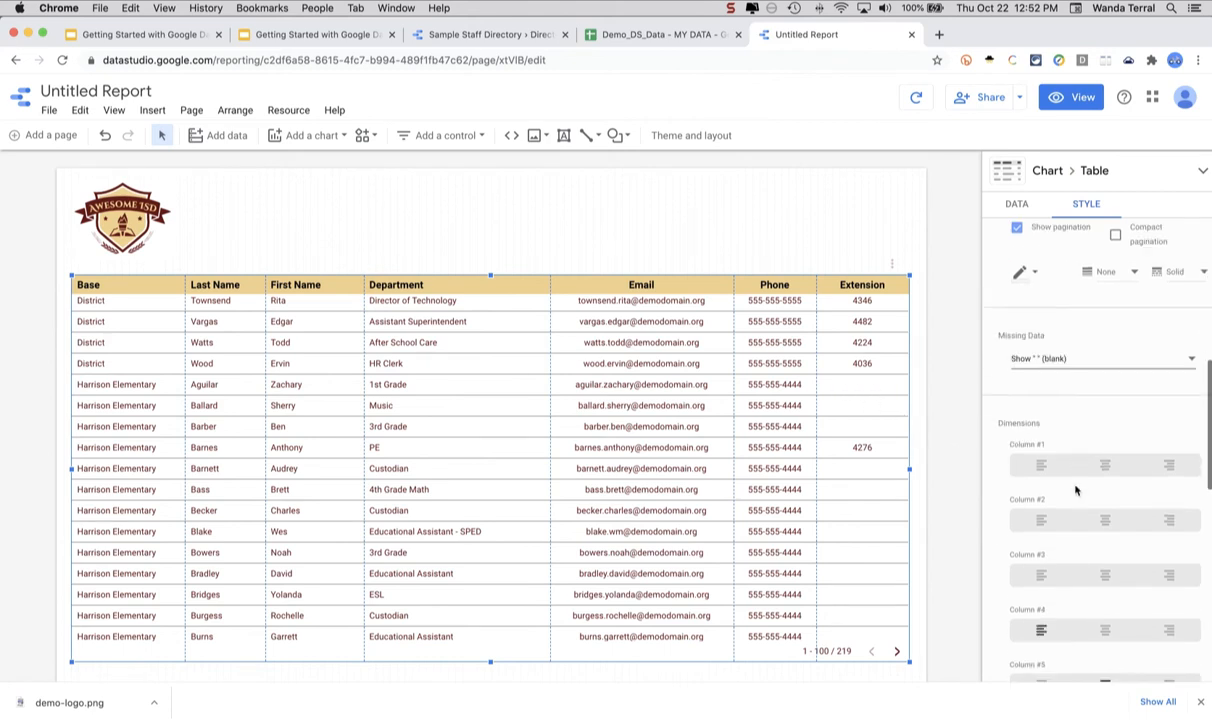
pyautogui.scroll(-5, 1075, 490)
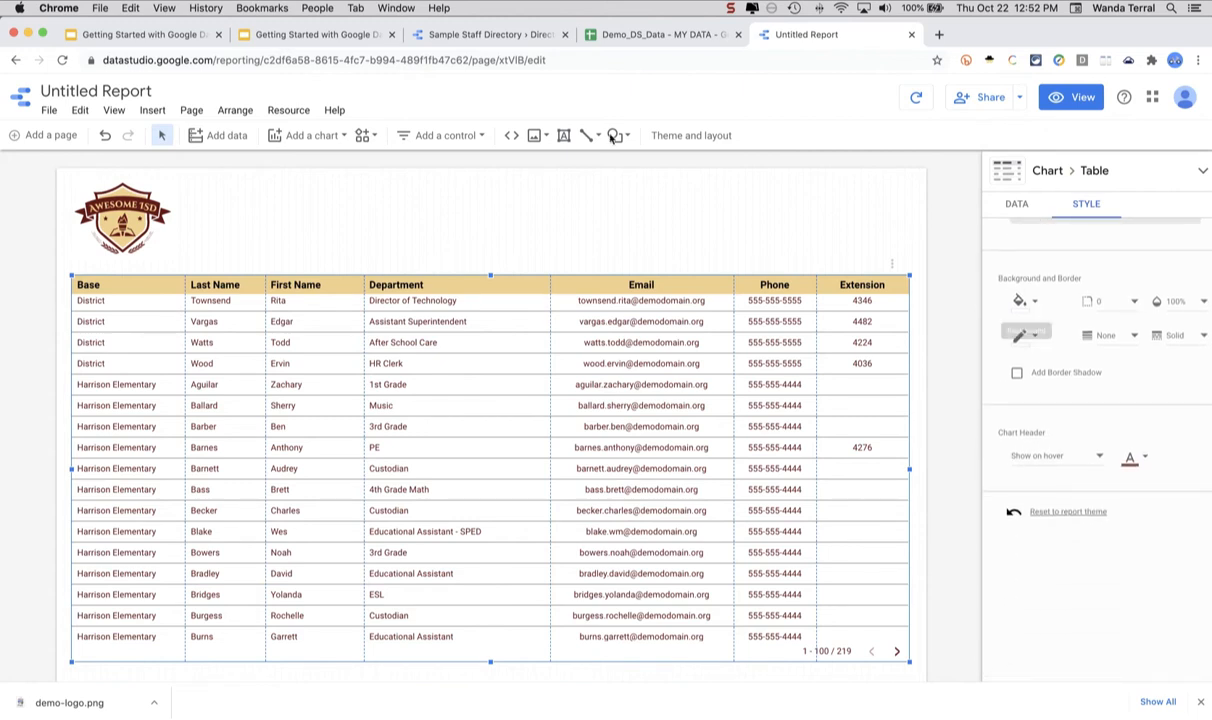
pyautogui.click(449, 38)
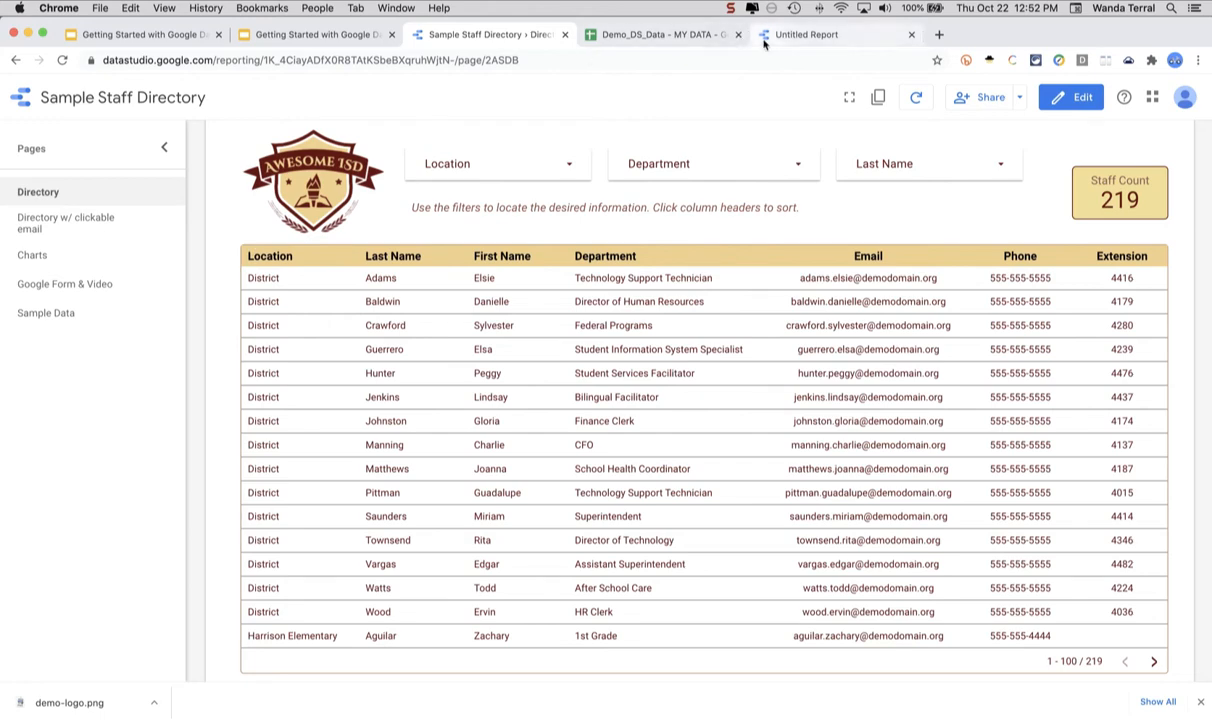
pyautogui.hotkey('ctrl', 'Tab')
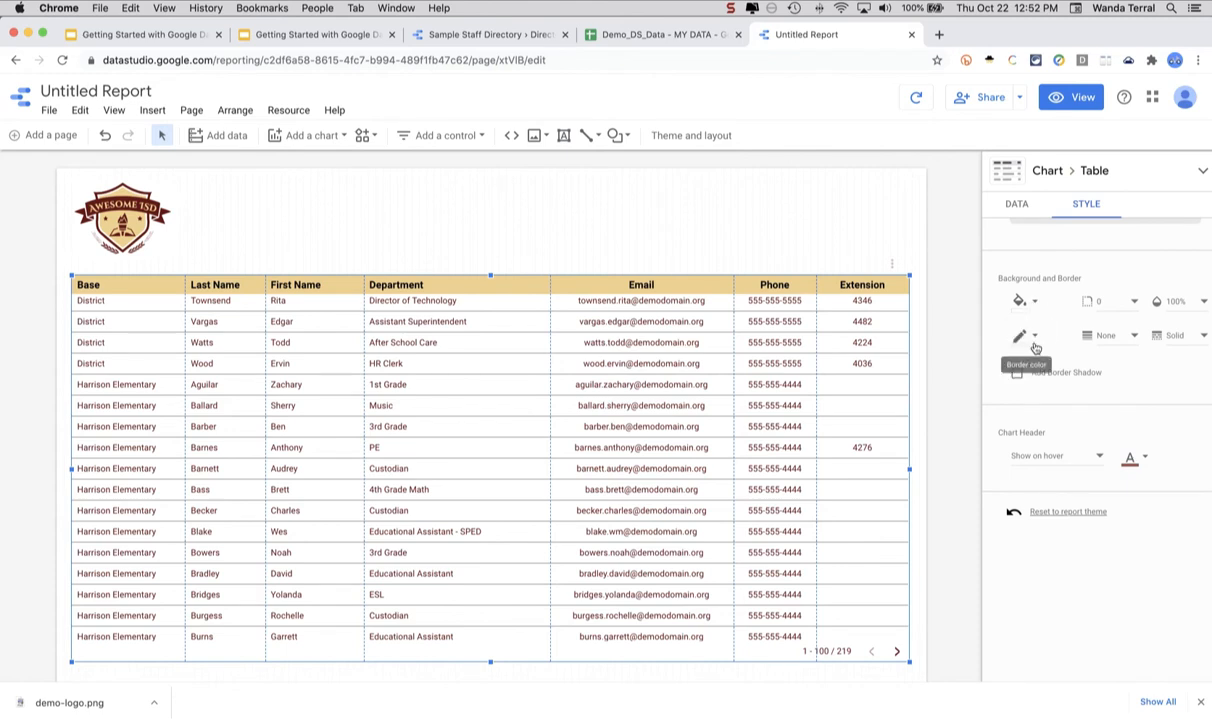
pyautogui.click(1035, 337)
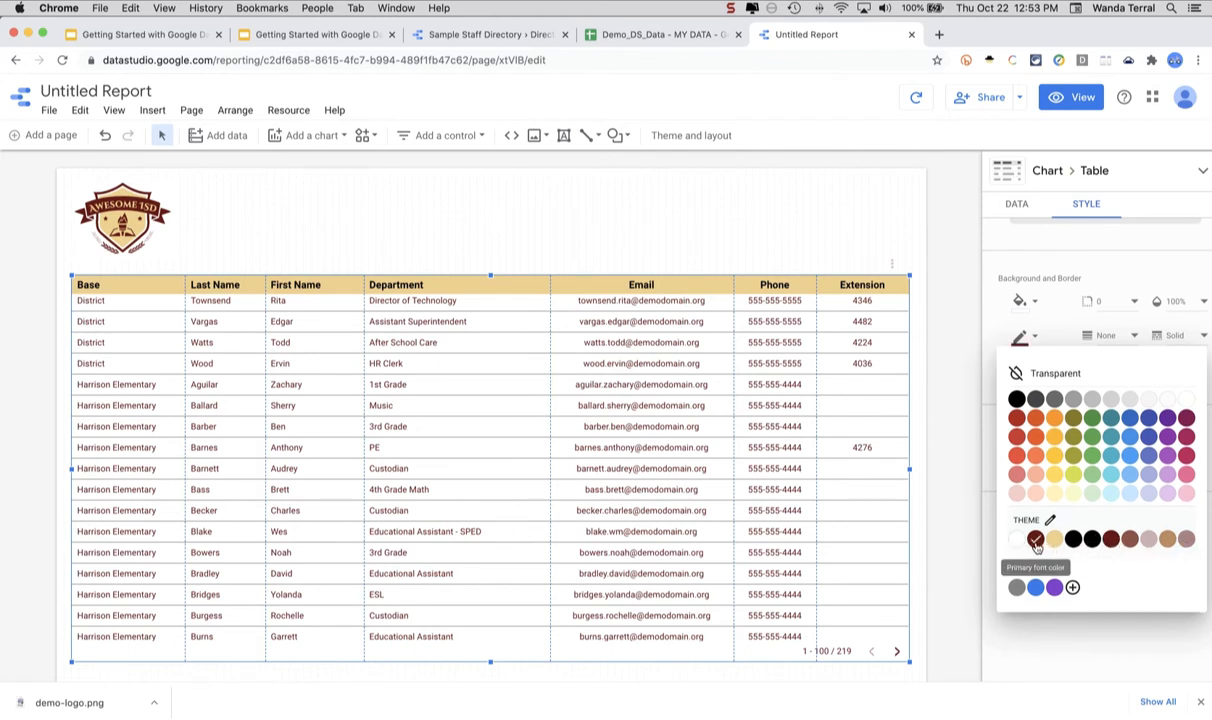
pyautogui.click(1036, 541)
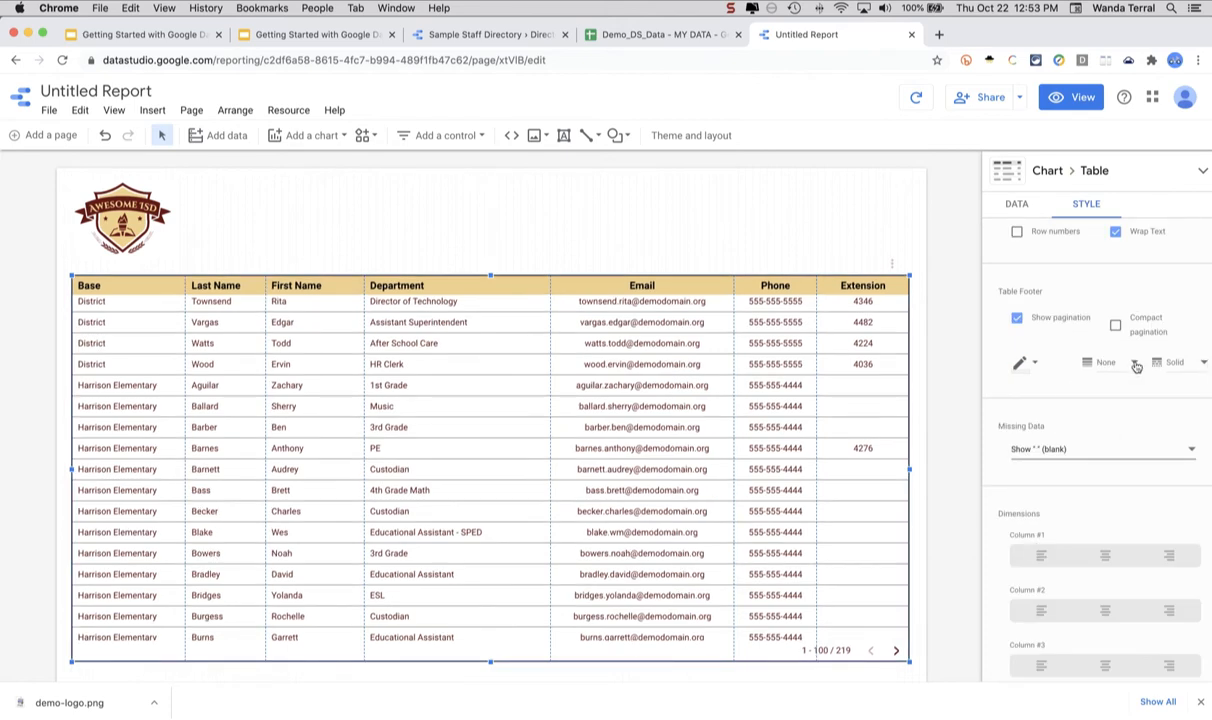
# - Set the directory table's border radius to 2 and deselect the table
pyautogui.scroll(-15, 1140, 344)
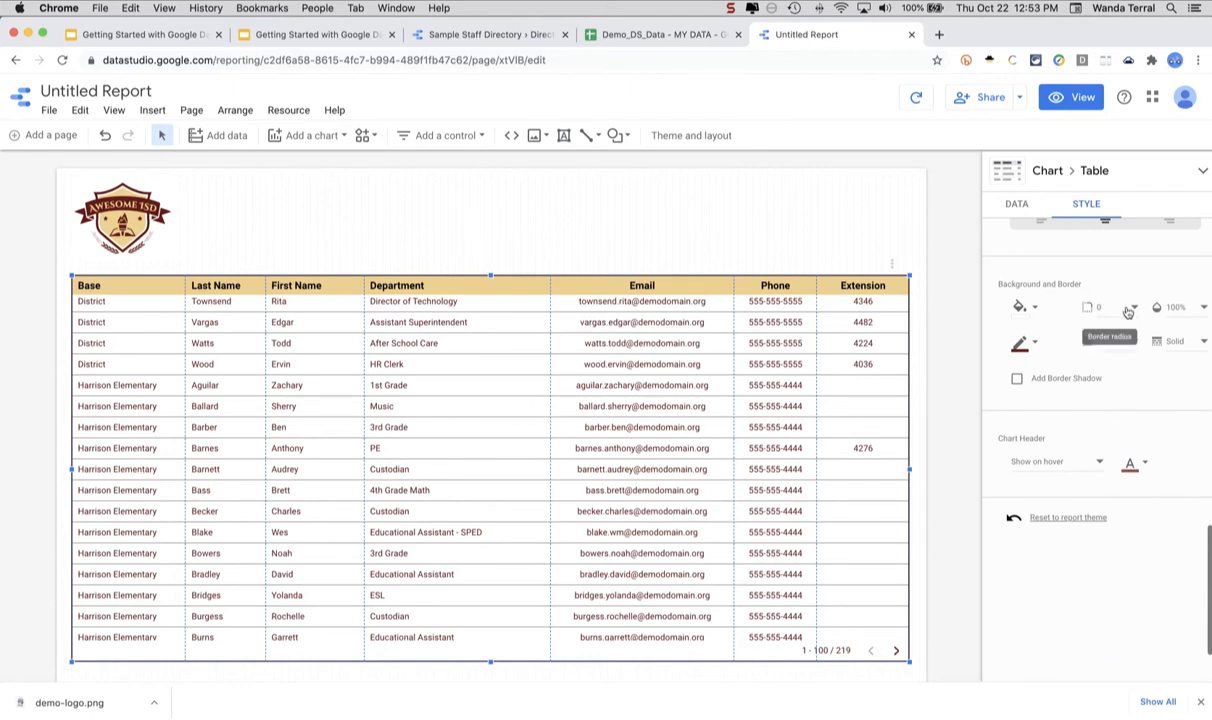
pyautogui.click(1136, 342)
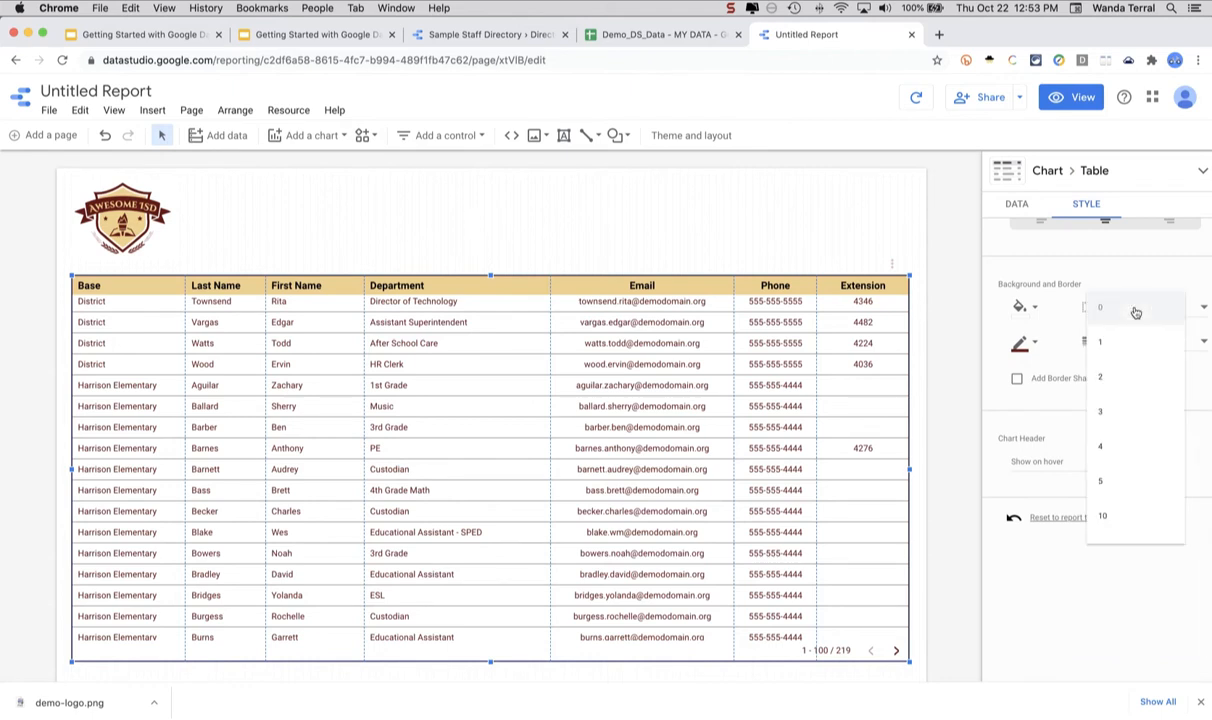
pyautogui.click(1125, 377)
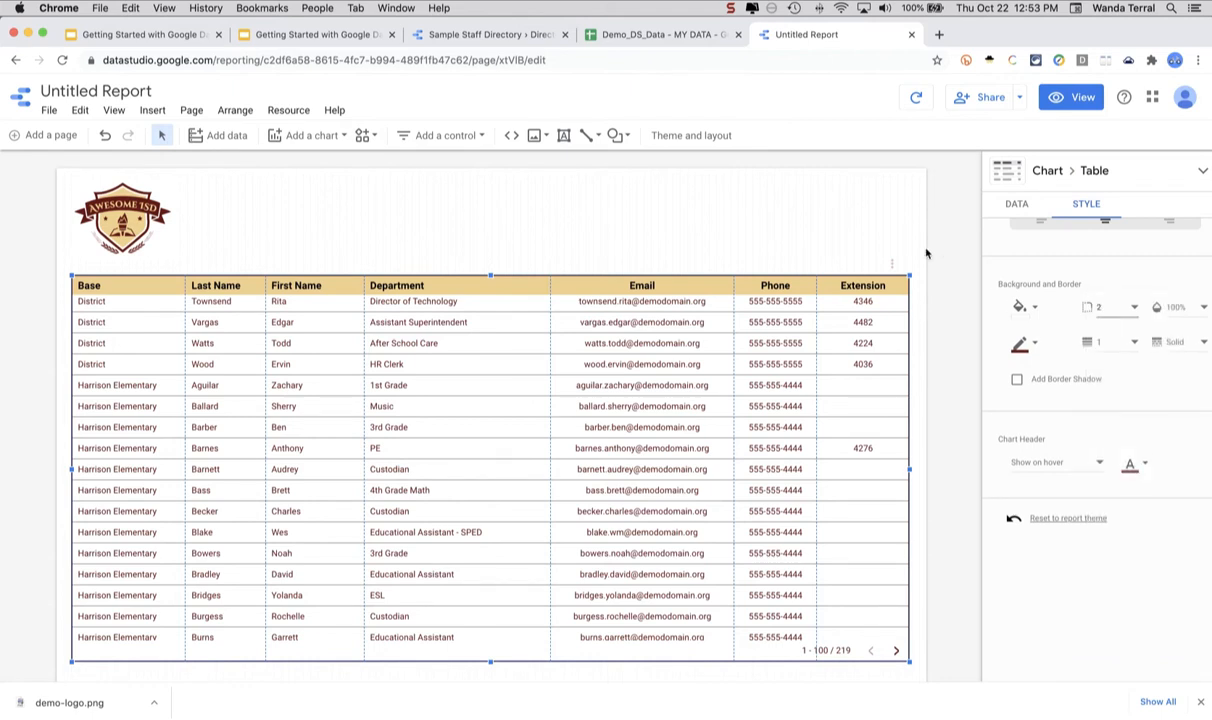
pyautogui.click(928, 217)
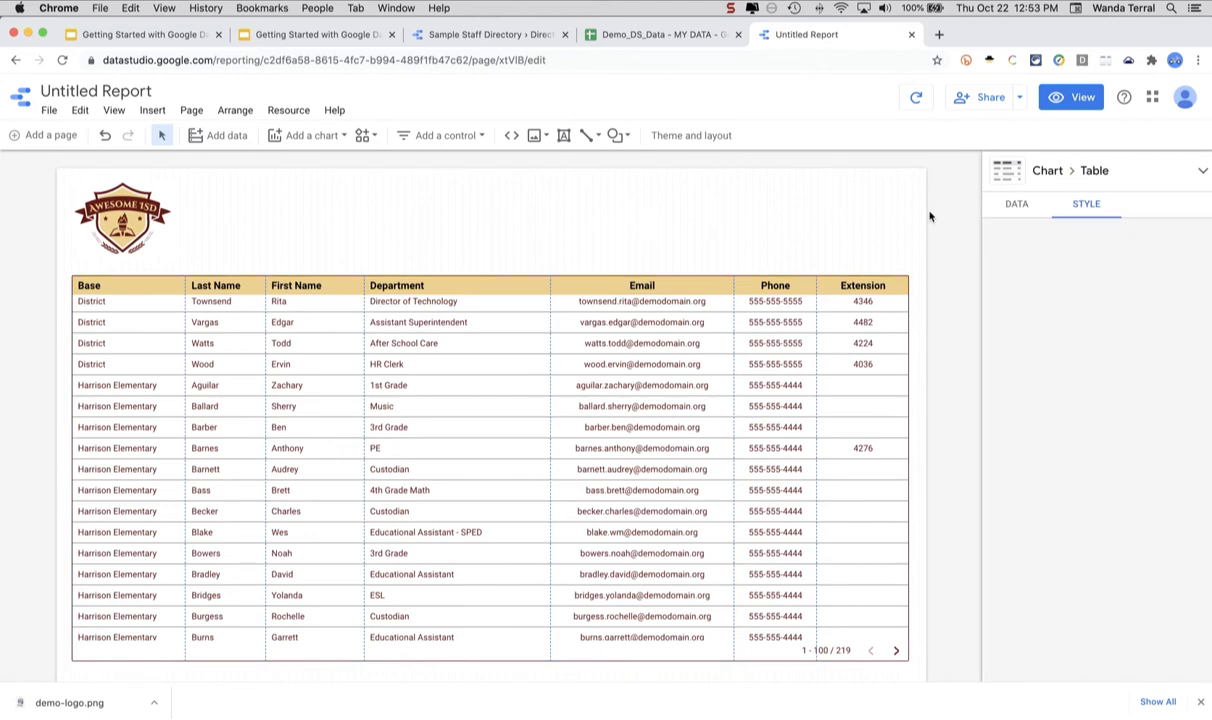
# - Preview the report in view mode, examine the bordered table through its rows, and return to editing
pyautogui.click(1069, 97)
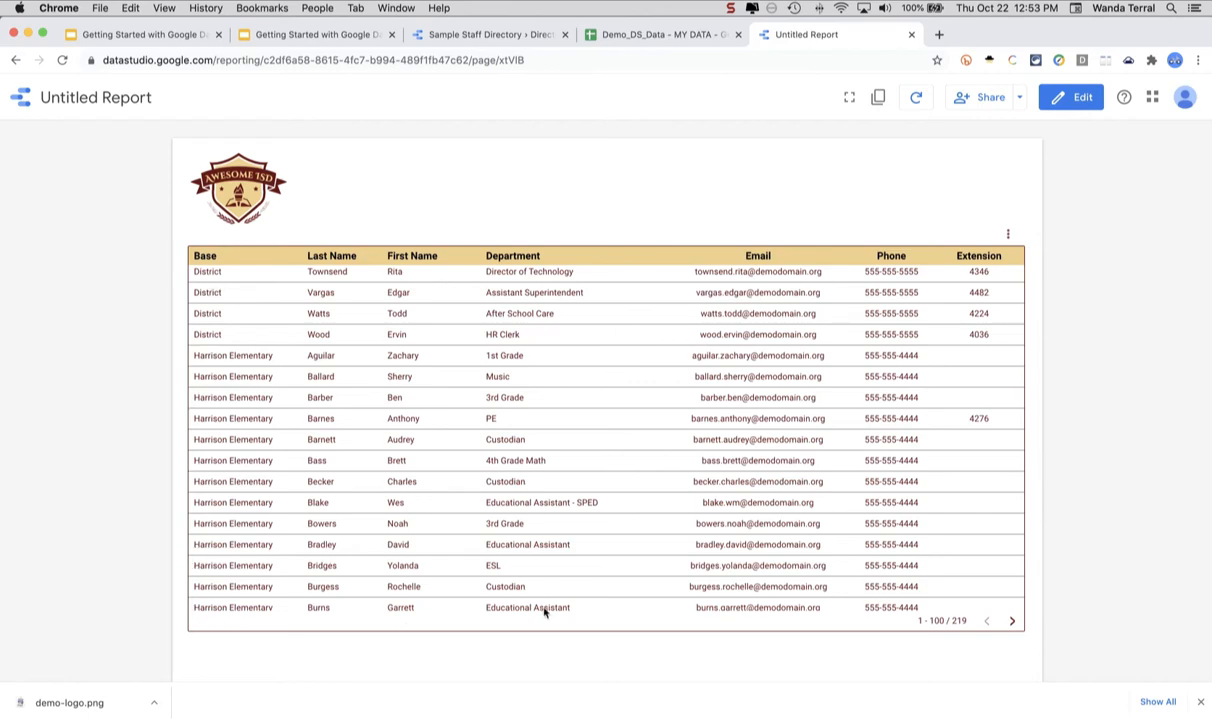
pyautogui.scroll(-2, 846, 420)
pyautogui.scroll(5, 846, 420)
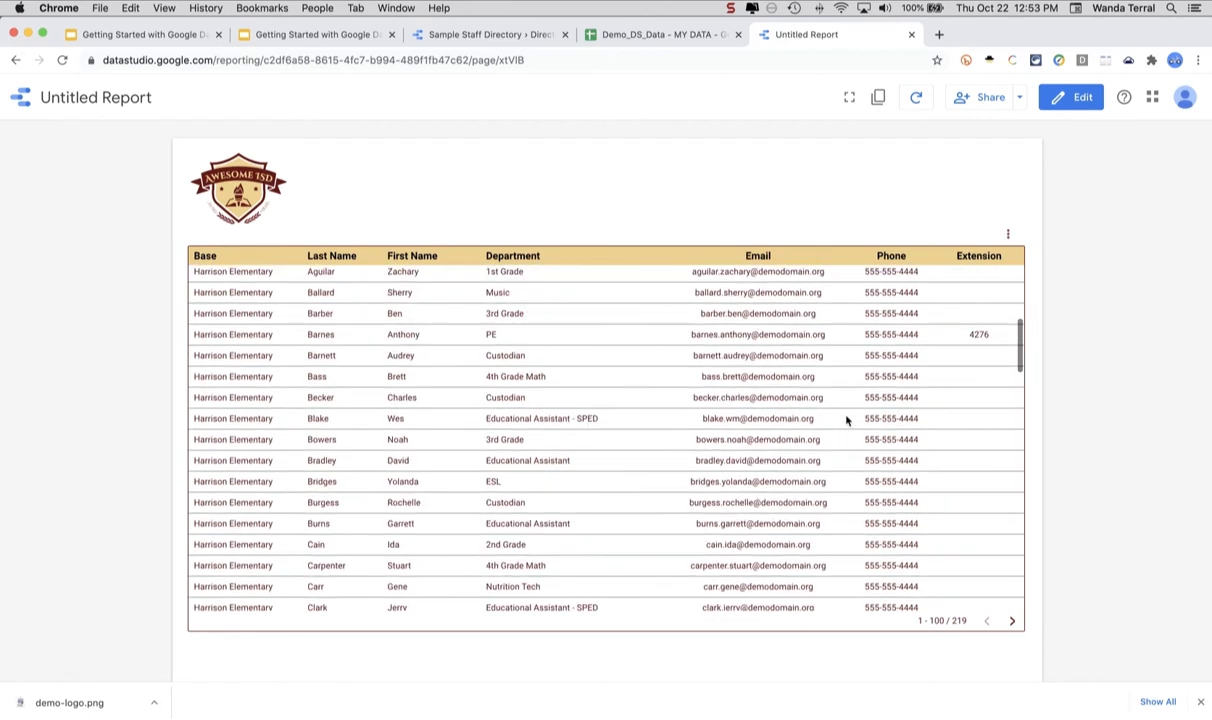
pyautogui.click(1080, 102)
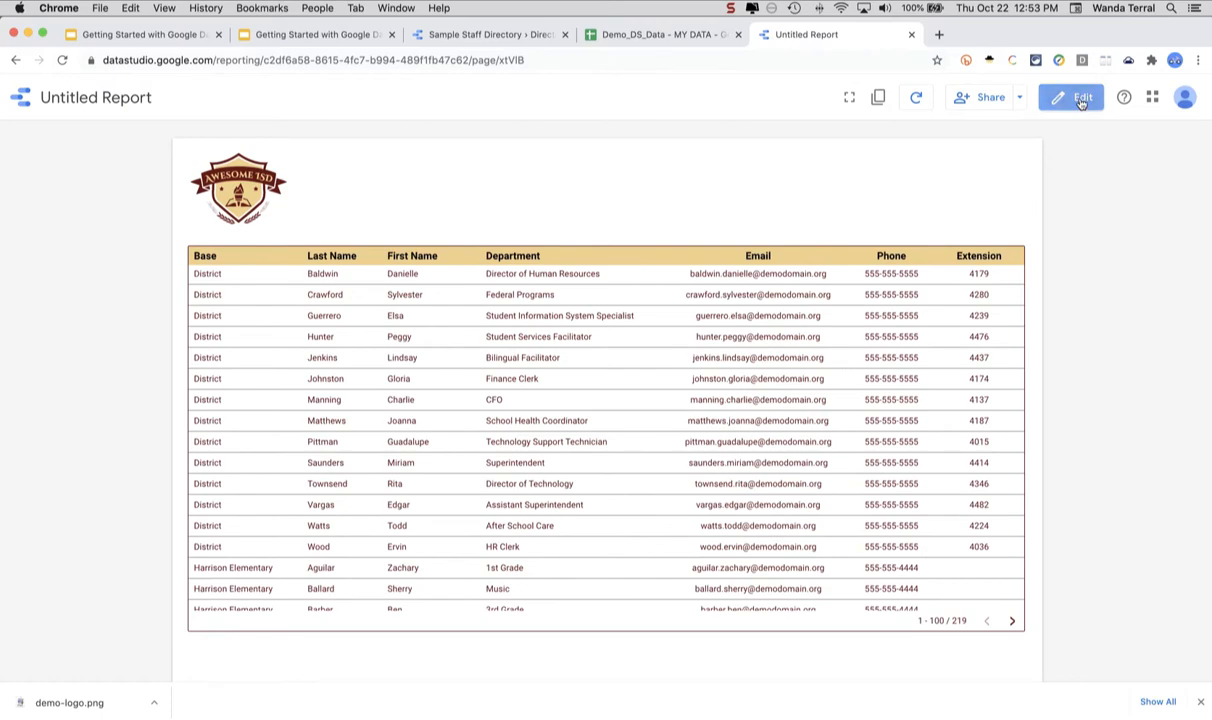
# - In the Sample Staff Directory report, try filtering Location to Harrison Elementary only, and restore all locations
pyautogui.click(484, 34)
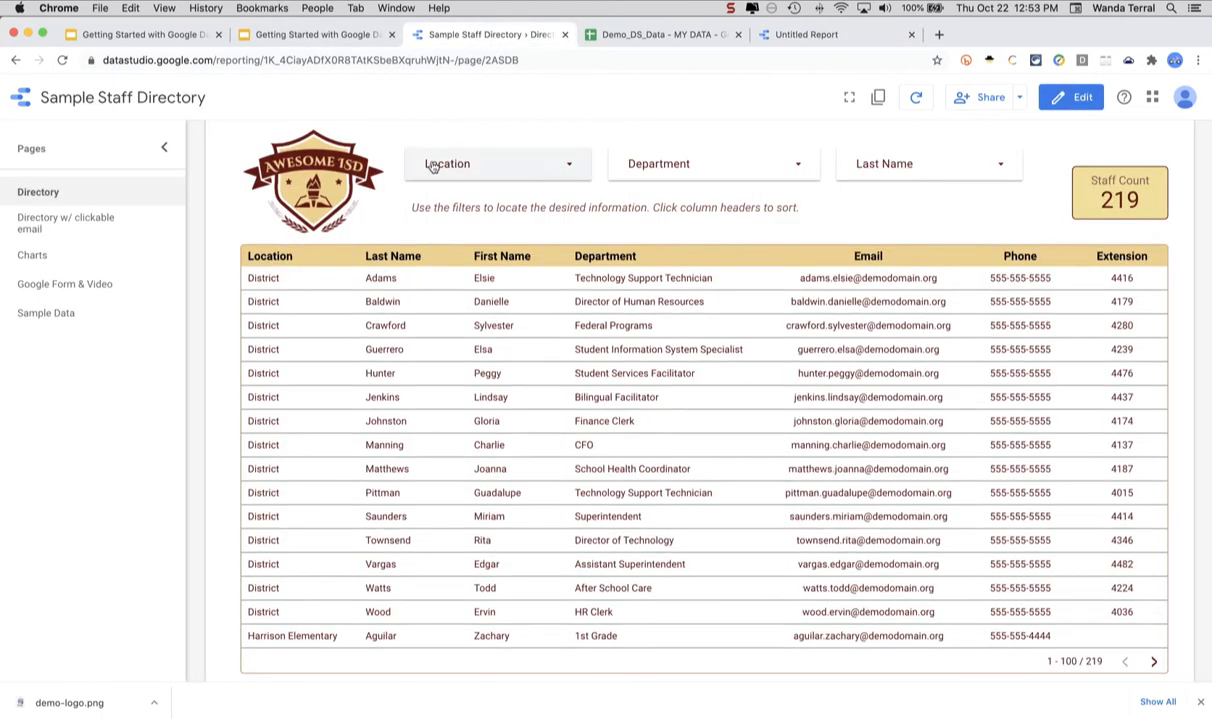
pyautogui.click(572, 167)
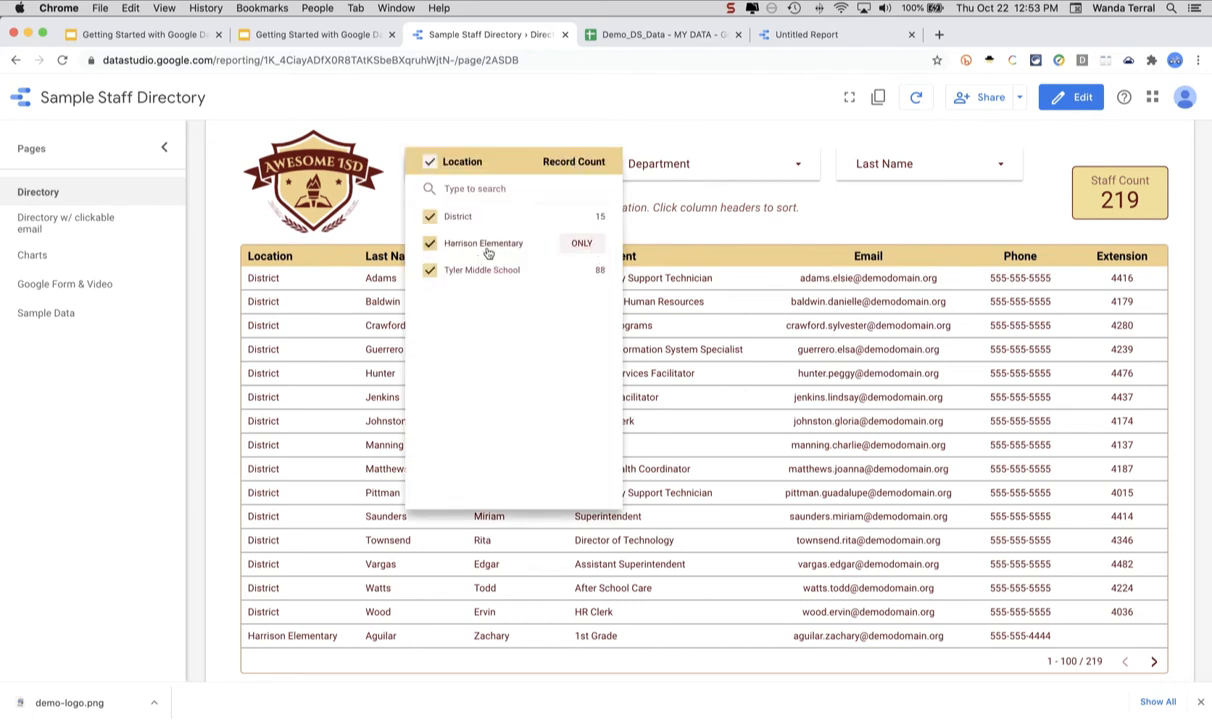
pyautogui.click(582, 244)
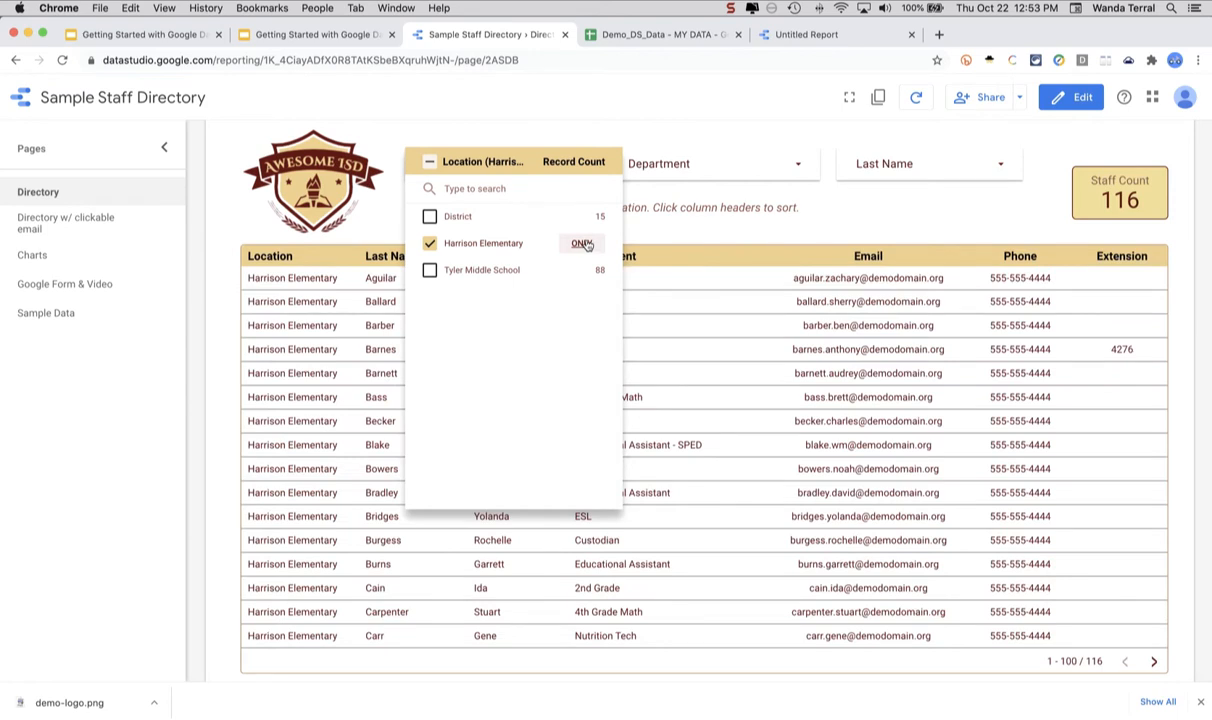
pyautogui.click(430, 165)
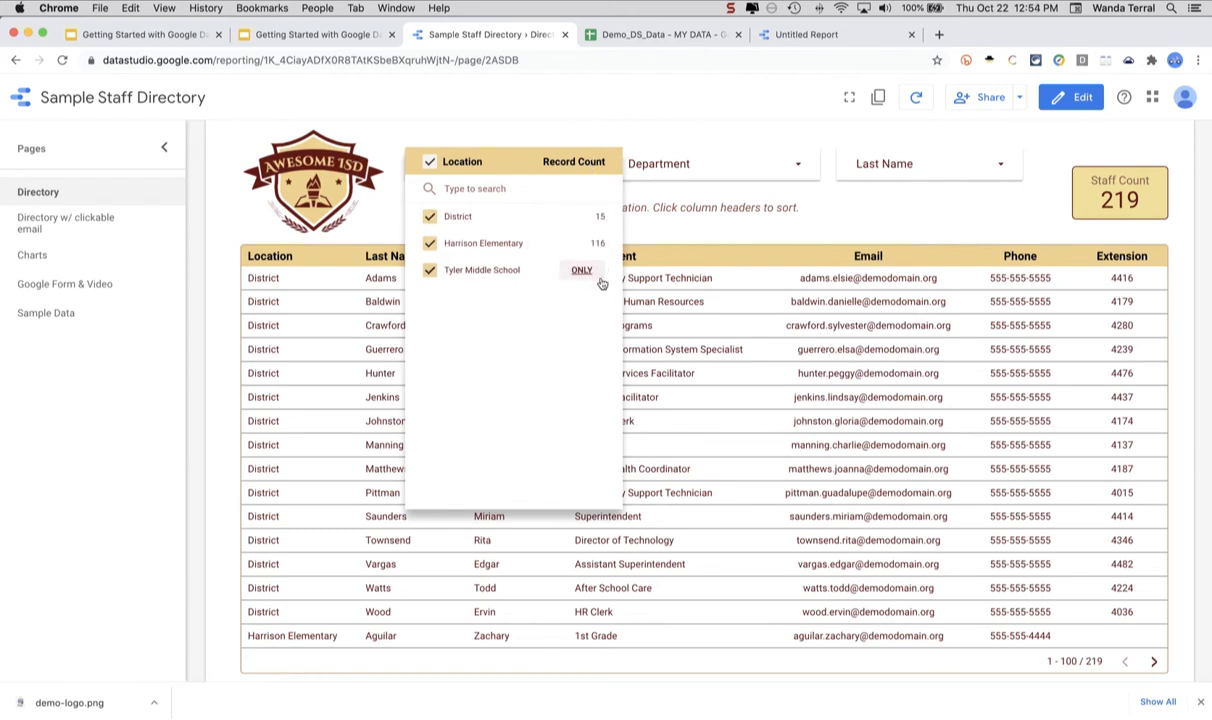
pyautogui.click(609, 102)
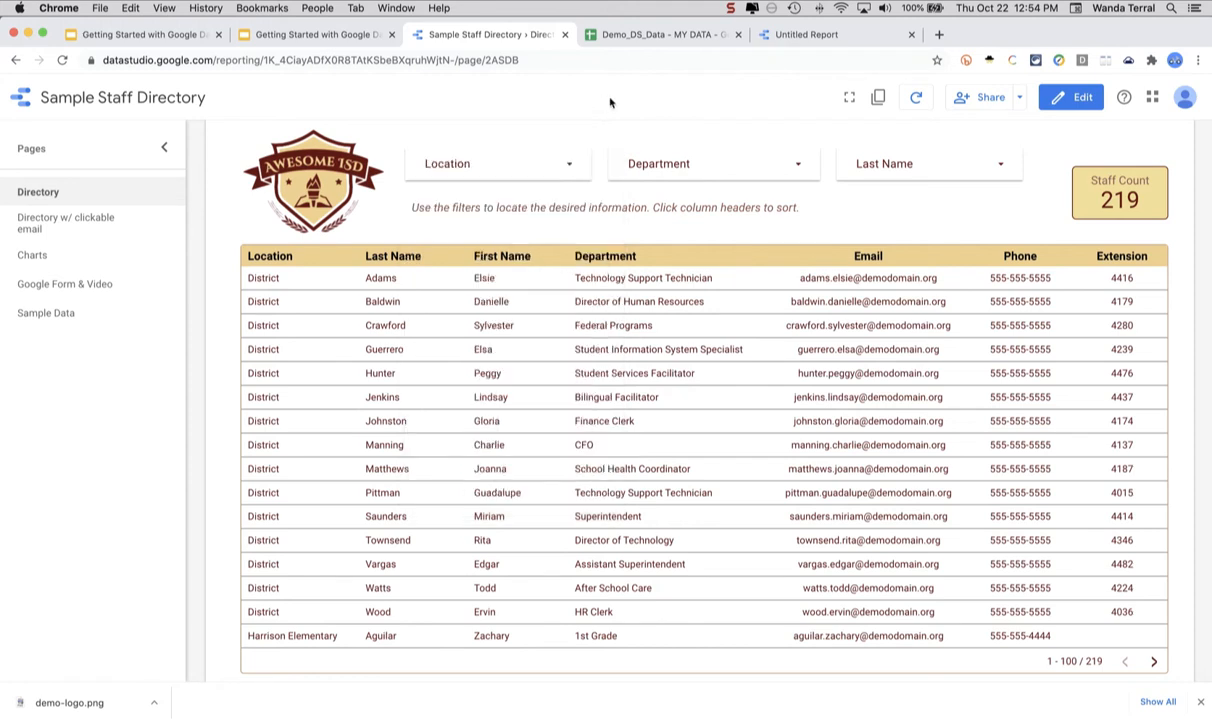
# - Examine the sample's Department filter choices, try filtering Last Name to one searched surname, and restore all last names
pyautogui.click(798, 167)
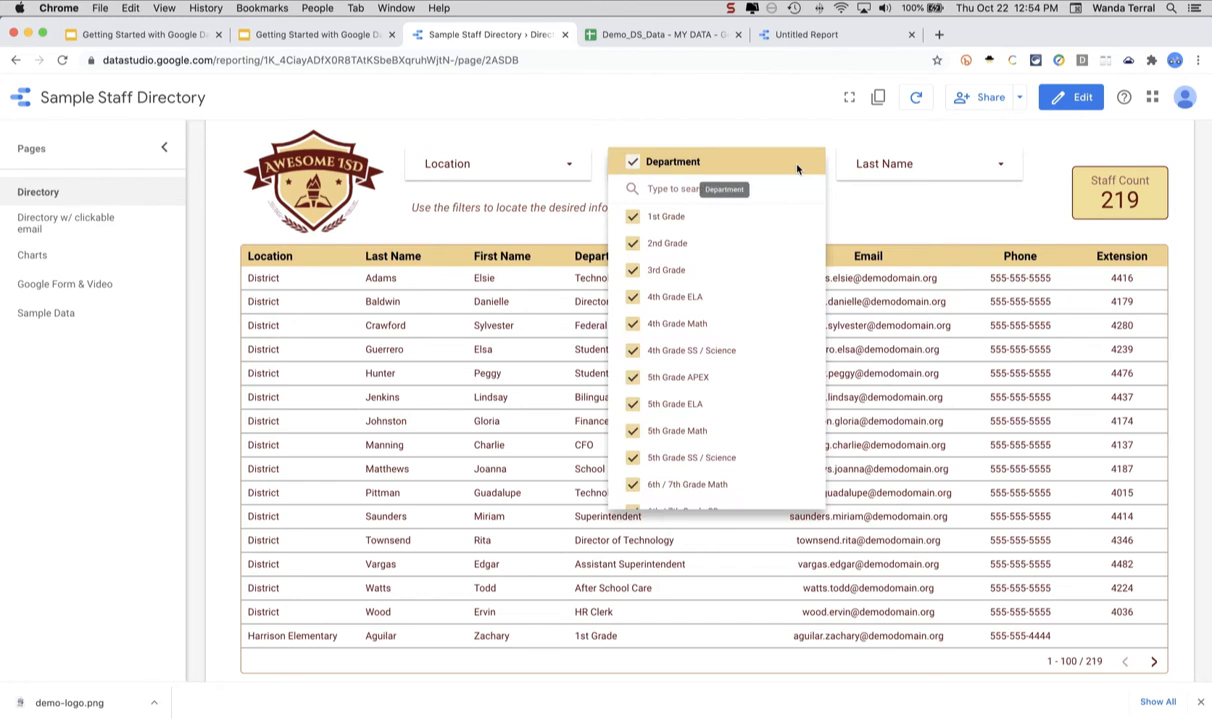
pyautogui.click(931, 165)
pyautogui.click(983, 174)
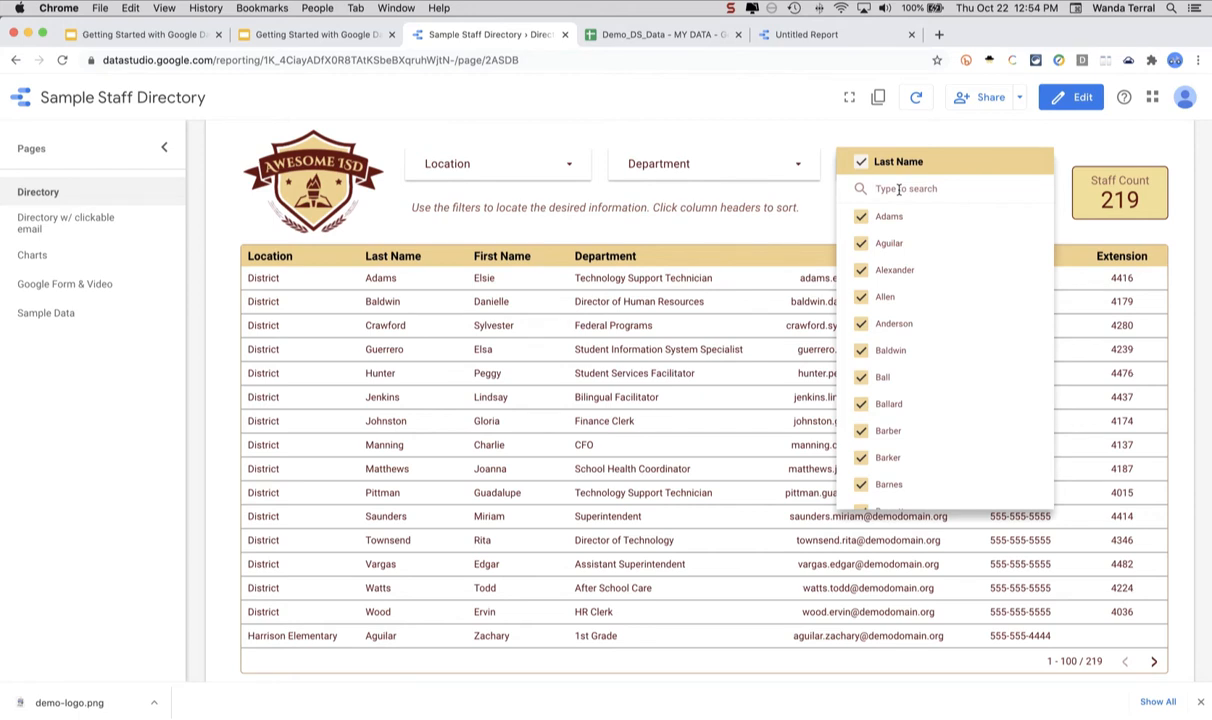
pyautogui.write('vargas')
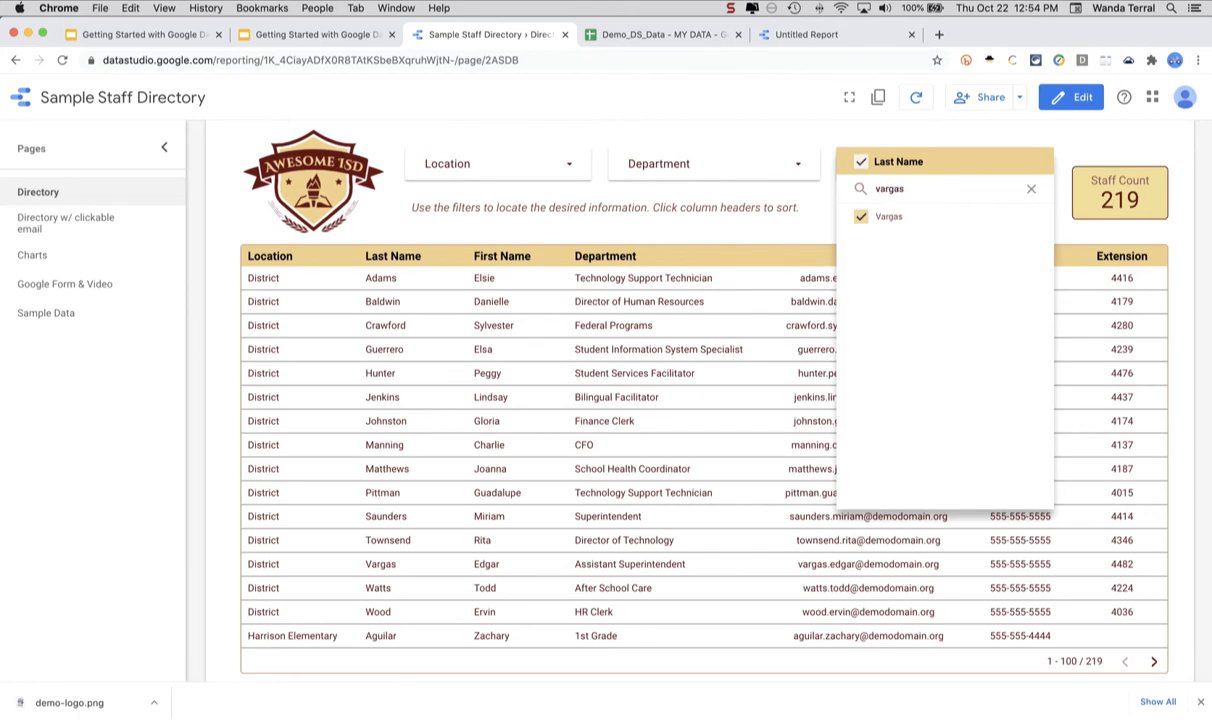
pyautogui.click(1013, 218)
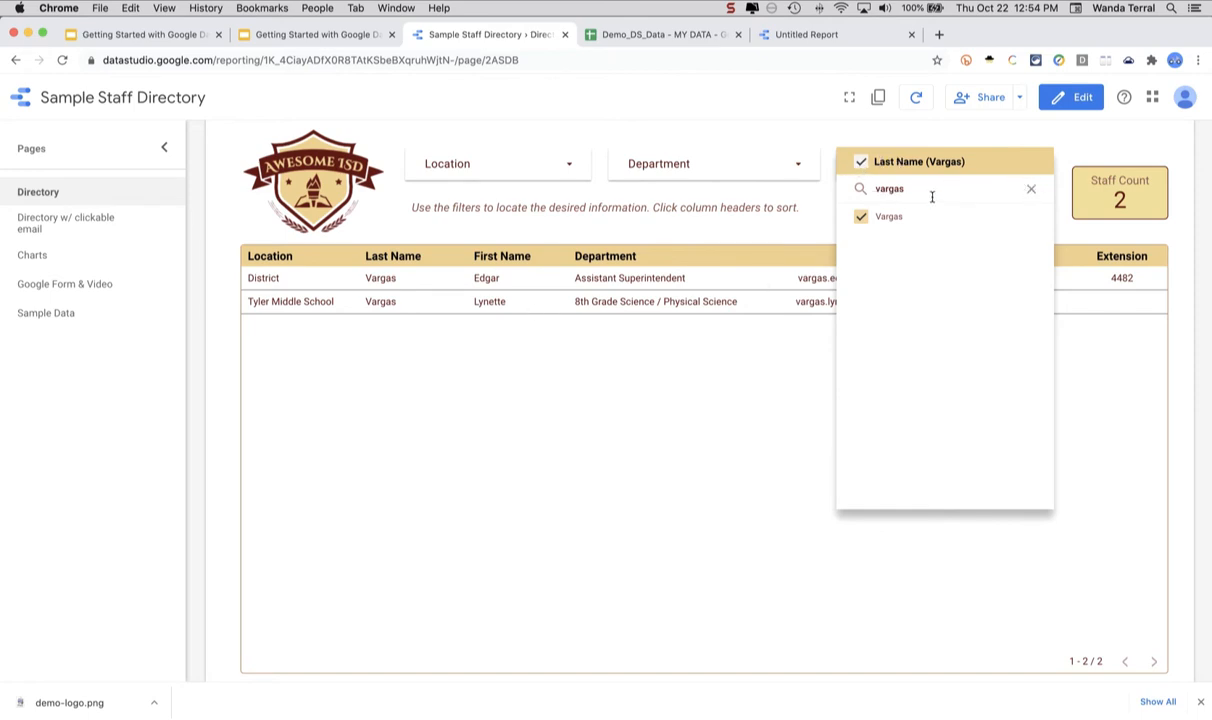
pyautogui.click(1031, 189)
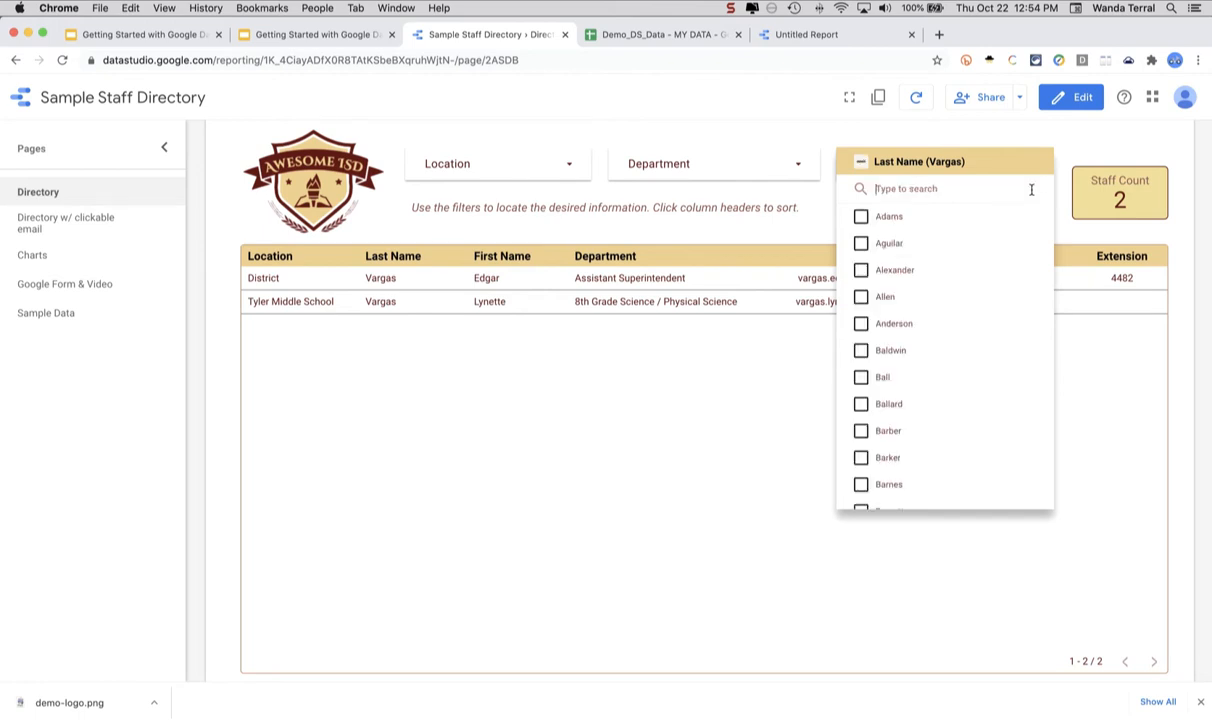
pyautogui.click(861, 164)
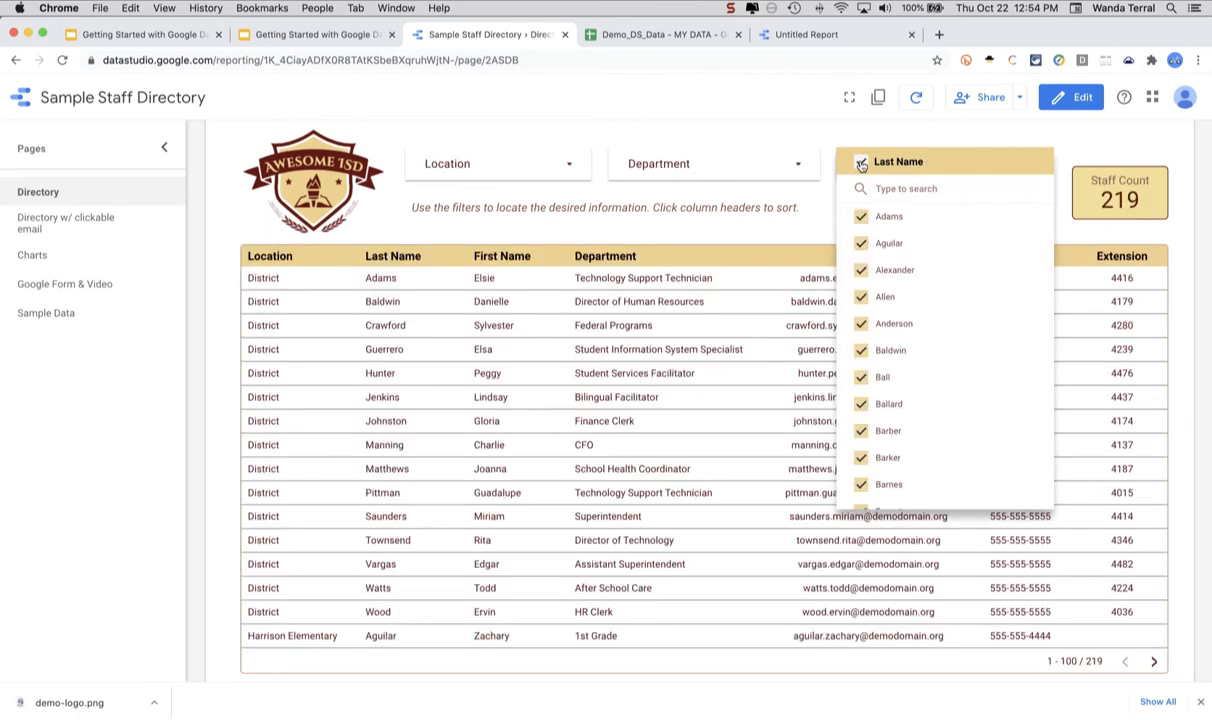
pyautogui.click(1186, 293)
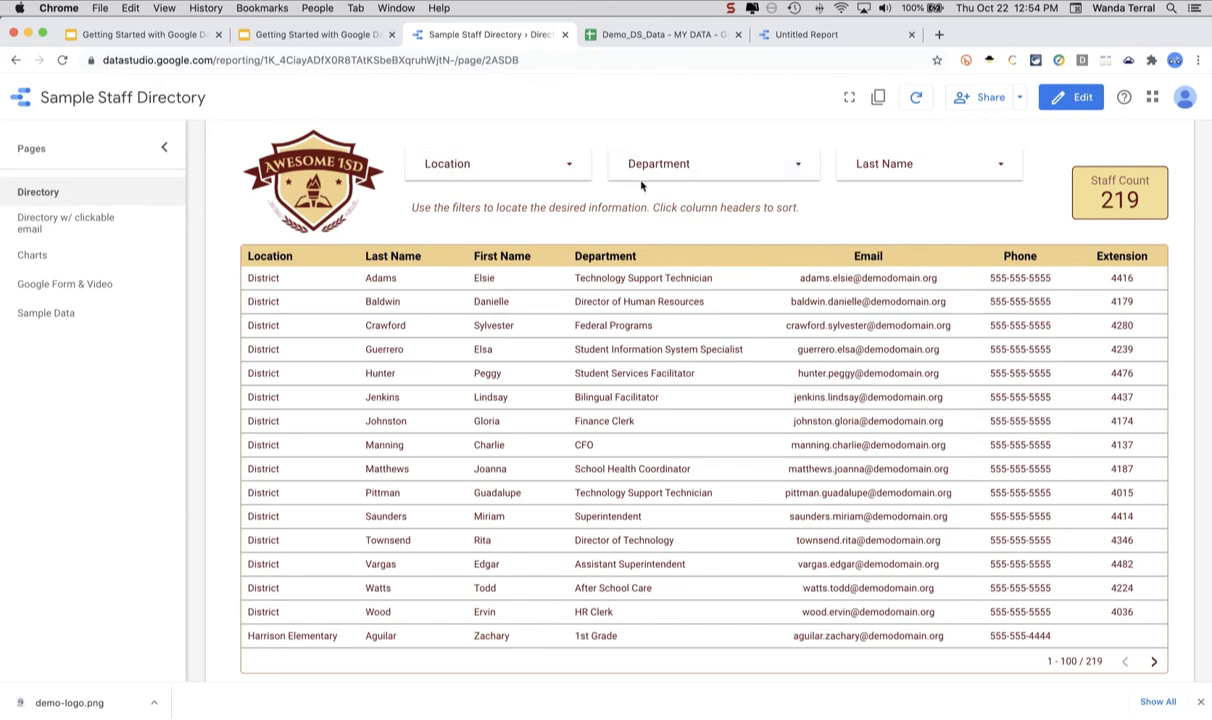
# - Return to the untitled report and rename it Staff Directory
pyautogui.click(795, 38)
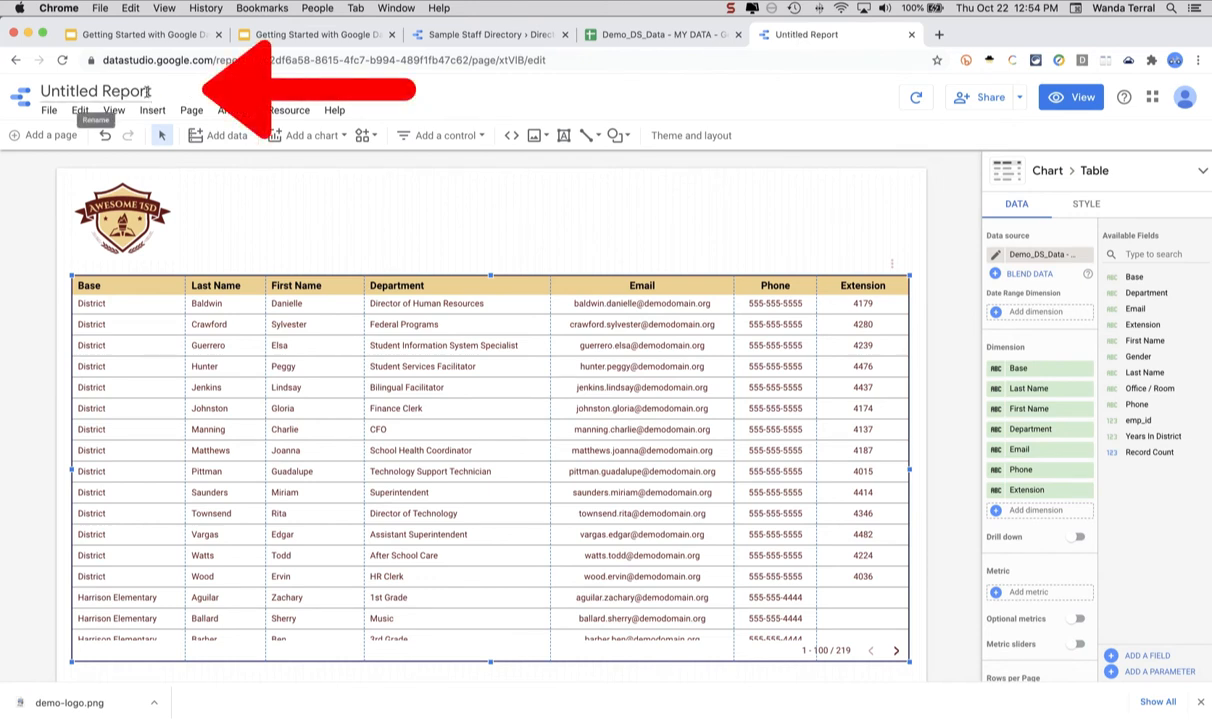
pyautogui.click(42, 90)
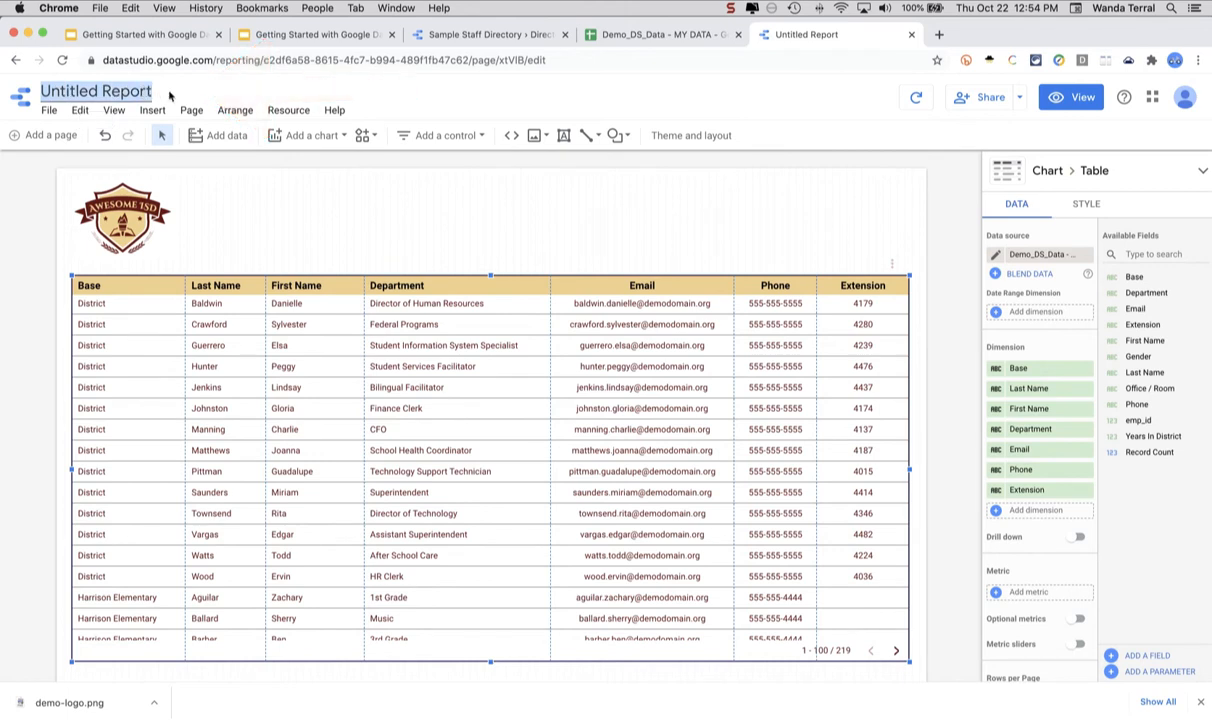
pyautogui.write('Staff')
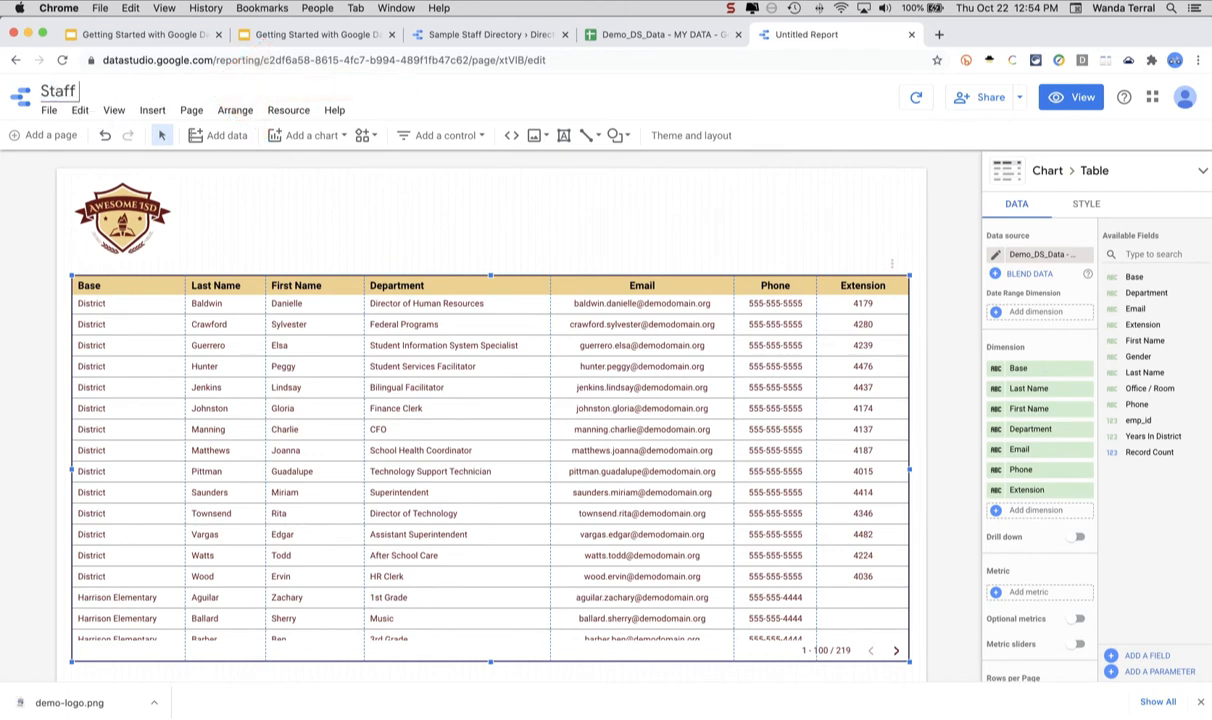
pyautogui.write(' Directory')
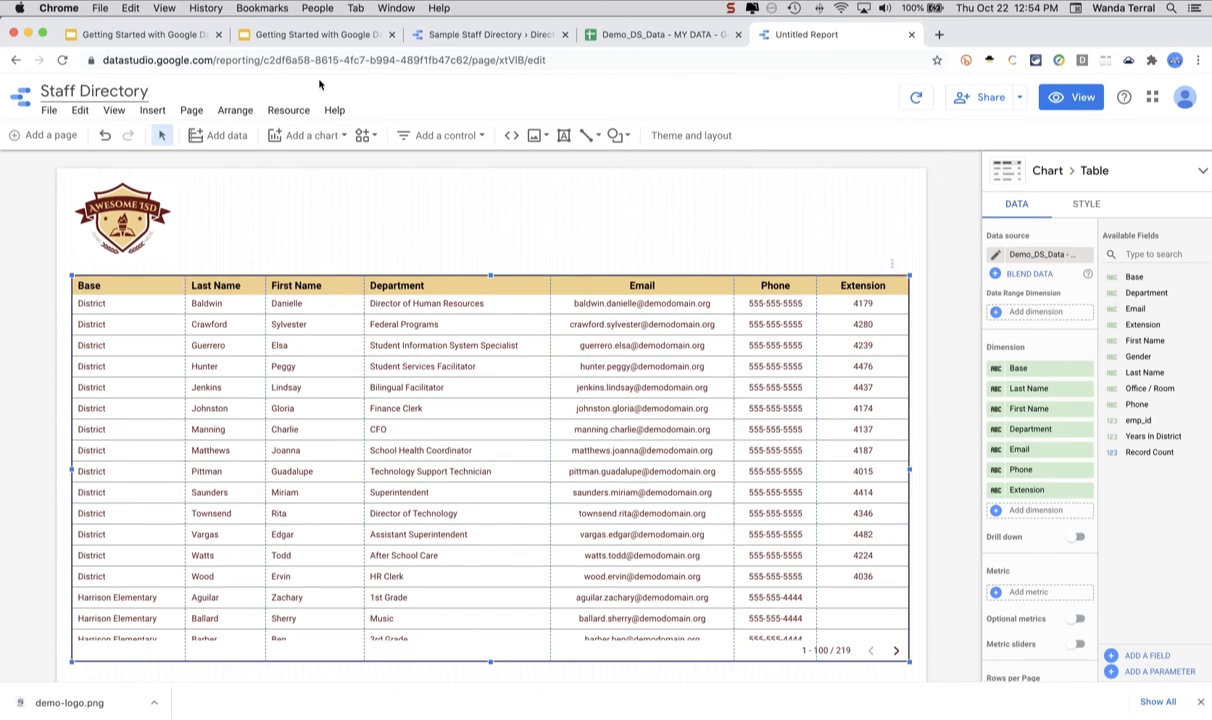
pyautogui.click(434, 99)
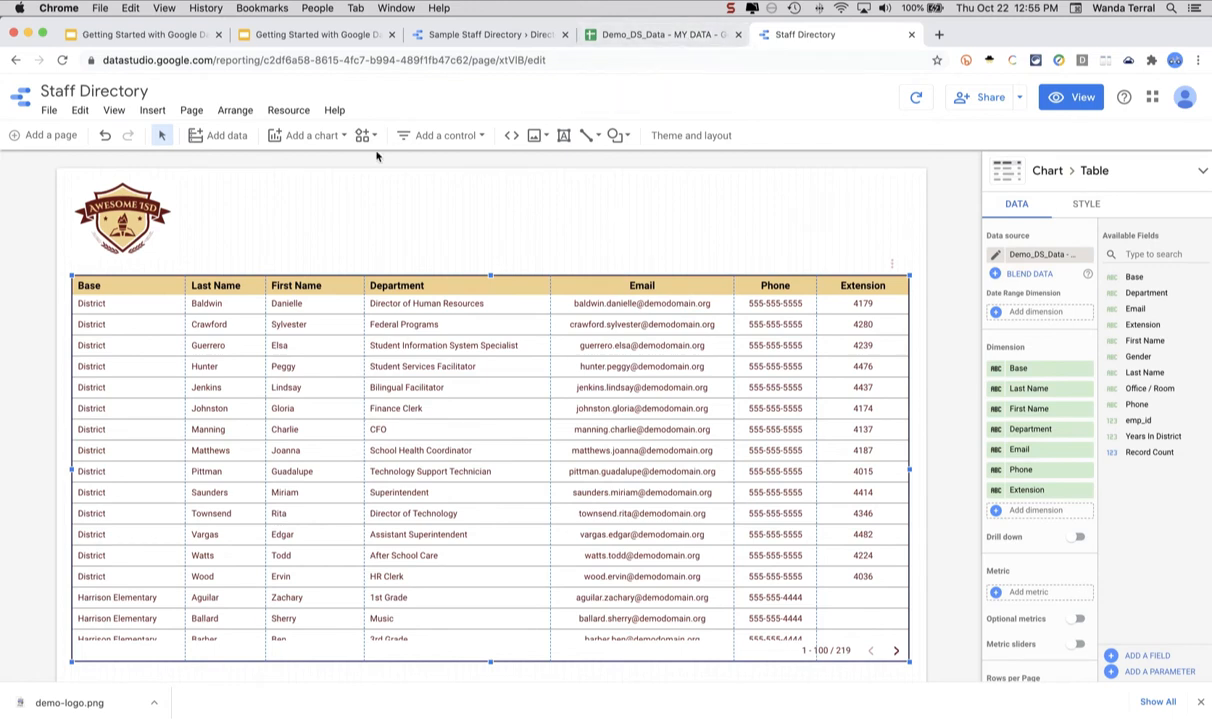
# - Add a drop-down list control for Base beside the logo above the table, and compare it with the sample's Location filter
pyautogui.click(463, 136)
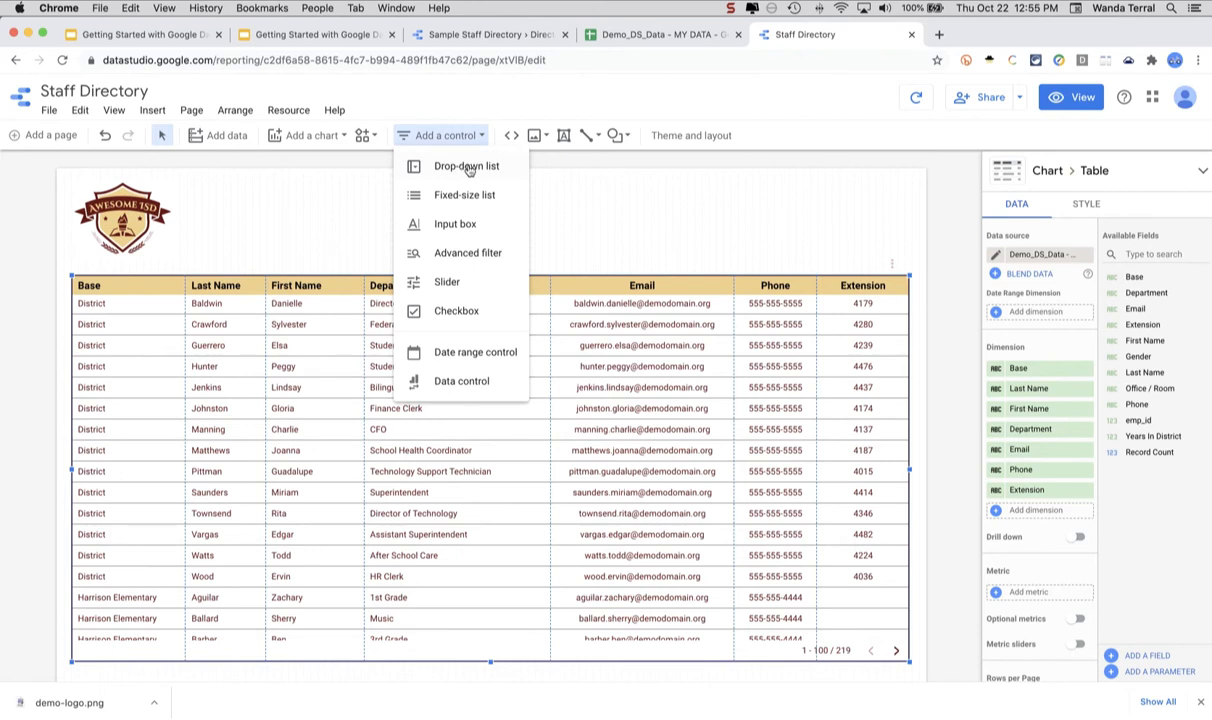
pyautogui.click(466, 167)
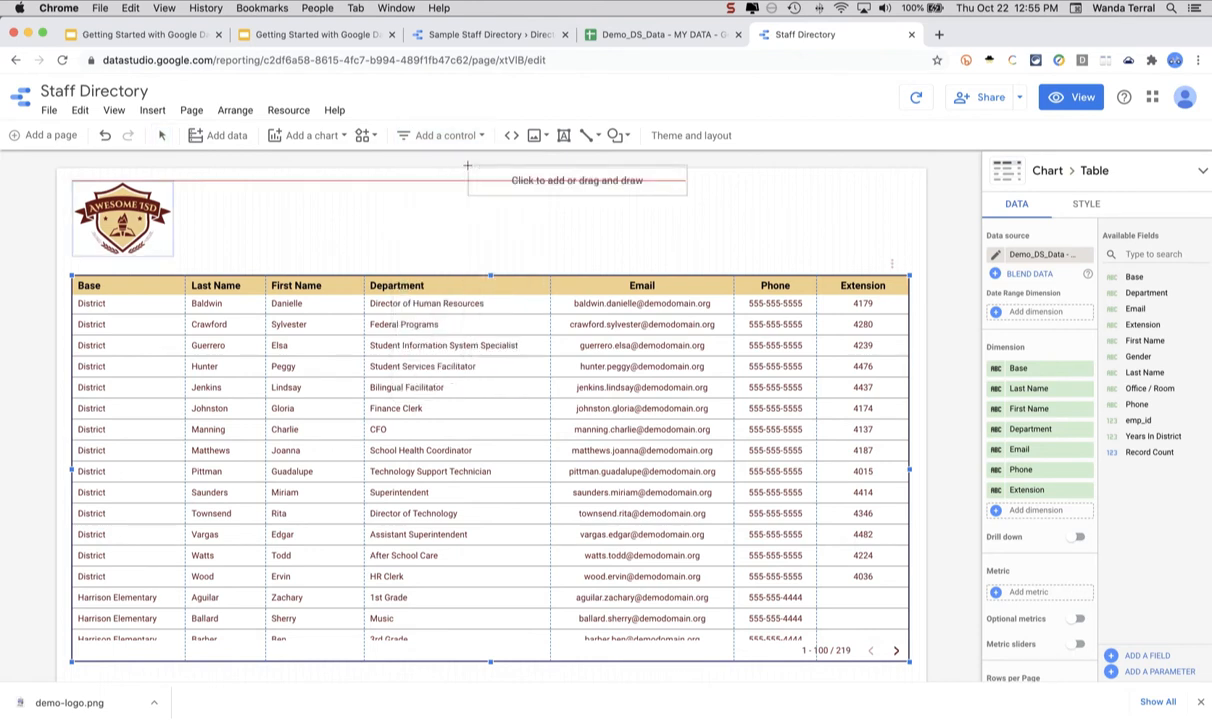
pyautogui.click(211, 191)
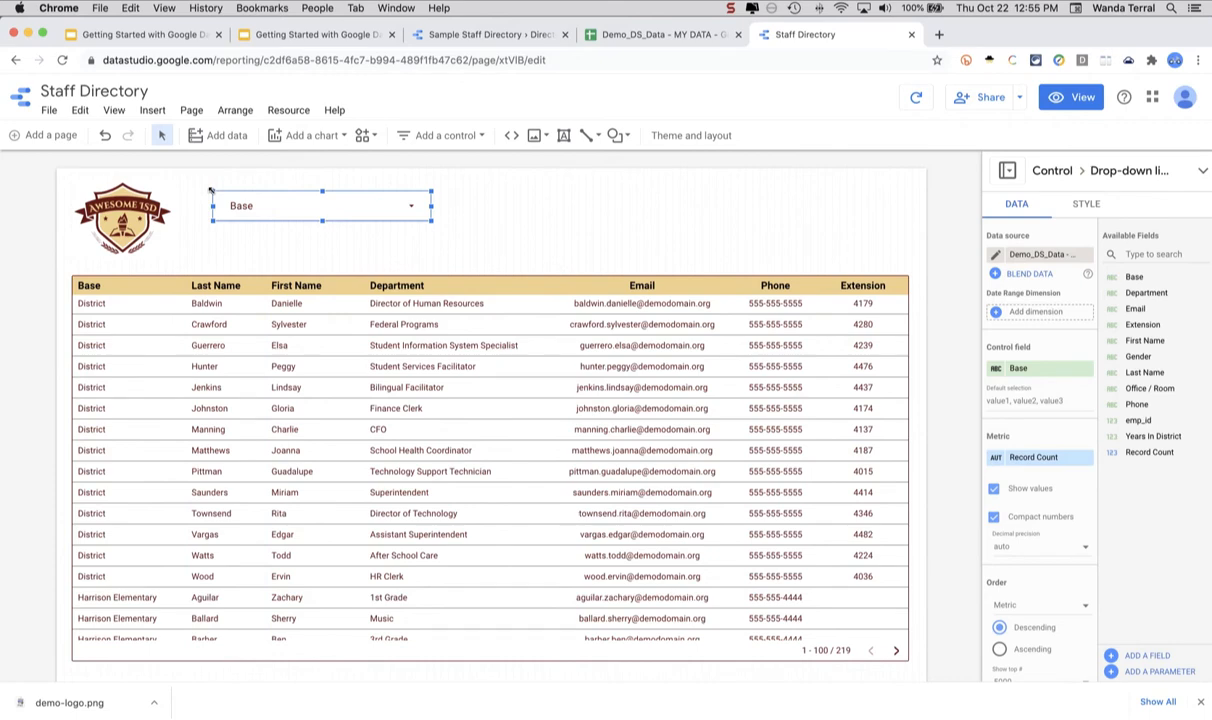
pyautogui.click(446, 36)
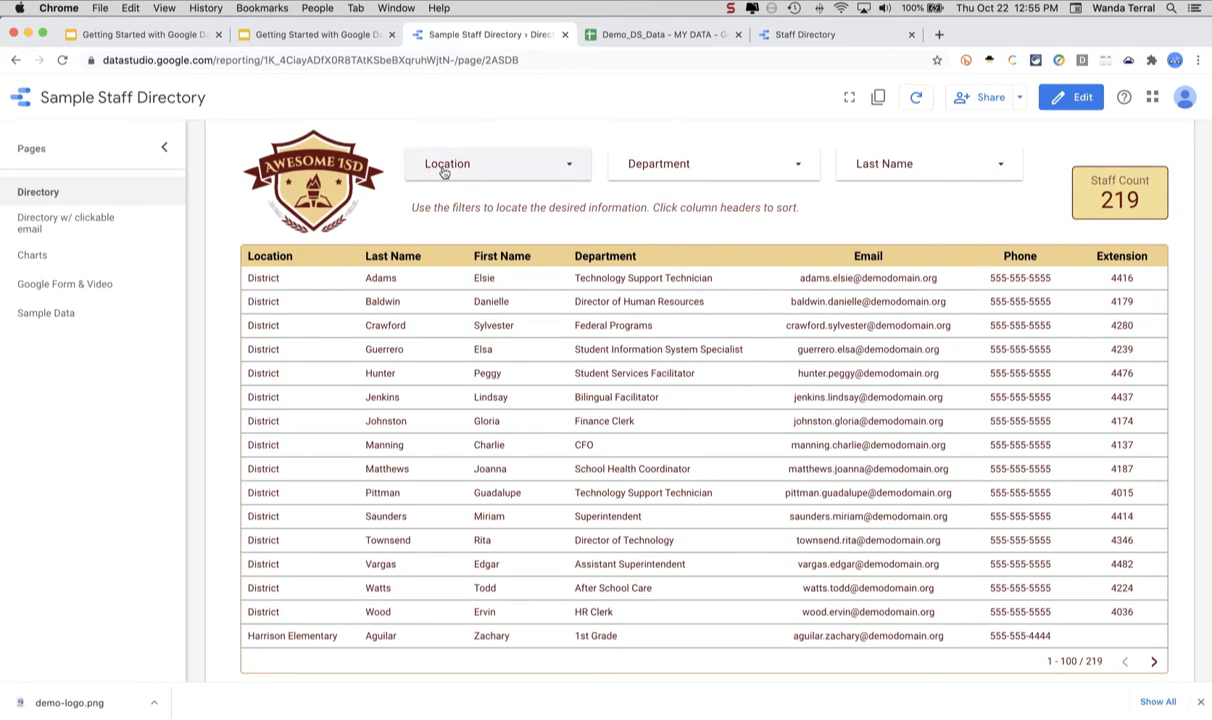
pyautogui.click(788, 32)
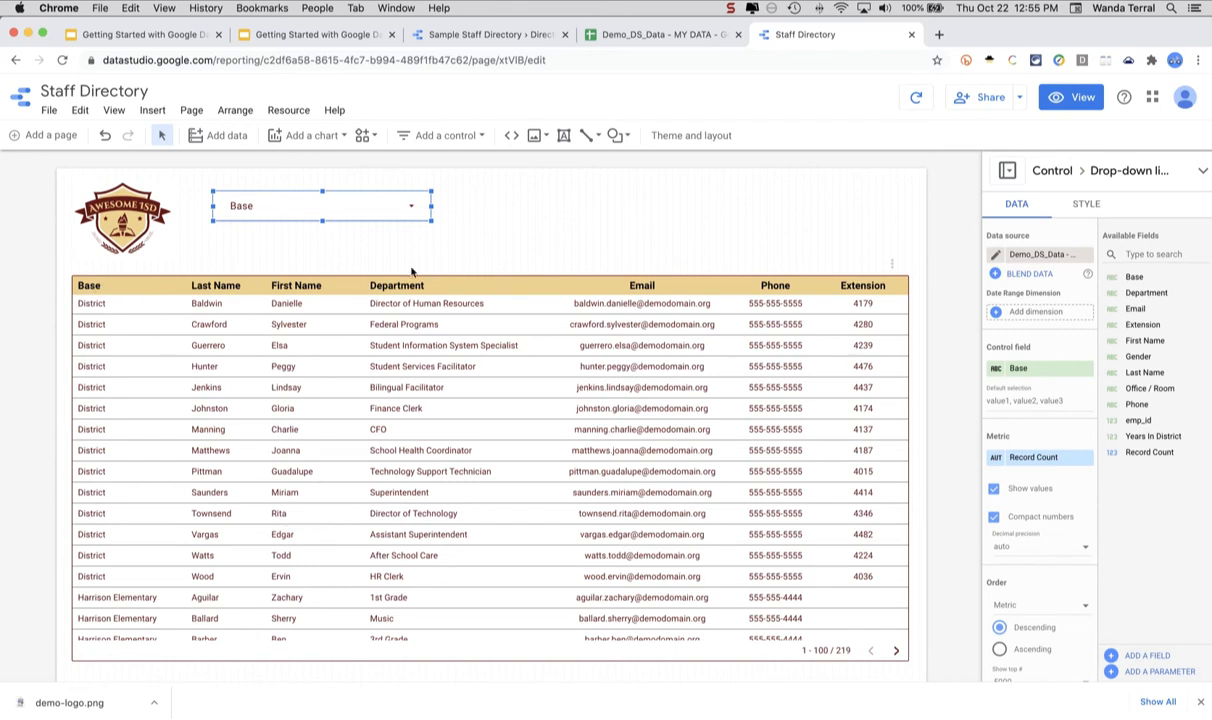
# - Rename the Base dimension of the directory table to Location, checking the column headings in the Demo_DS_Data source sheet
pyautogui.click(565, 286)
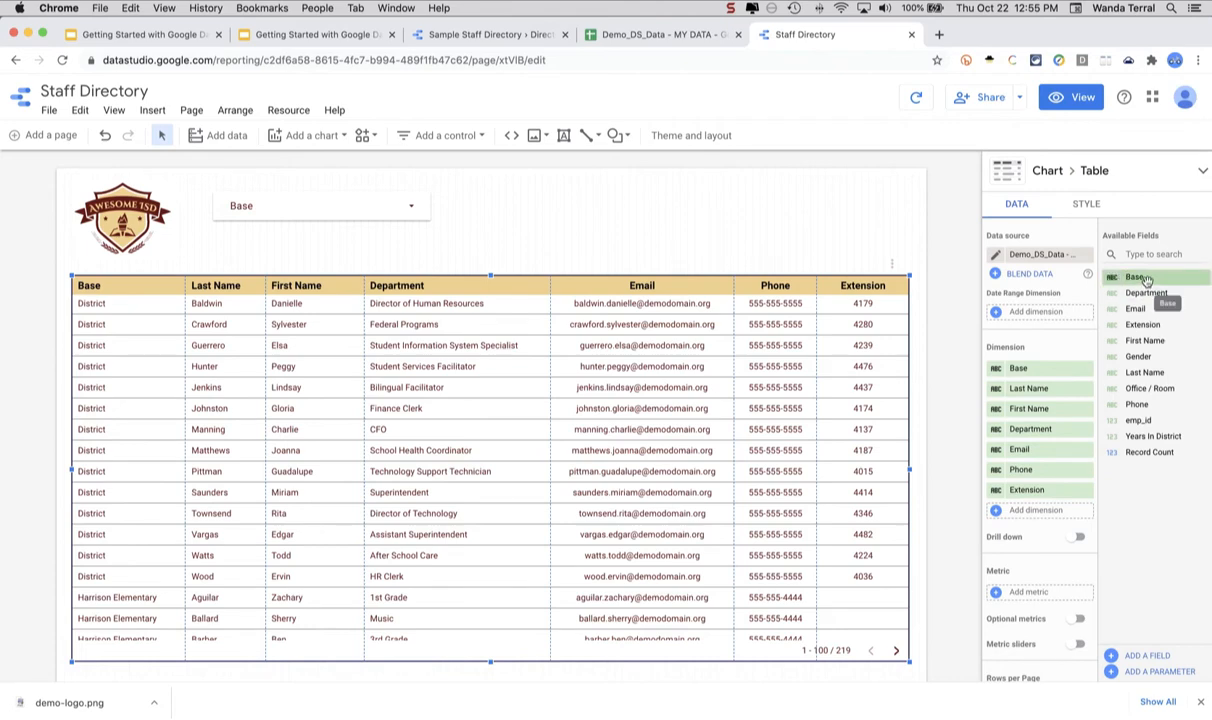
pyautogui.click(636, 35)
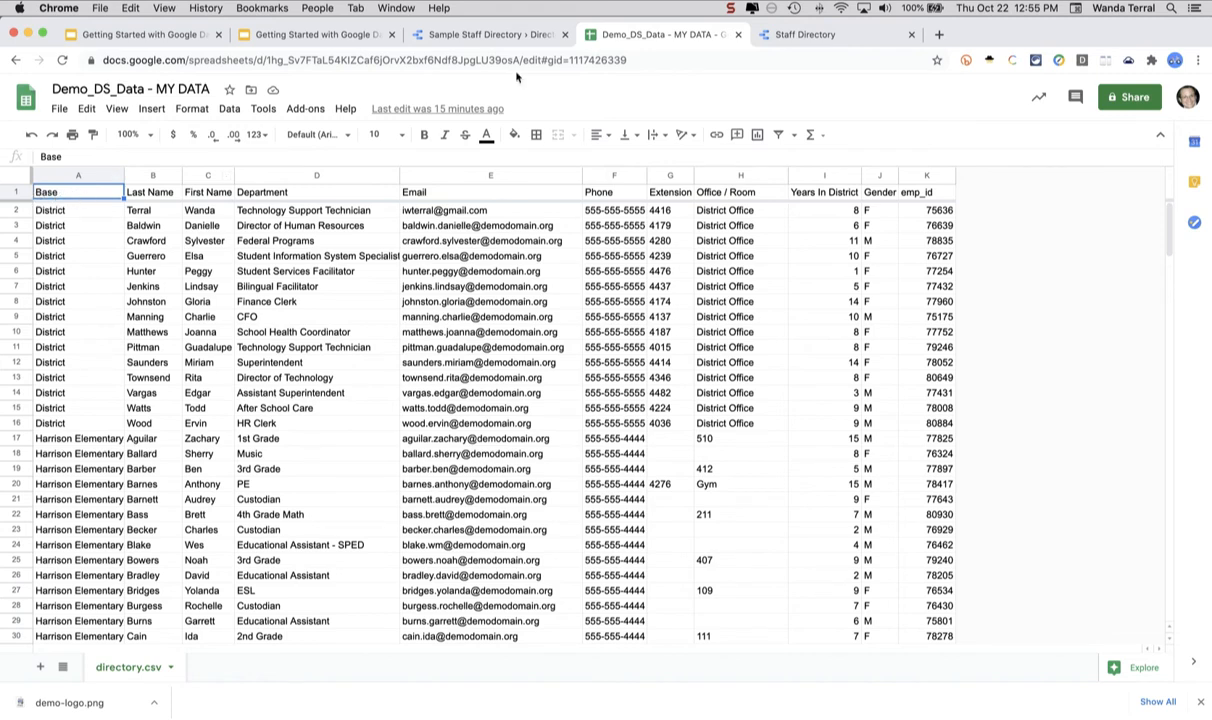
pyautogui.click(795, 38)
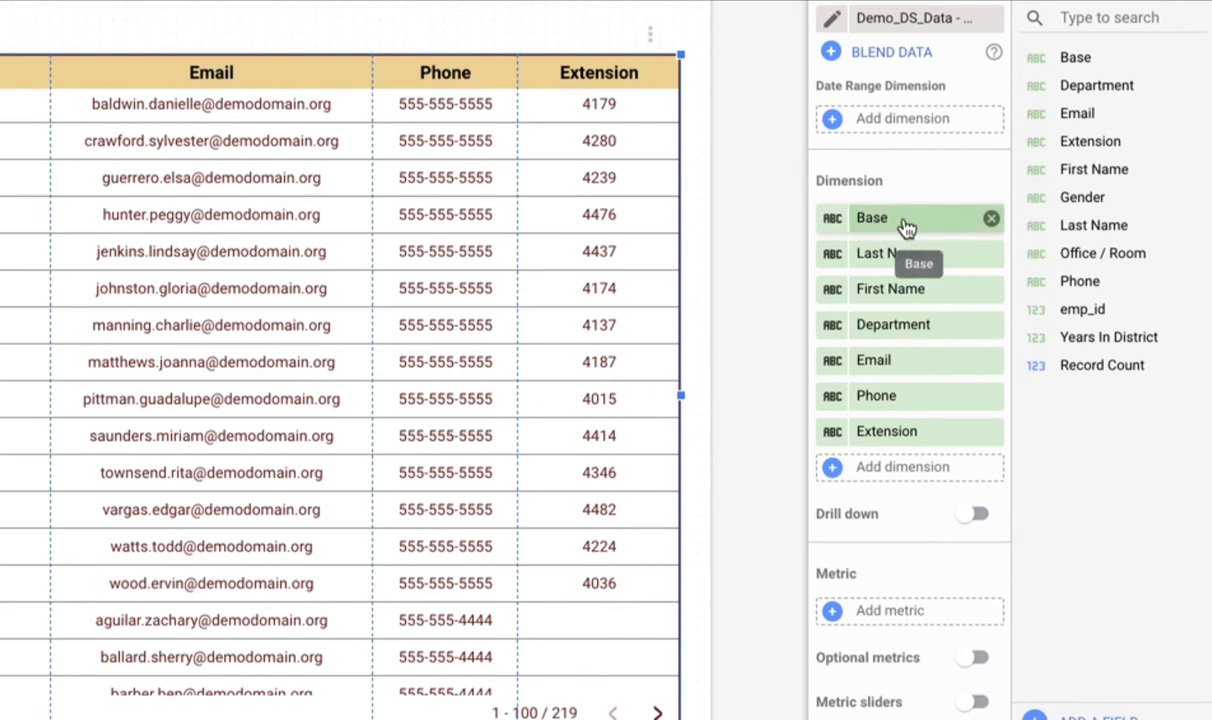
pyautogui.click(833, 224)
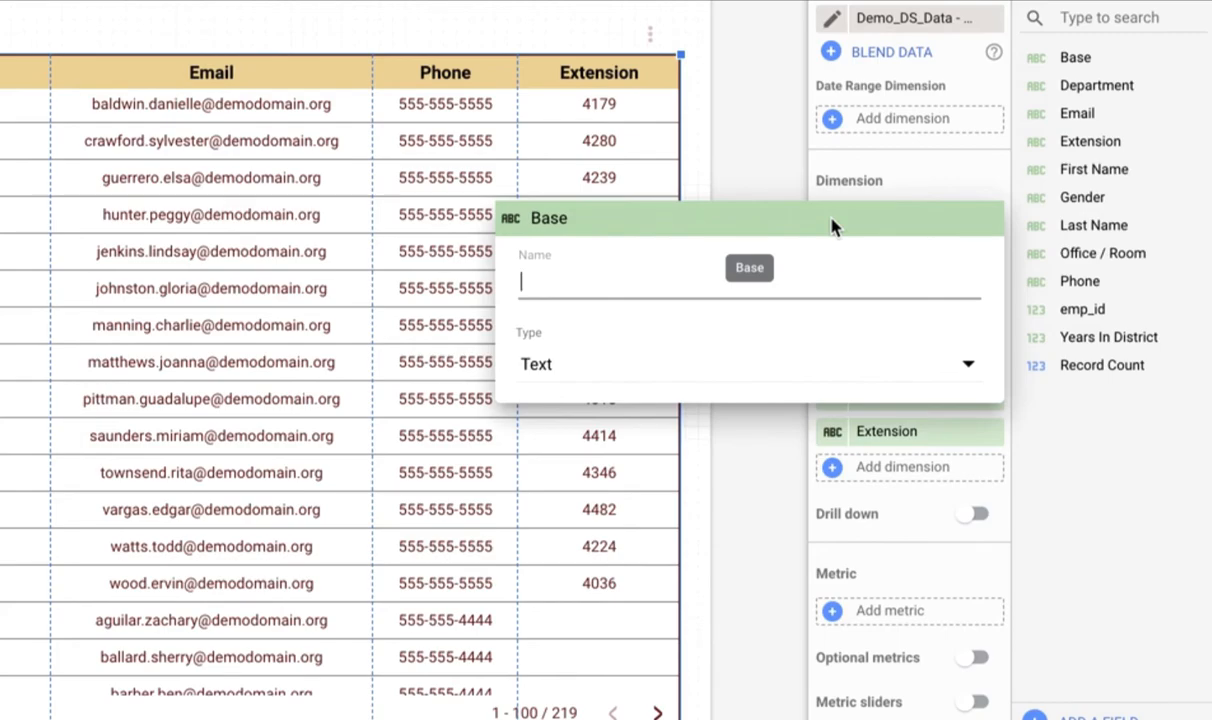
pyautogui.write('Location')
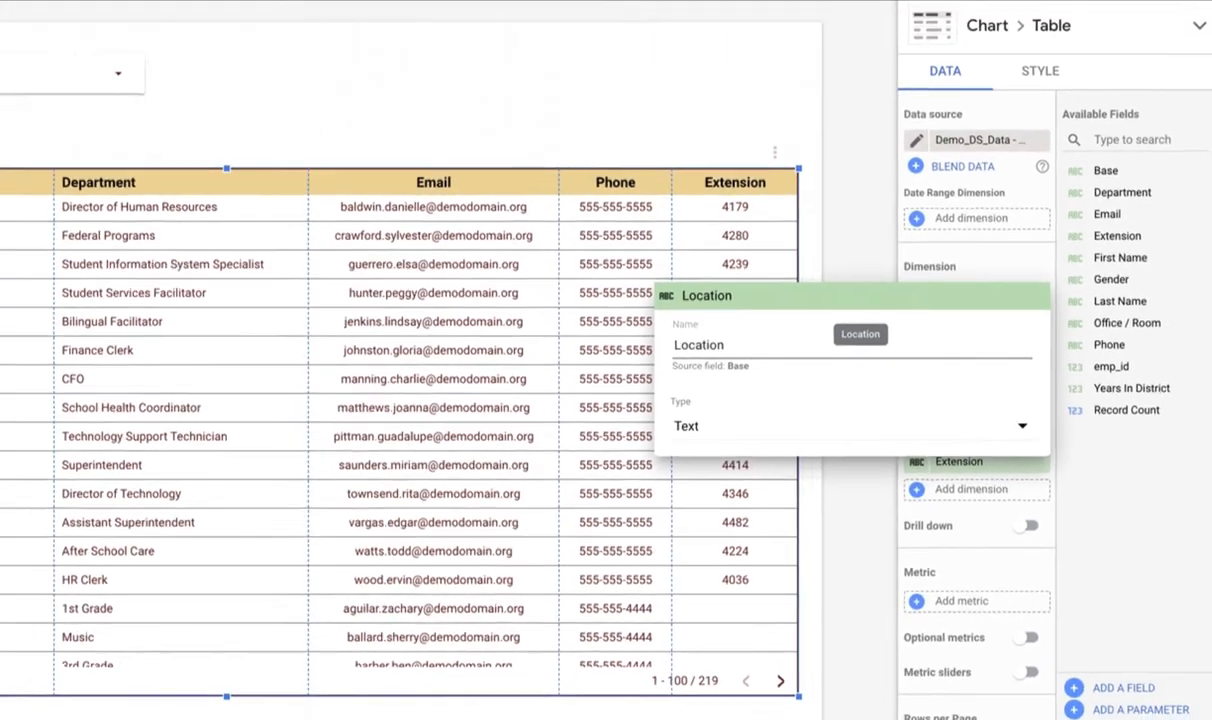
pyautogui.press('Return')
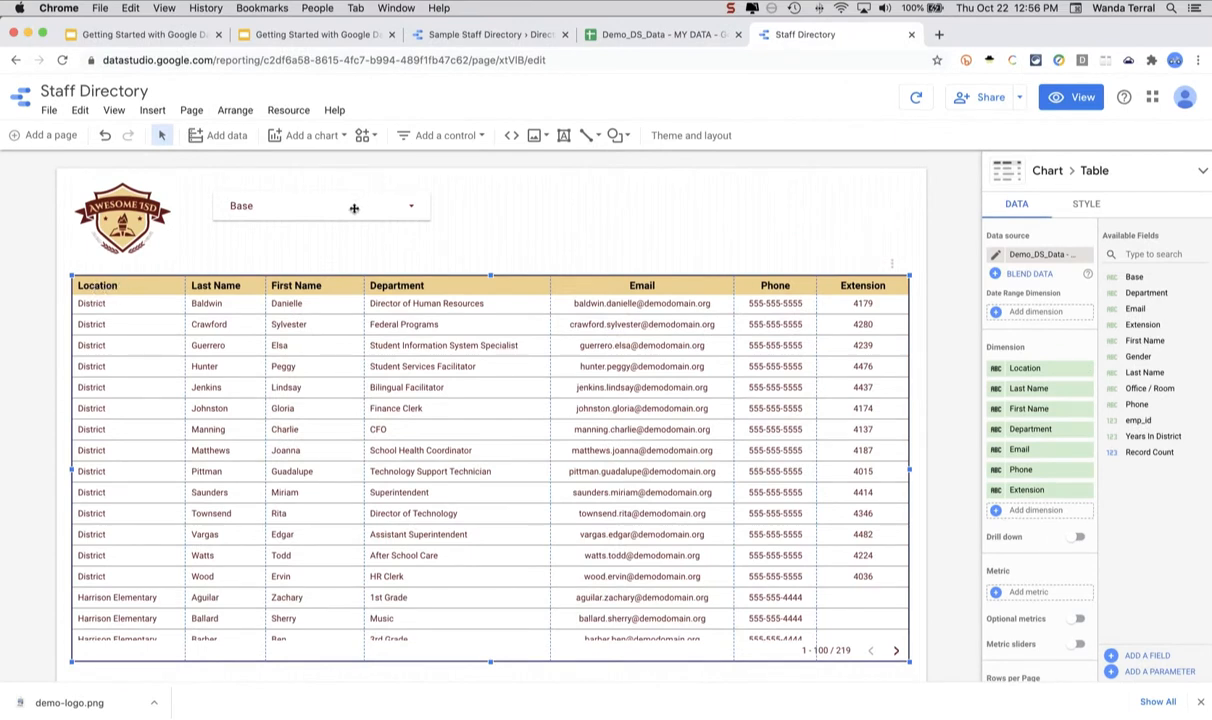
# - Rename the drop-down control's Base field to Location and move the control slightly closer to the logo
pyautogui.click(292, 204)
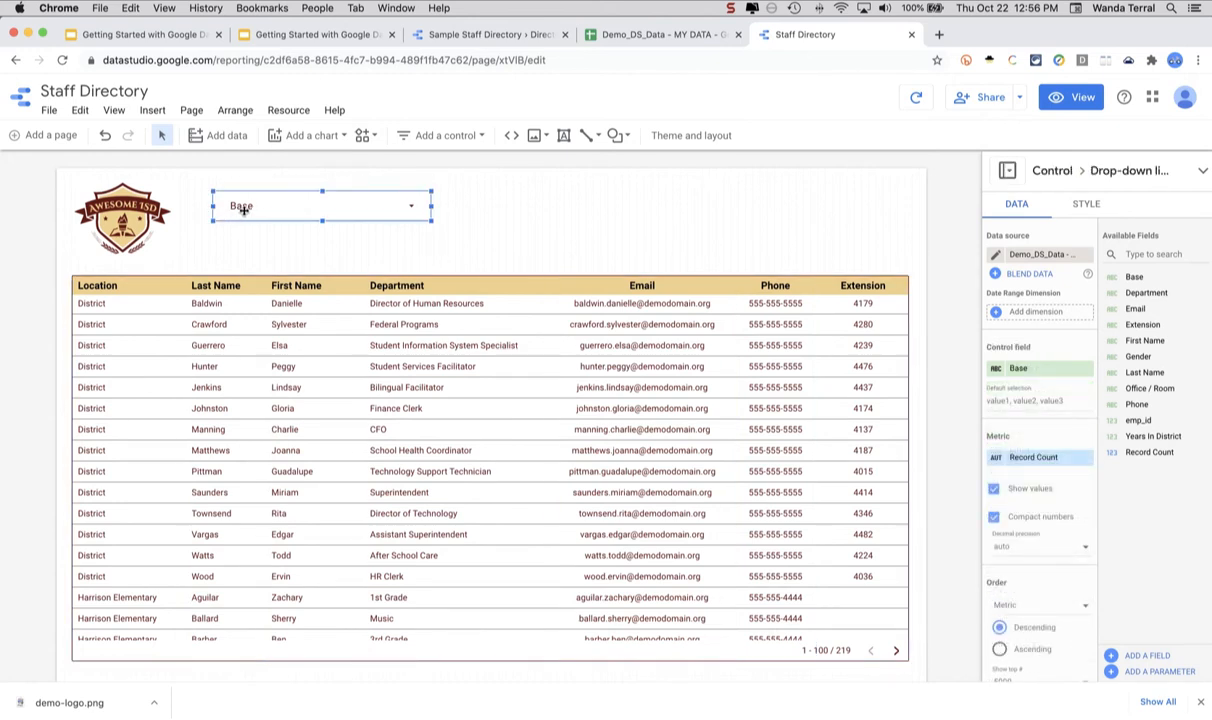
pyautogui.click(152, 280)
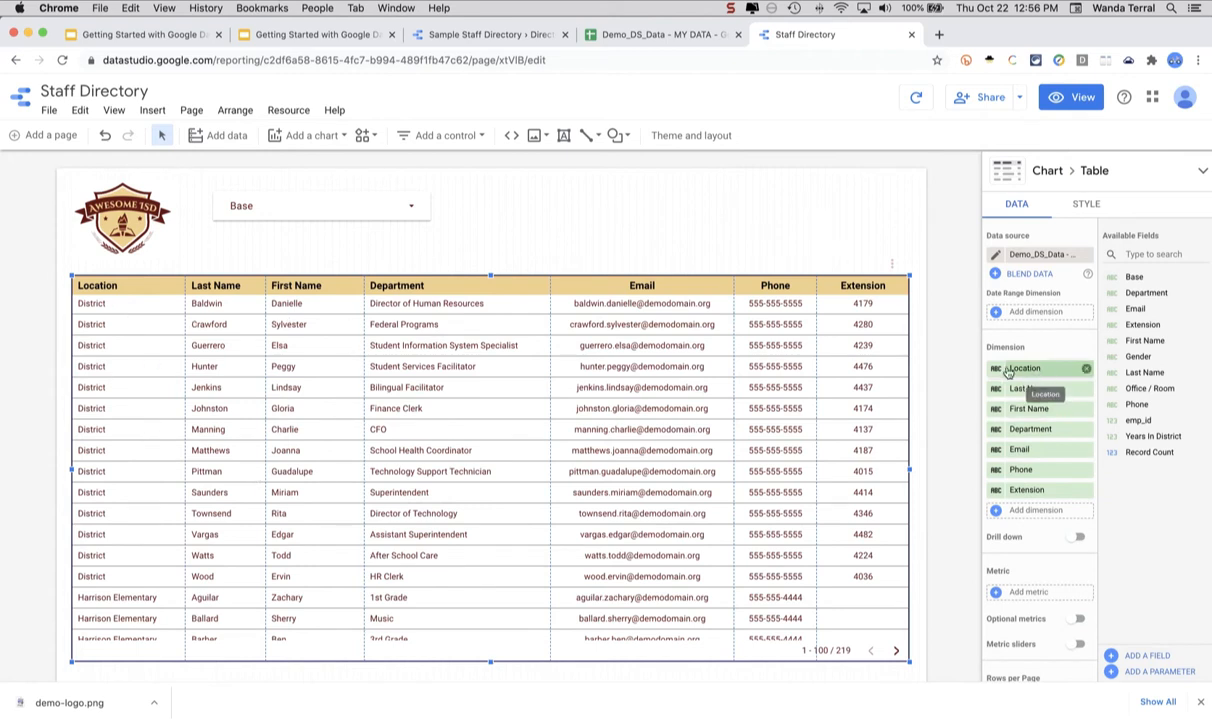
pyautogui.click(346, 207)
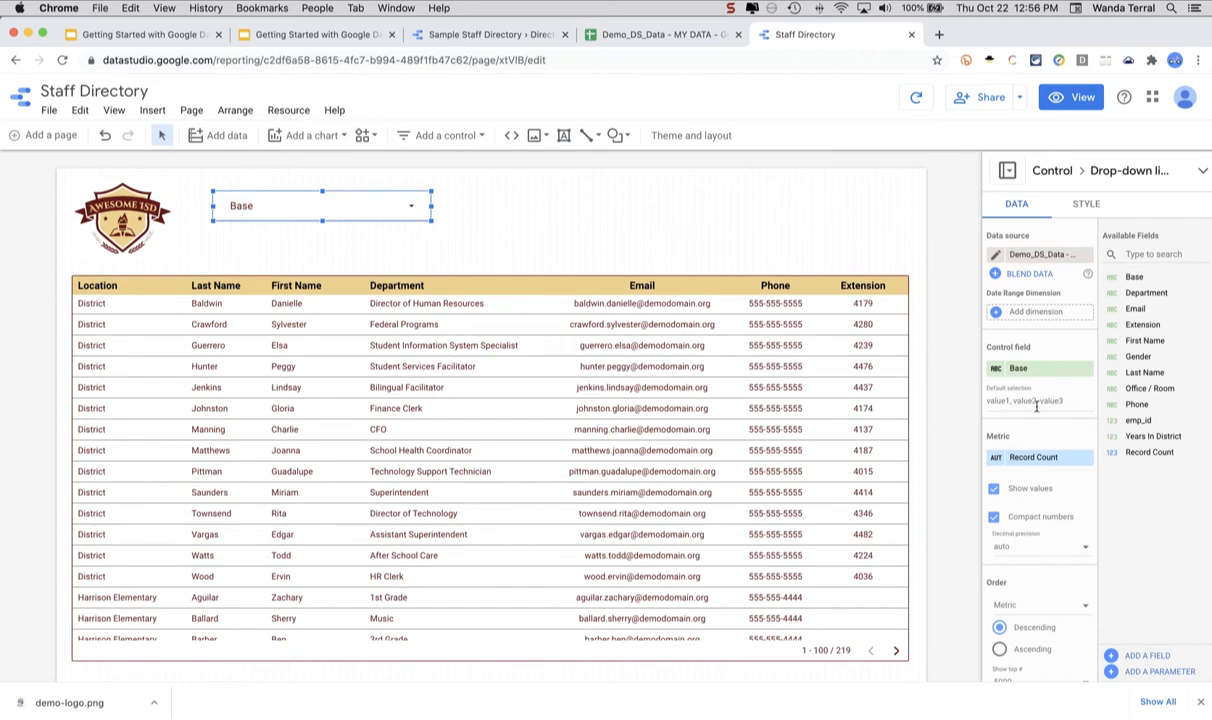
pyautogui.click(996, 373)
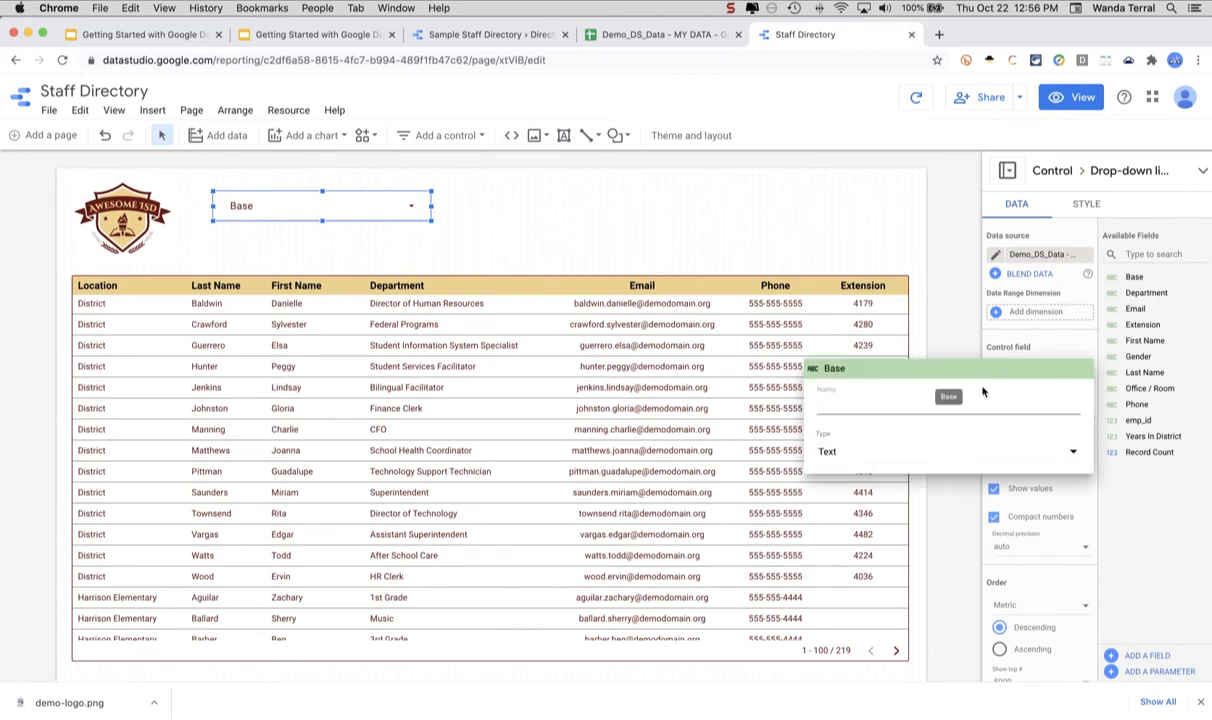
pyautogui.write('Locatio')
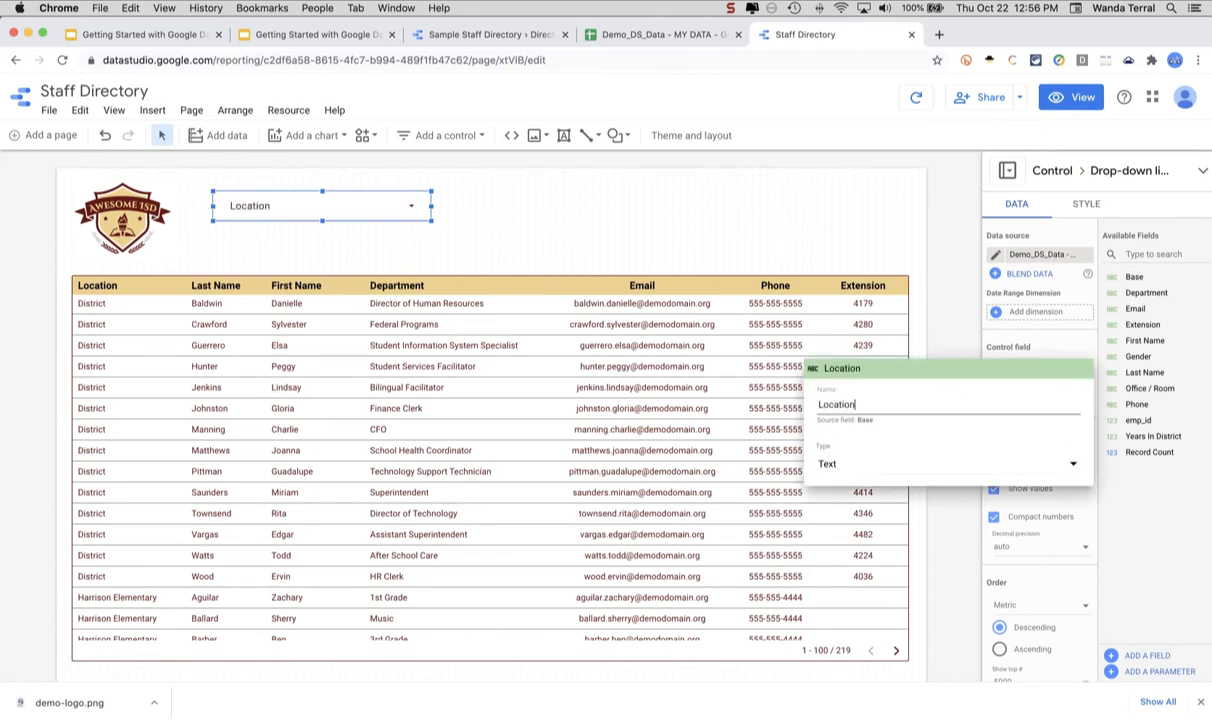
pyautogui.write('n')
pyautogui.press('Return')
pyautogui.click(502, 207)
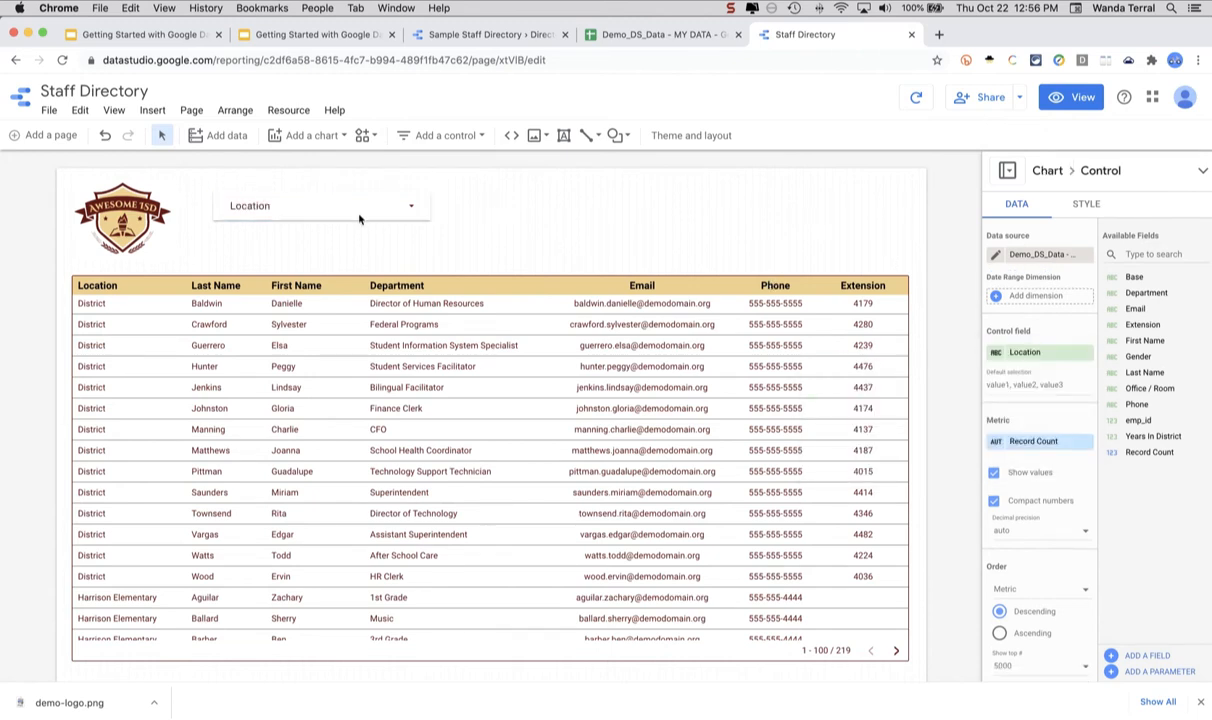
pyautogui.moveTo(357, 217)
pyautogui.mouseDown()
pyautogui.moveTo(346, 227)
pyautogui.moveTo(341, 217)
pyautogui.mouseUp()
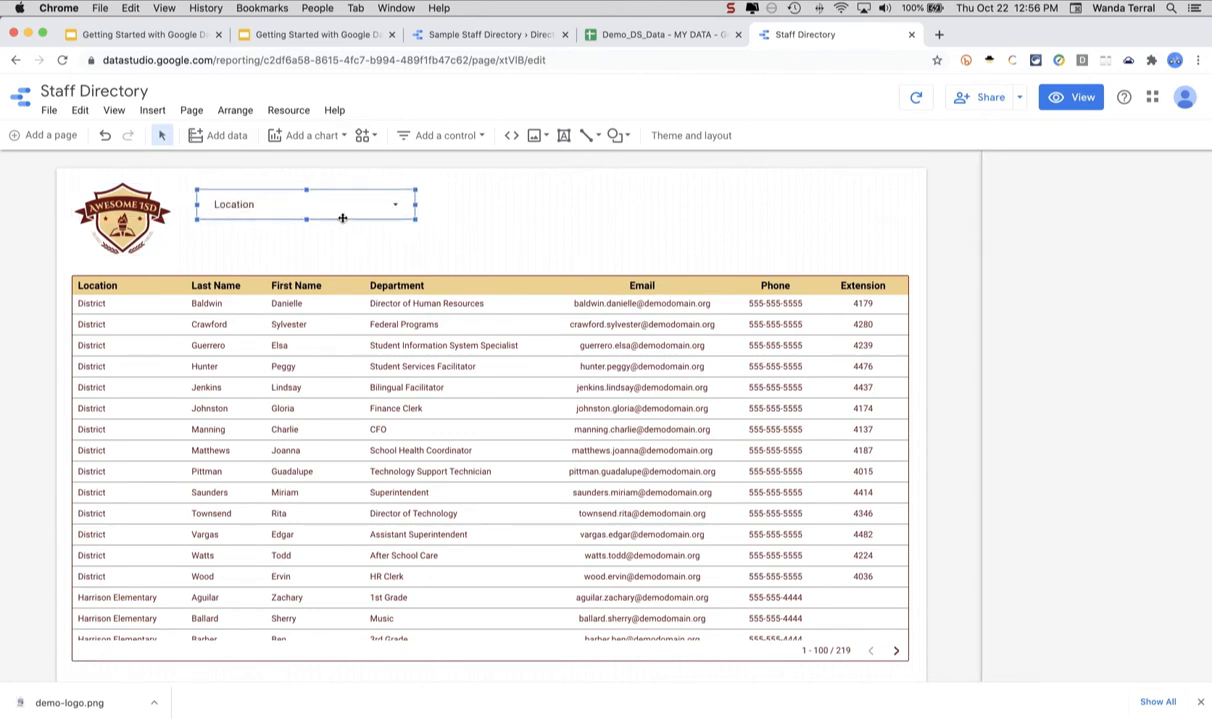
# - Preview the report, examine the choices in the Location filter, and return to editing
pyautogui.click(1084, 98)
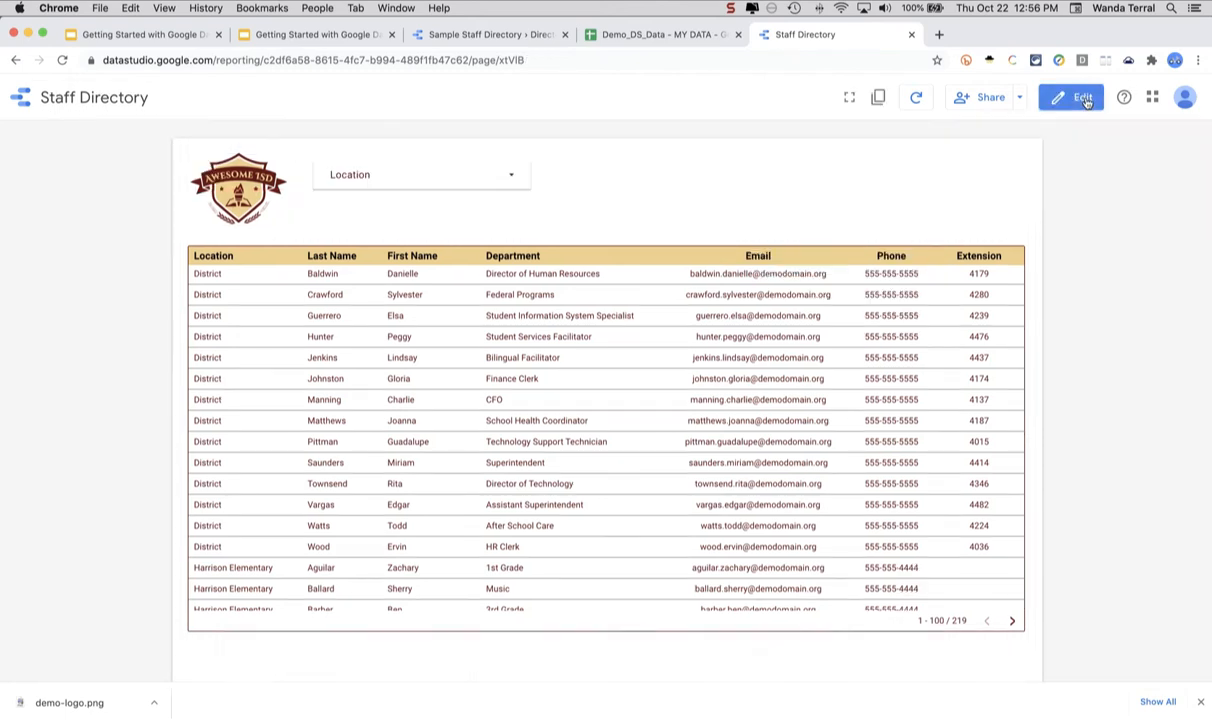
pyautogui.click(516, 179)
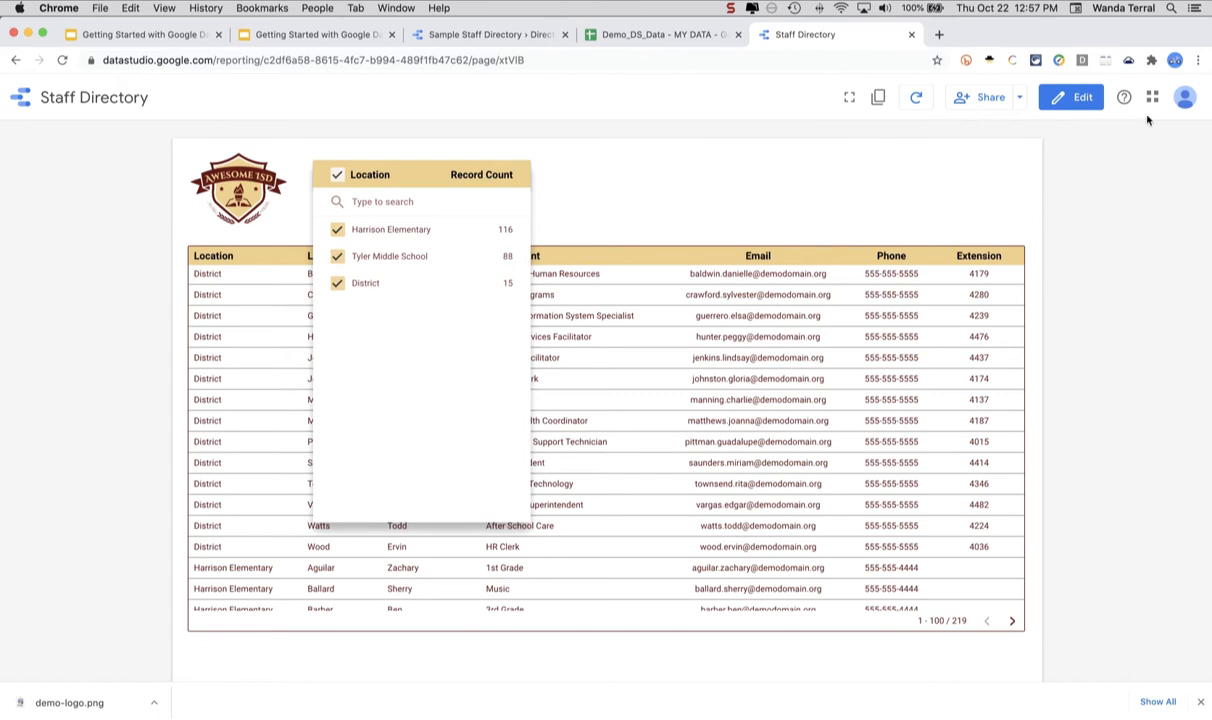
pyautogui.click(1077, 104)
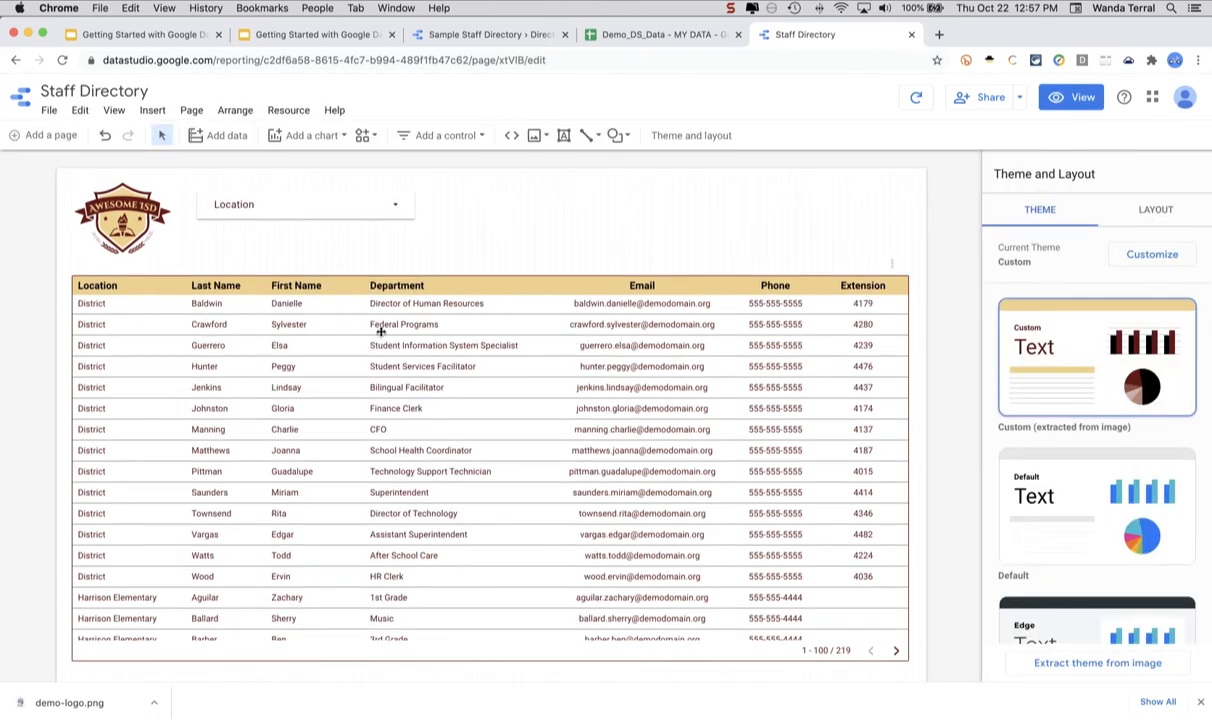
# - Narrow the Location control and give it a dark red theme-coloured border with a border shadow
pyautogui.click(321, 205)
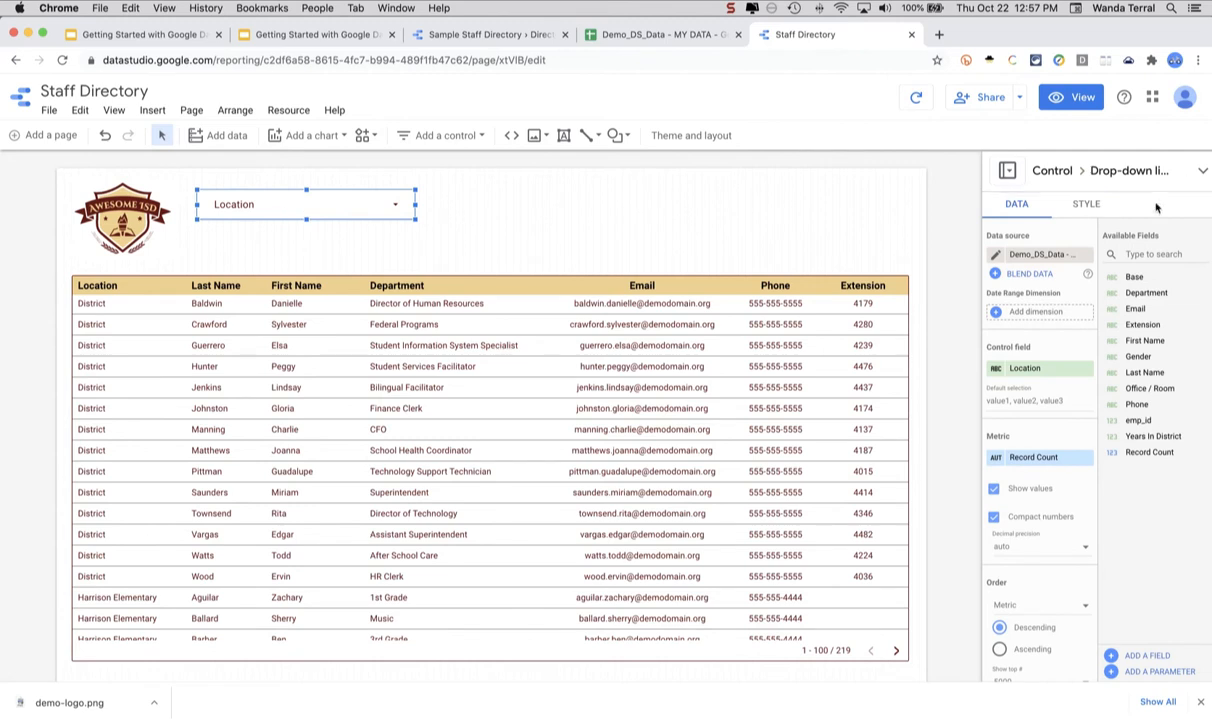
pyautogui.moveTo(416, 205); pyautogui.dragTo(373, 204)
pyautogui.click(1090, 207)
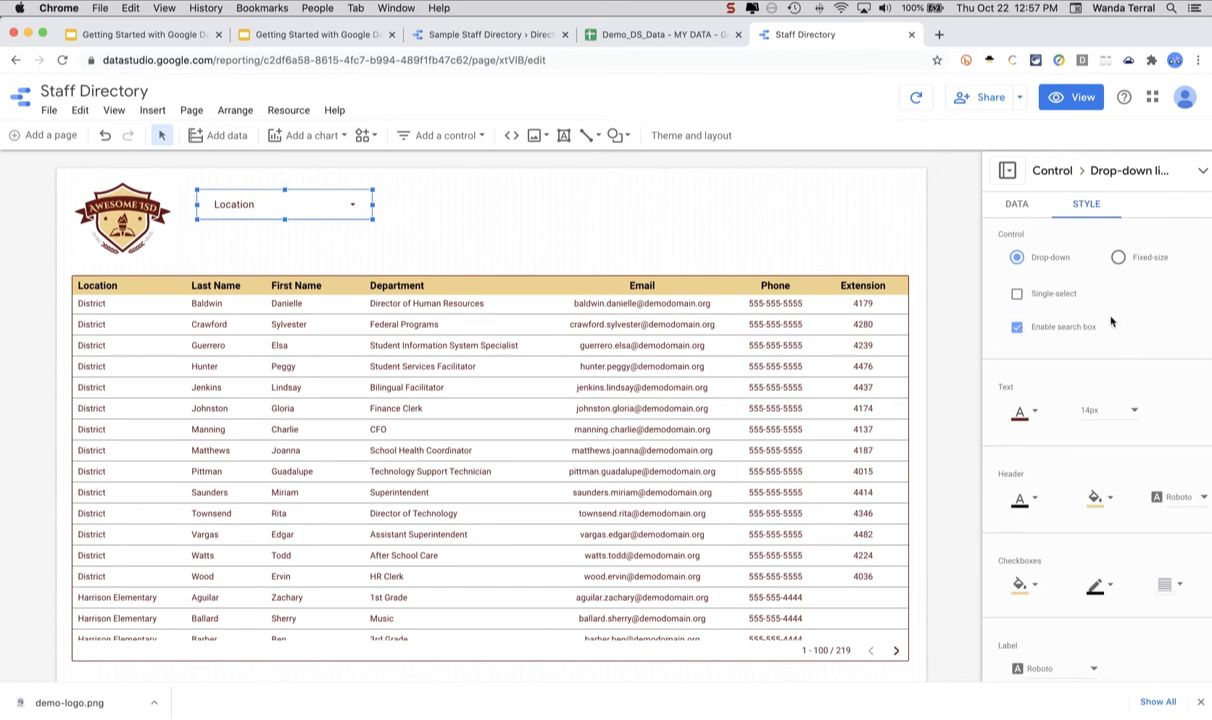
pyautogui.scroll(-3, 1094, 368)
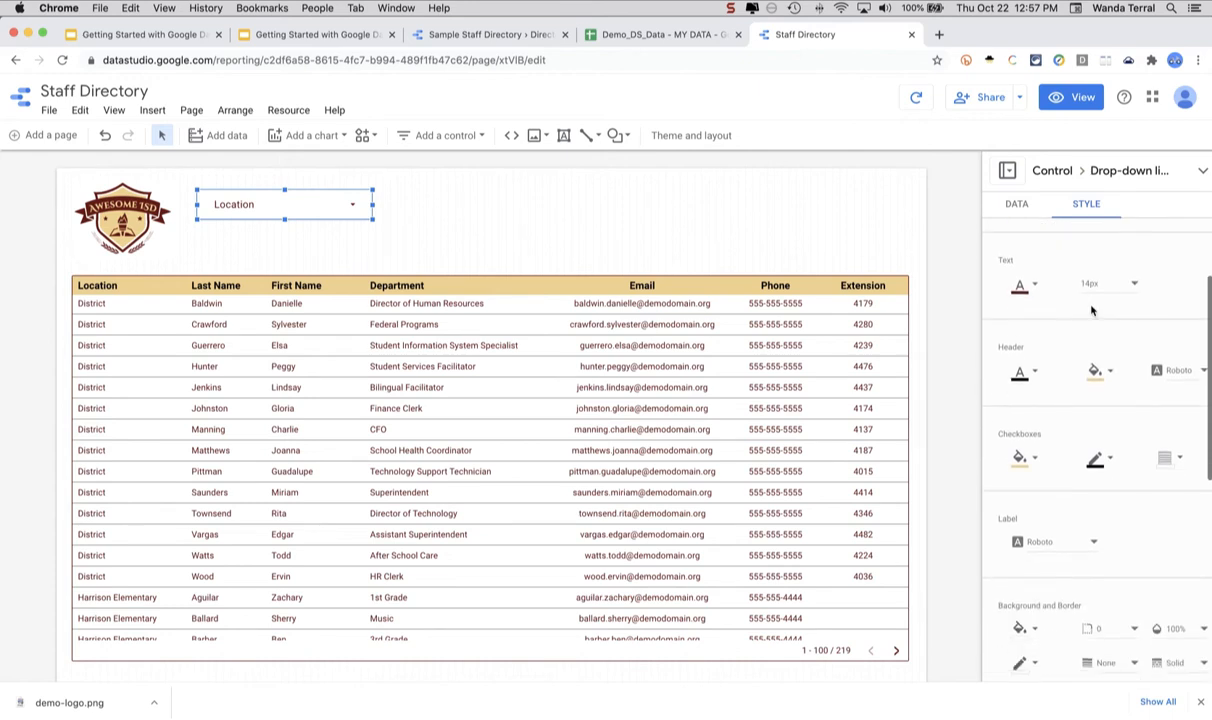
pyautogui.scroll(-1, 1106, 345)
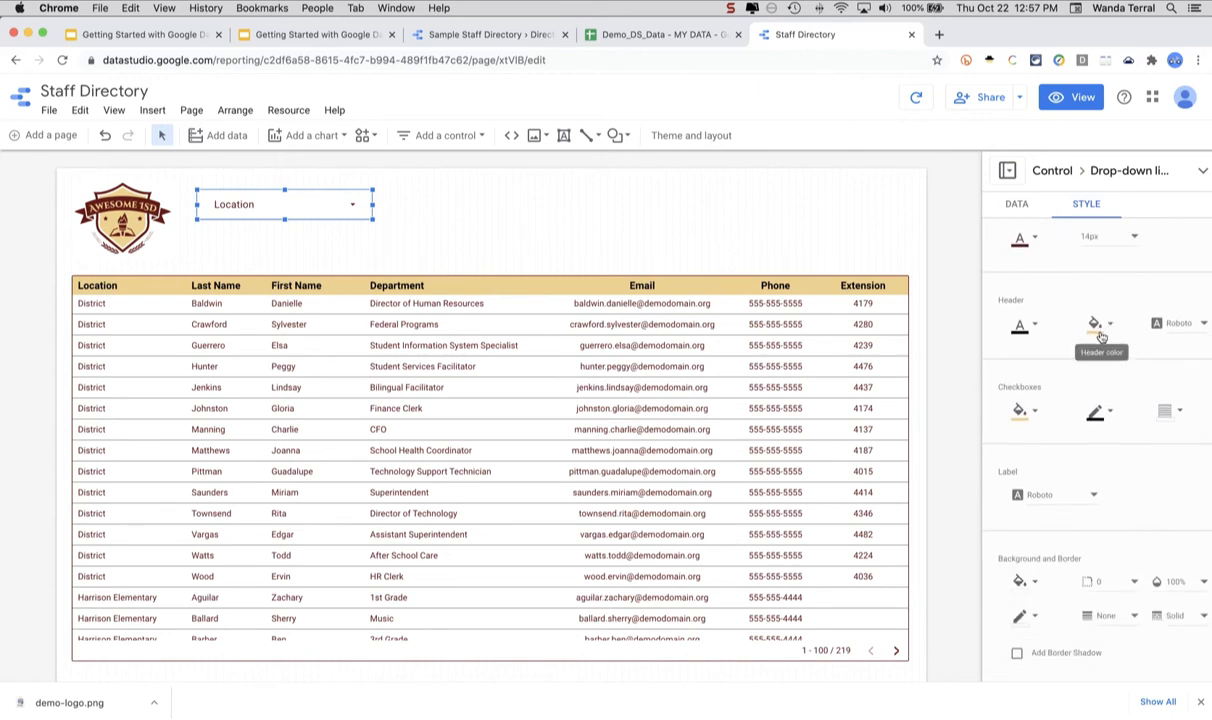
pyautogui.scroll(-2, 1102, 330)
pyautogui.scroll(-2, 1101, 337)
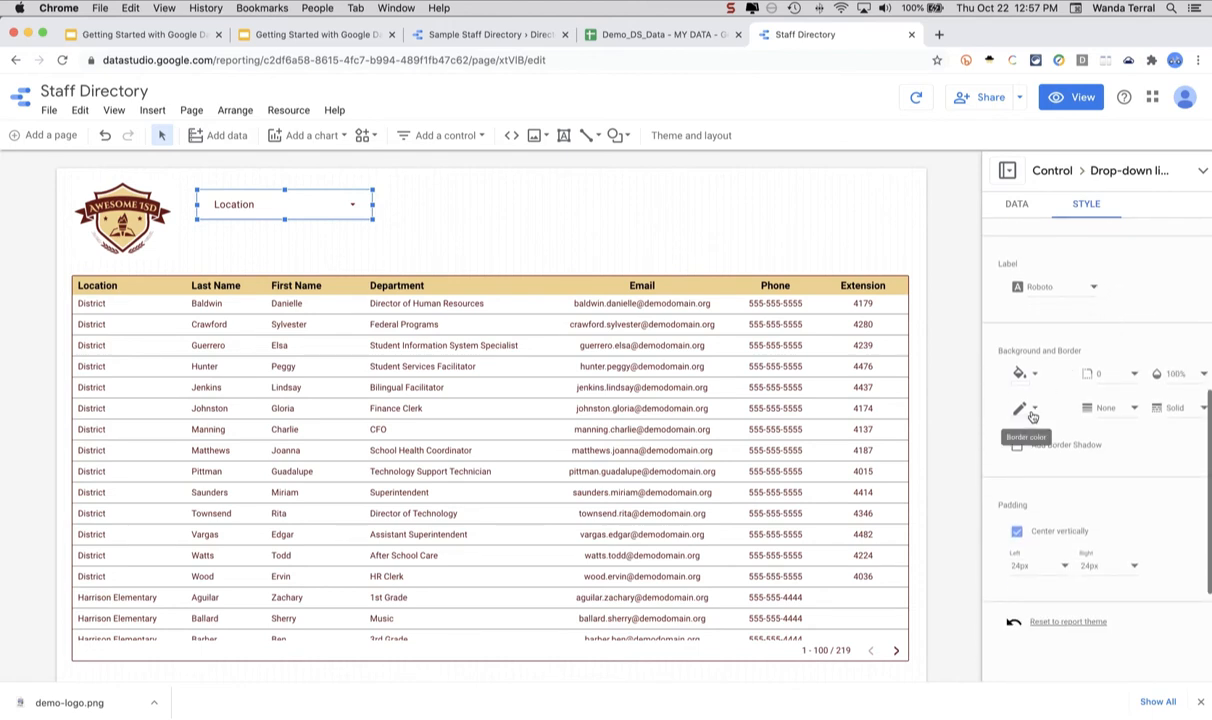
pyautogui.click(1034, 412)
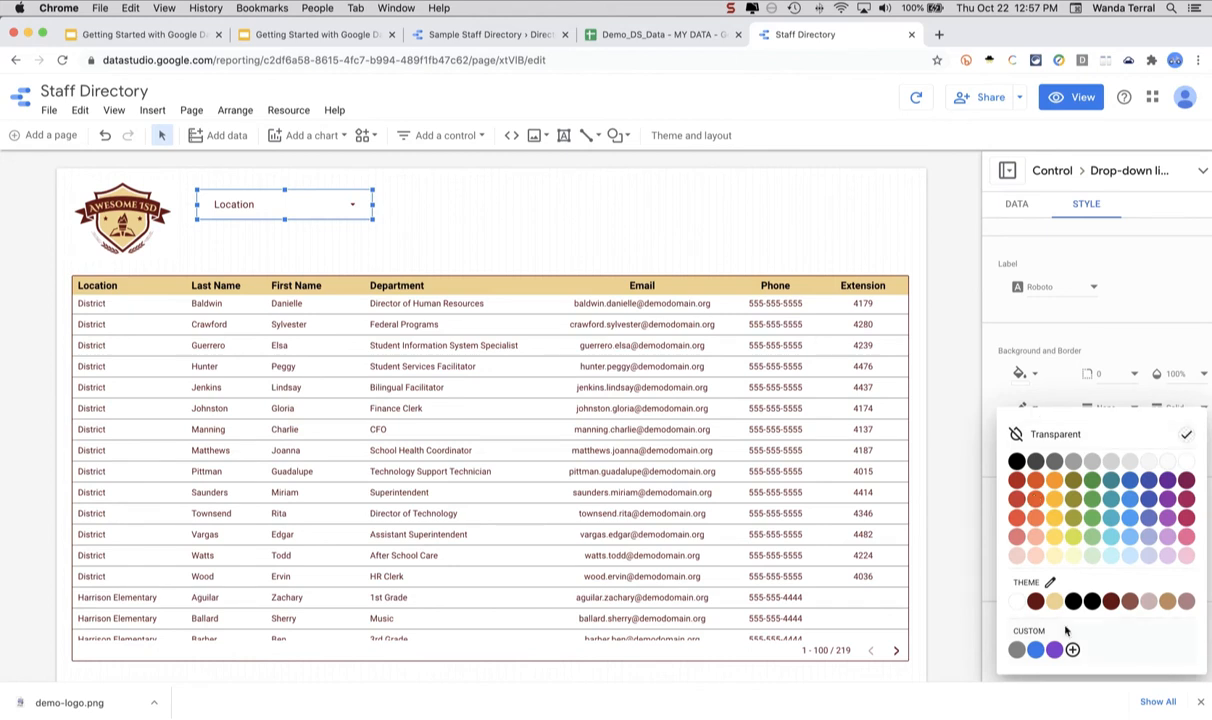
pyautogui.click(1036, 602)
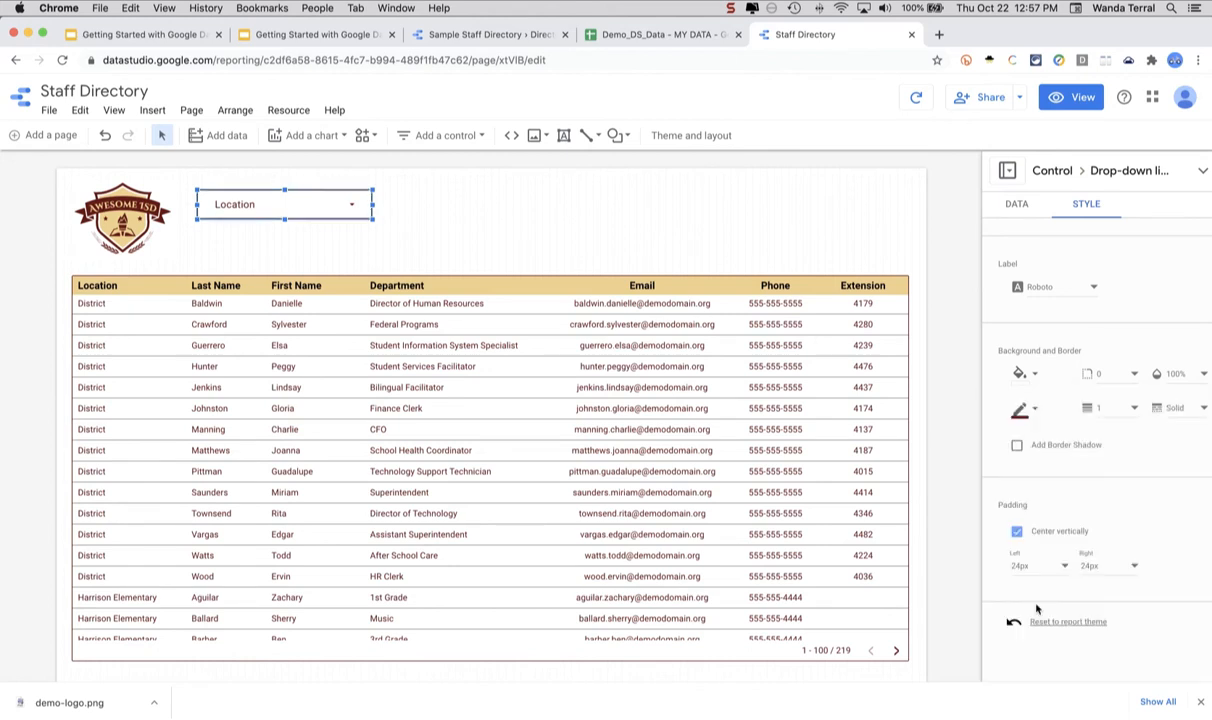
pyautogui.click(1018, 450)
pyautogui.scroll(-2, 1060, 470)
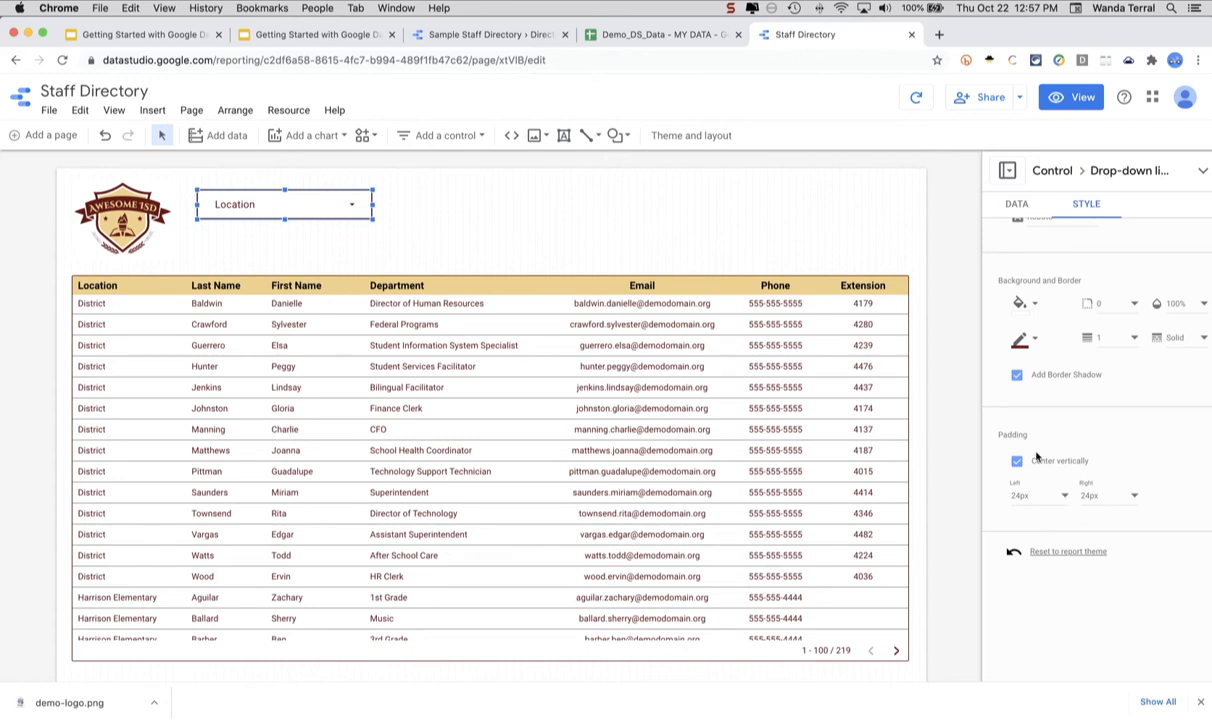
pyautogui.click(880, 191)
# - Nudge the Location control slightly upward, and check its drop-down list in the report preview
pyautogui.moveTo(311, 203)
pyautogui.mouseDown()
pyautogui.moveTo(305, 213)
pyautogui.moveTo(306, 200)
pyautogui.mouseUp()
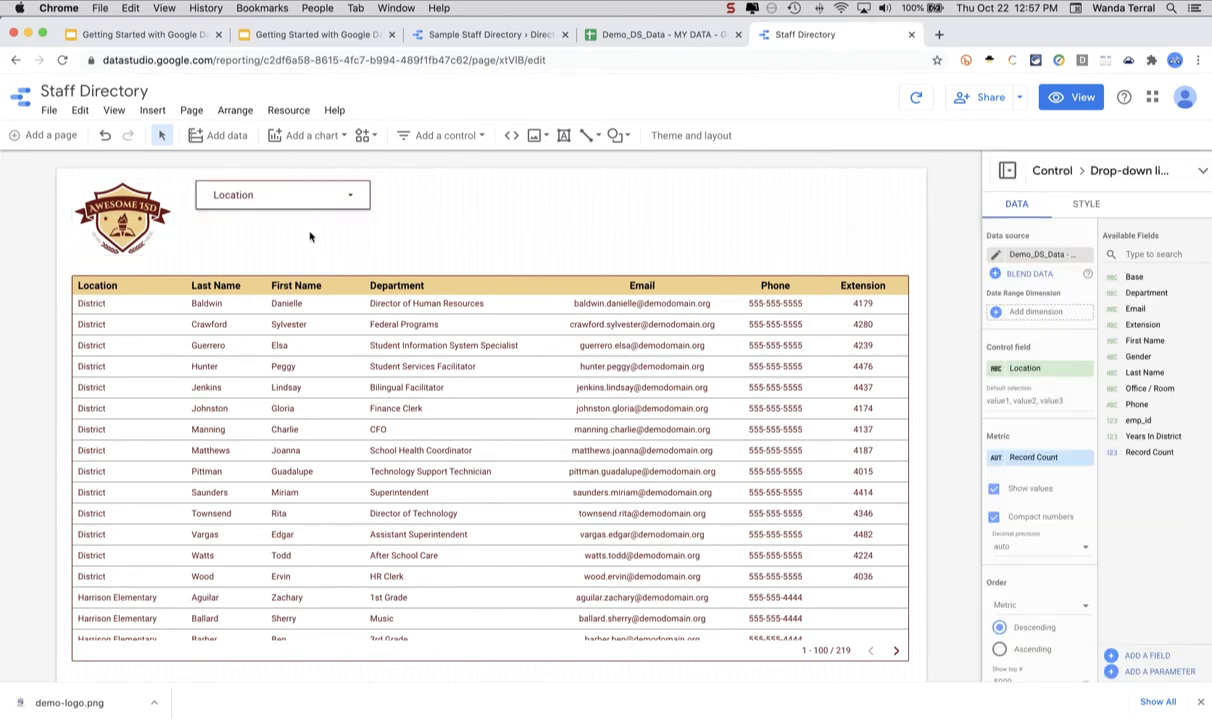
pyautogui.click(311, 235)
pyautogui.click(1074, 97)
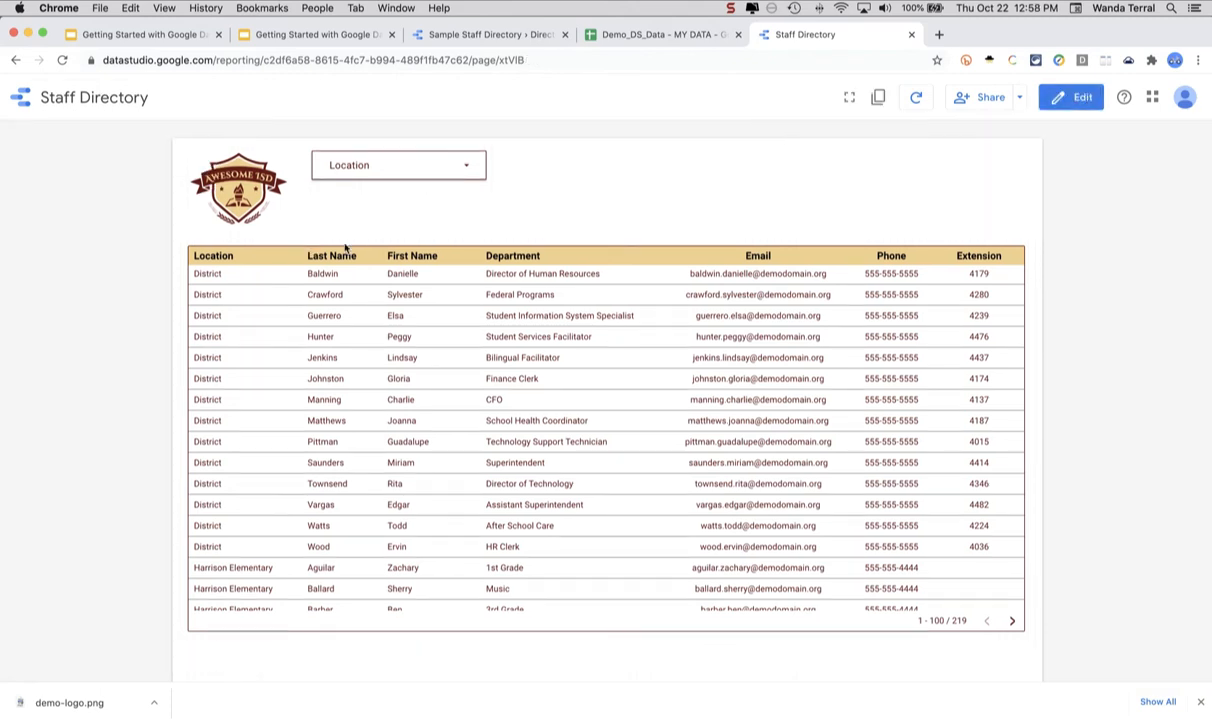
pyautogui.click(461, 178)
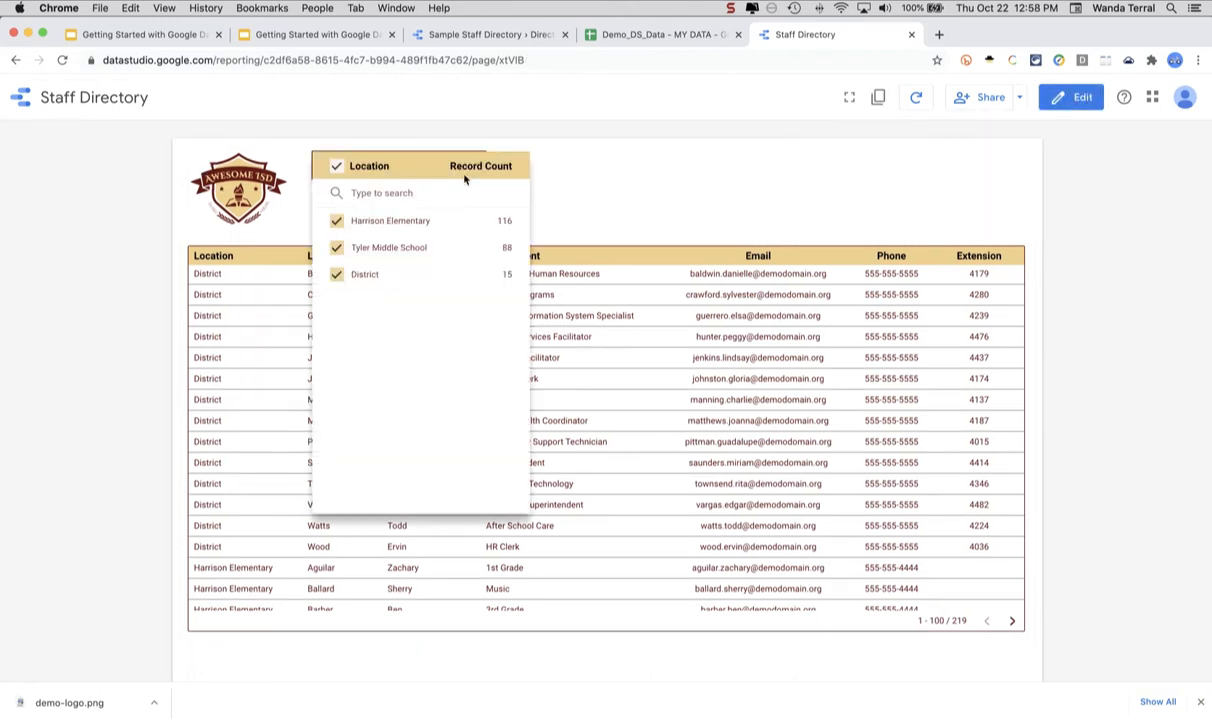
pyautogui.click(565, 174)
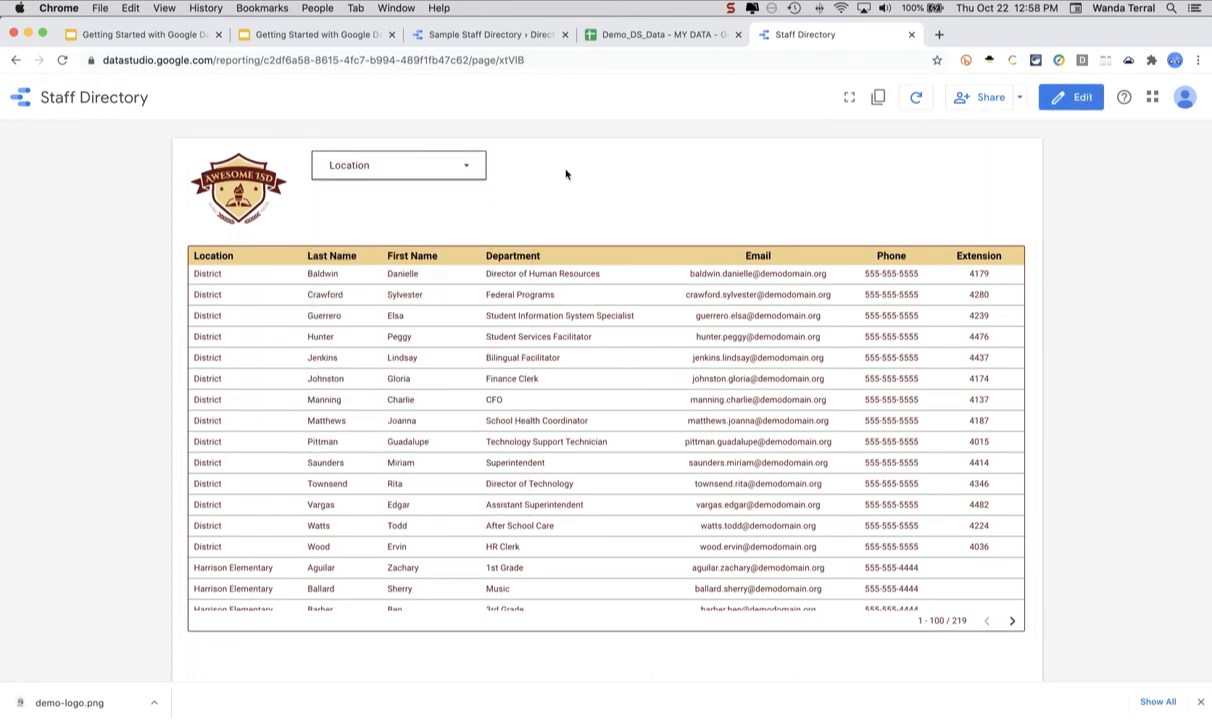
pyautogui.click(1072, 97)
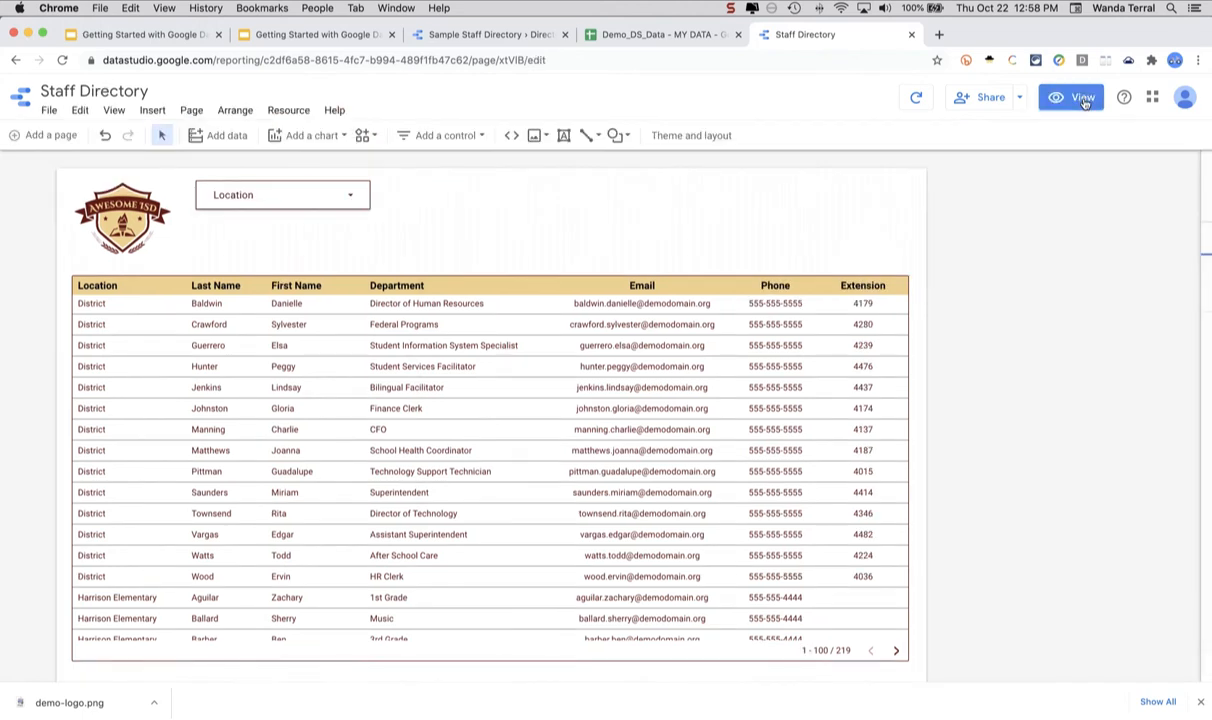
# - Nudge the Location control slightly down, and compare it with the filter row in the Sample Staff Directory report
pyautogui.click(308, 200)
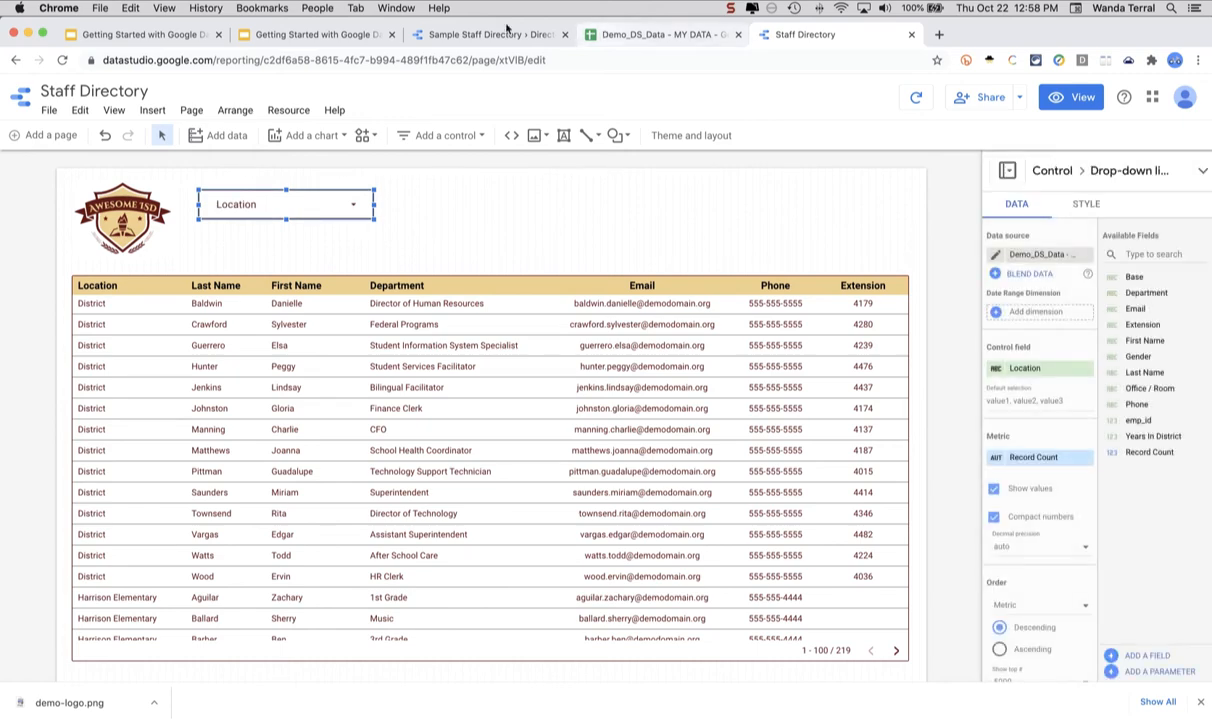
pyautogui.click(451, 36)
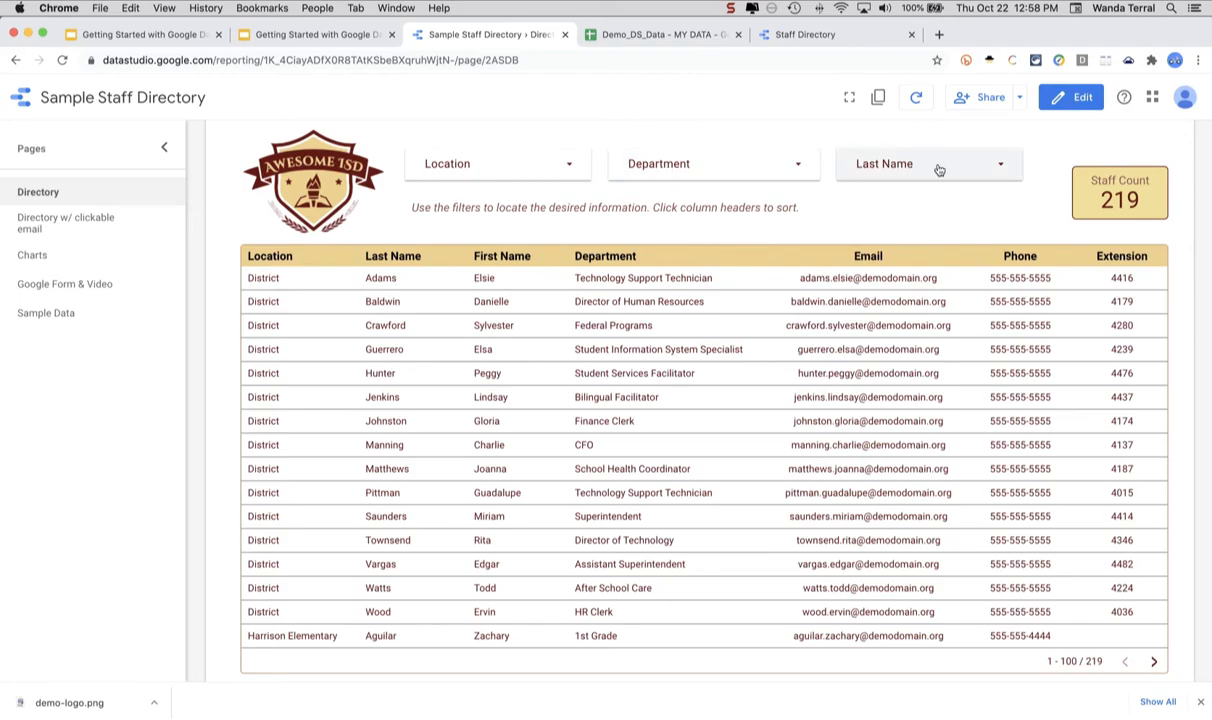
pyautogui.click(790, 35)
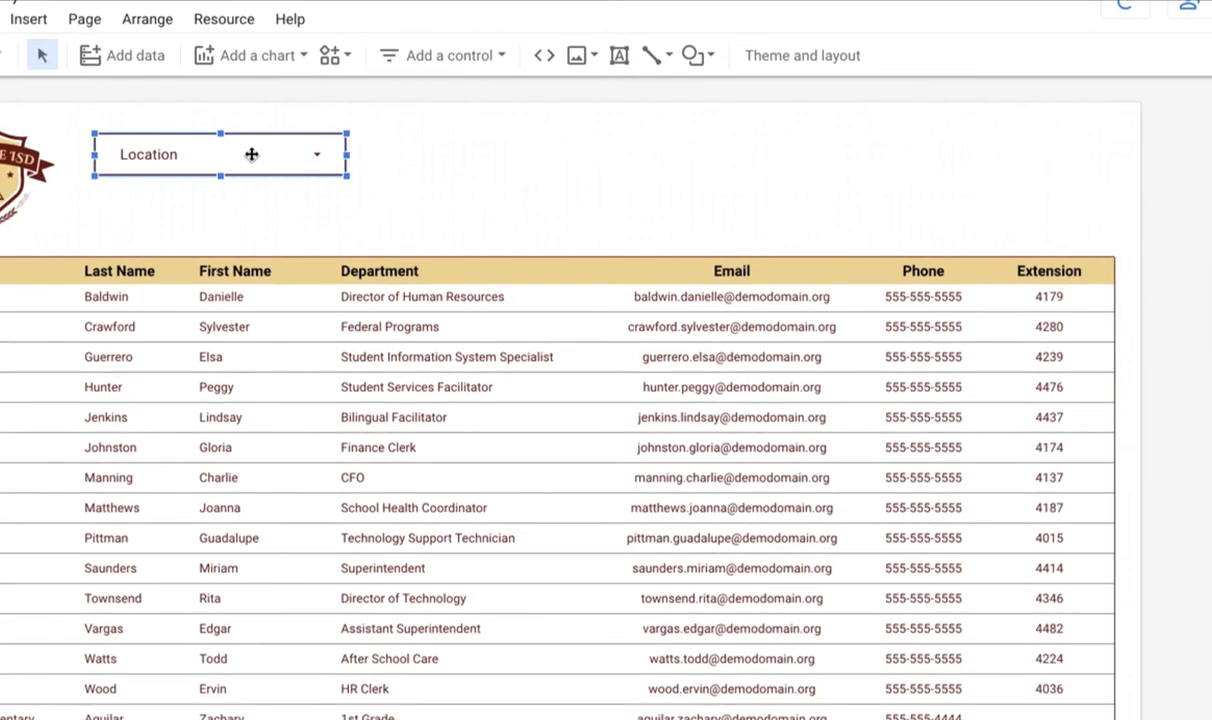
# - Copy and paste the Location control, and align the copy beside the original in the same row above the table
pyautogui.rightClick(251, 154)
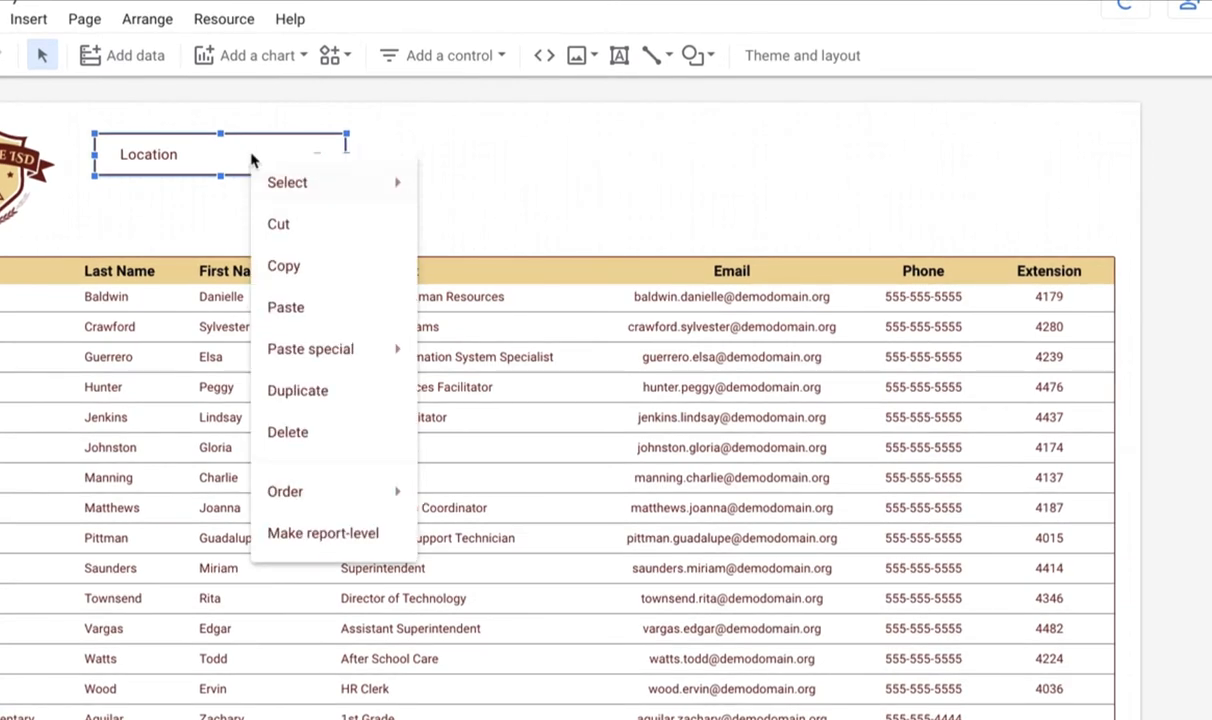
pyautogui.click(282, 268)
pyautogui.rightClick(422, 148)
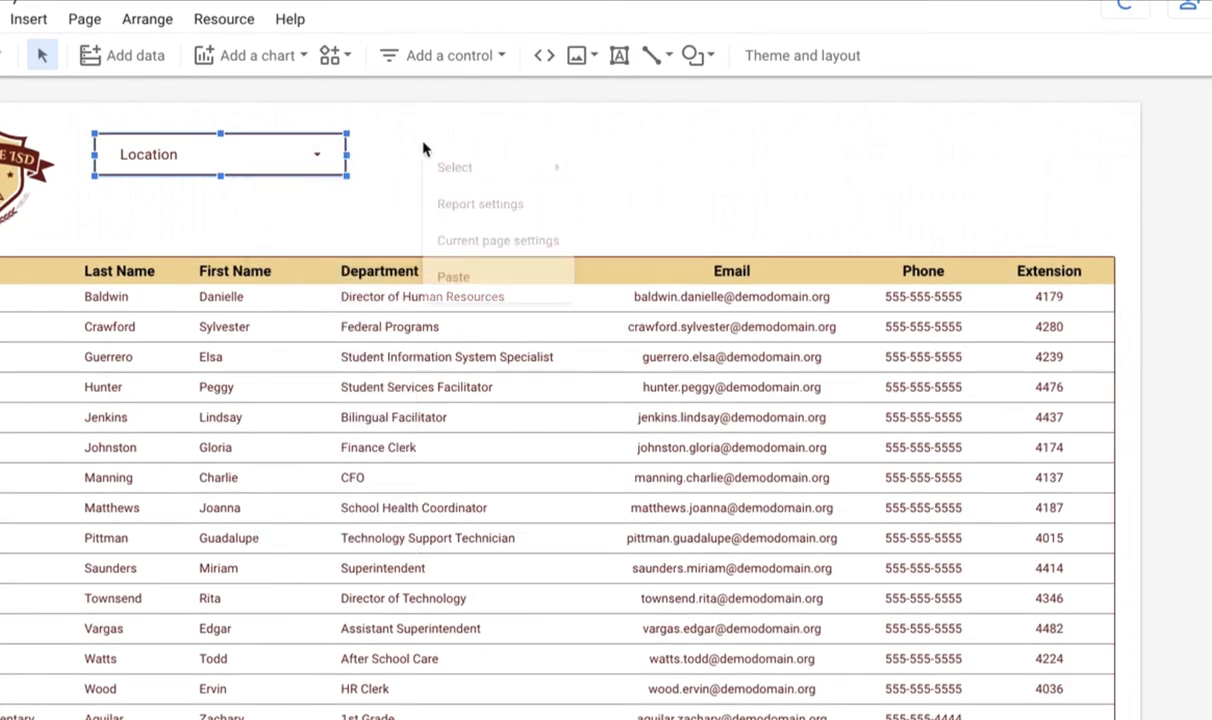
pyautogui.click(450, 296)
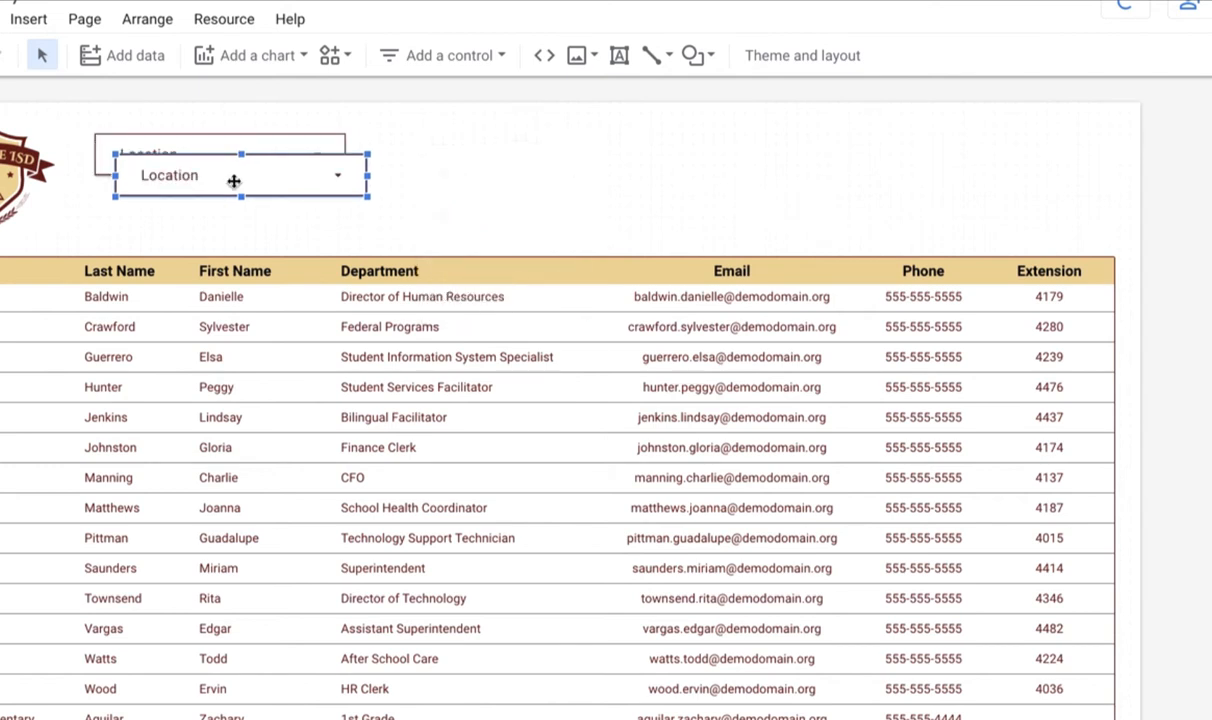
pyautogui.moveTo(236, 181); pyautogui.dragTo(506, 168)
# - Duplicate the second Location control and place the new copy as the third control in the row, evenly spaced
pyautogui.rightClick(506, 170)
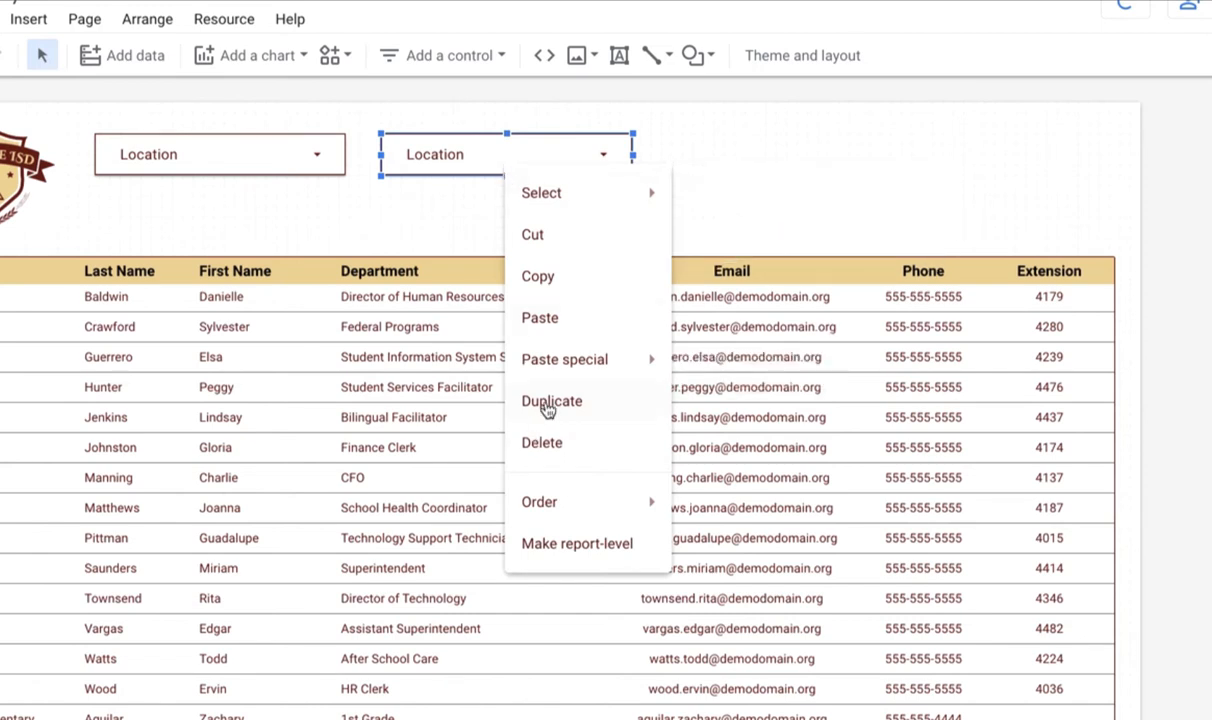
pyautogui.rightClick(580, 408)
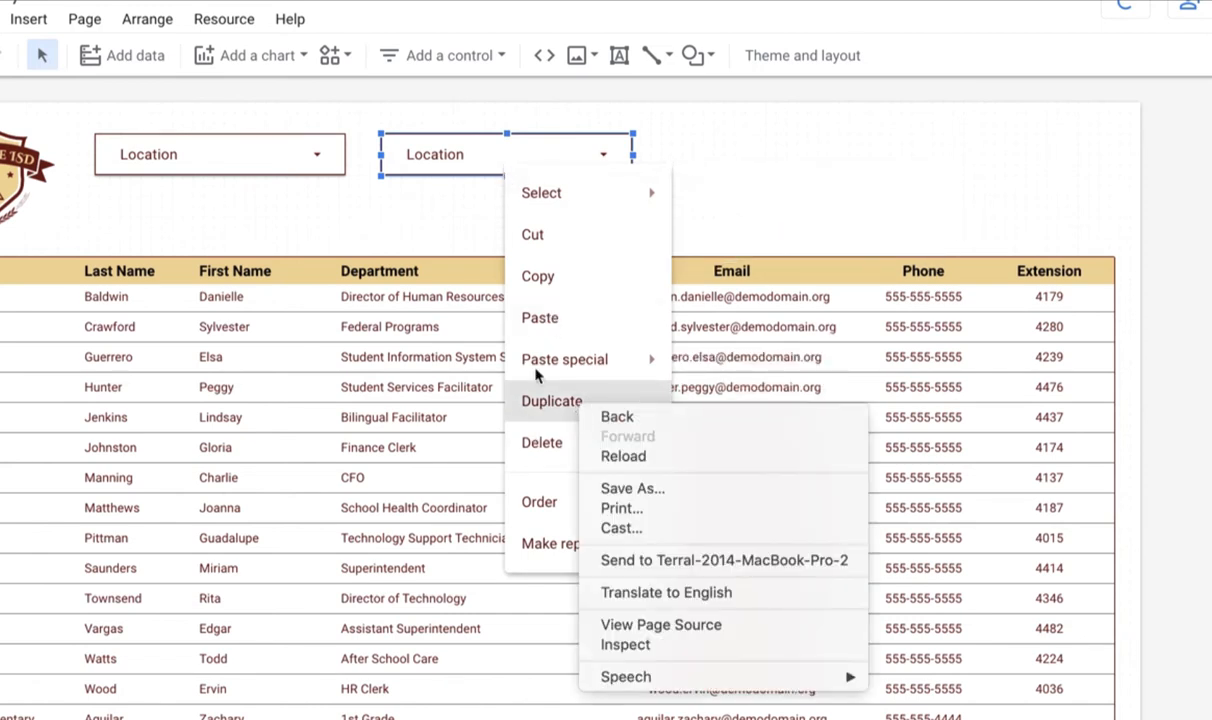
pyautogui.press('Escape')
pyautogui.click(540, 402)
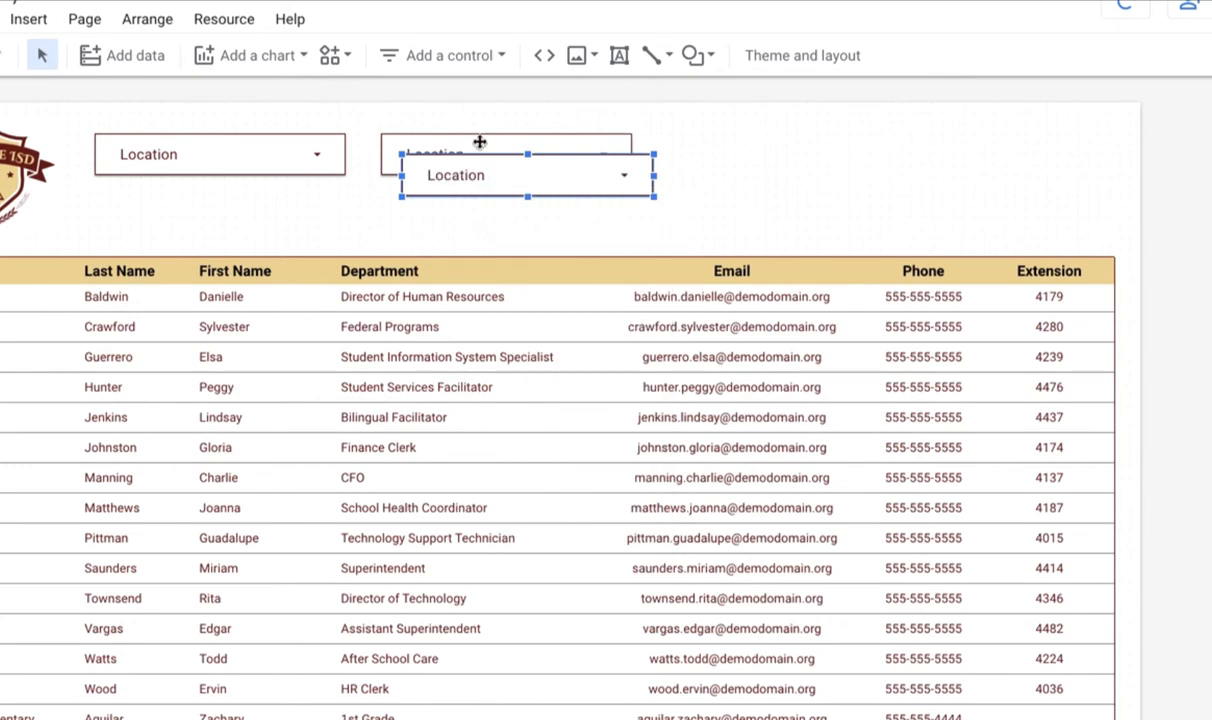
pyautogui.moveTo(460, 176); pyautogui.dragTo(722, 154)
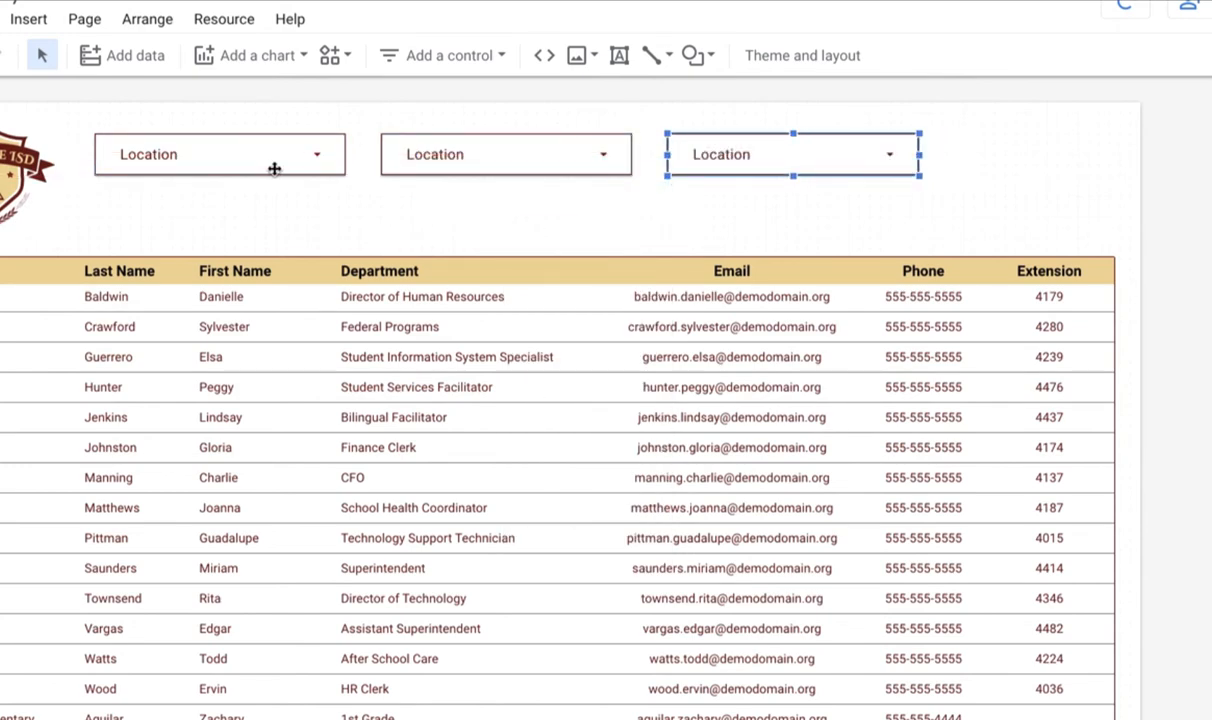
# - Set the control field of the middle drop-down filter to Department
pyautogui.click(527, 160)
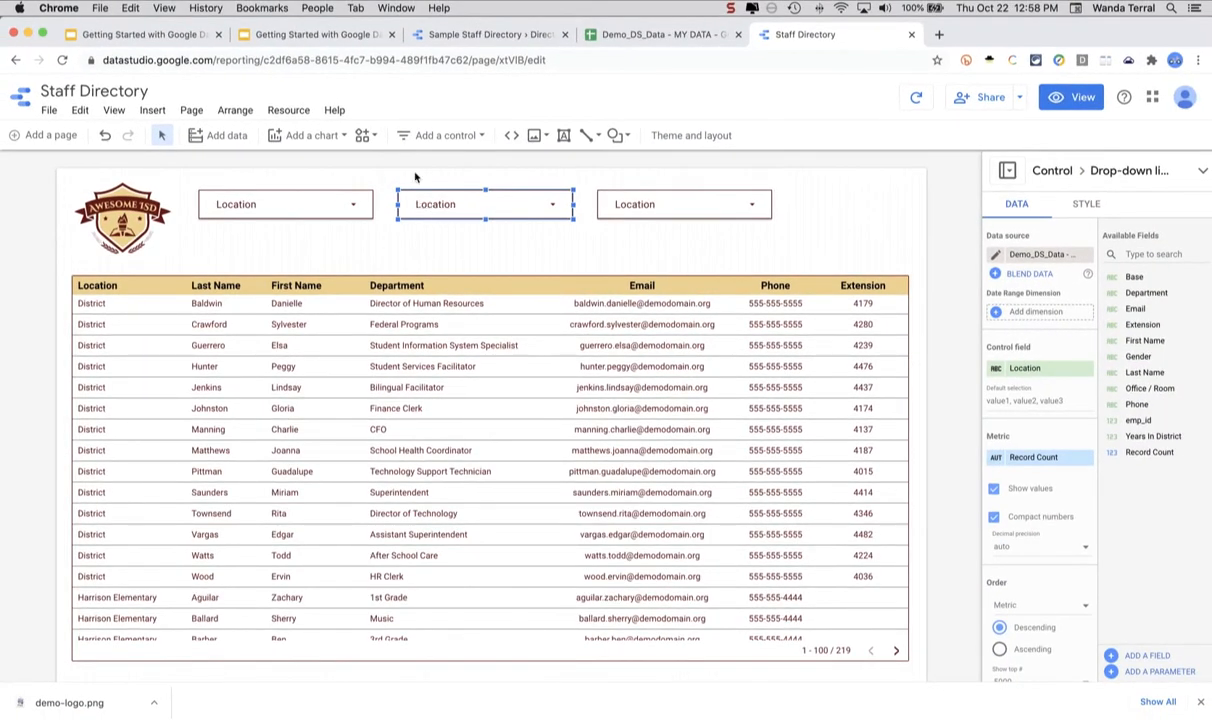
pyautogui.click(1058, 370)
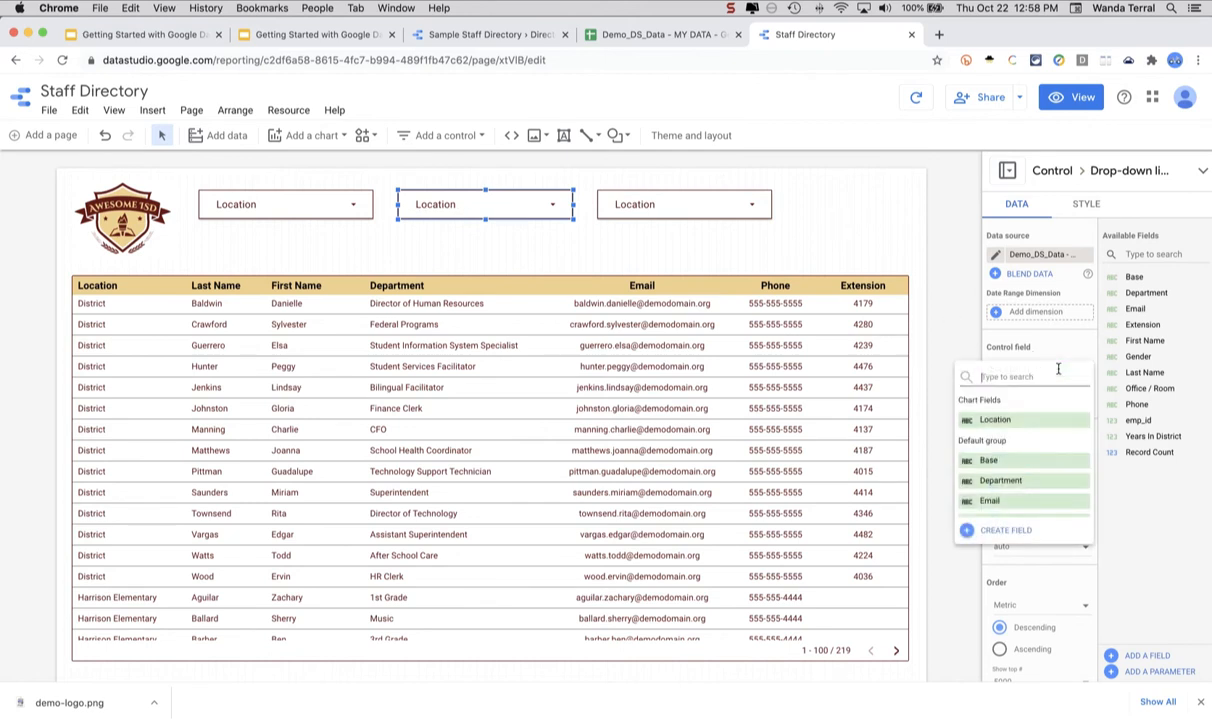
pyautogui.click(1033, 483)
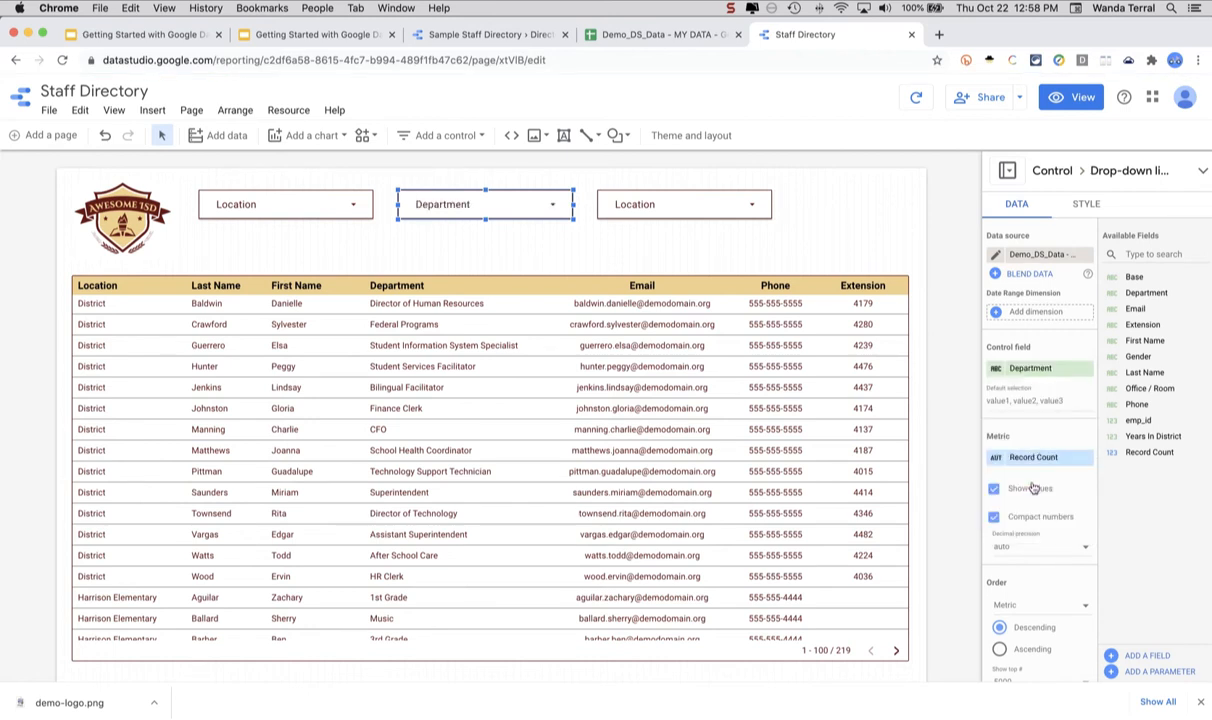
# - Set the control field of the third drop-down filter to Last Name and deselect it
pyautogui.click(681, 206)
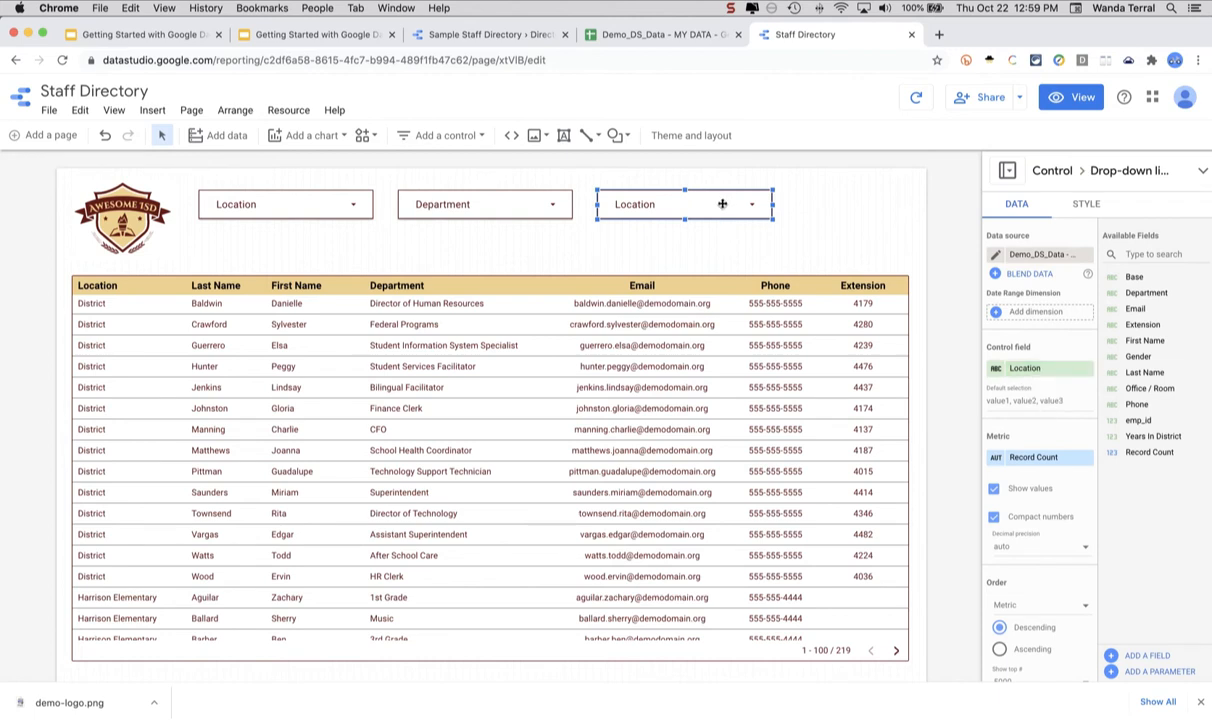
pyautogui.click(1050, 374)
pyautogui.scroll(-3, 1020, 466)
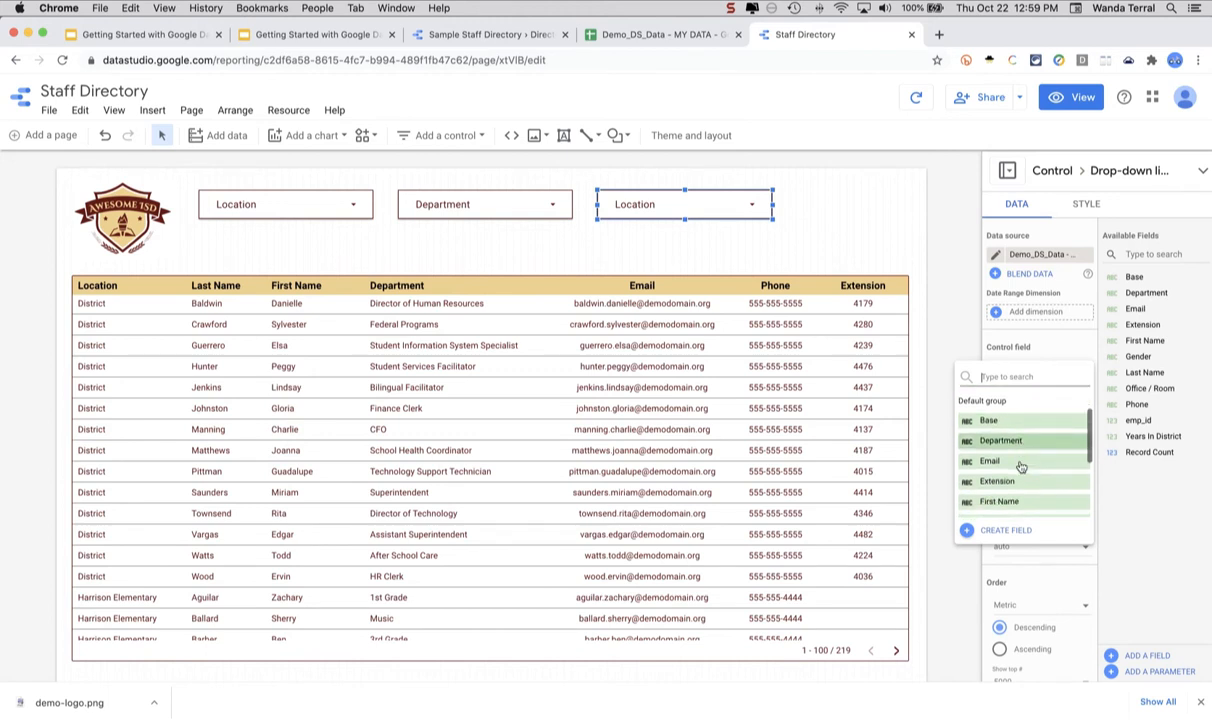
pyautogui.scroll(-2, 1020, 466)
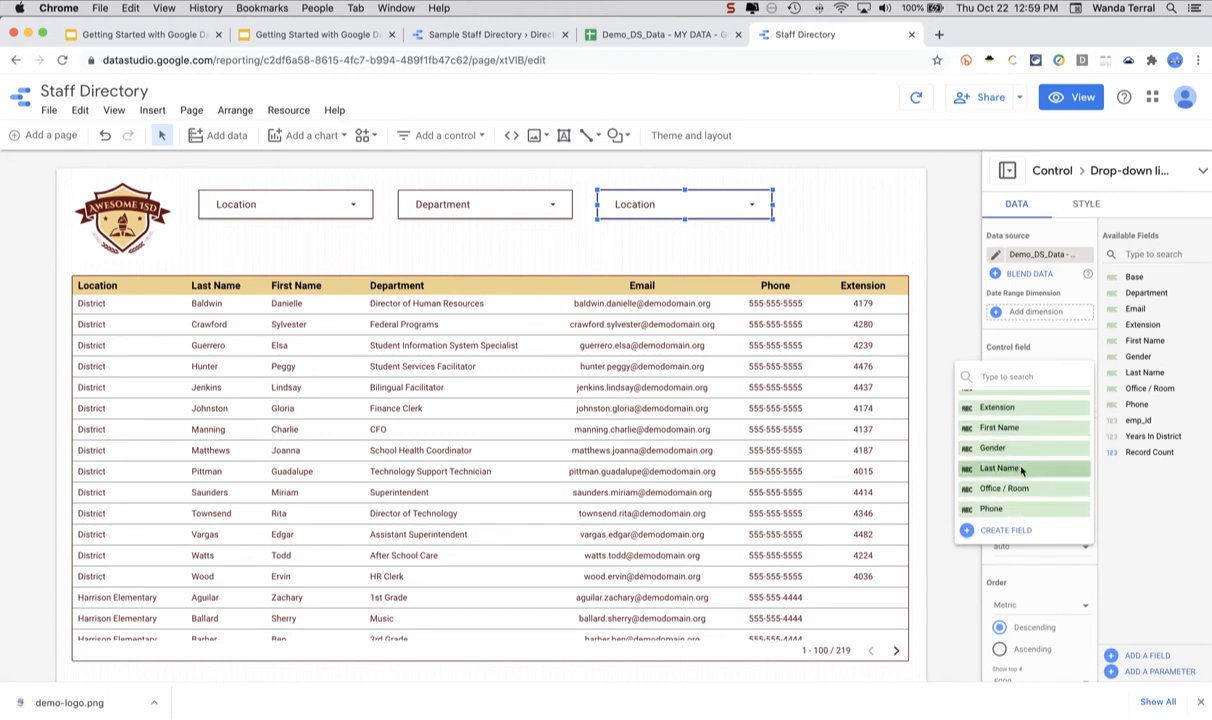
pyautogui.click(1020, 466)
pyautogui.click(938, 218)
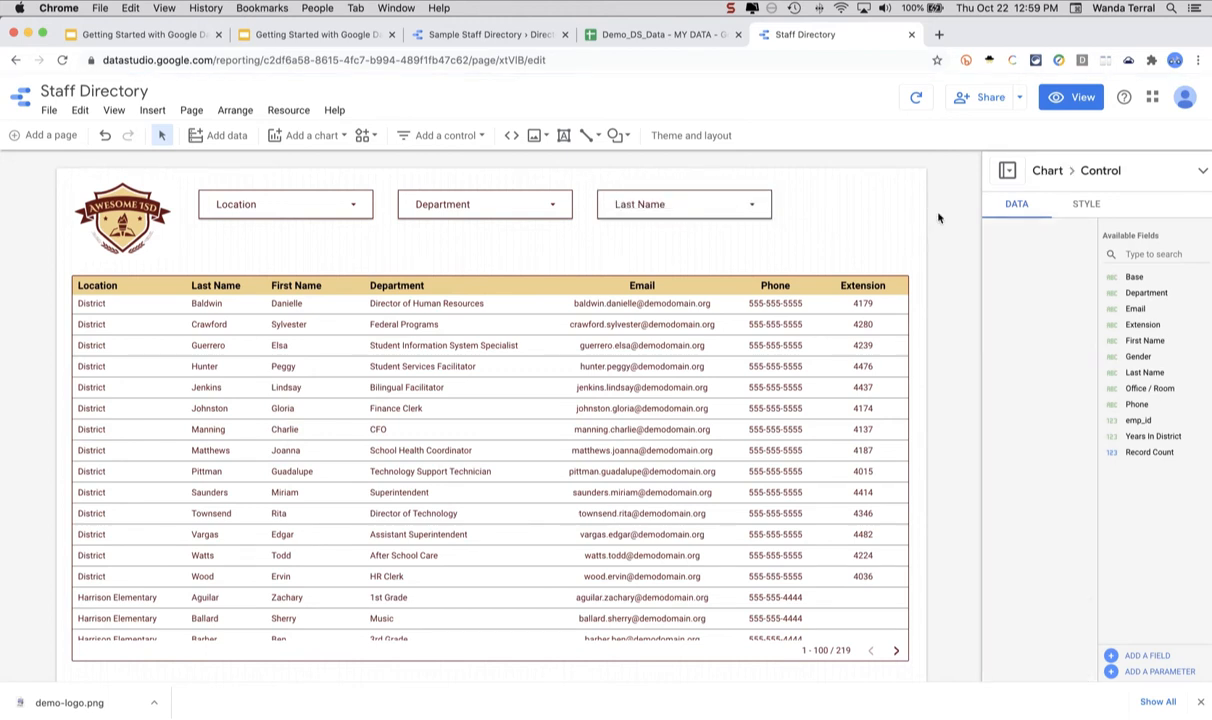
# - Preview the report, check the value lists of the Location, Department and Last Name filters, and return to editing
pyautogui.click(1078, 99)
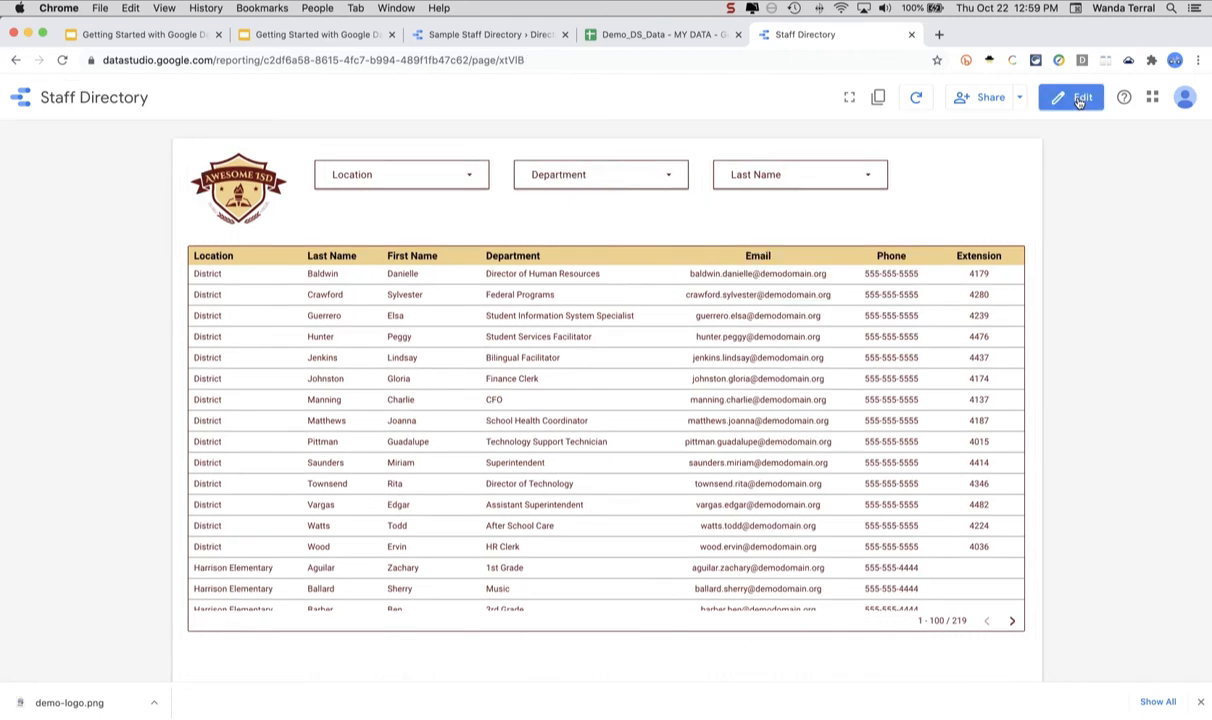
pyautogui.click(439, 177)
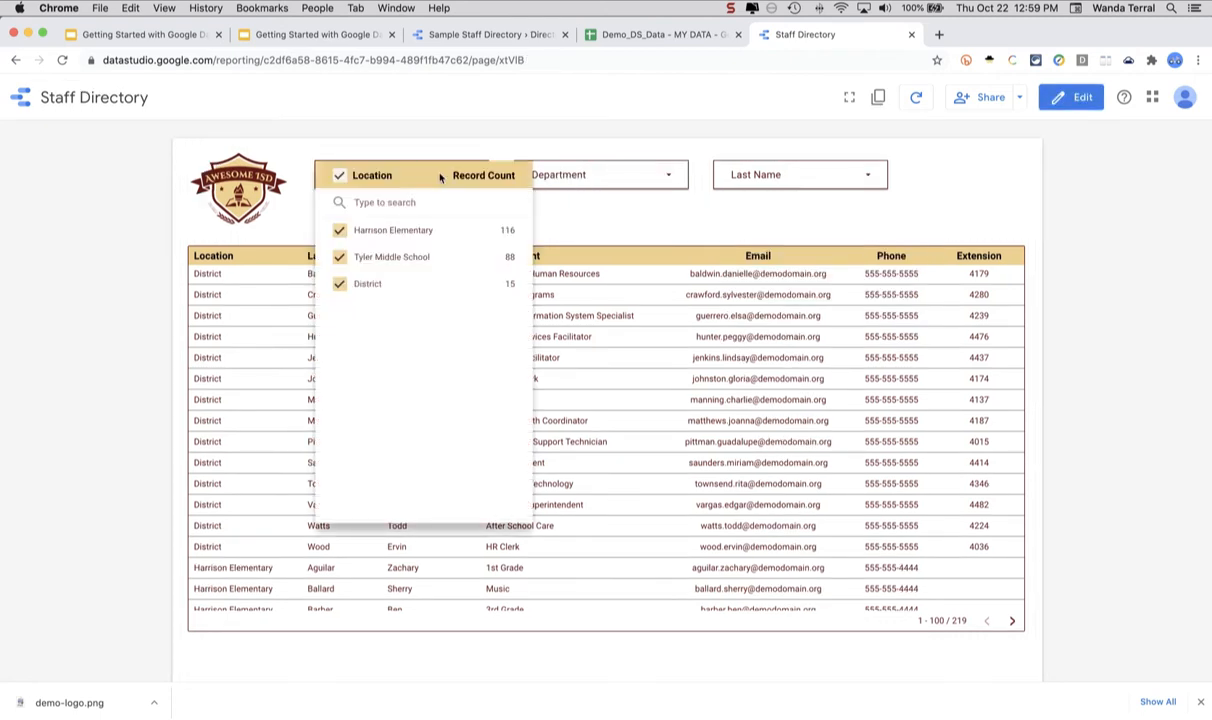
pyautogui.click(425, 137)
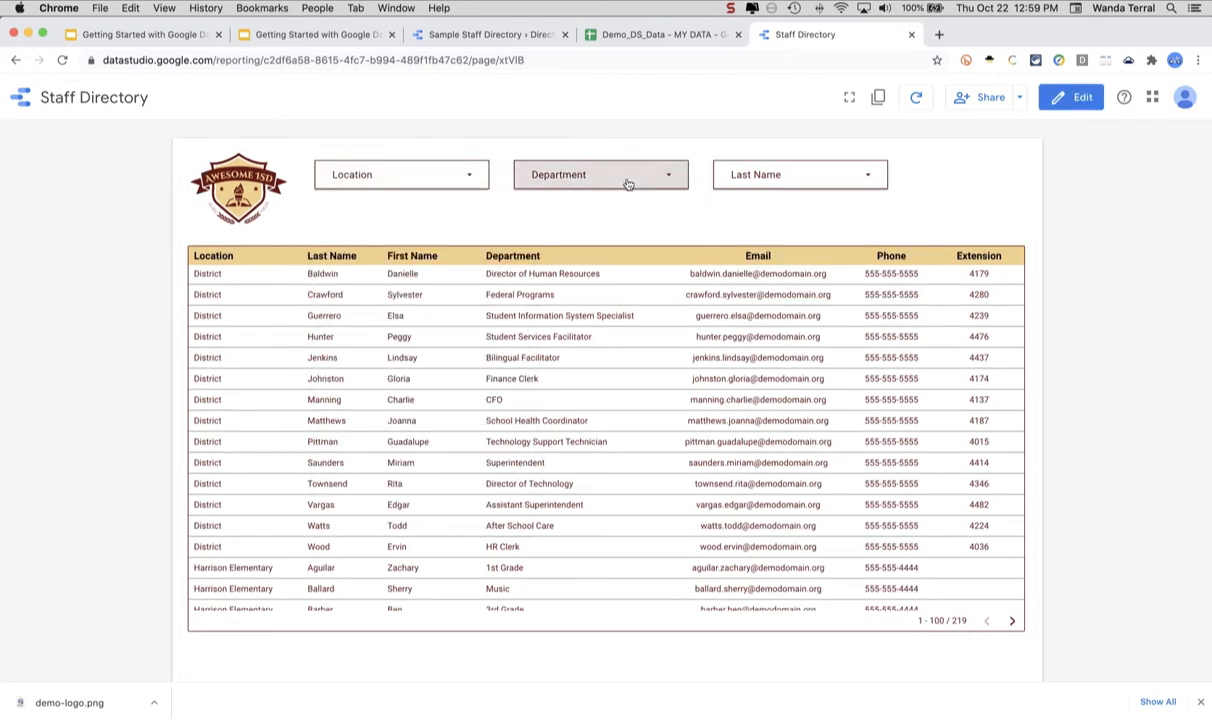
pyautogui.click(592, 174)
pyautogui.scroll(-5, 630, 246)
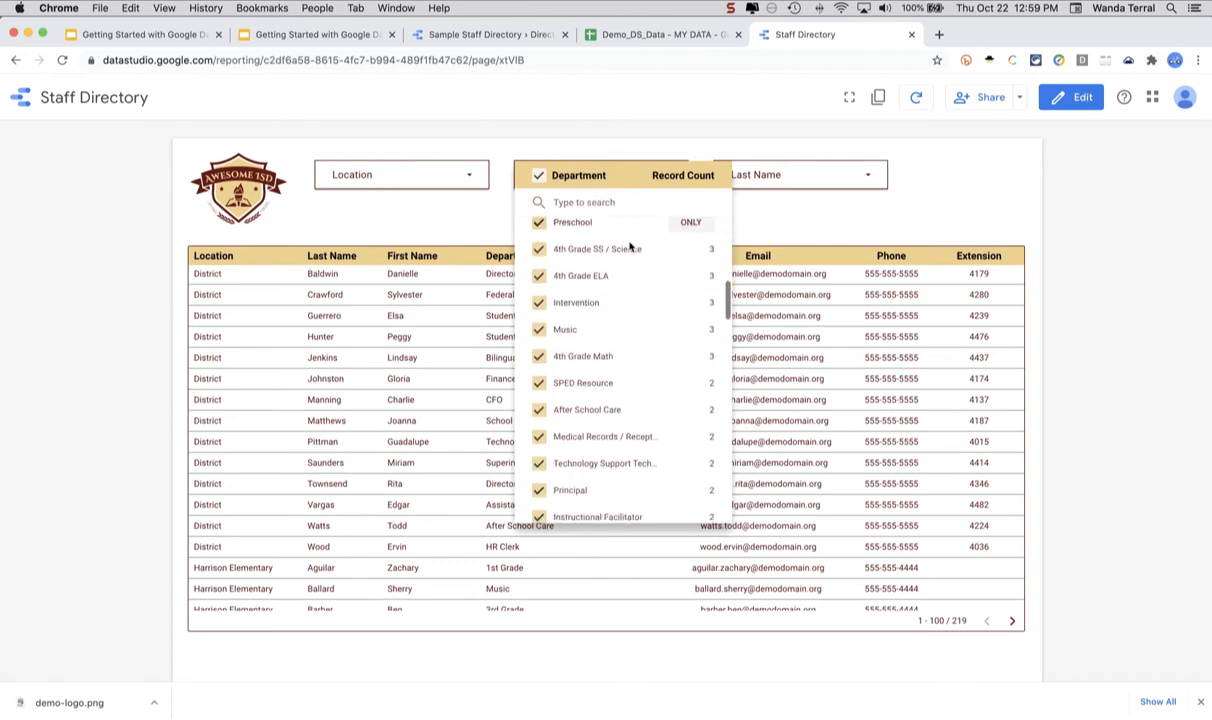
pyautogui.scroll(4, 630, 250)
pyautogui.click(649, 143)
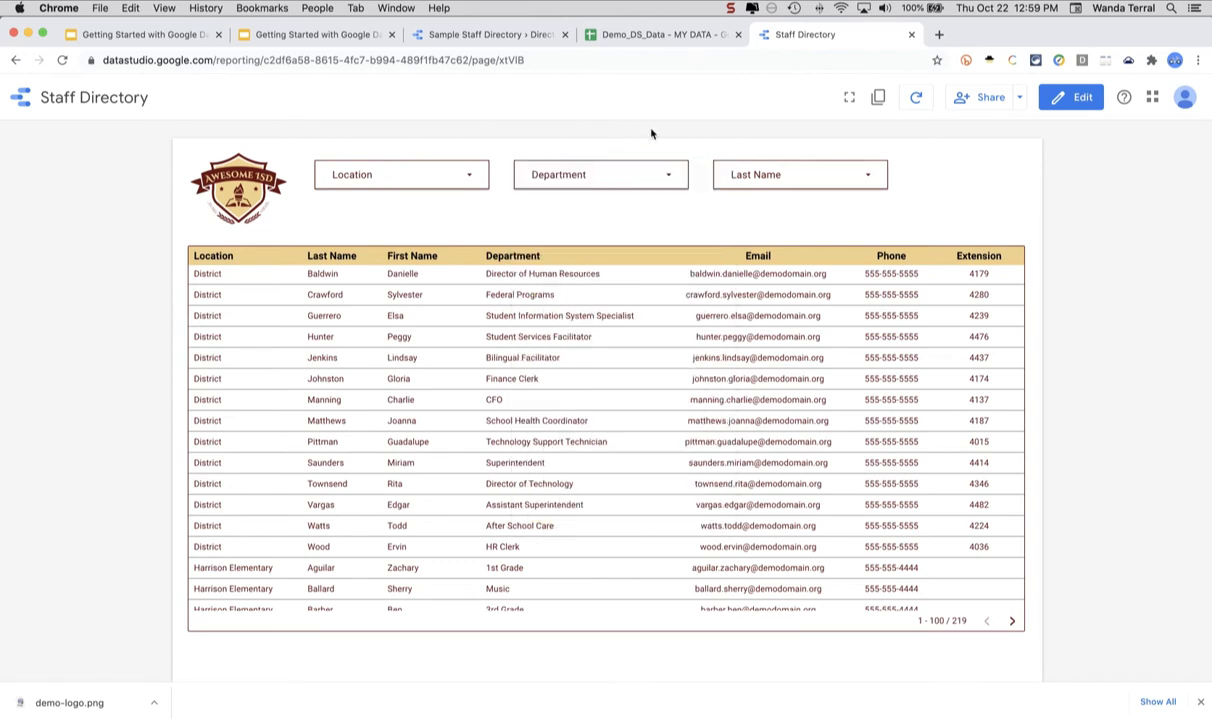
pyautogui.click(790, 178)
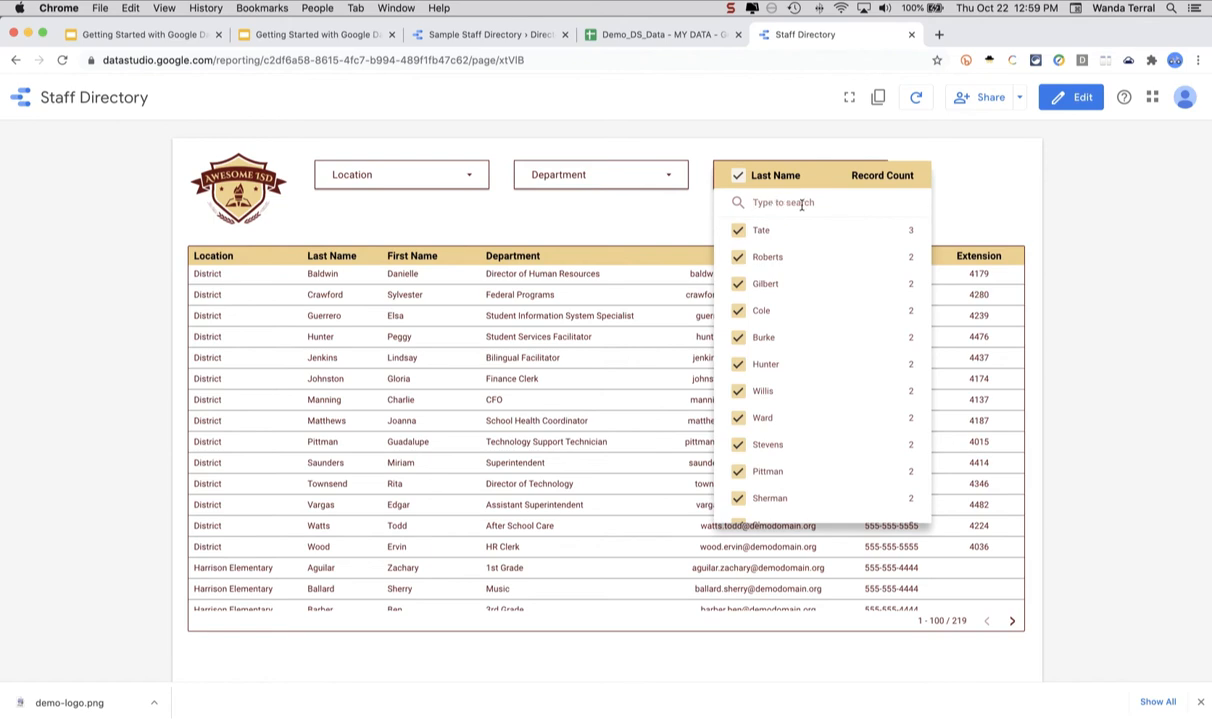
pyautogui.click(977, 183)
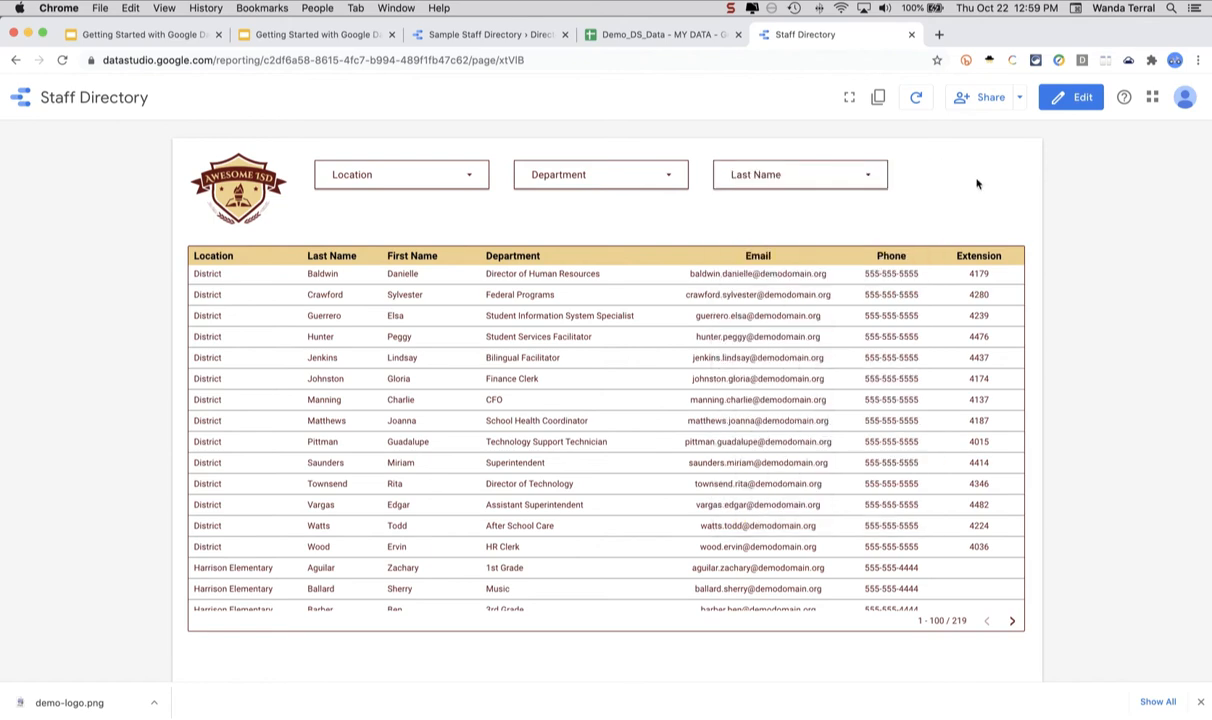
pyautogui.click(1071, 97)
# - Copy the italic instruction sentence beneath the filters in the Sample Staff Directory report
pyautogui.click(449, 36)
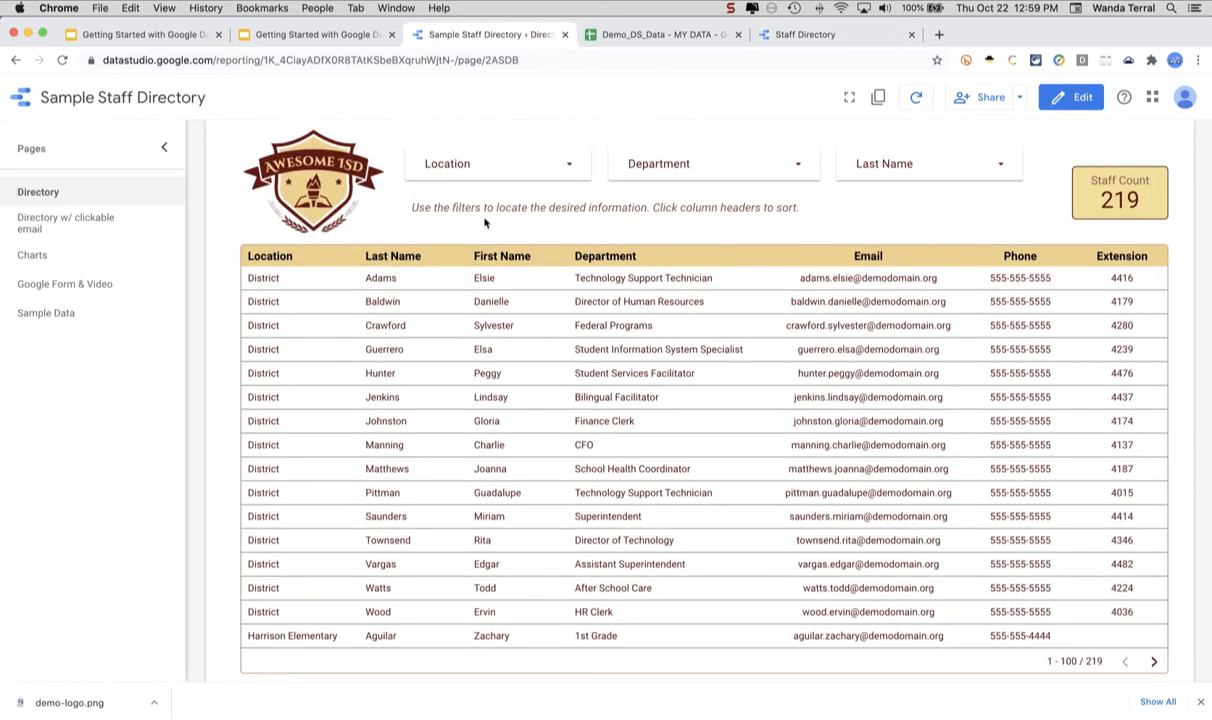
pyautogui.moveTo(411, 207); pyautogui.dragTo(777, 208)
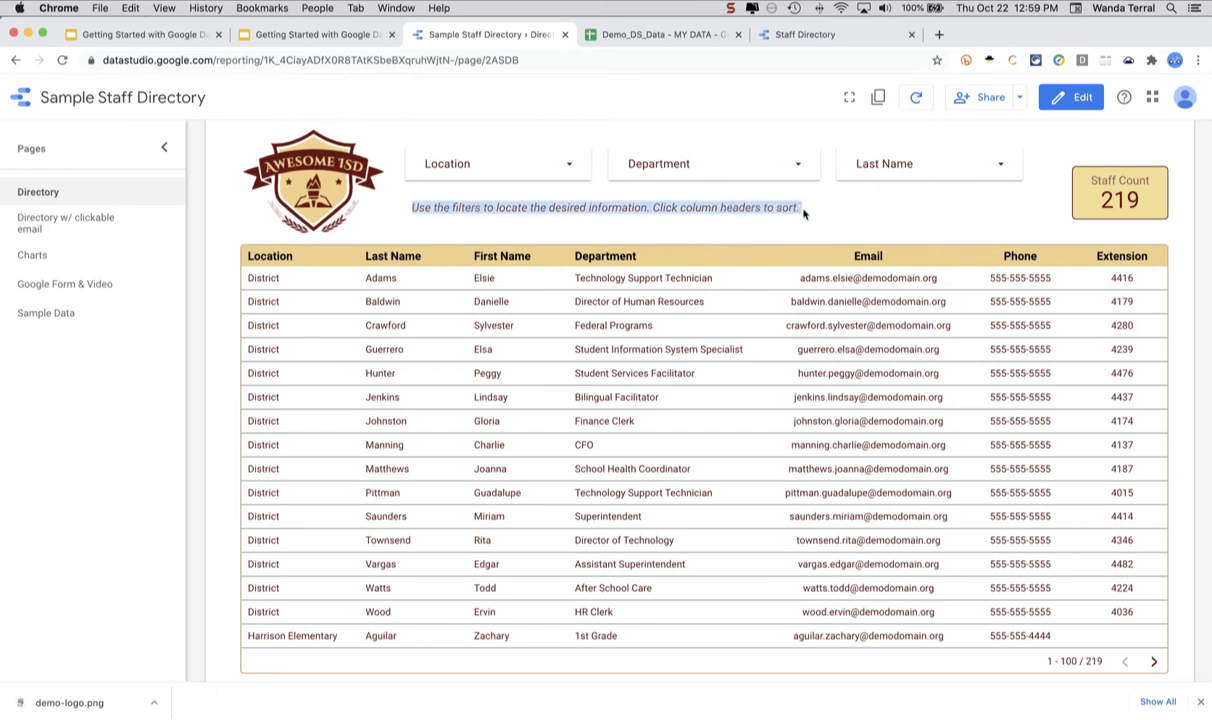
pyautogui.press('super+c')
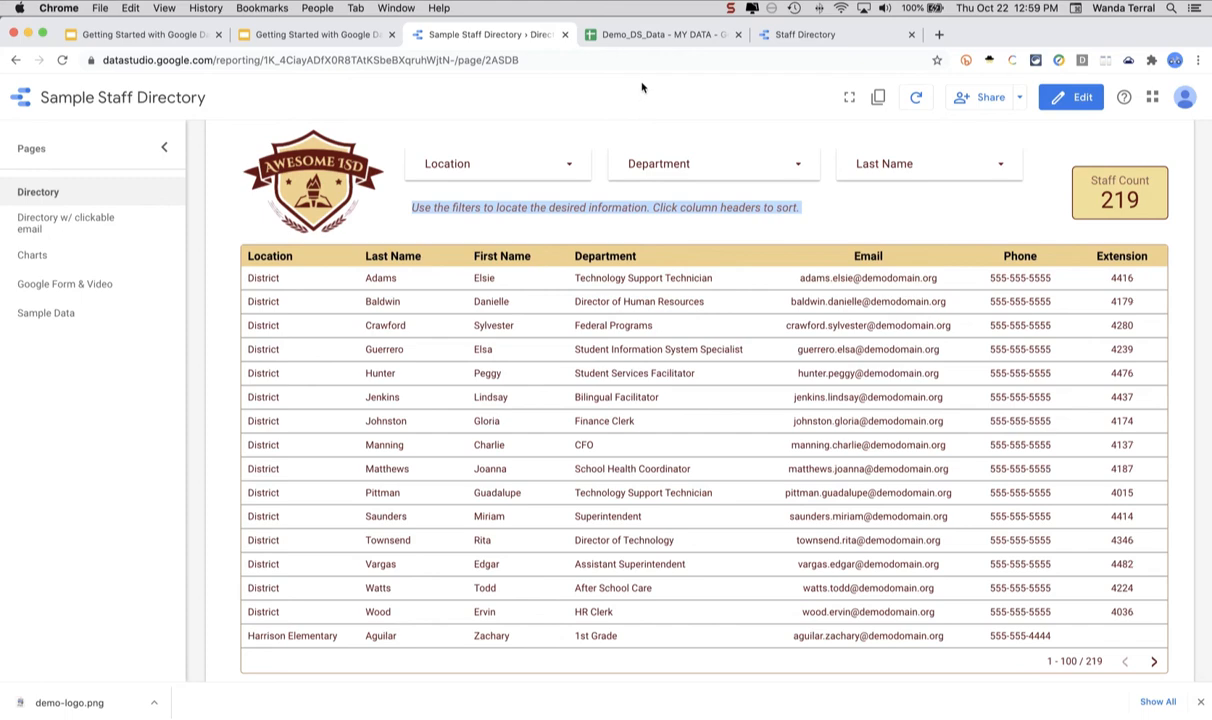
# - In the Staff Directory report, add a text box beneath the filters containing "Use the filters to locate the desired information. Click column headers to sort."
pyautogui.click(823, 37)
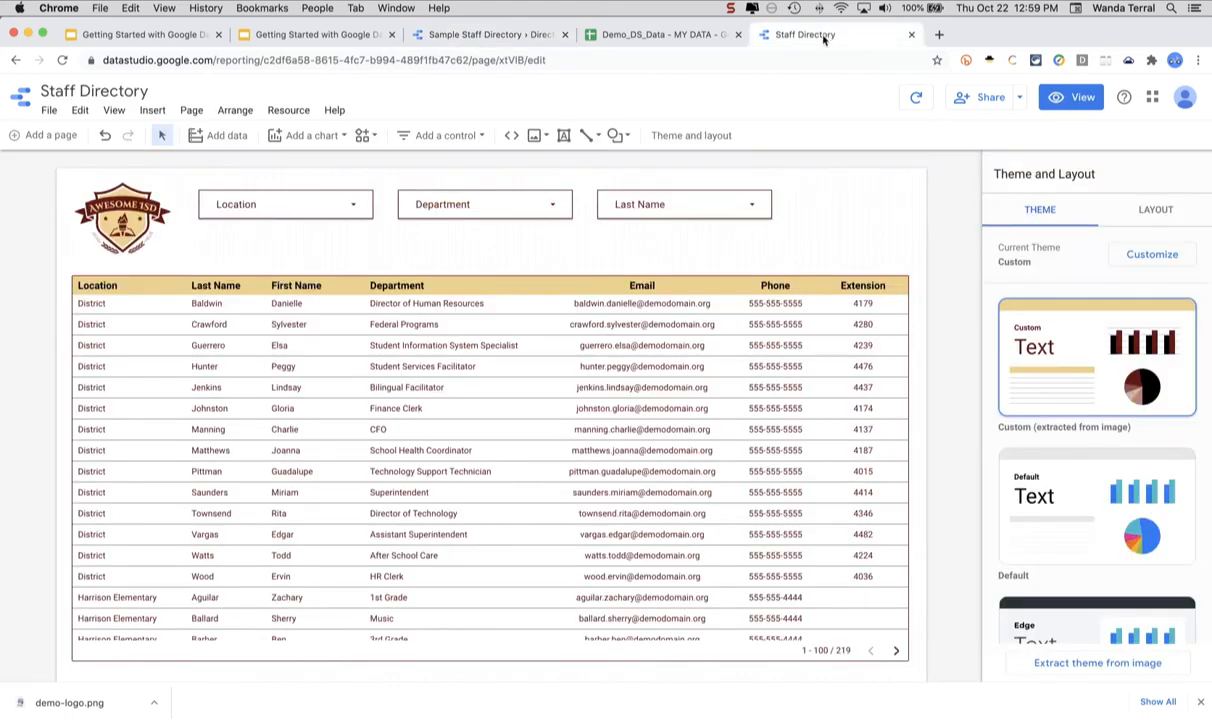
pyautogui.click(152, 110)
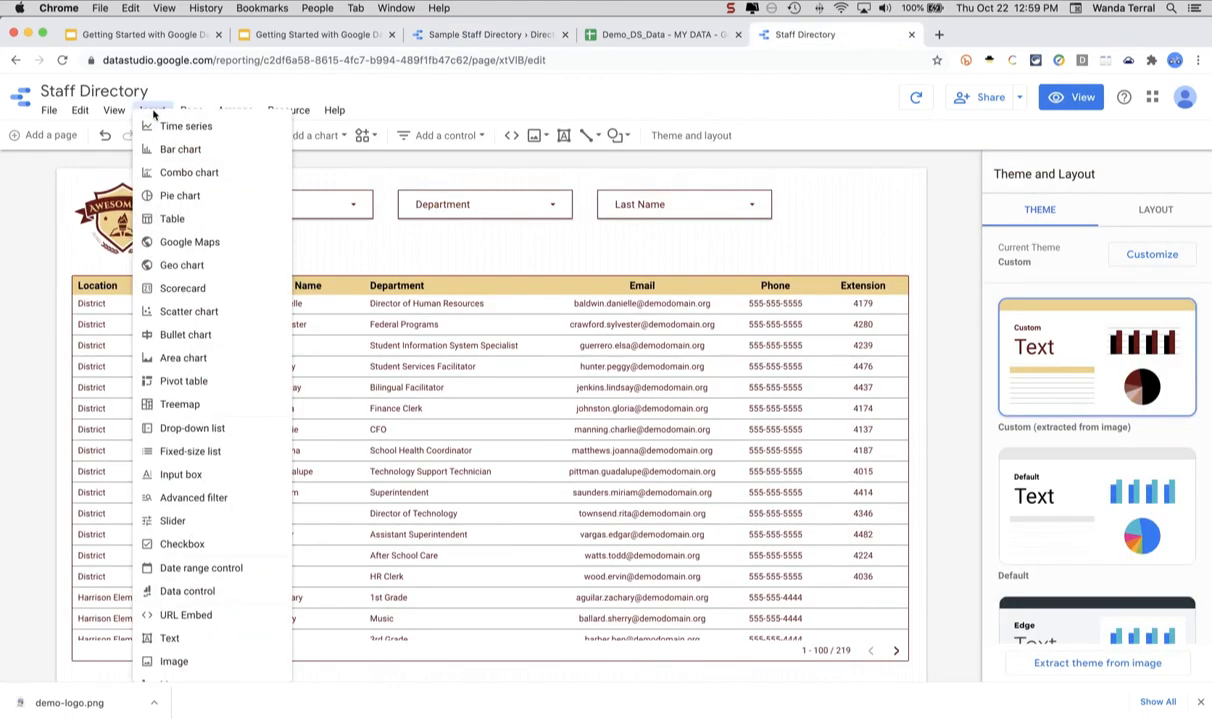
pyautogui.click(165, 638)
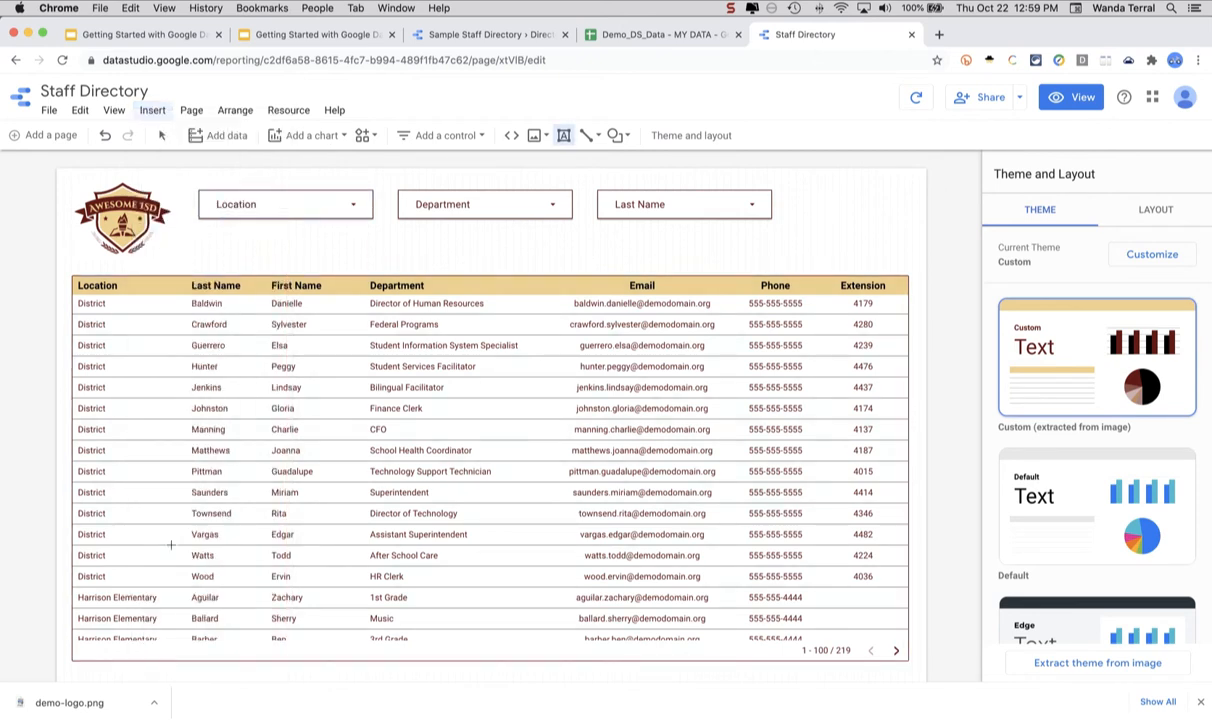
pyautogui.click(200, 232)
pyautogui.moveTo(491, 271)
pyautogui.mouseDown()
pyautogui.moveTo(592, 243)
pyautogui.moveTo(686, 253)
pyautogui.mouseUp()
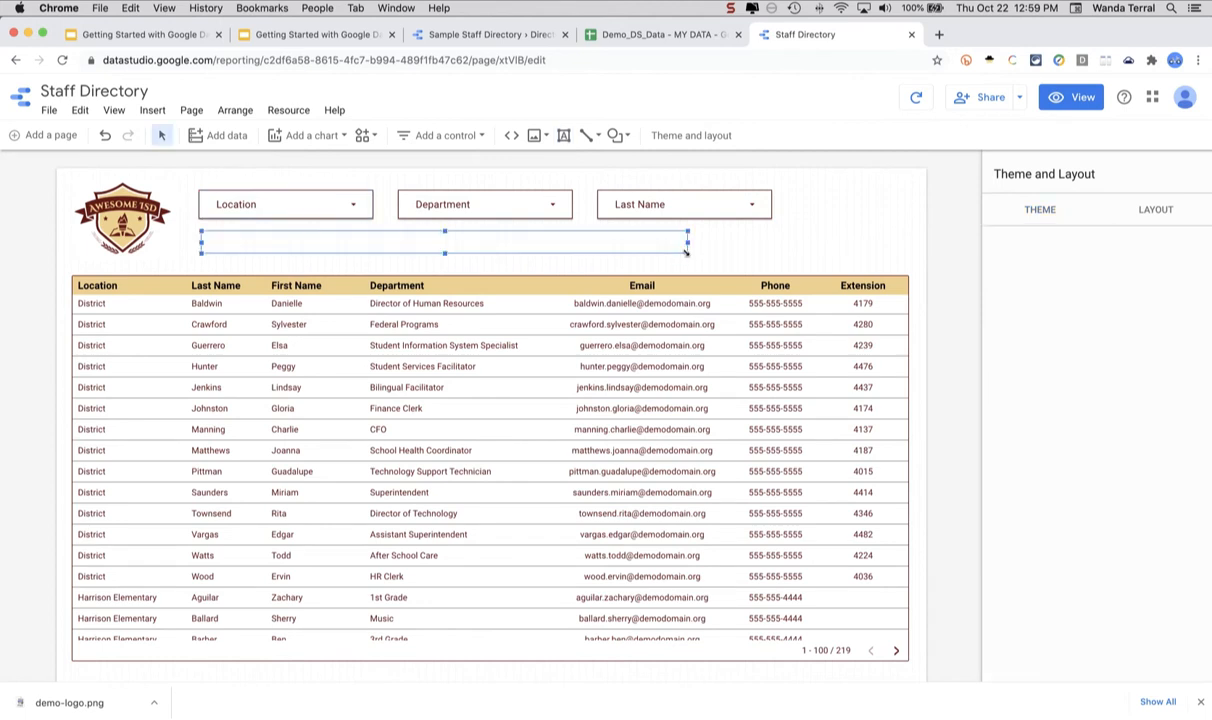
pyautogui.rightClick(432, 243)
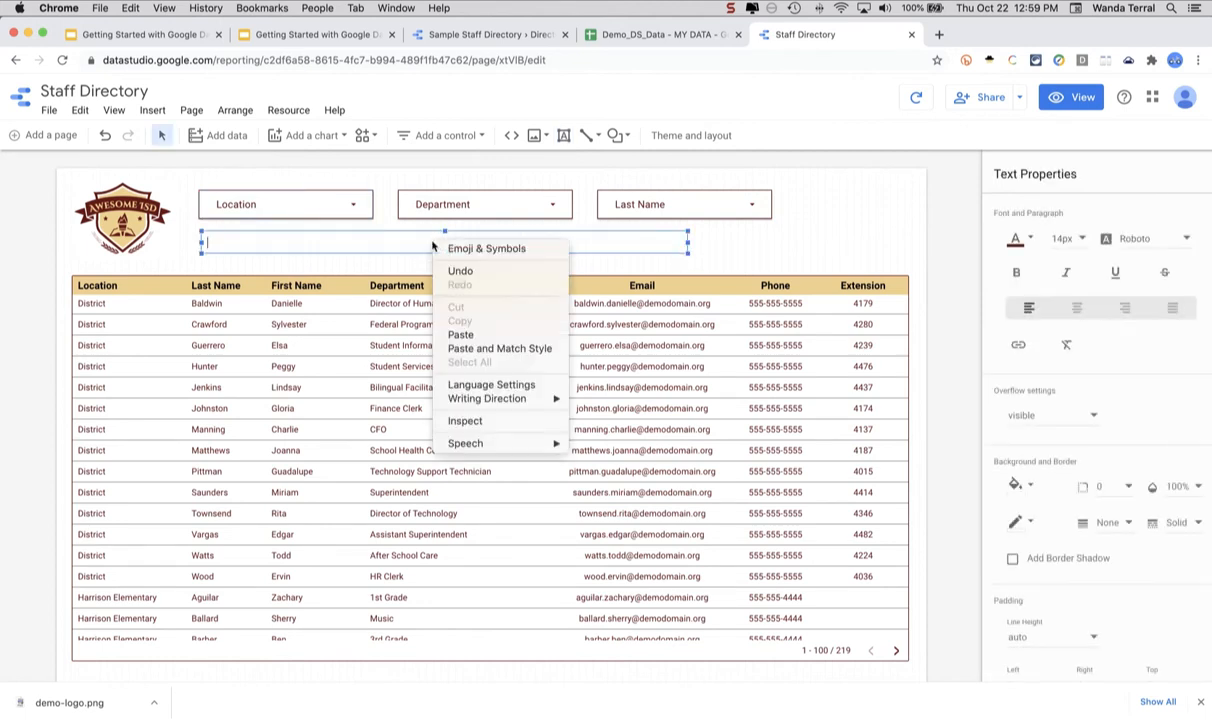
pyautogui.click(464, 336)
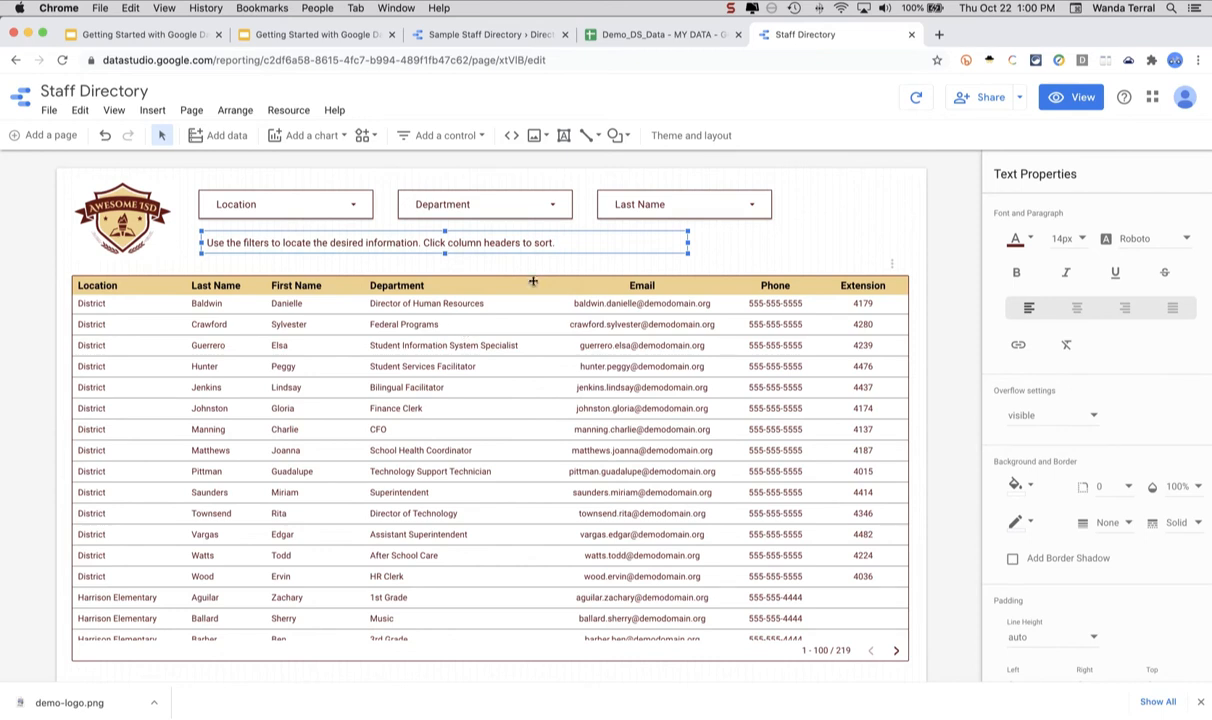
# - Format the instruction text as 11px italic and align its box with the left edge of the Location filter
pyautogui.click(707, 238)
pyautogui.scroll(-5, 1105, 328)
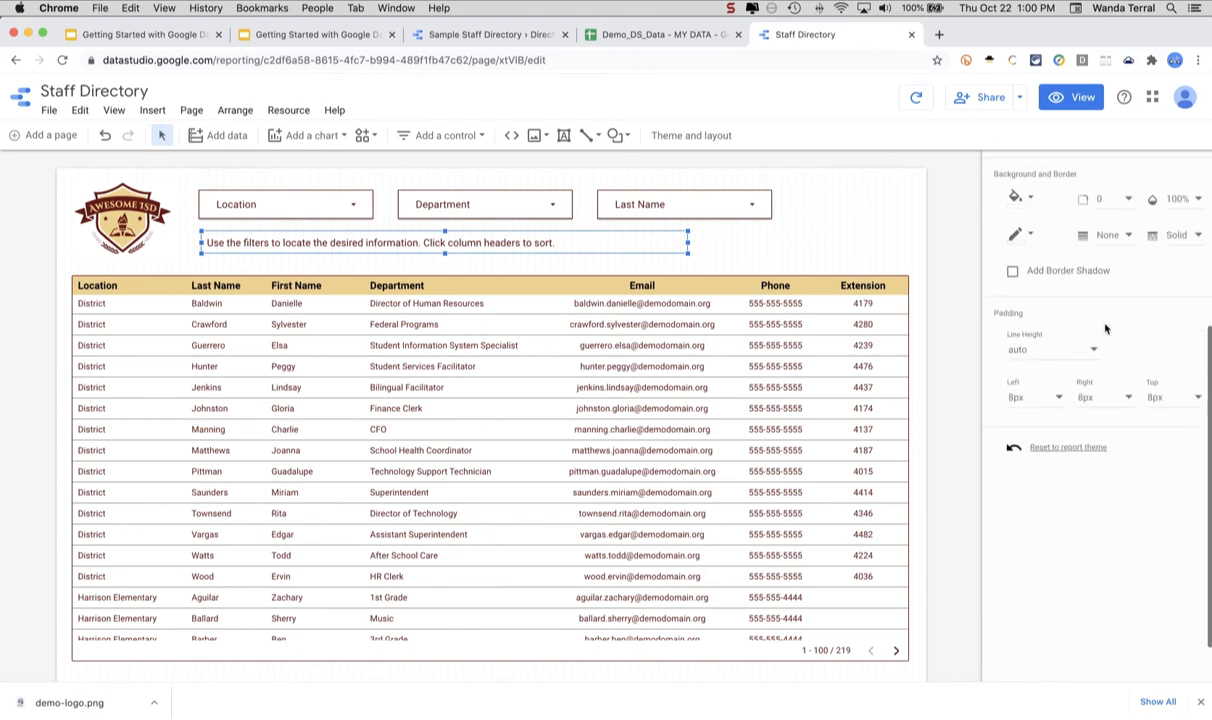
pyautogui.scroll(5, 1105, 328)
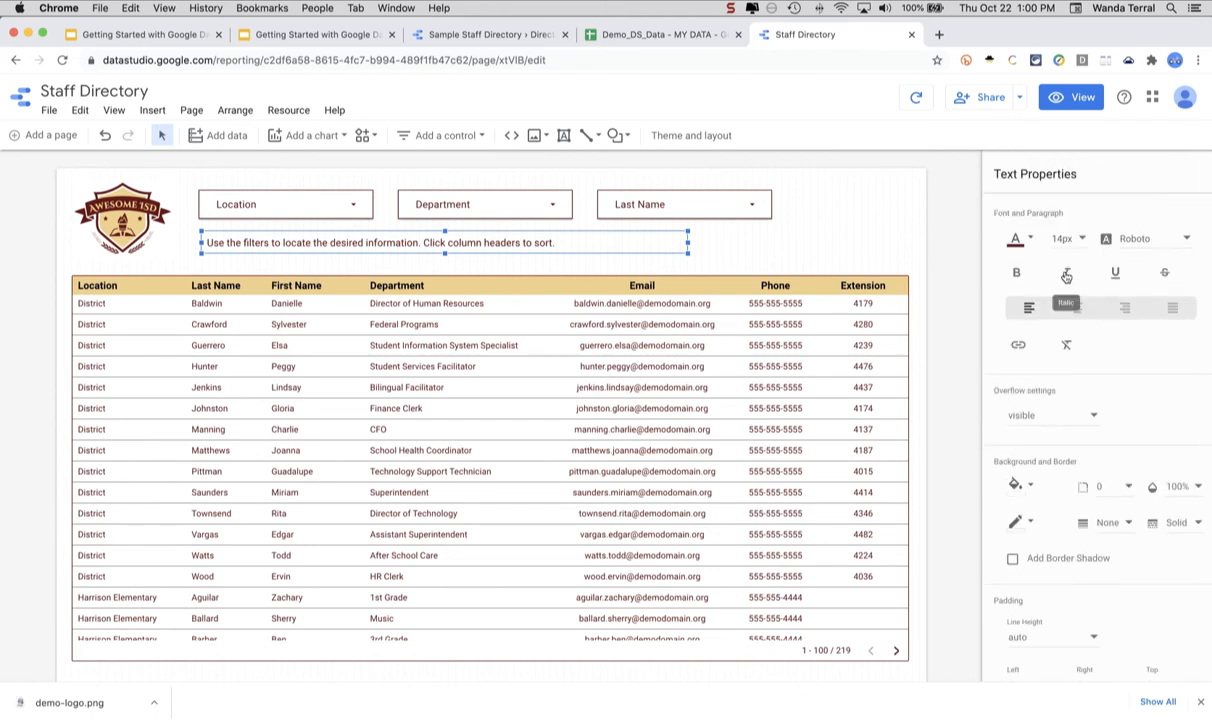
pyautogui.click(1066, 274)
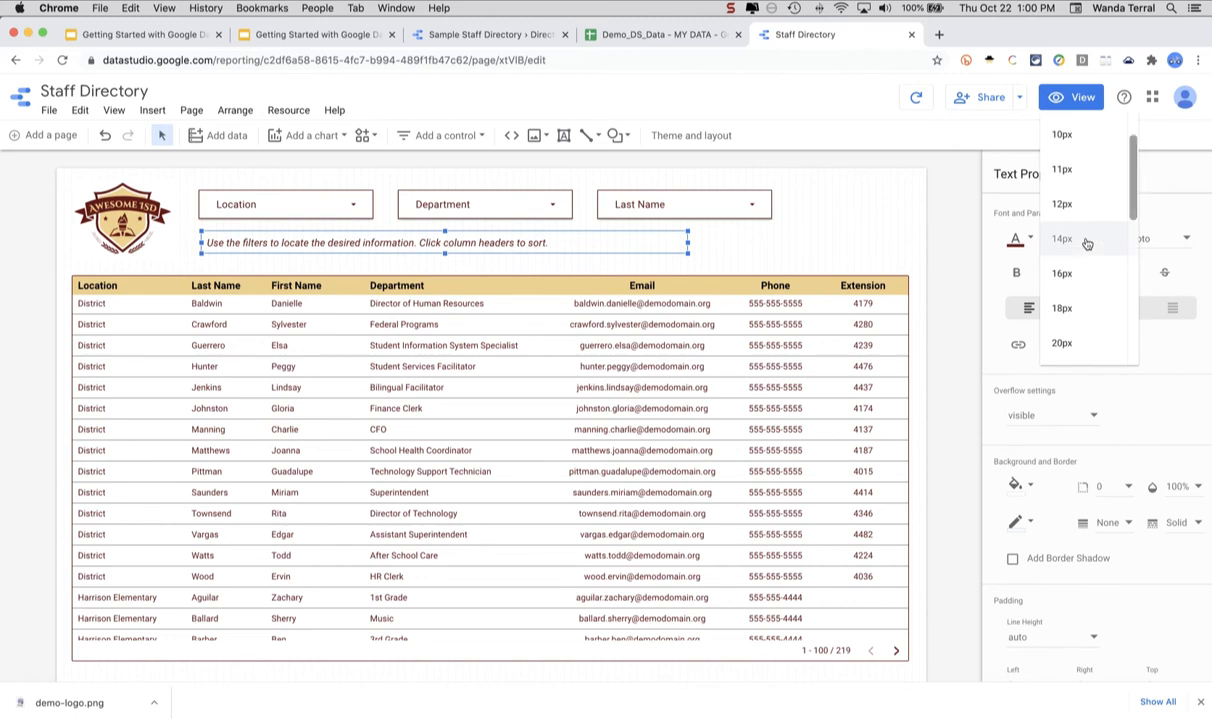
pyautogui.click(1090, 172)
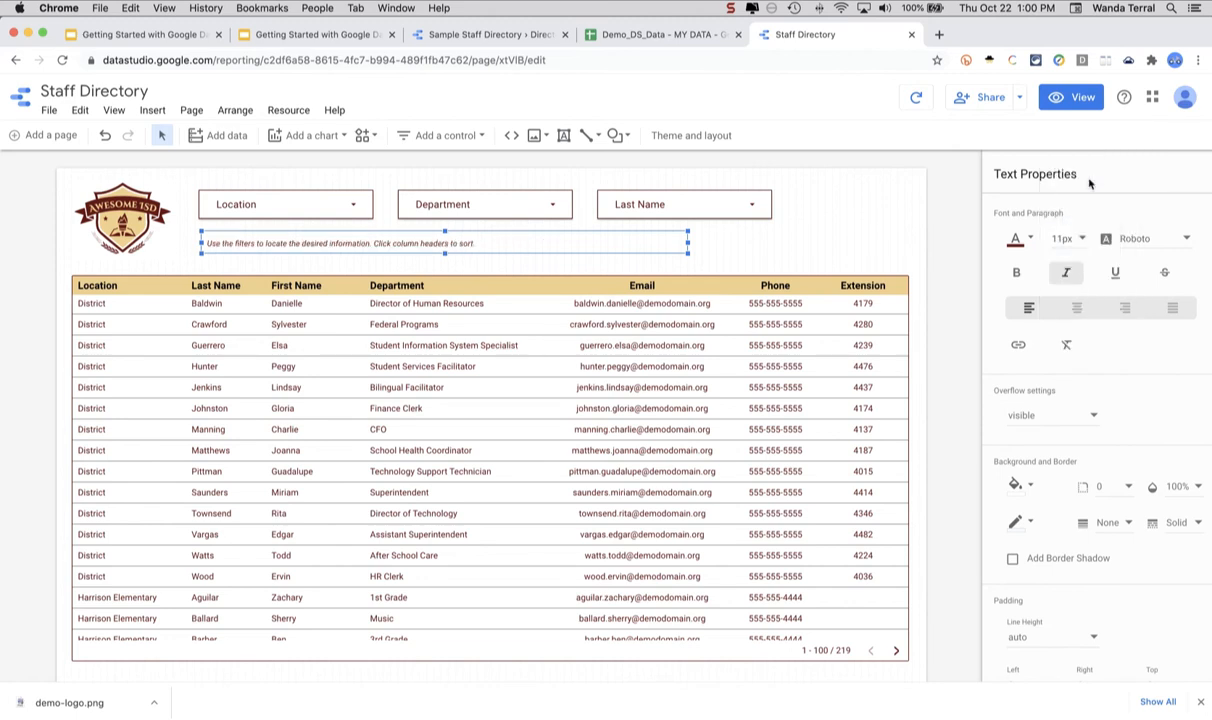
pyautogui.click(940, 191)
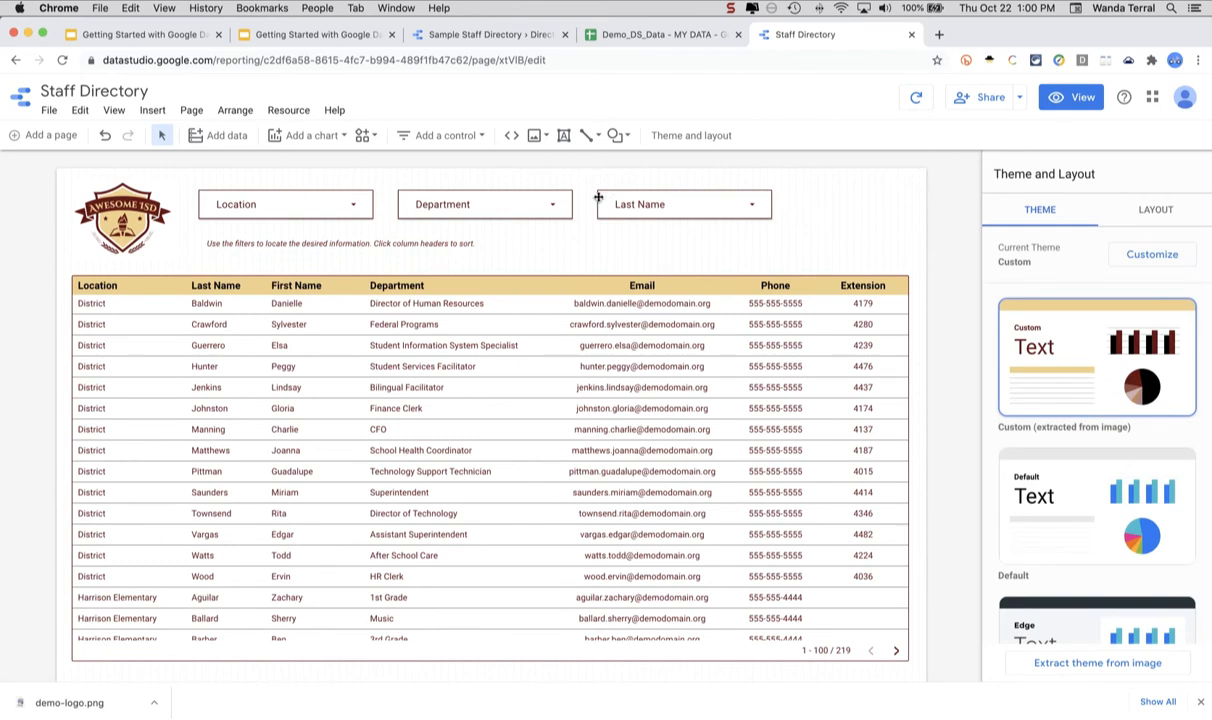
pyautogui.click(512, 241)
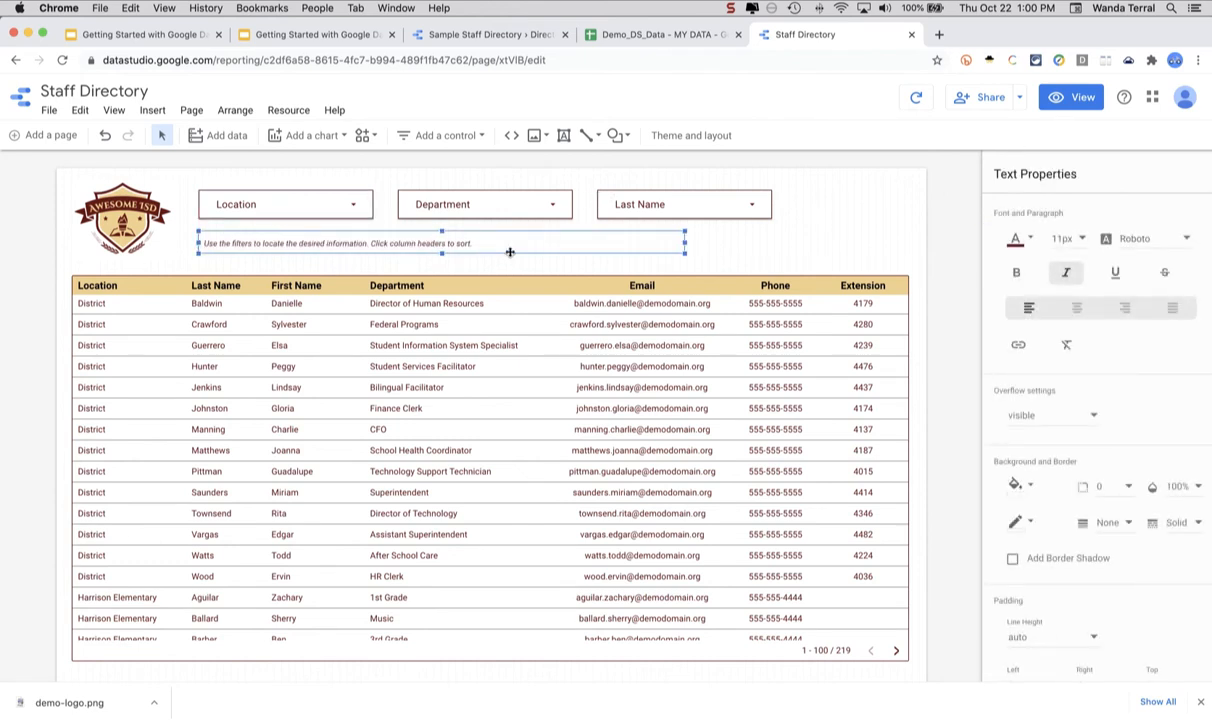
pyautogui.moveTo(510, 252); pyautogui.dragTo(508, 254)
pyautogui.click(116, 110)
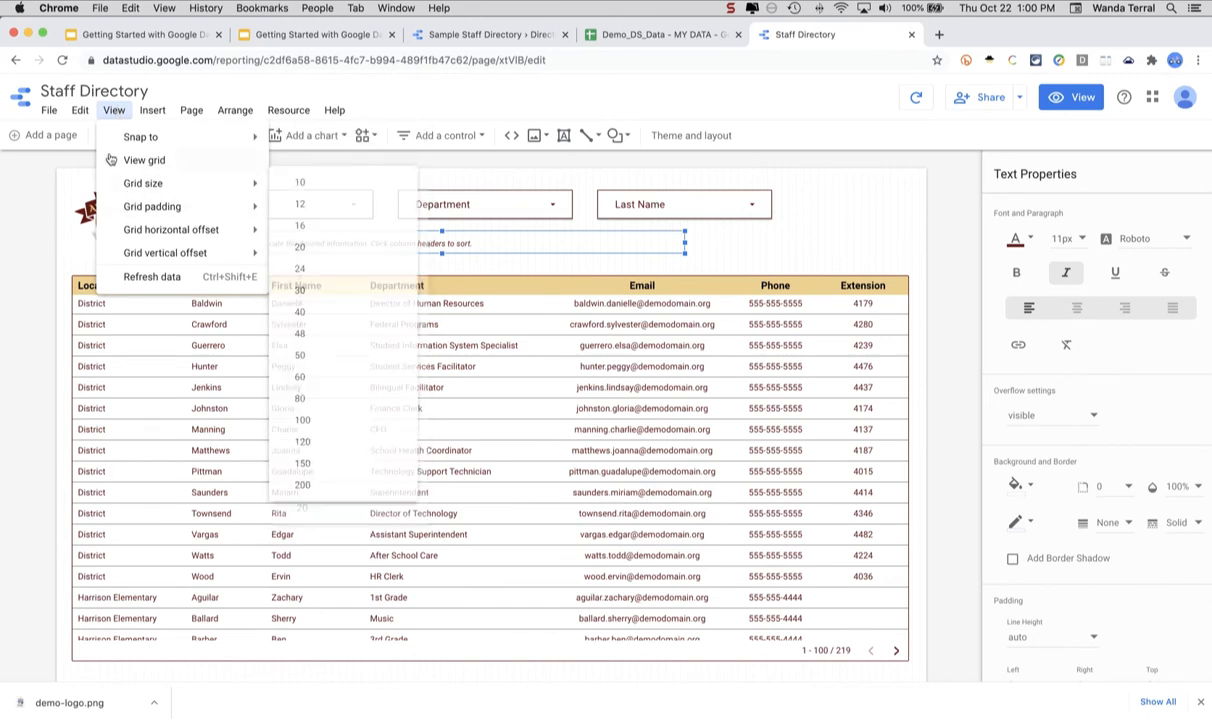
pyautogui.click(87, 116)
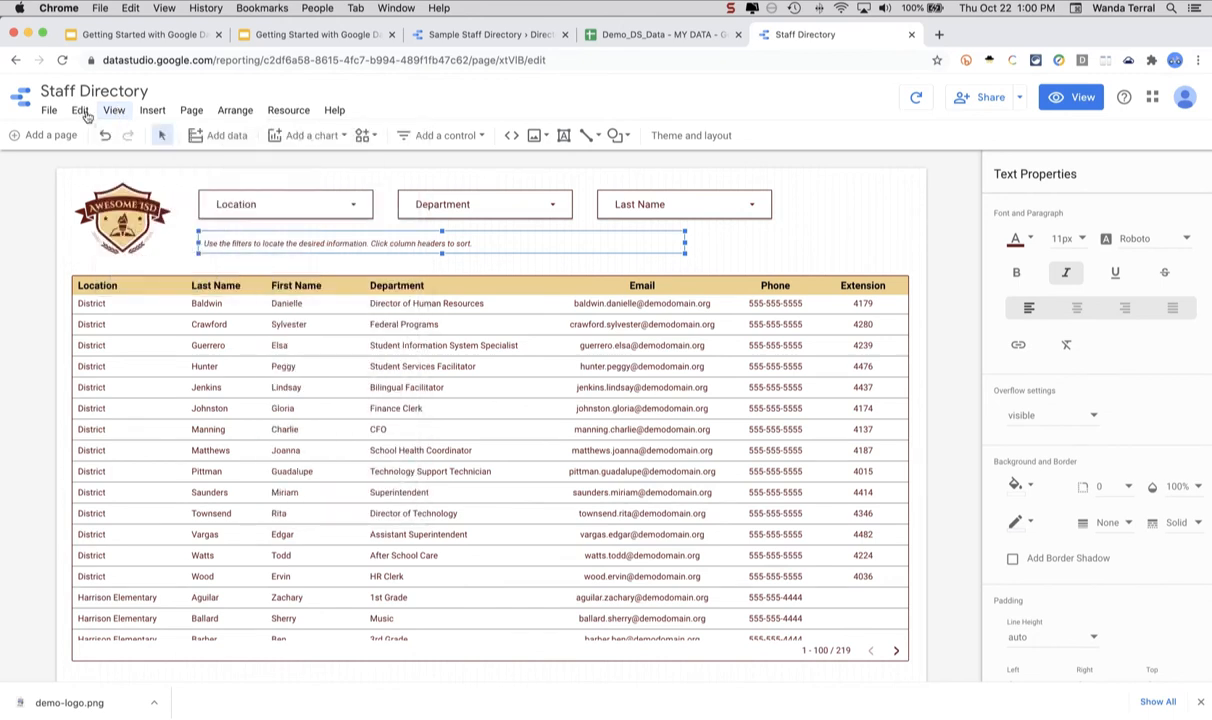
pyautogui.click(86, 114)
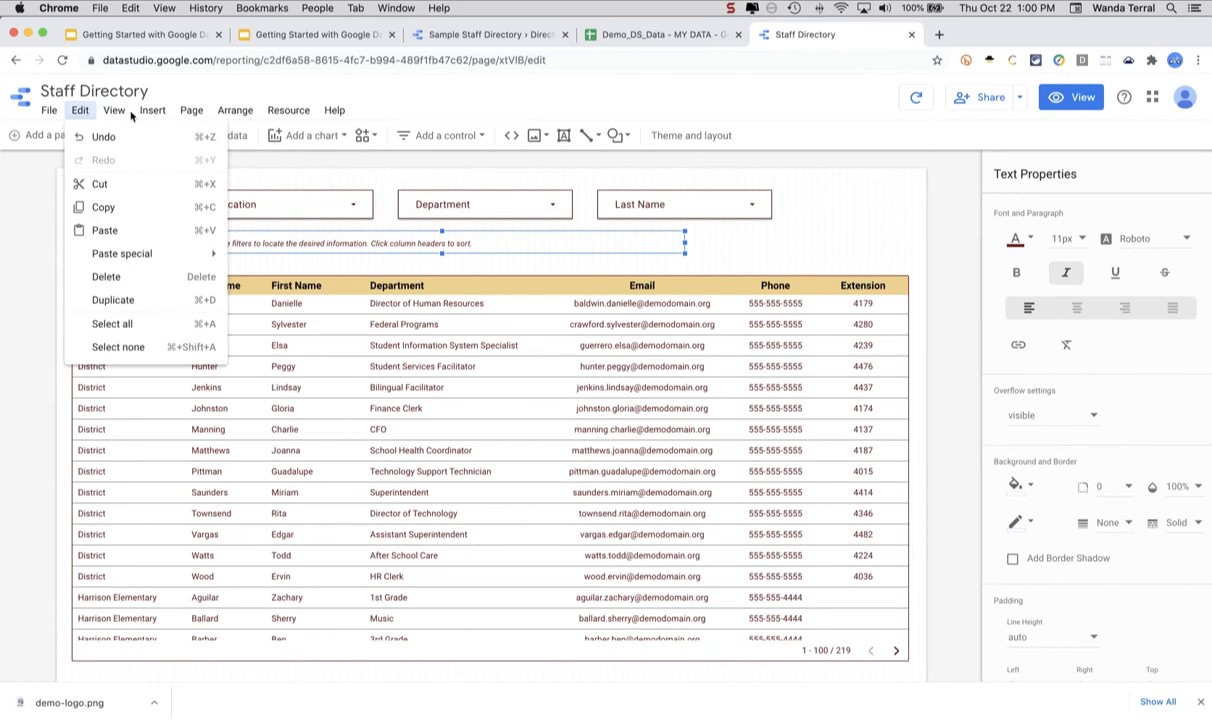
pyautogui.click(113, 110)
pyautogui.click(118, 113)
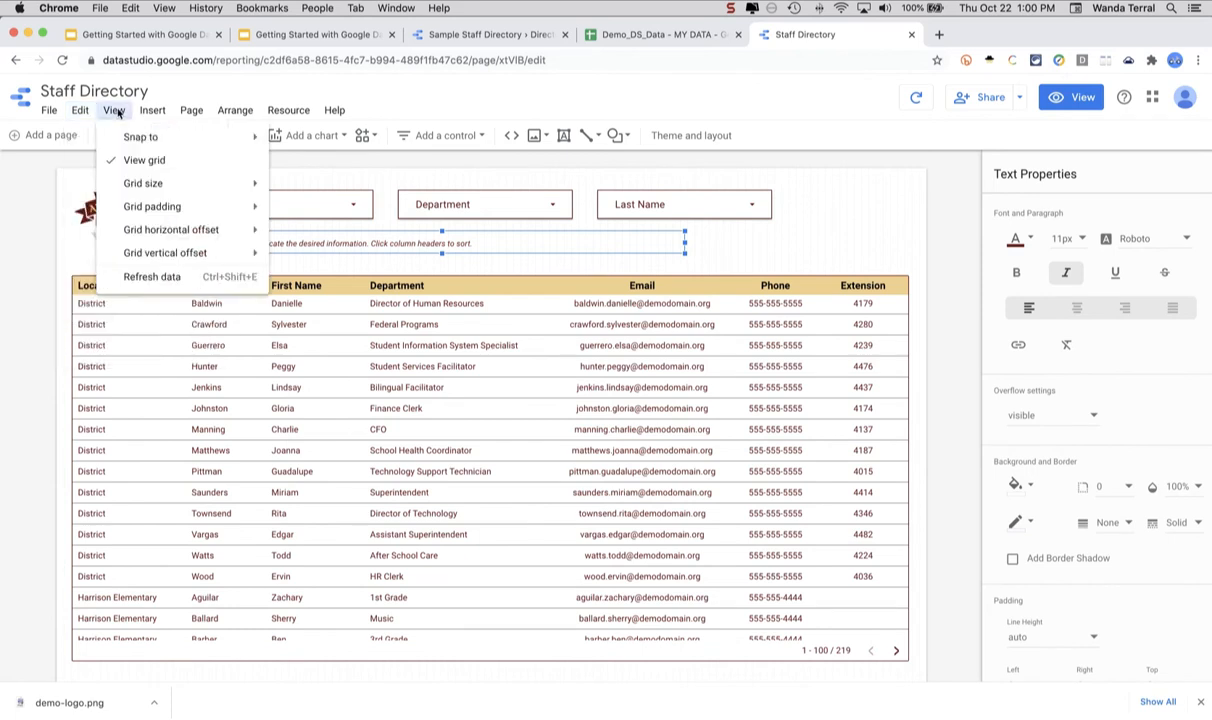
pyautogui.click(490, 93)
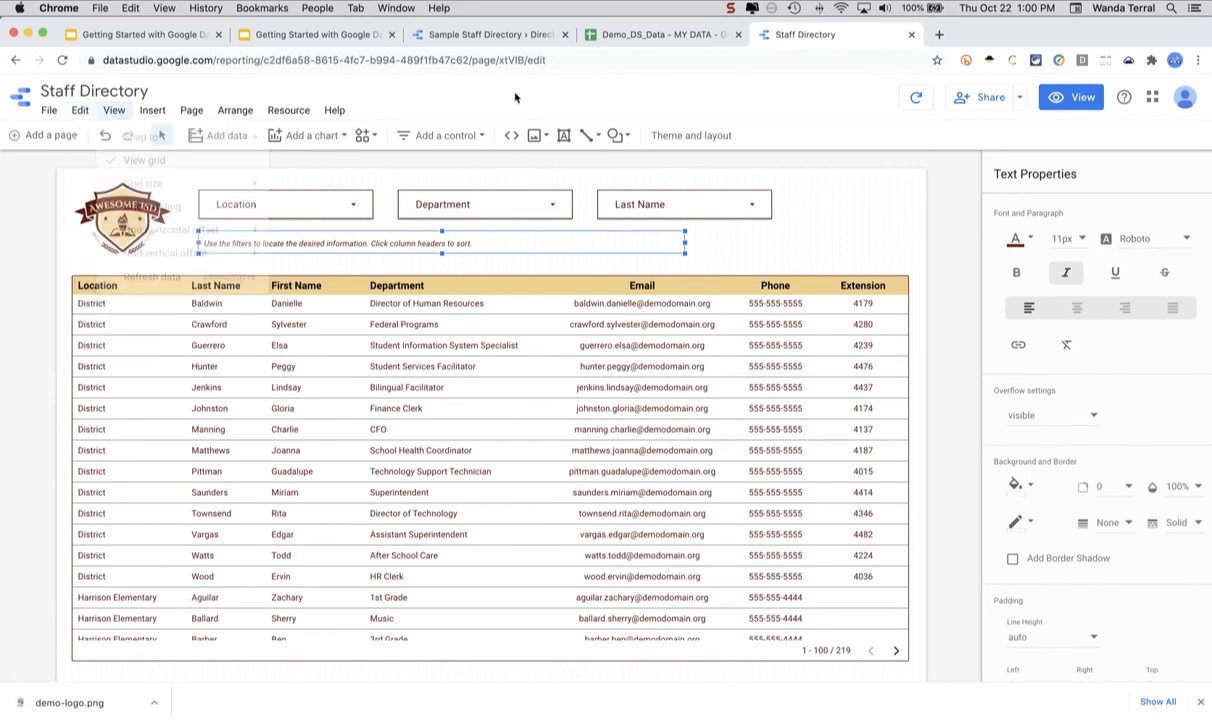
# - Switch the report to view mode to check the instruction text beneath the filters
pyautogui.click(1084, 99)
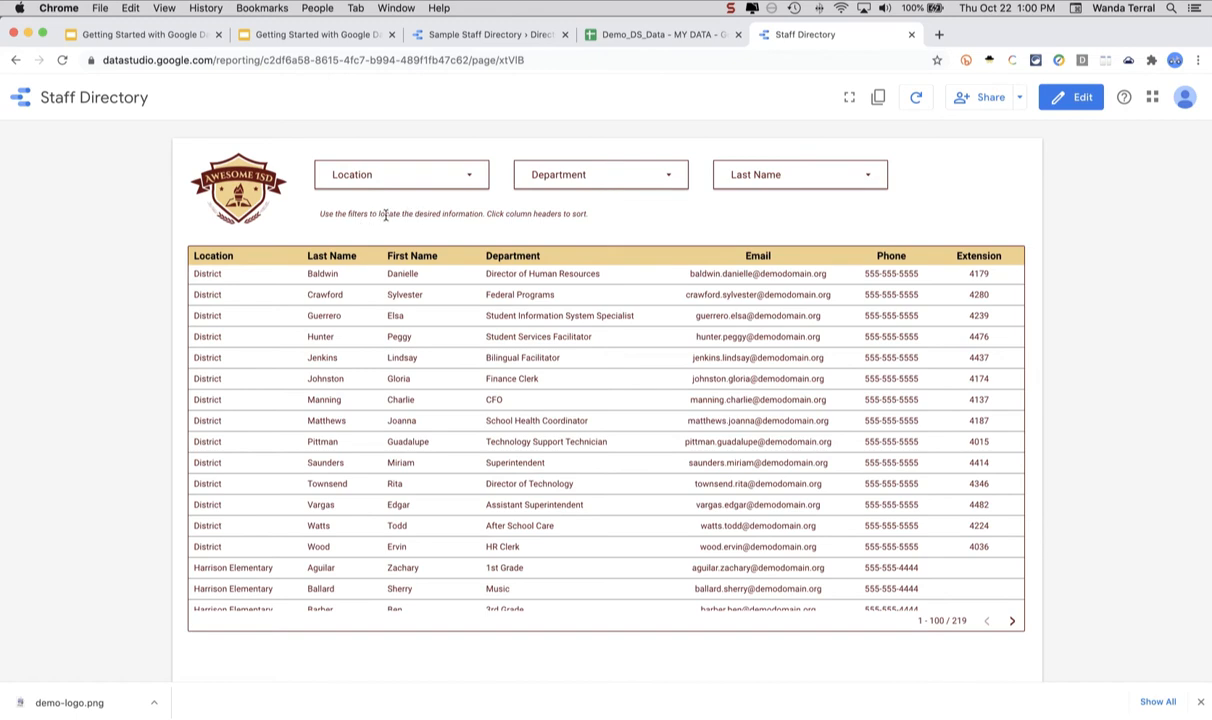
# - Check the Location filter's choices, and in the Sample Staff Directory report limit Location to District only and restore all locations
pyautogui.click(388, 177)
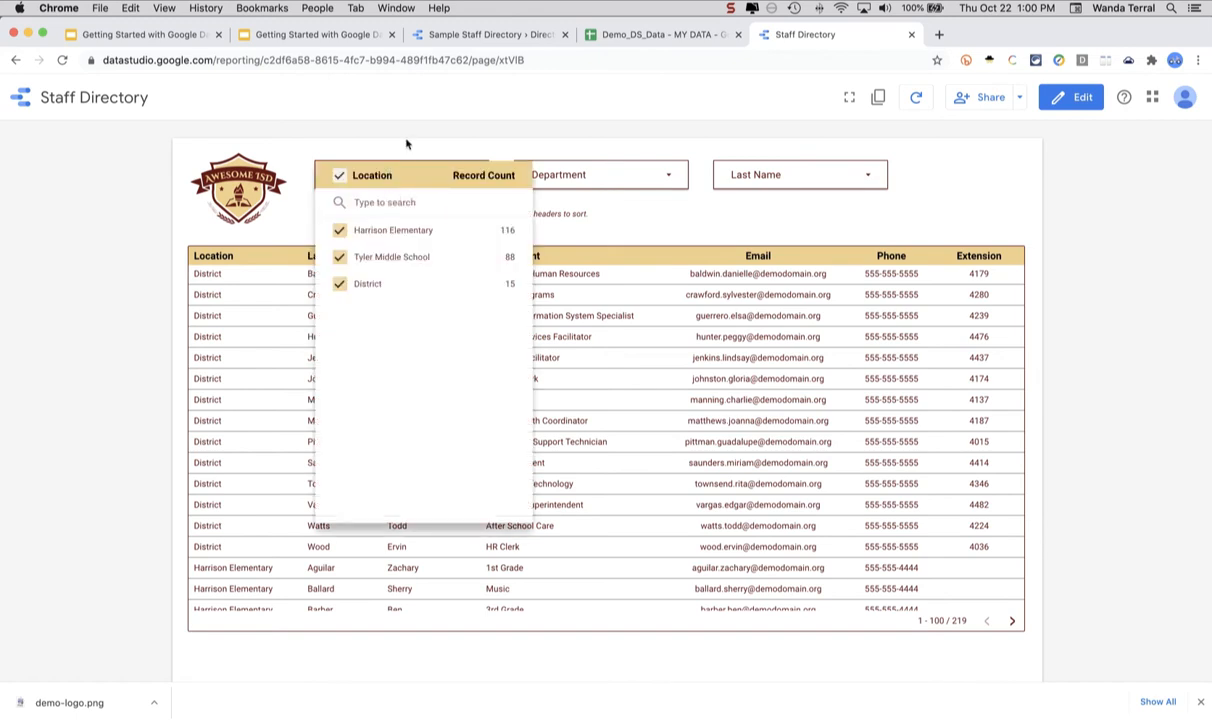
pyautogui.click(406, 144)
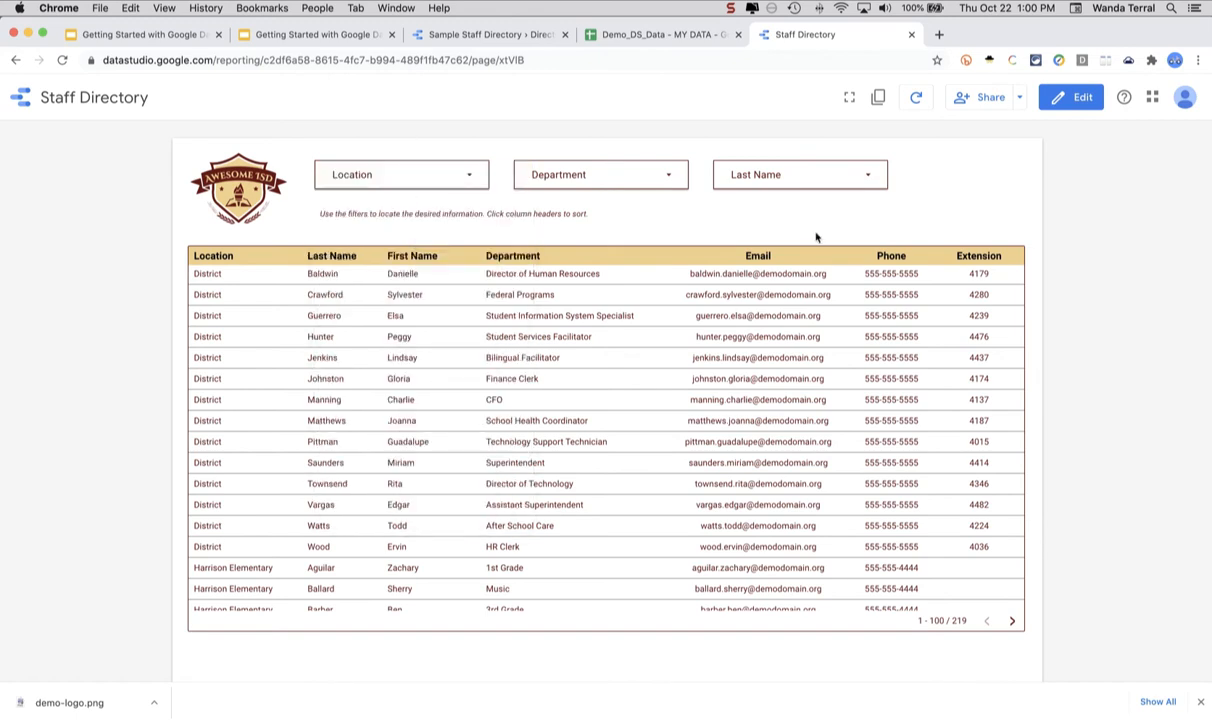
pyautogui.click(505, 36)
pyautogui.click(999, 204)
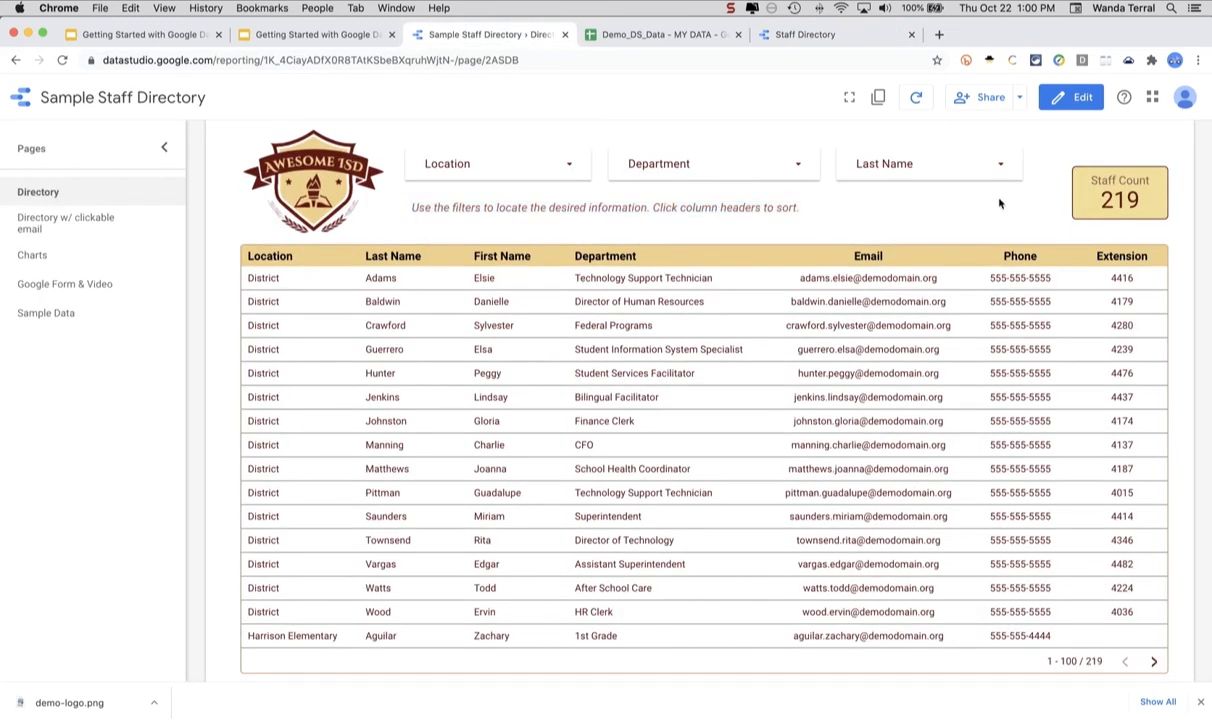
pyautogui.click(490, 170)
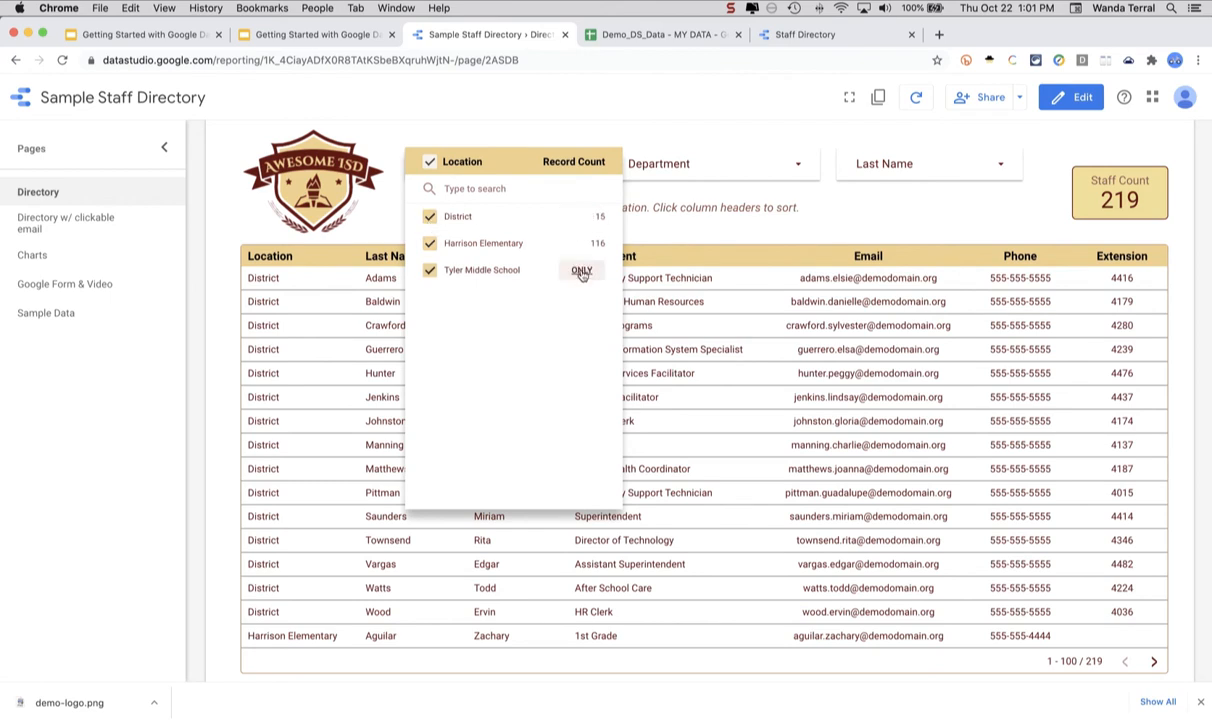
pyautogui.click(580, 217)
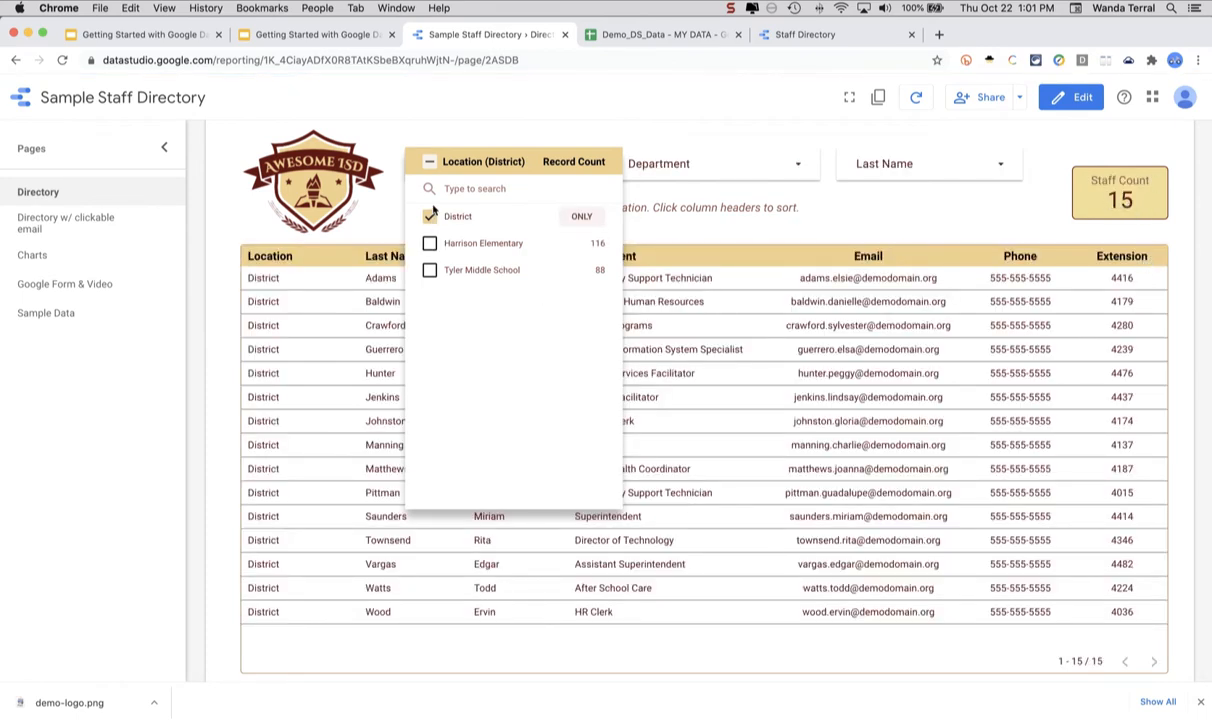
pyautogui.click(429, 163)
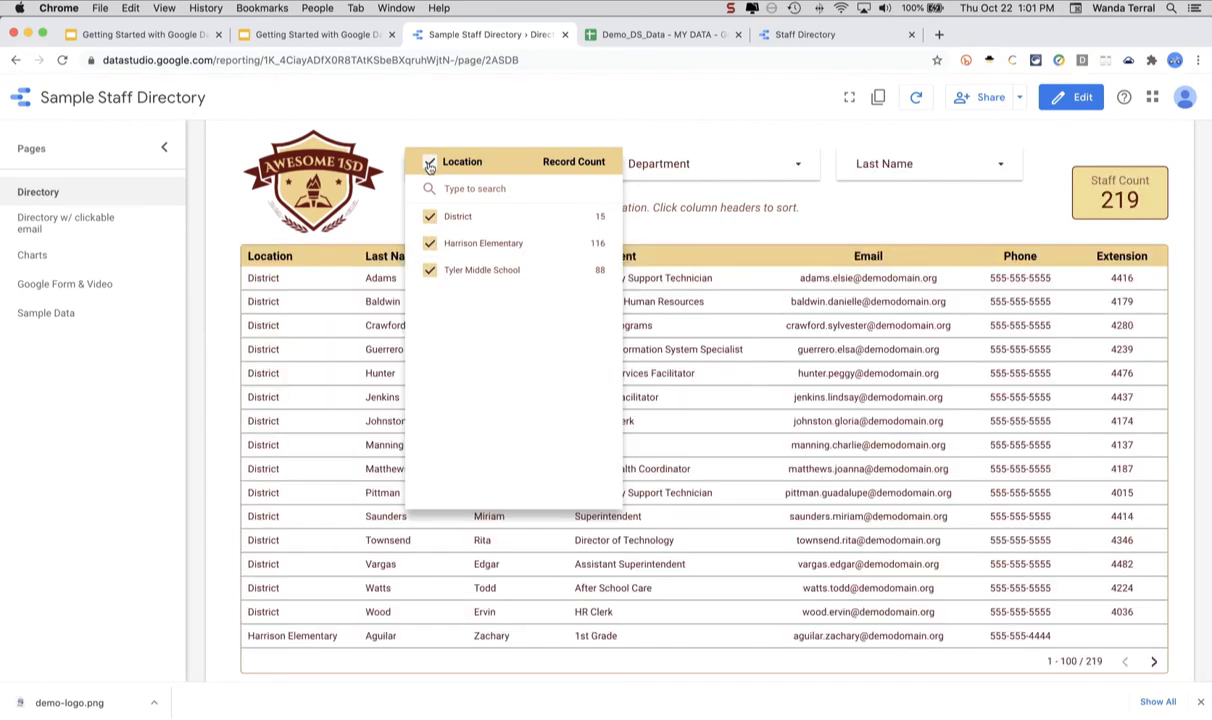
pyautogui.click(443, 112)
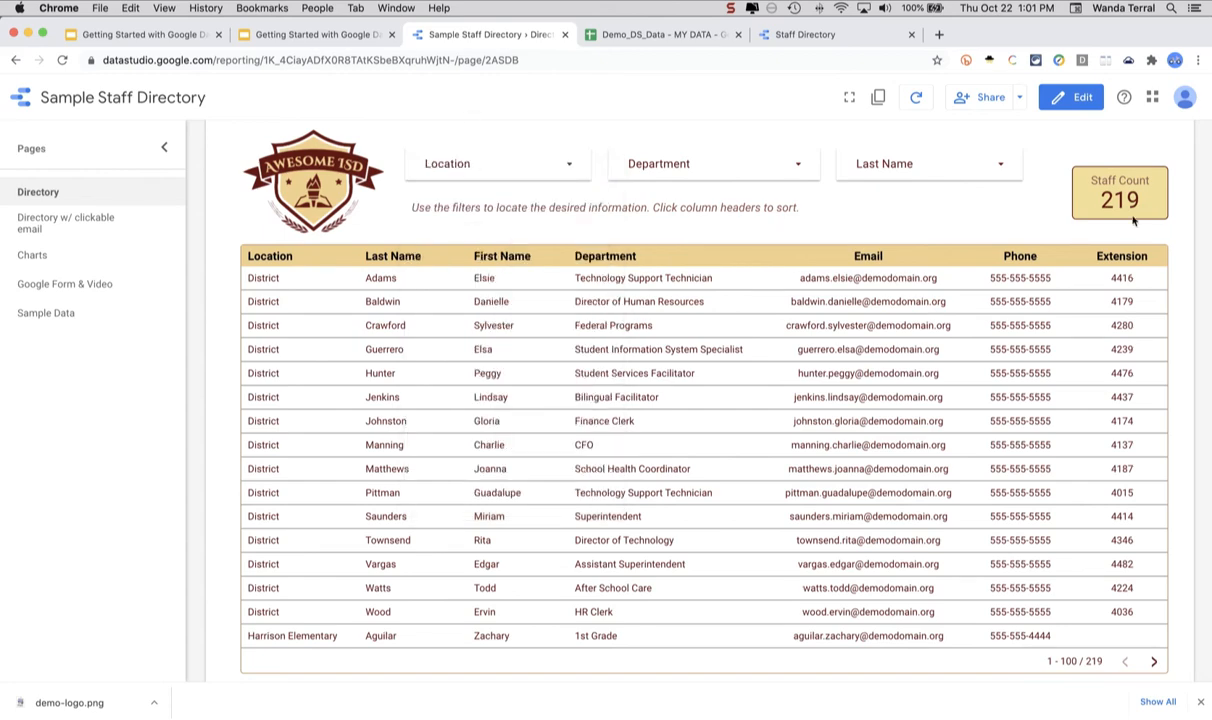
# - Edit the Staff Directory report and add a Total scorecard to the right of the Last Name filter
pyautogui.click(845, 38)
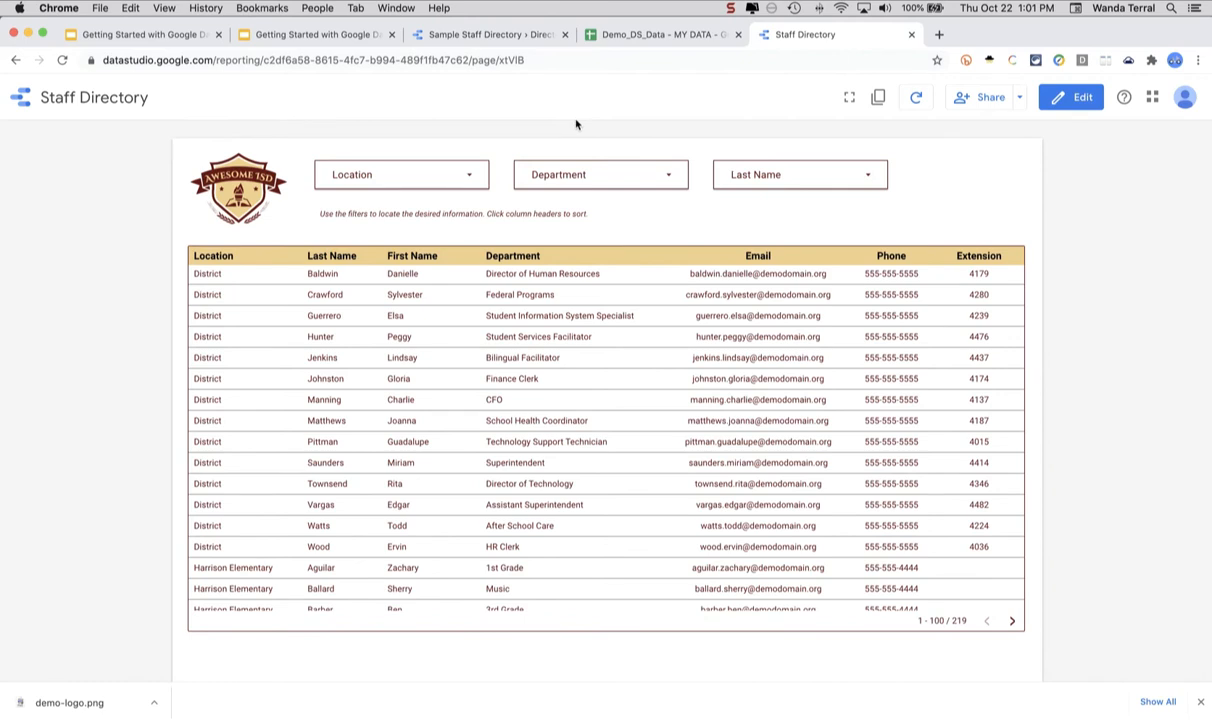
pyautogui.click(1077, 100)
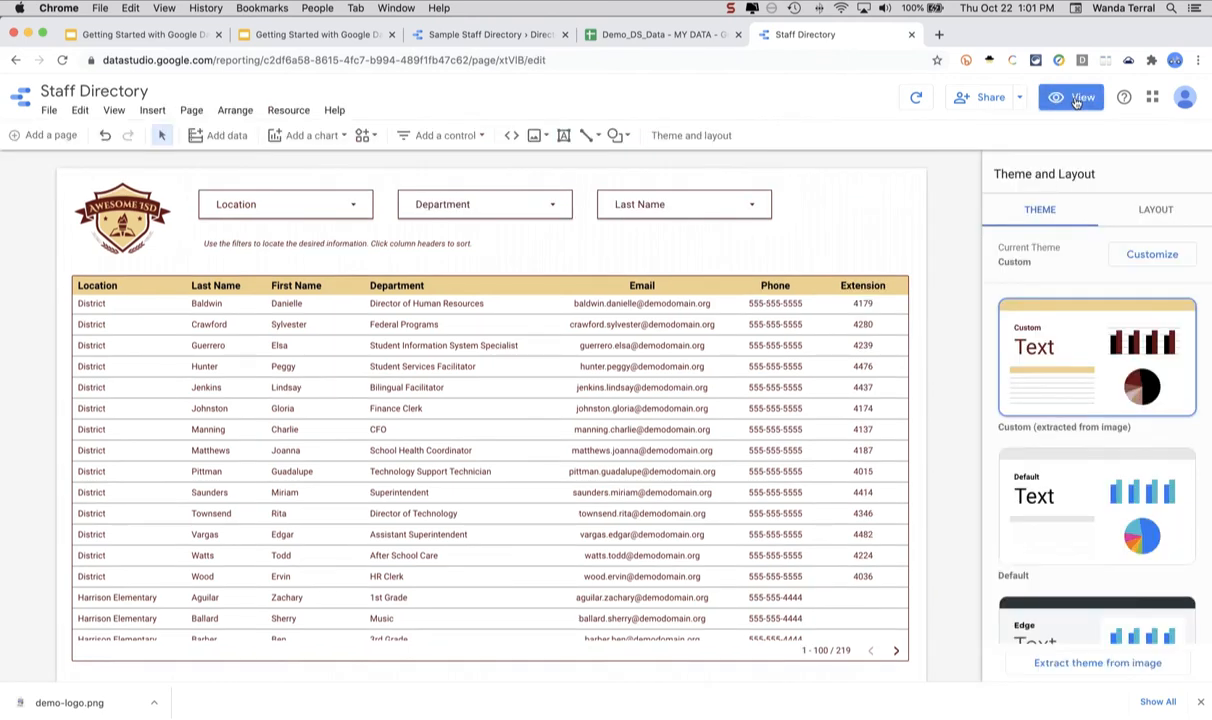
pyautogui.click(337, 142)
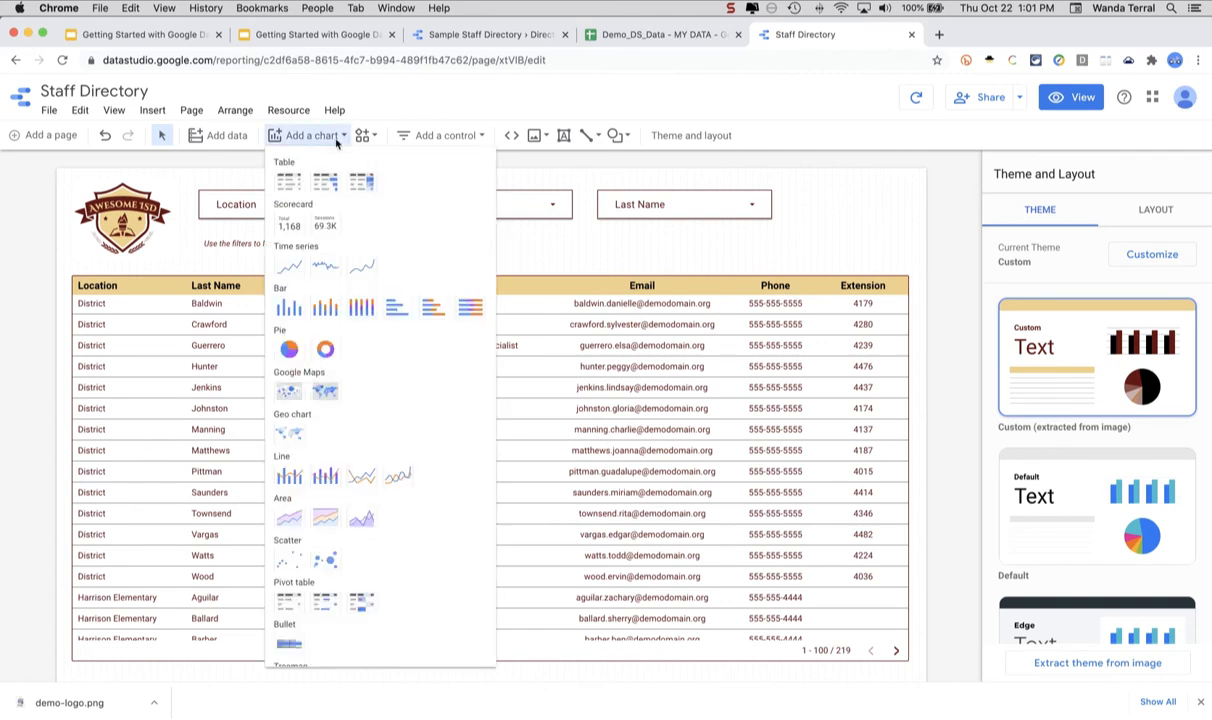
pyautogui.click(293, 226)
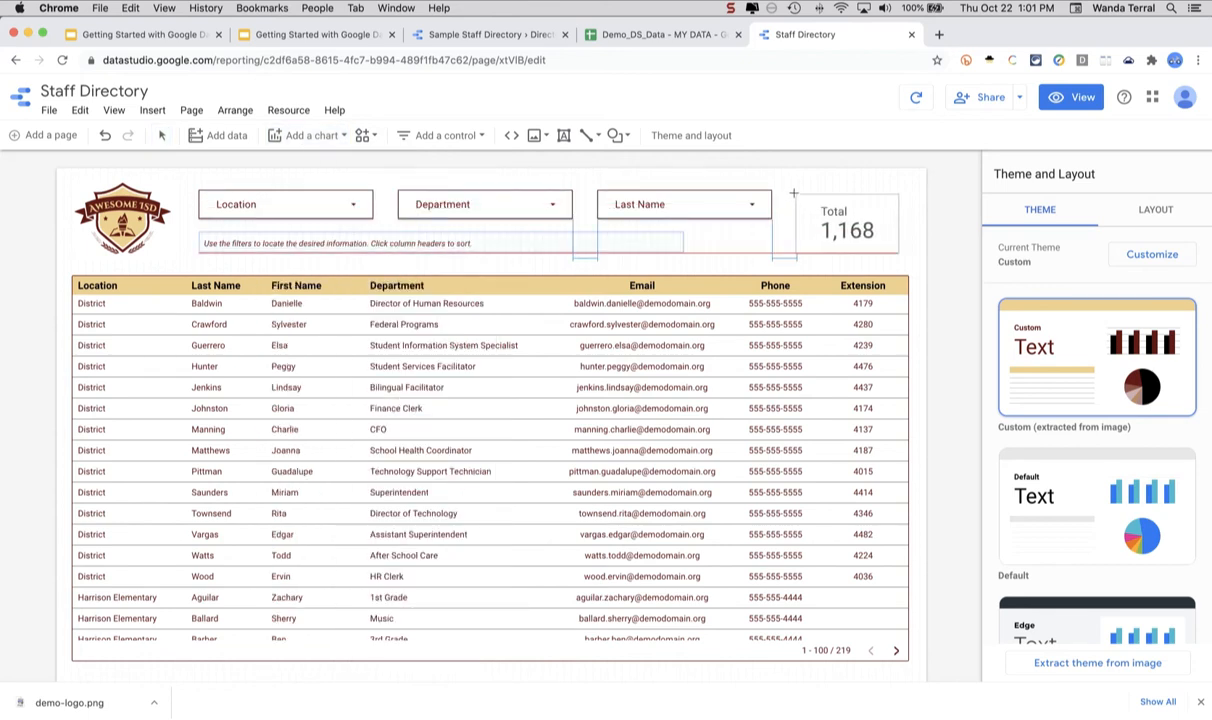
pyautogui.click(793, 193)
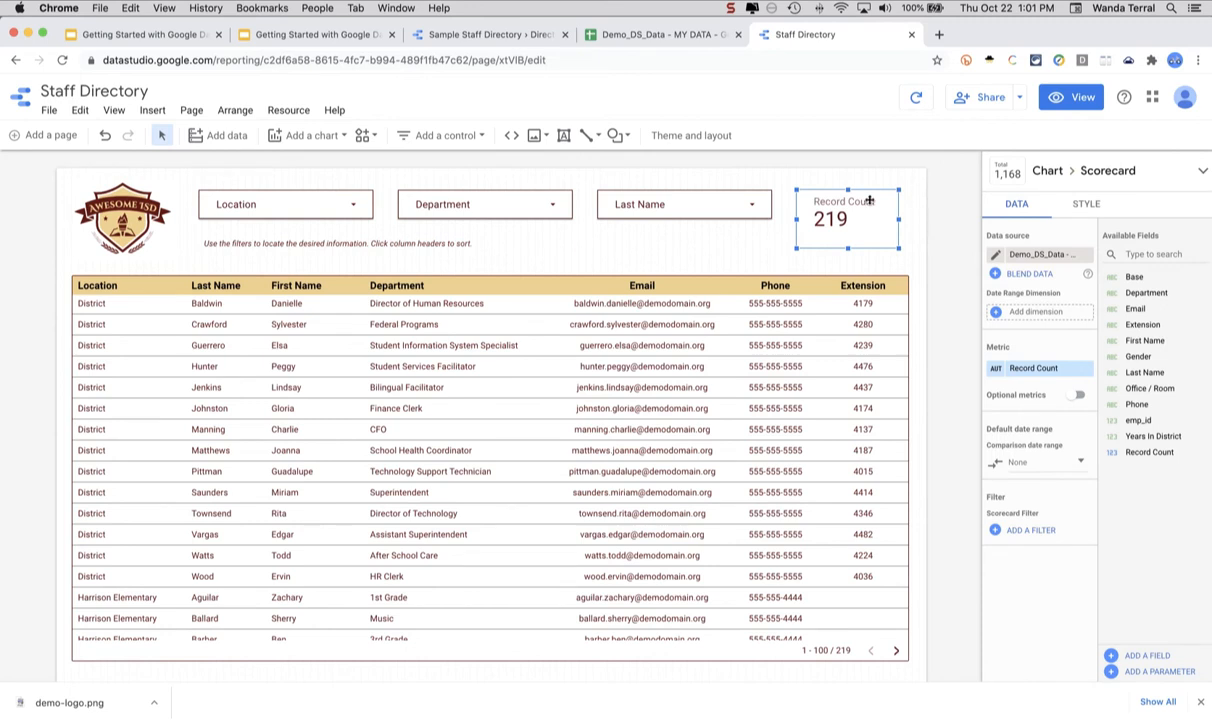
# - Center both the metric name and the metric value of the Record Count scorecard
pyautogui.click(1088, 205)
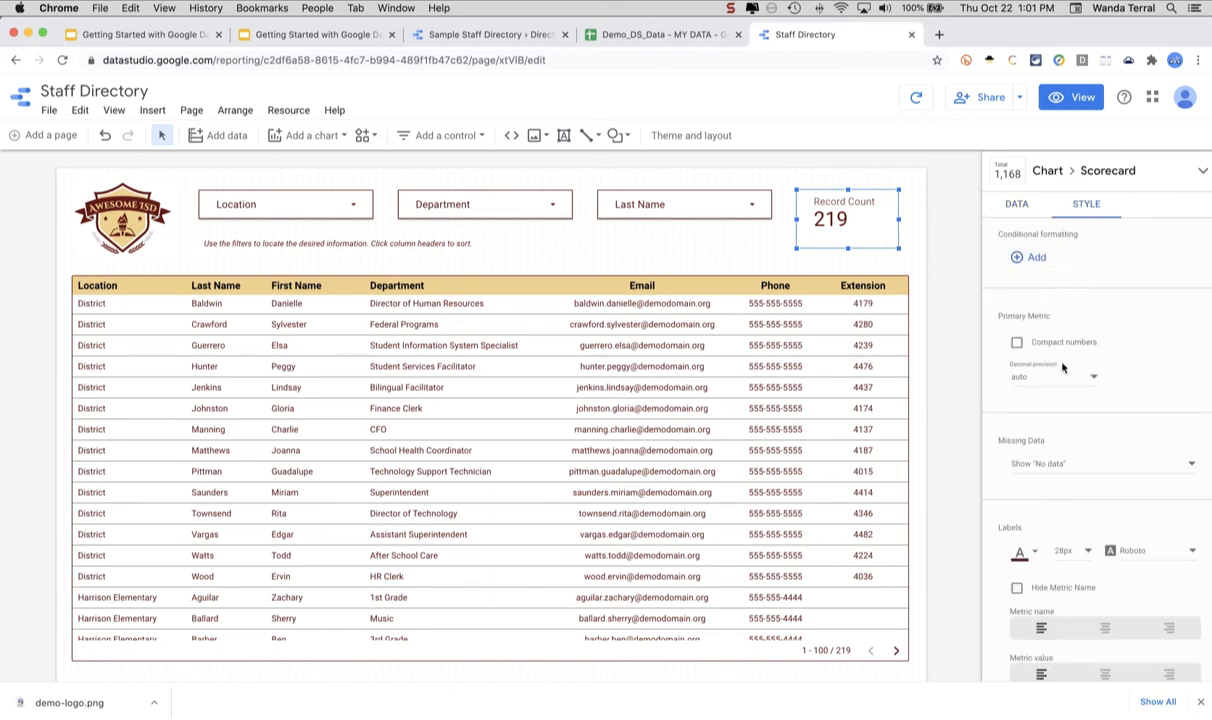
pyautogui.scroll(-4, 1068, 500)
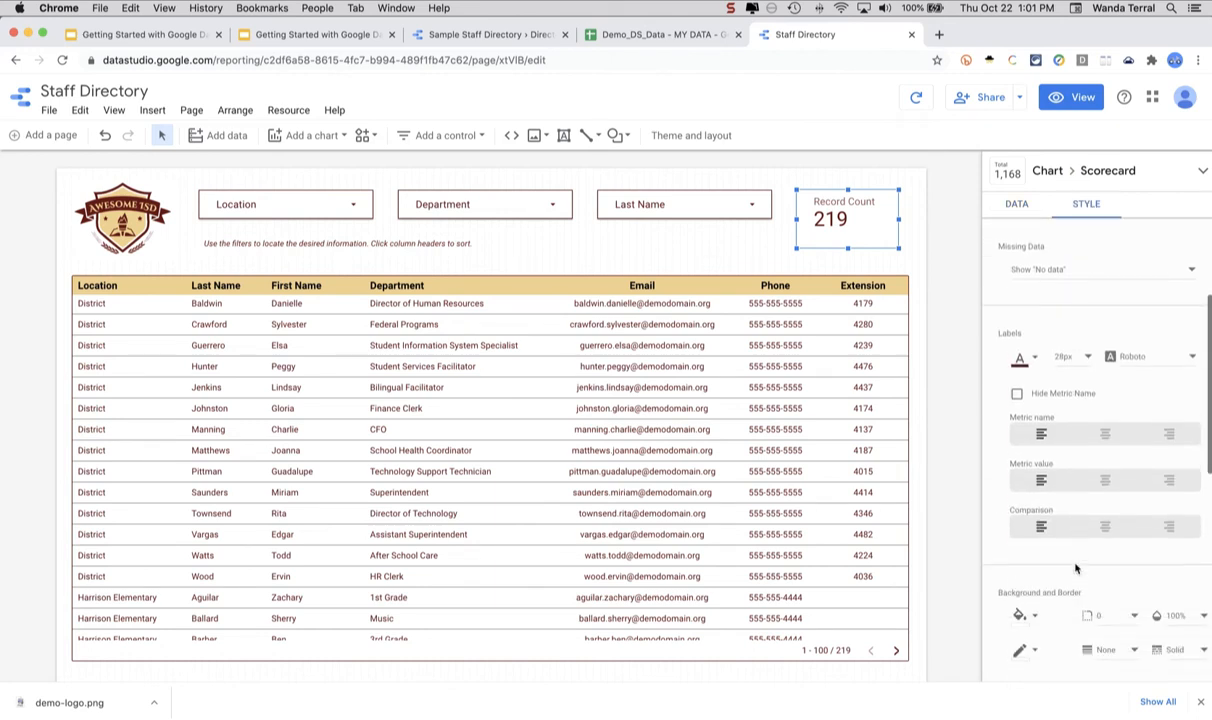
pyautogui.scroll(4, 1076, 568)
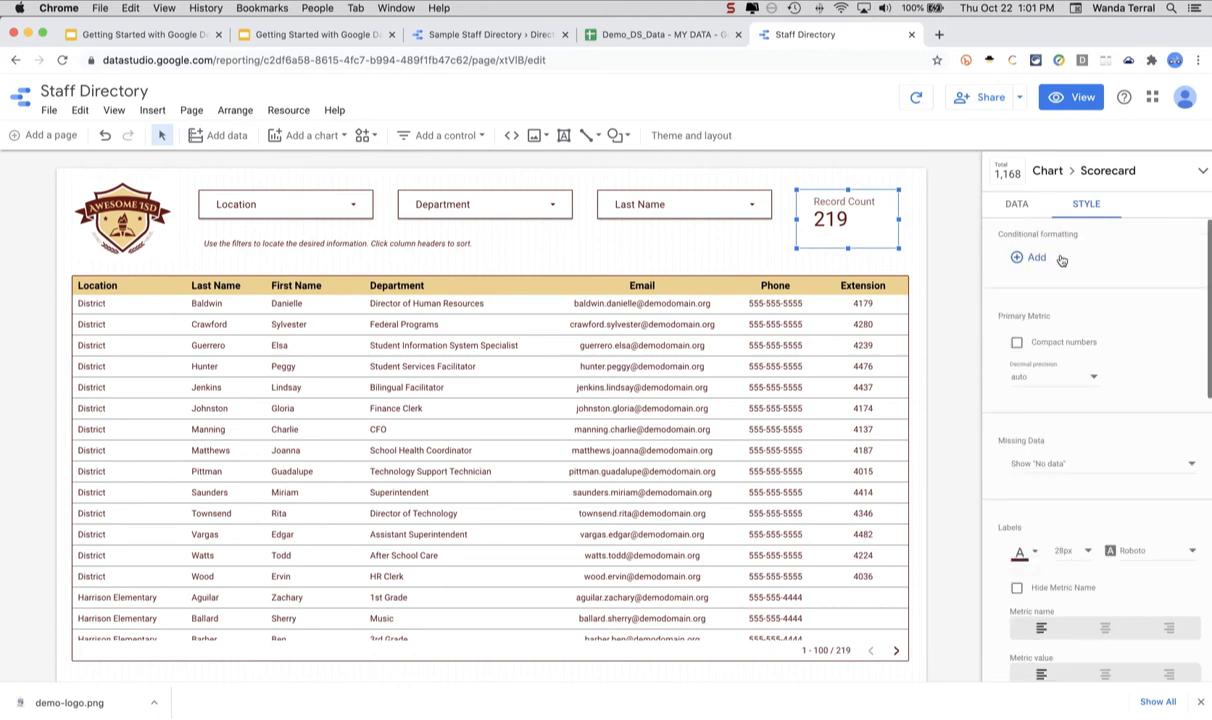
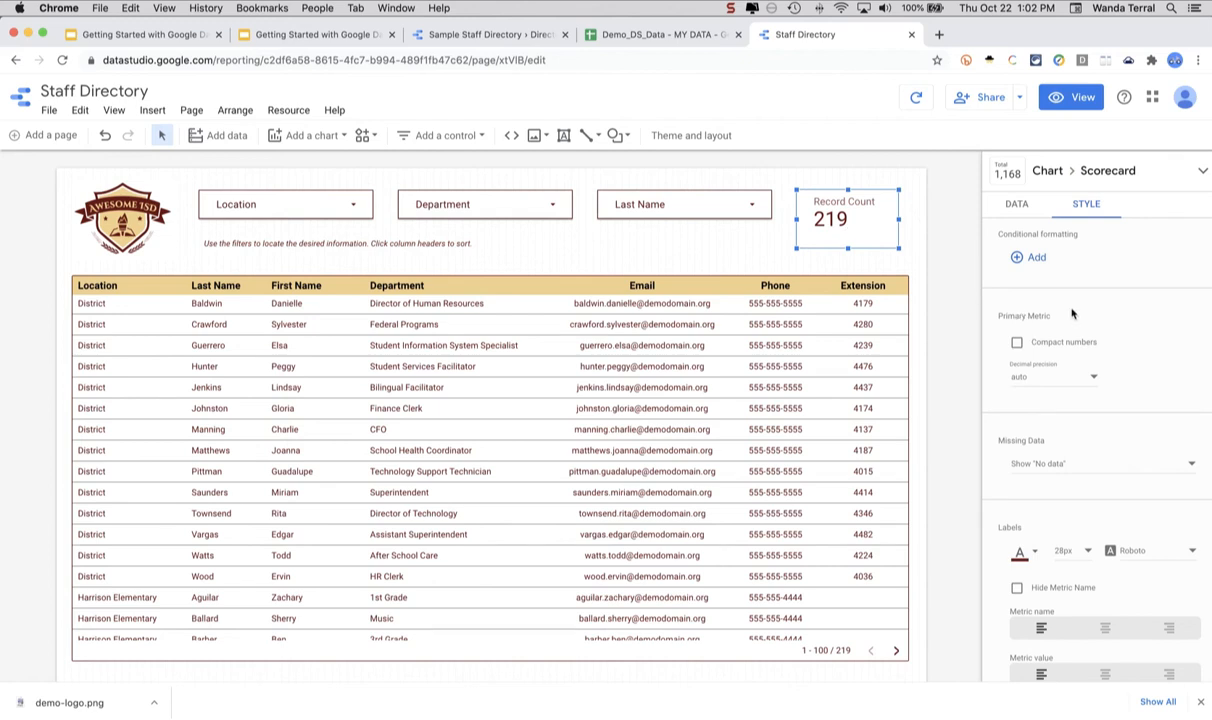
pyautogui.scroll(-1, 1072, 314)
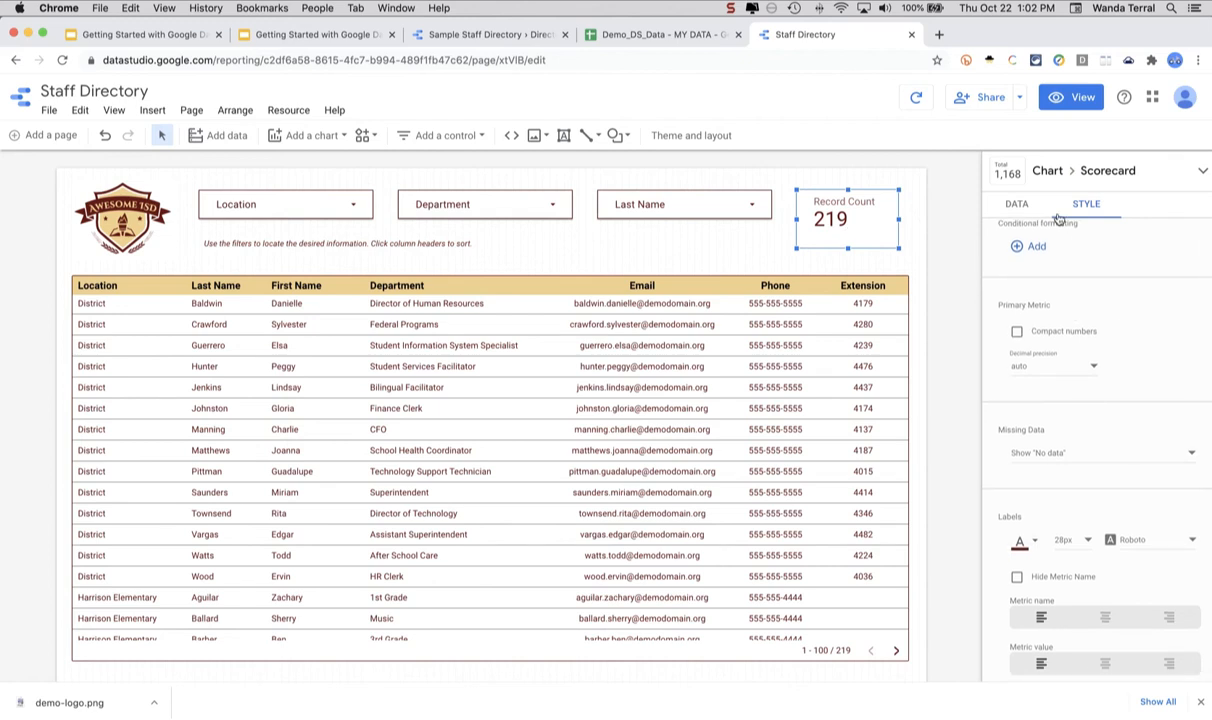
pyautogui.scroll(-3, 1073, 449)
pyautogui.scroll(-5, 1073, 449)
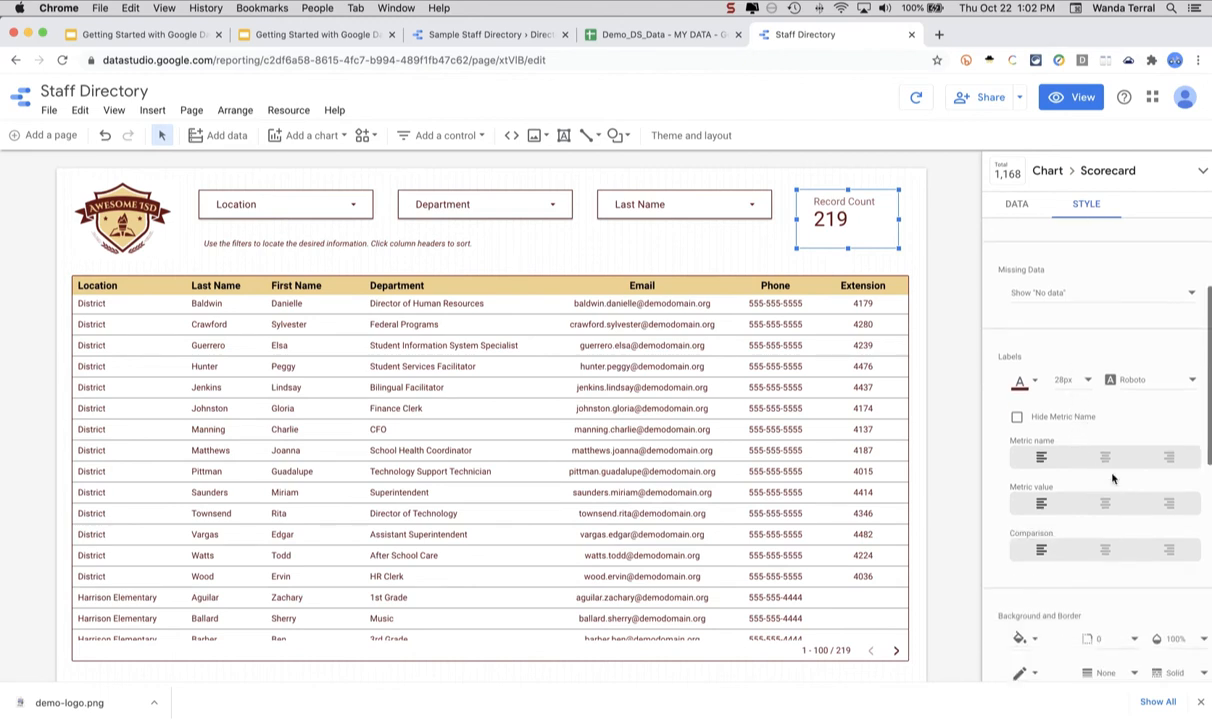
pyautogui.click(1106, 460)
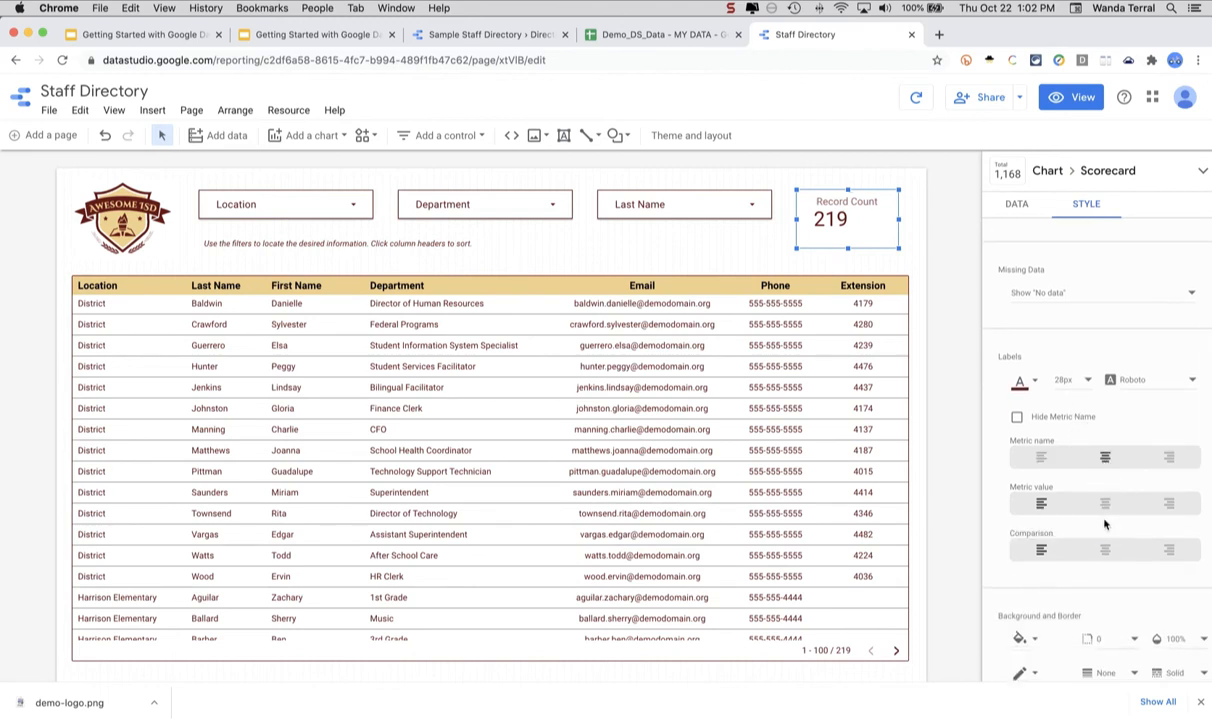
pyautogui.click(1105, 506)
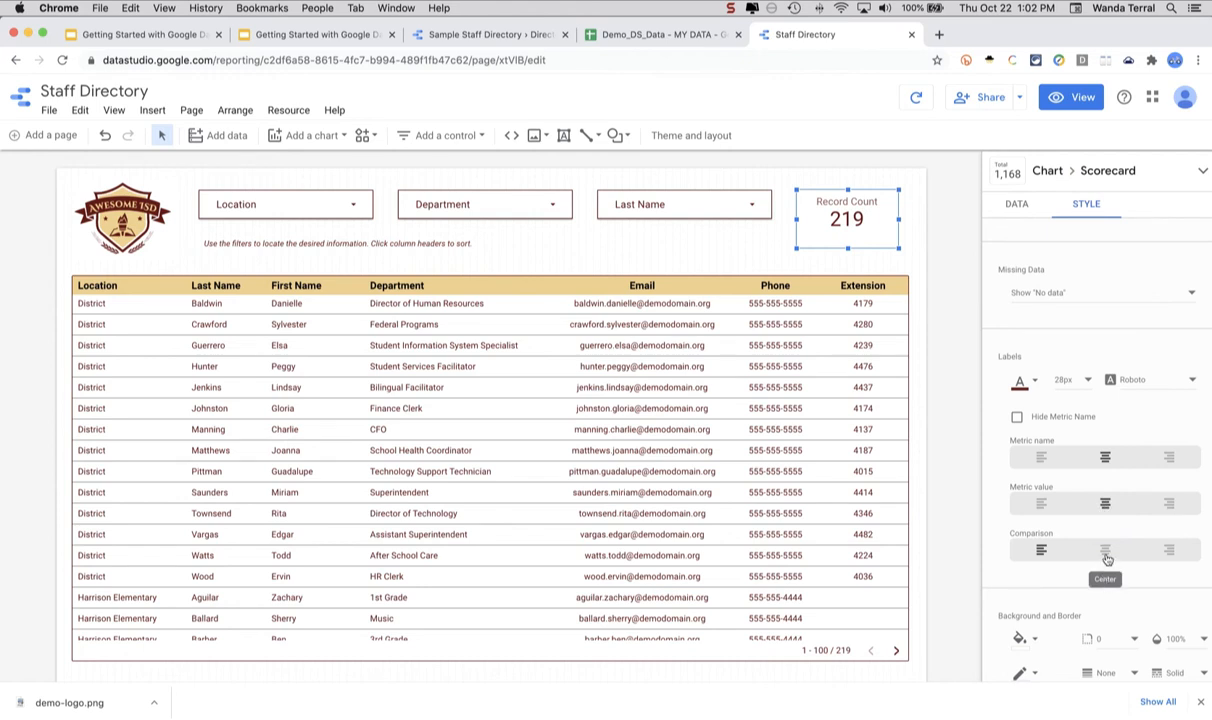
# - Give the scorecard a dark maroon border and a gold background from the theme colors
pyautogui.scroll(-5, 1107, 558)
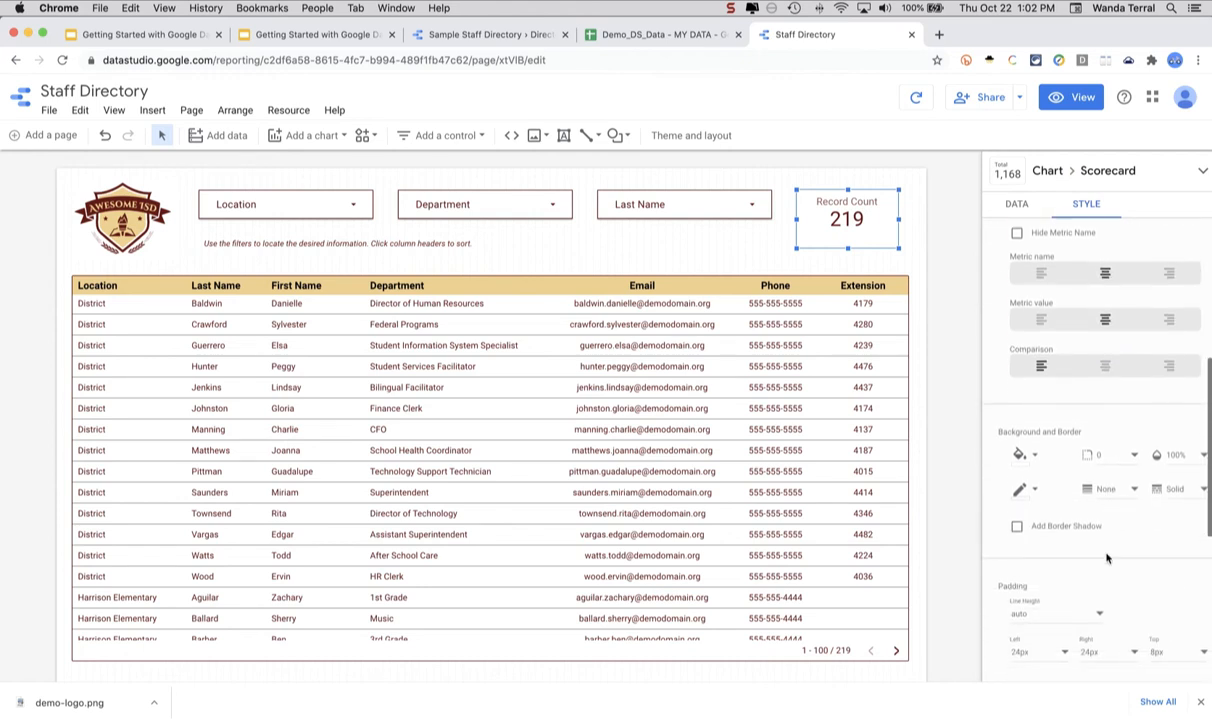
pyautogui.click(1022, 456)
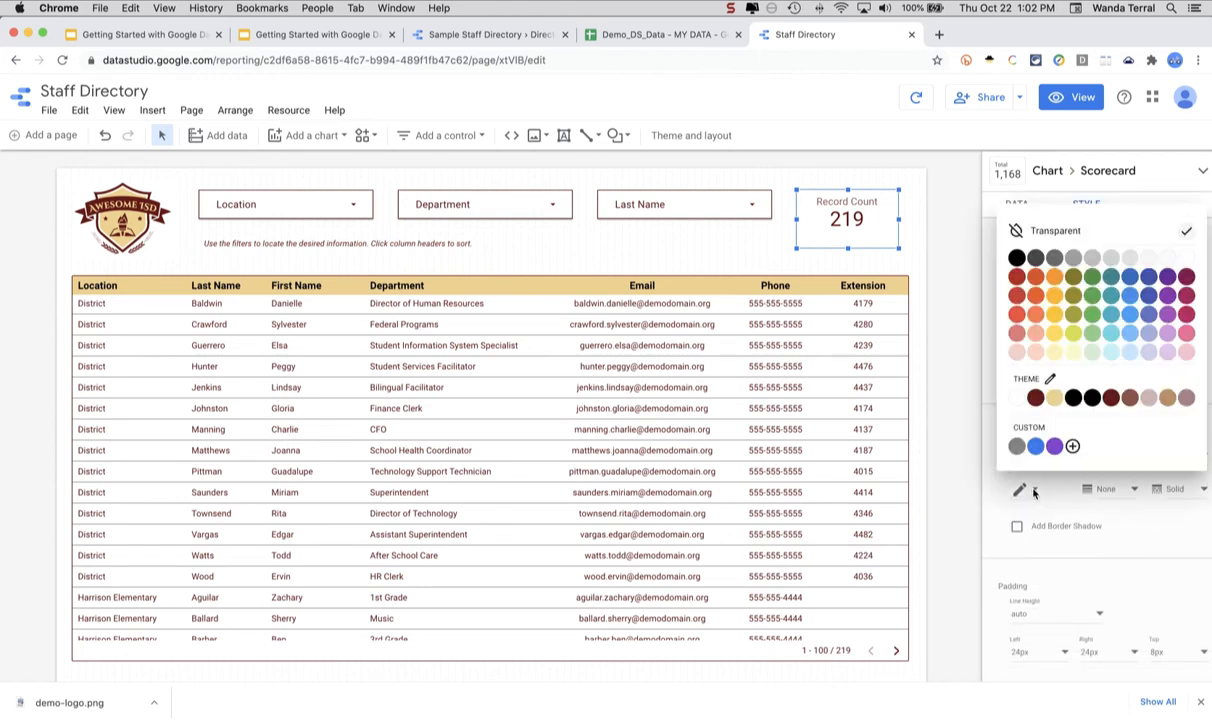
pyautogui.click(1036, 400)
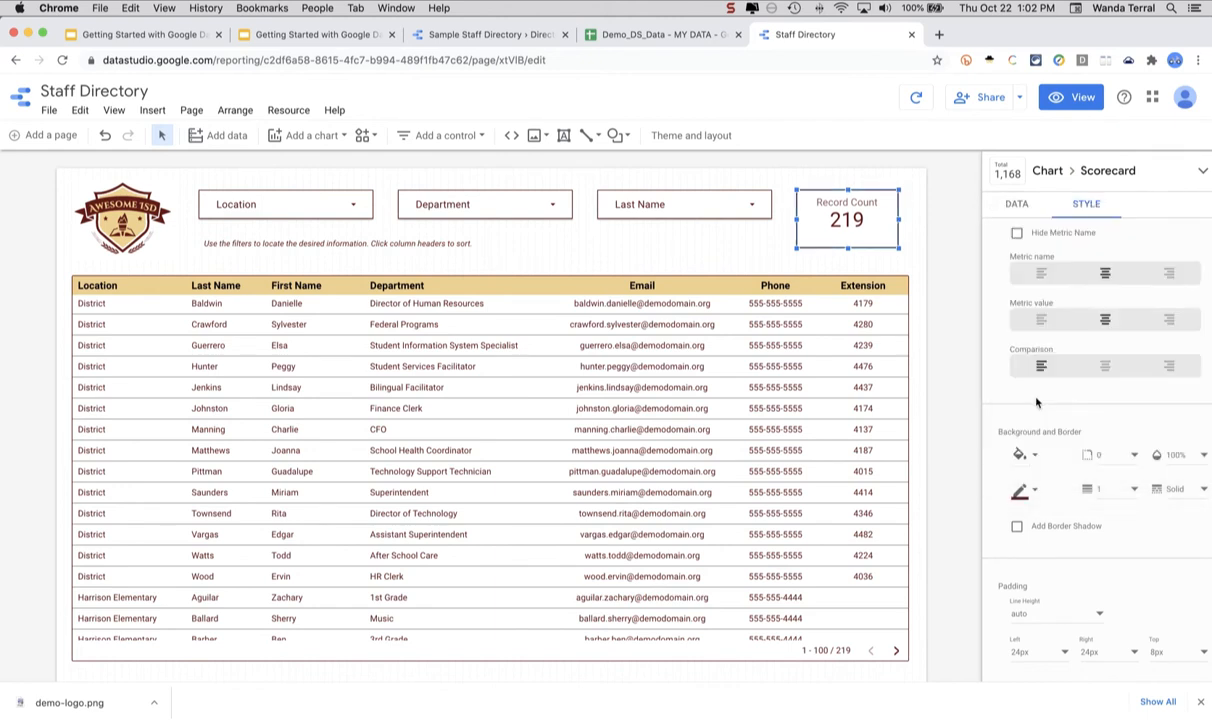
pyautogui.click(1036, 457)
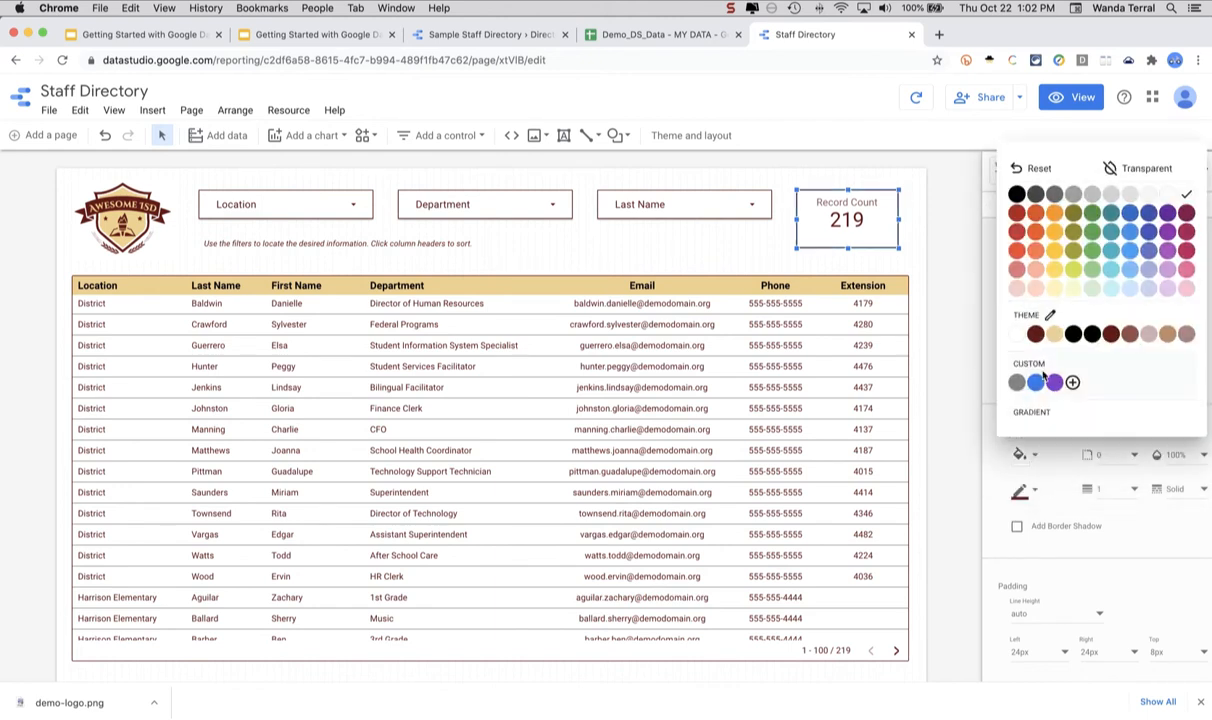
pyautogui.click(1056, 334)
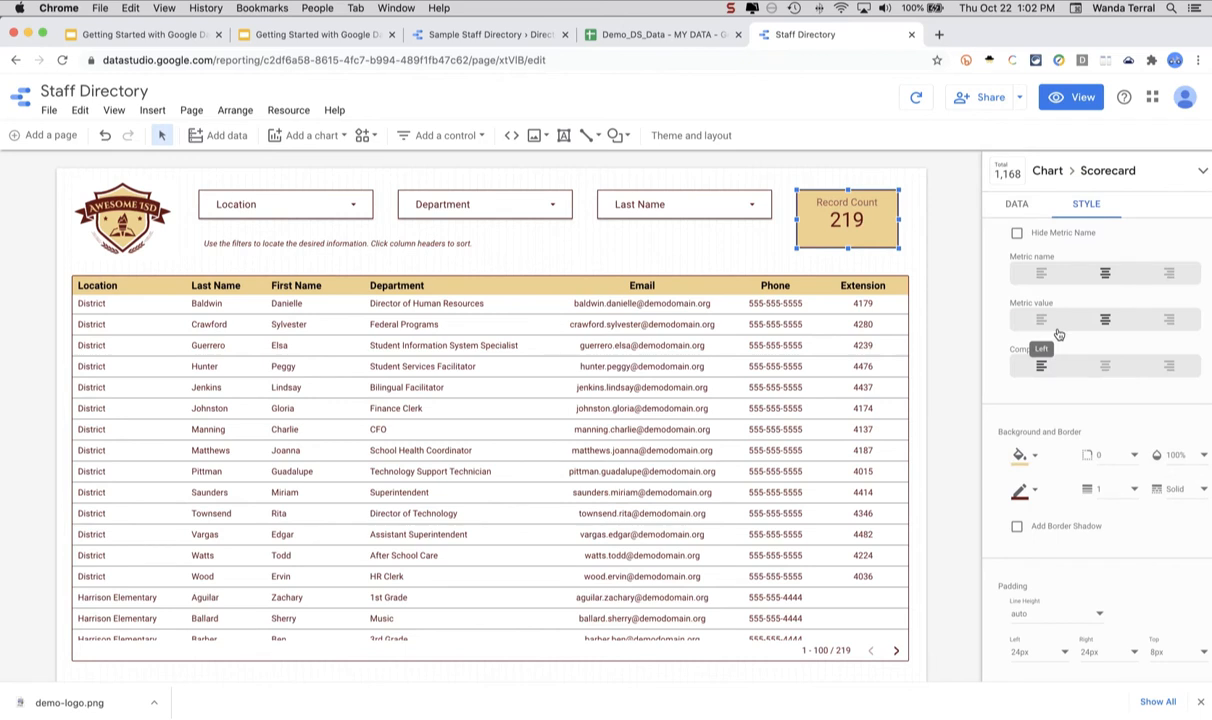
# - Set the scorecard's top padding to 16px
pyautogui.scroll(-4, 1050, 420)
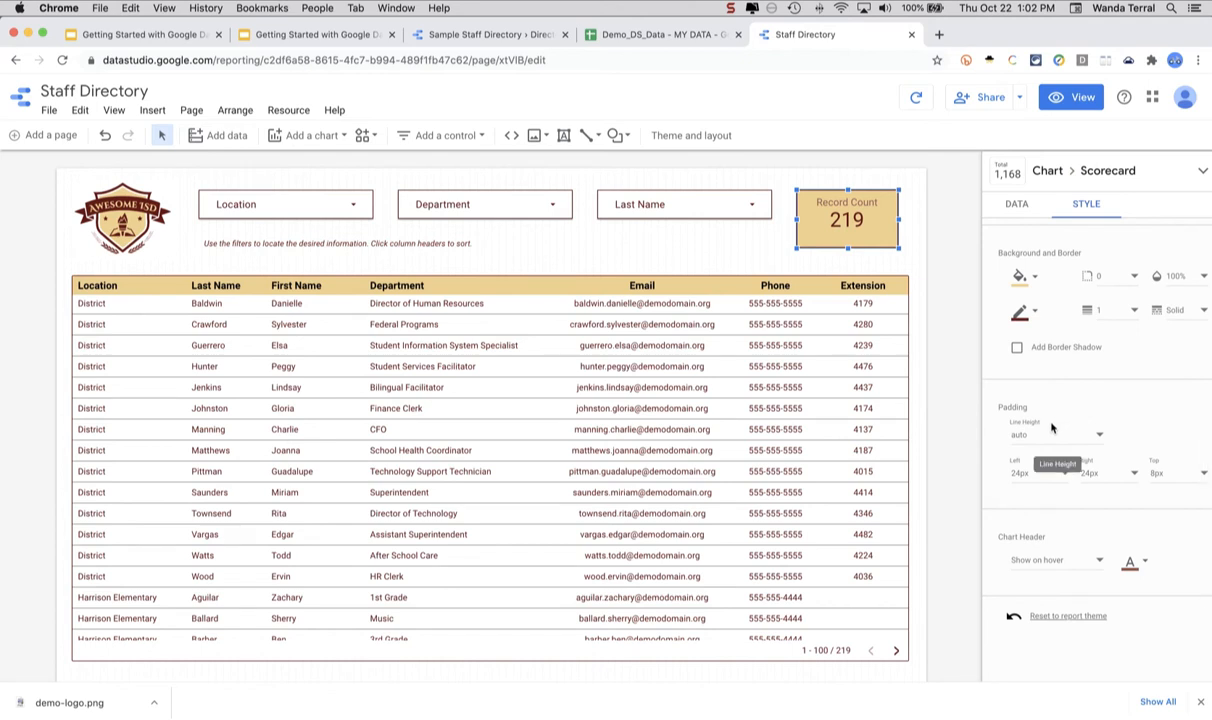
pyautogui.click(1203, 477)
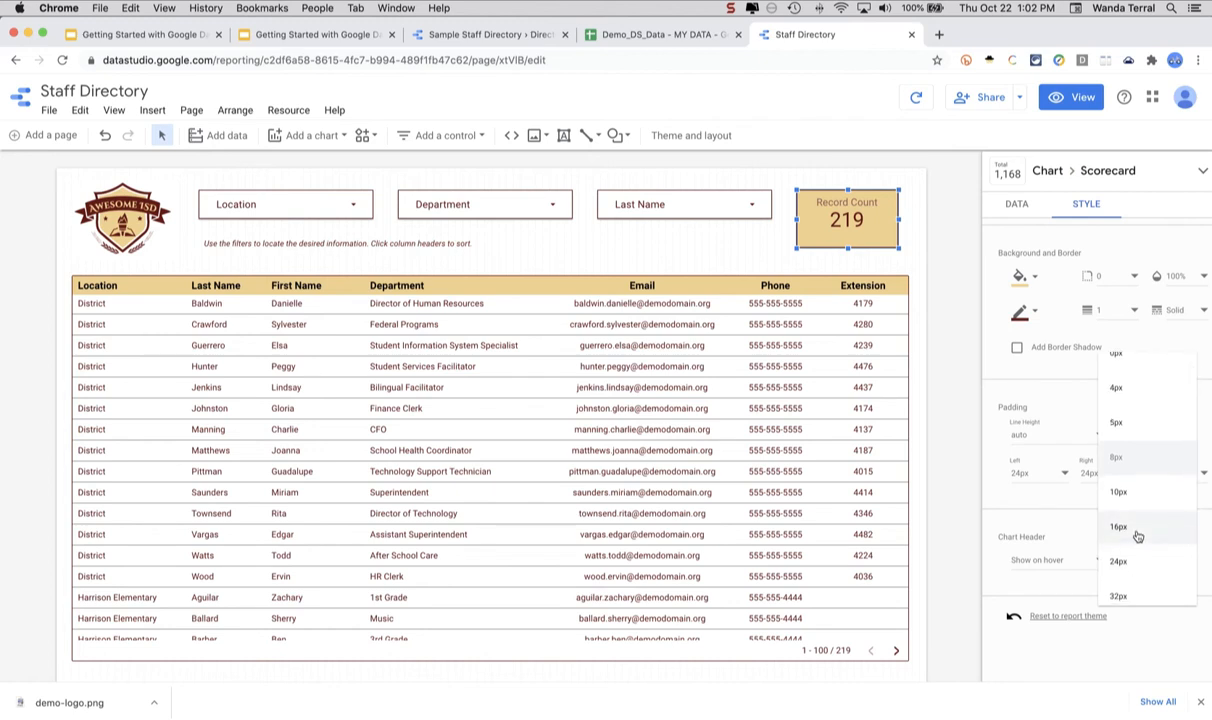
pyautogui.click(1137, 536)
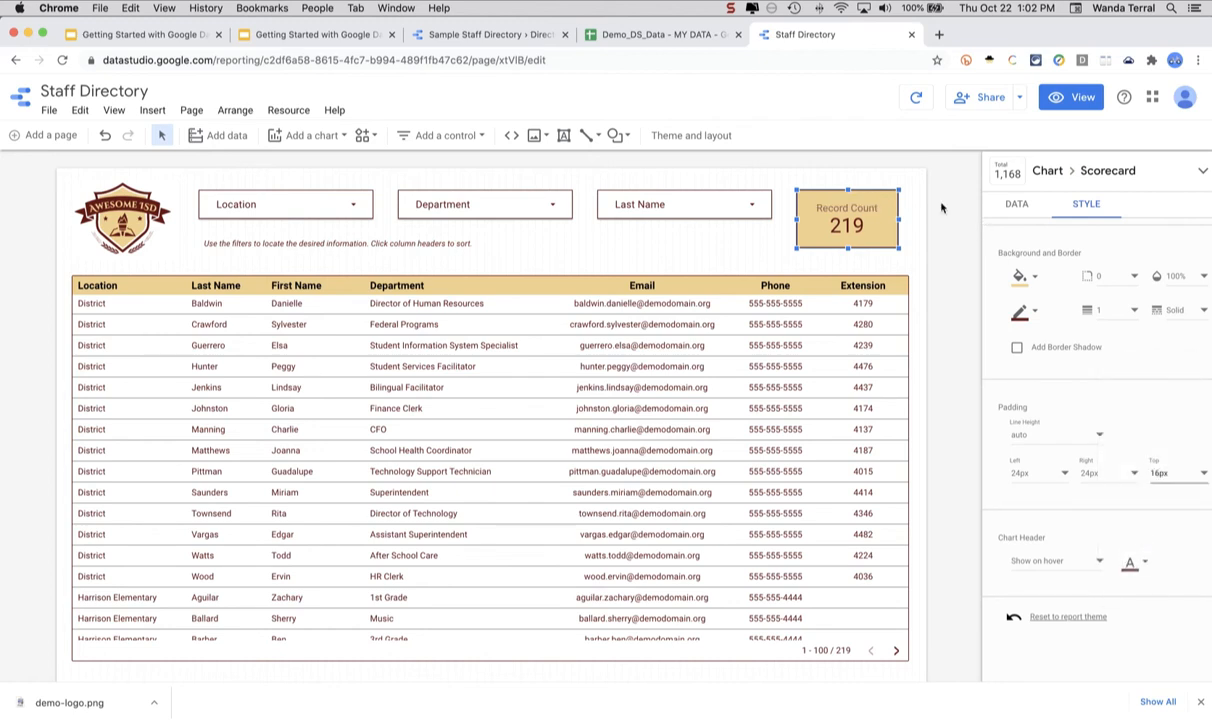
pyautogui.click(941, 207)
# - Round the corners of the Record Count scorecard with a border radius of 10
pyautogui.click(881, 216)
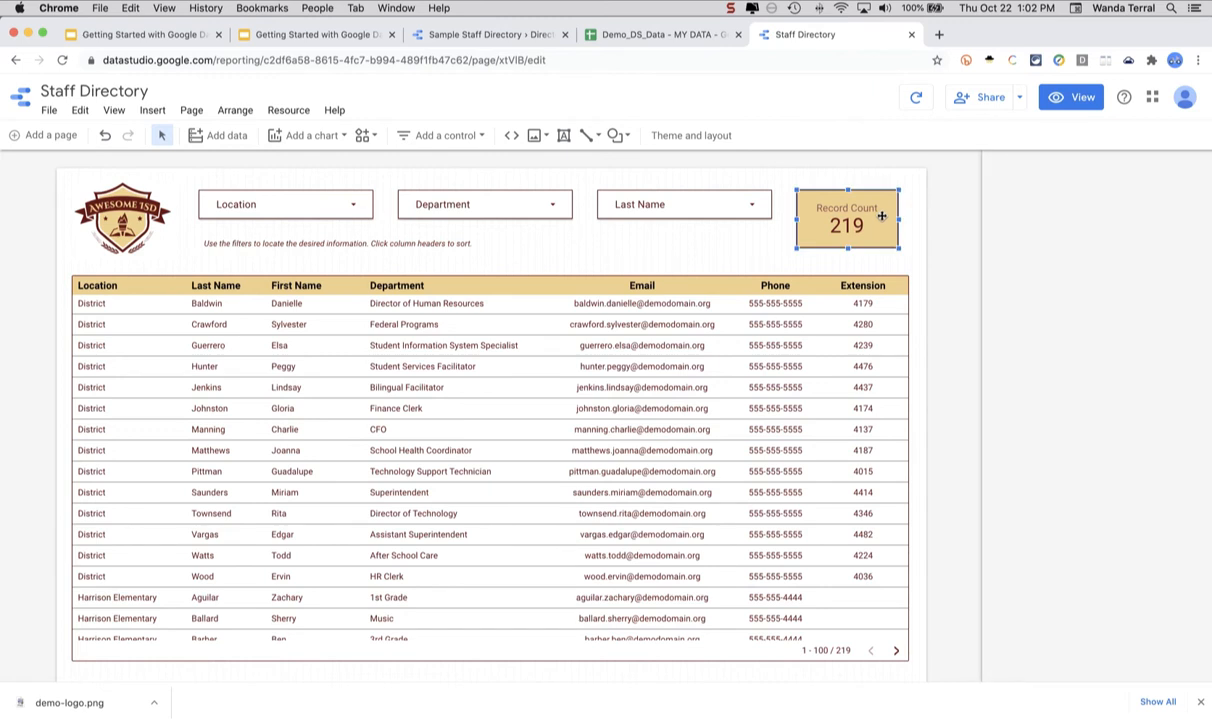
pyautogui.click(1087, 205)
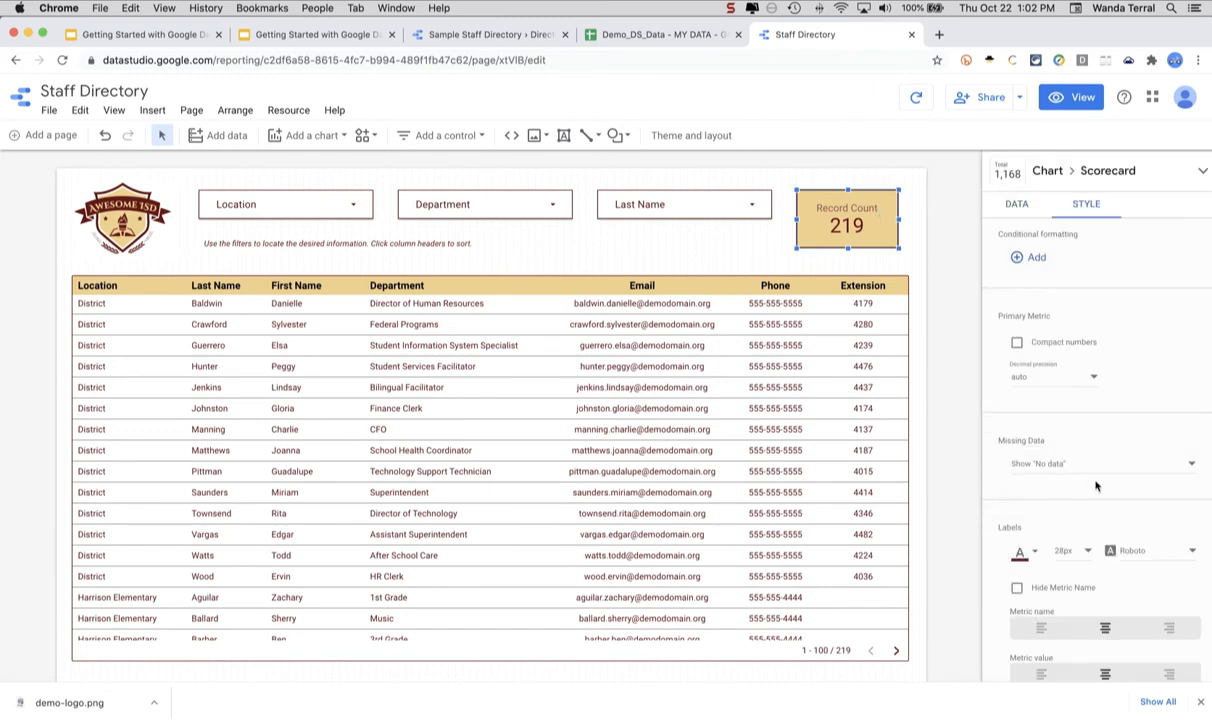
pyautogui.scroll(-8, 1095, 486)
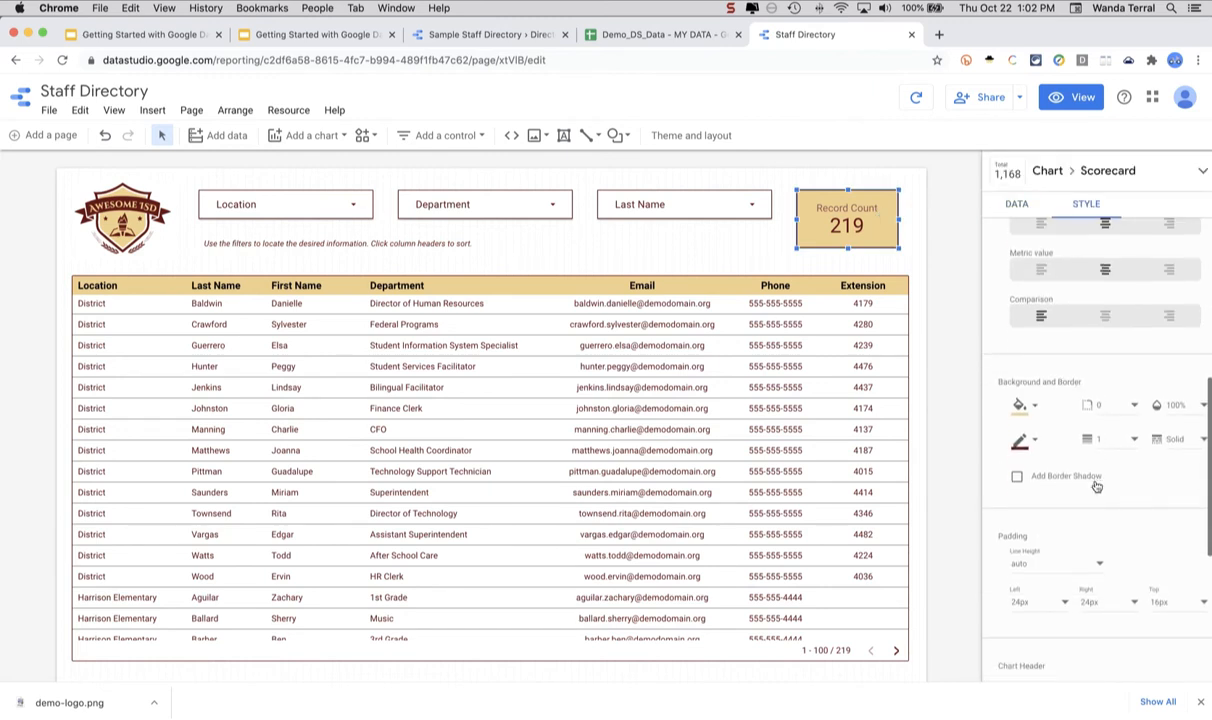
pyautogui.click(1133, 405)
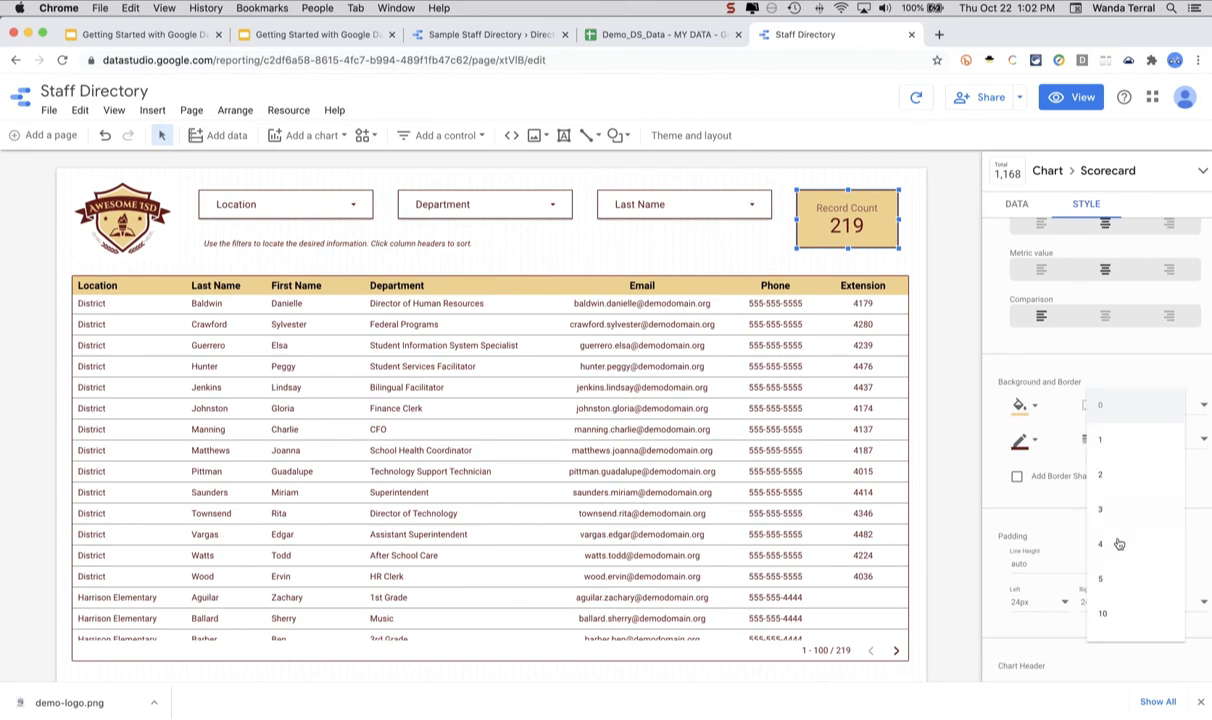
pyautogui.click(1118, 555)
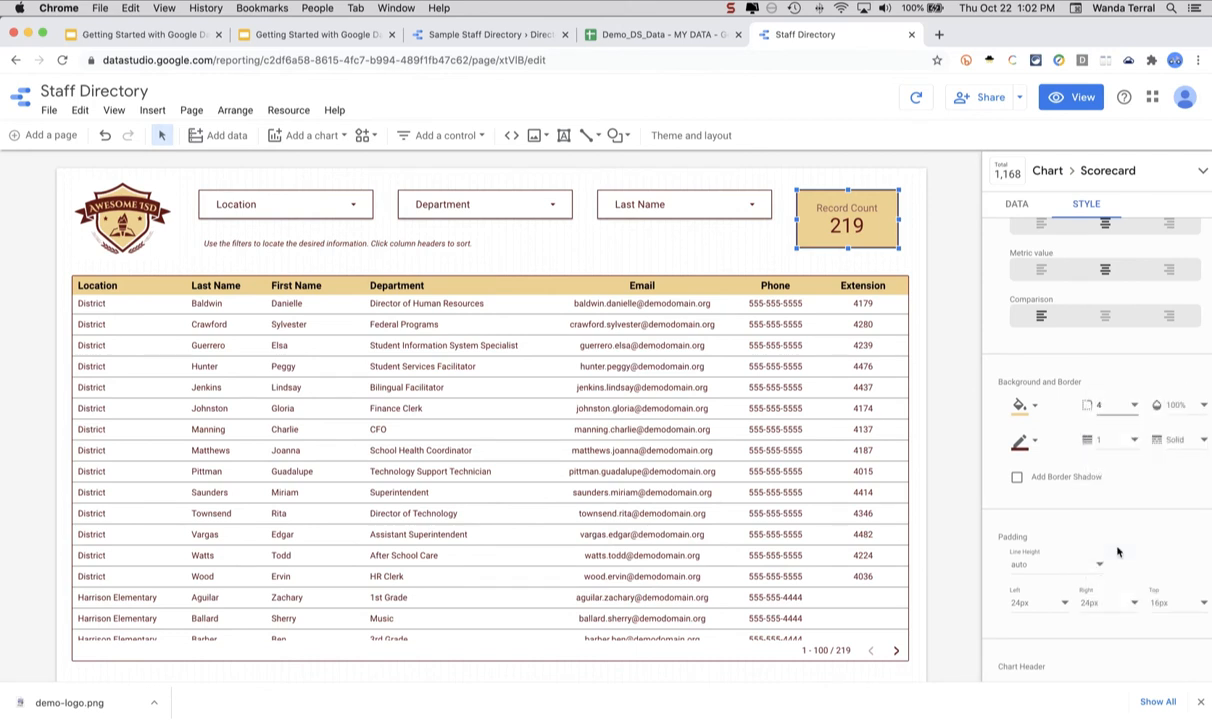
pyautogui.click(1100, 405)
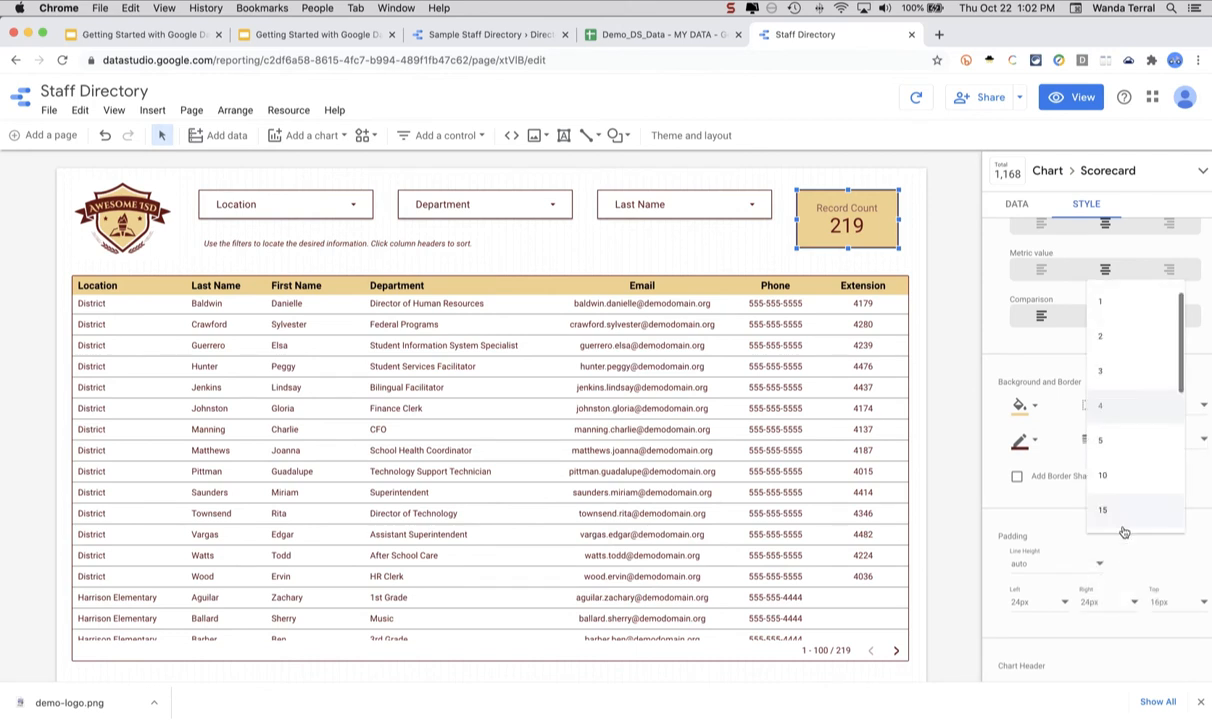
pyautogui.click(1116, 480)
pyautogui.click(968, 336)
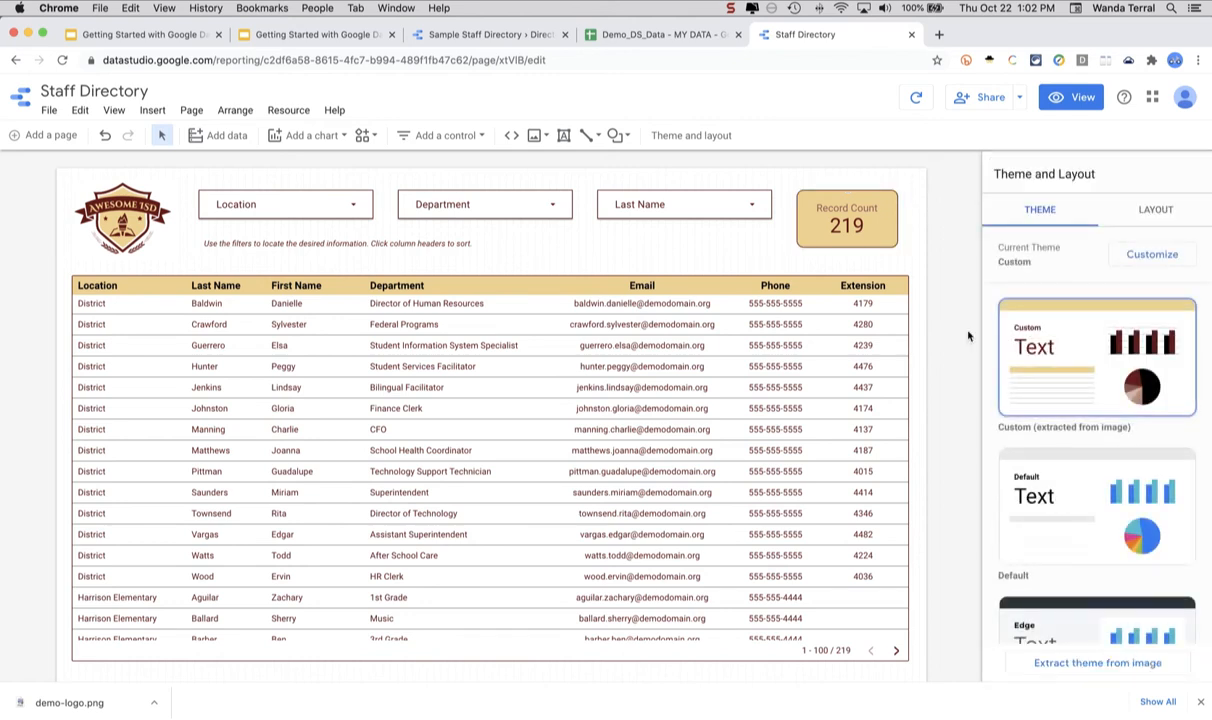
# - Move the Record Count scorecard slightly right so it lines up with the right edge of the staff table
pyautogui.moveTo(892, 213); pyautogui.dragTo(896, 217)
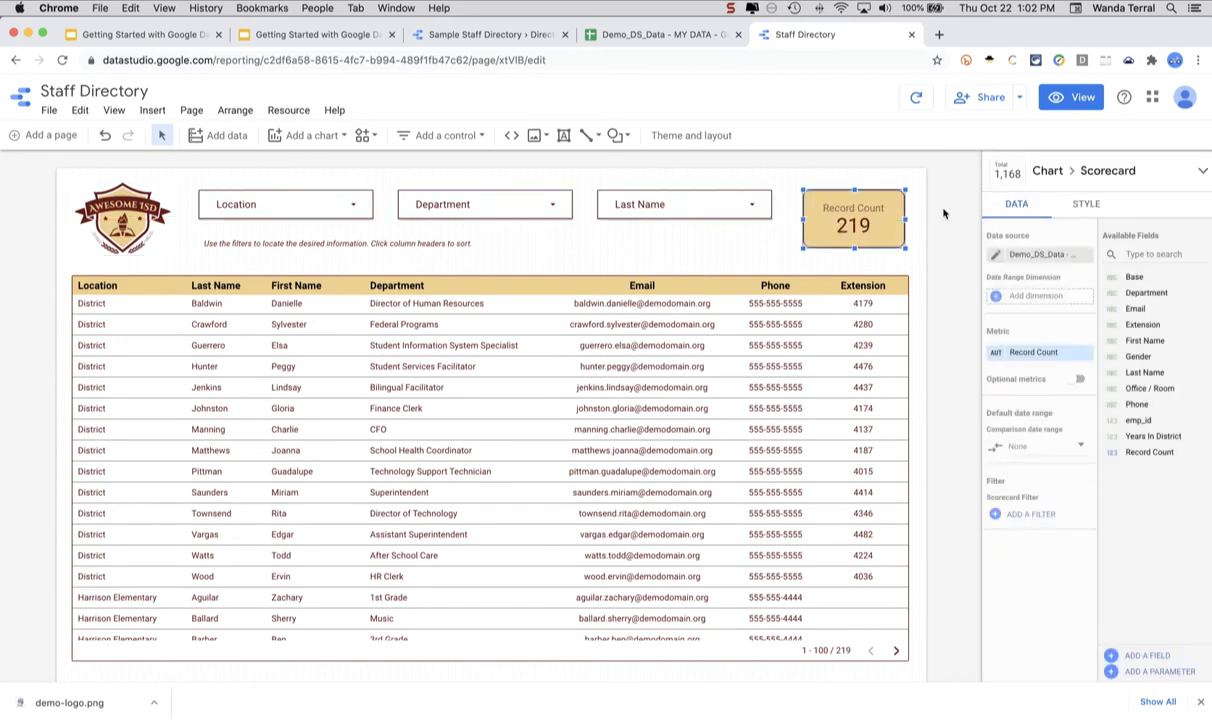
pyautogui.click(930, 173)
# - Test the Department filter in view mode with only Kindergarten and 1st Grade selected, and reselect all departments
pyautogui.click(1083, 97)
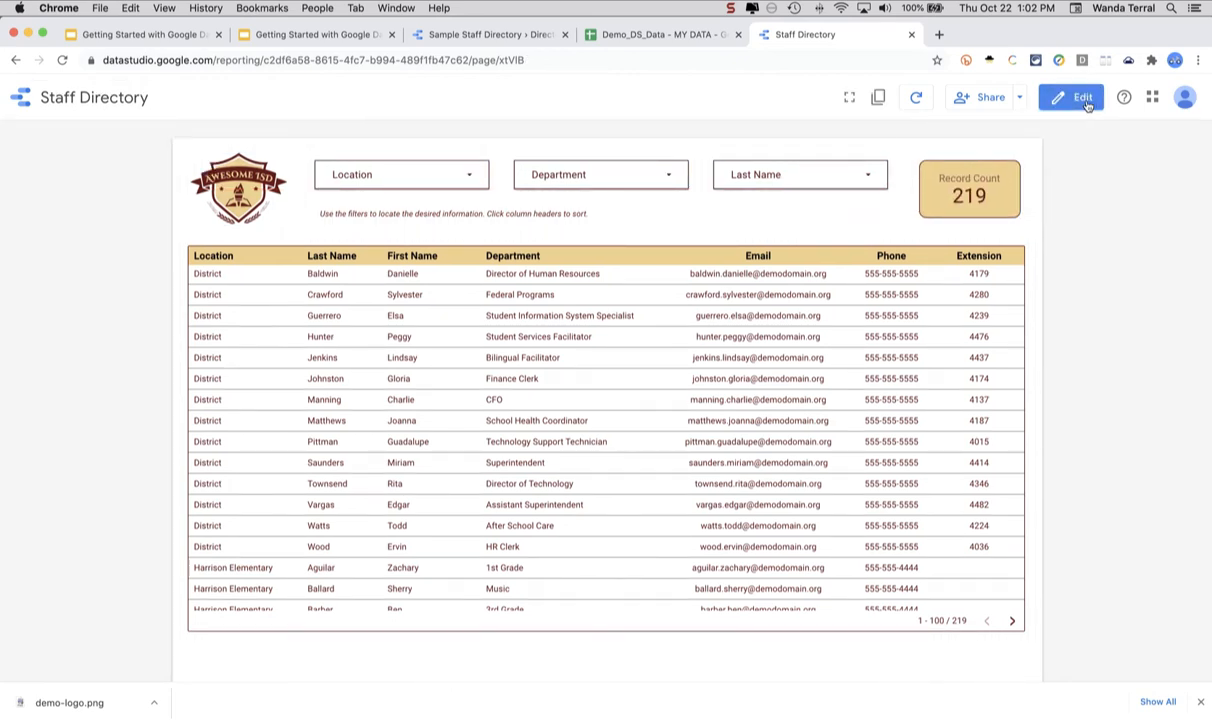
pyautogui.click(593, 174)
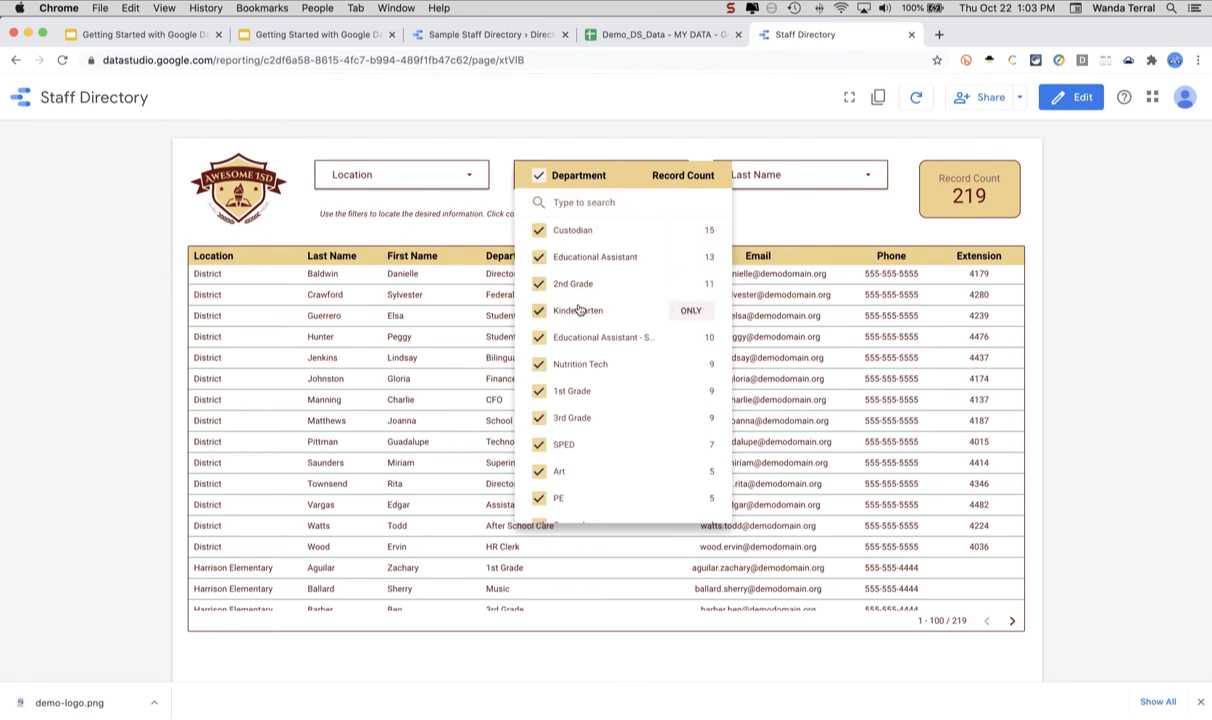
pyautogui.click(692, 311)
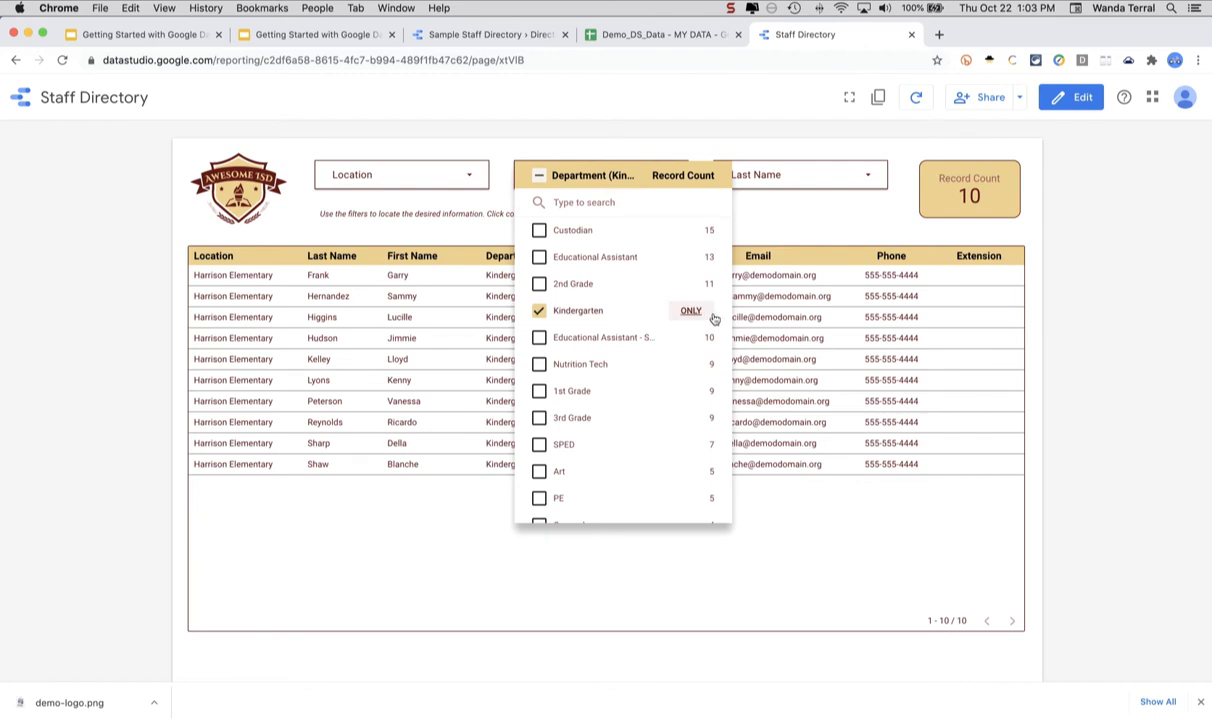
pyautogui.click(540, 392)
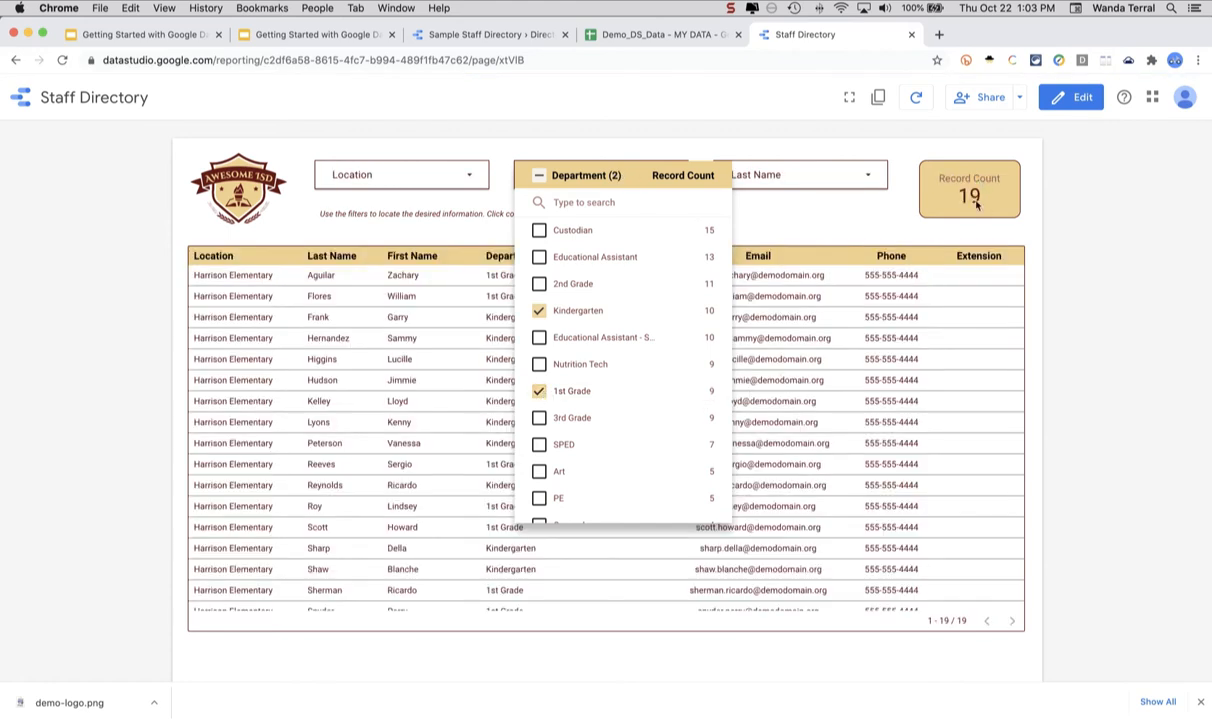
pyautogui.click(538, 175)
pyautogui.click(557, 151)
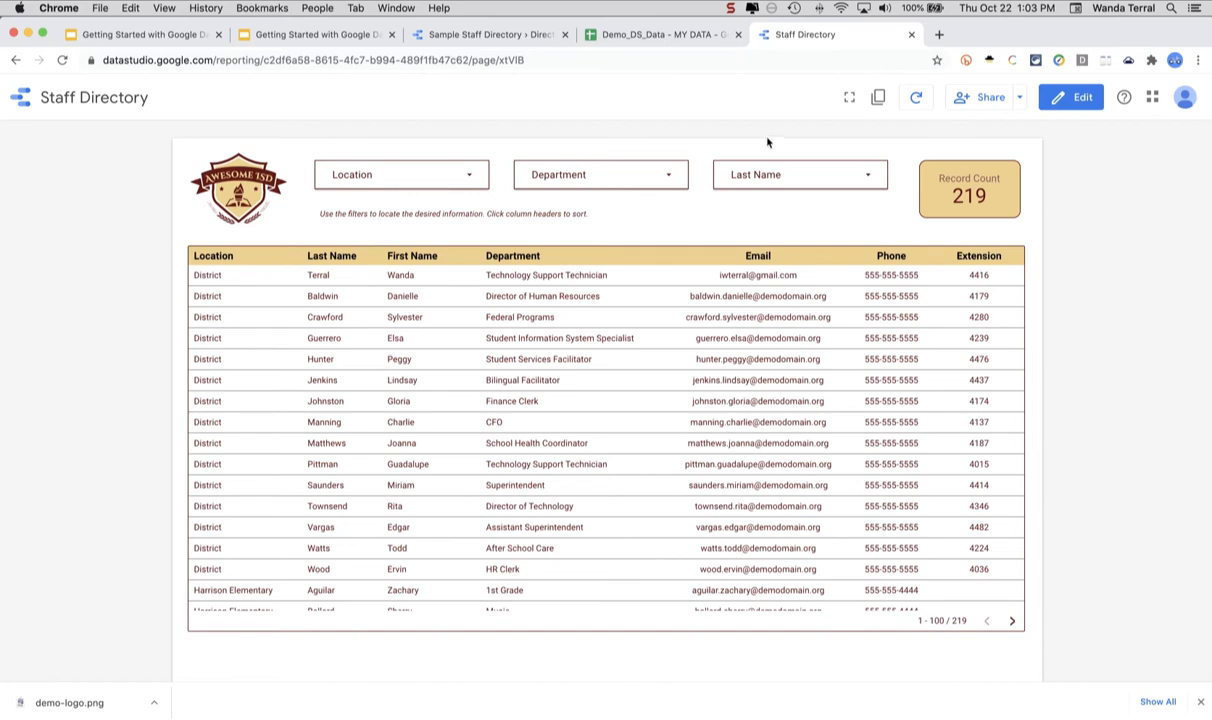
# - Return to edit mode and set the report's canvas height to 700 px to trim the empty space below the table
pyautogui.click(1068, 97)
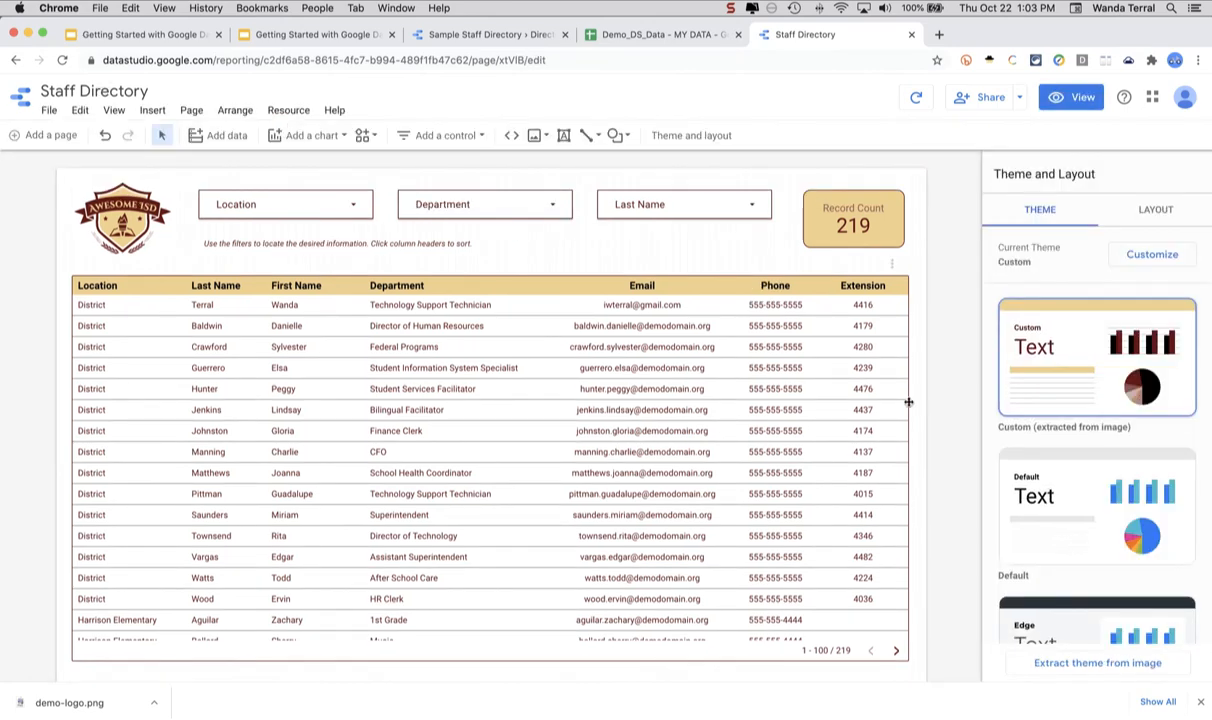
pyautogui.scroll(-3, 908, 402)
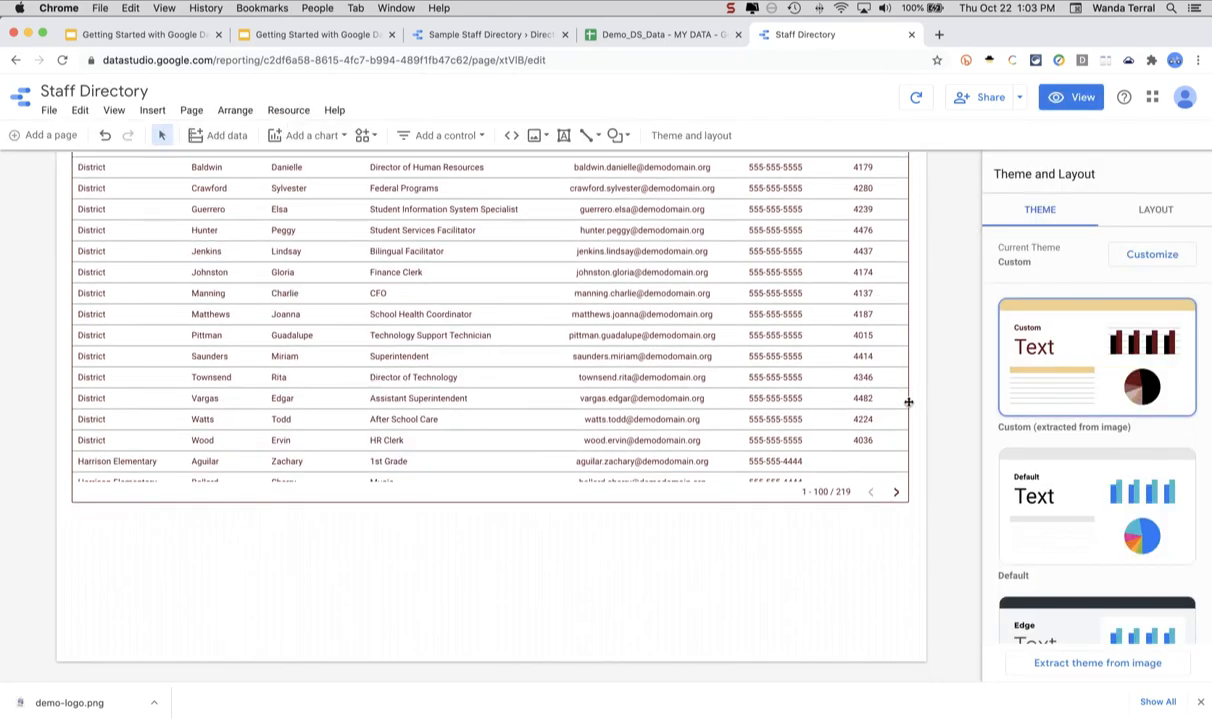
pyautogui.scroll(3, 908, 402)
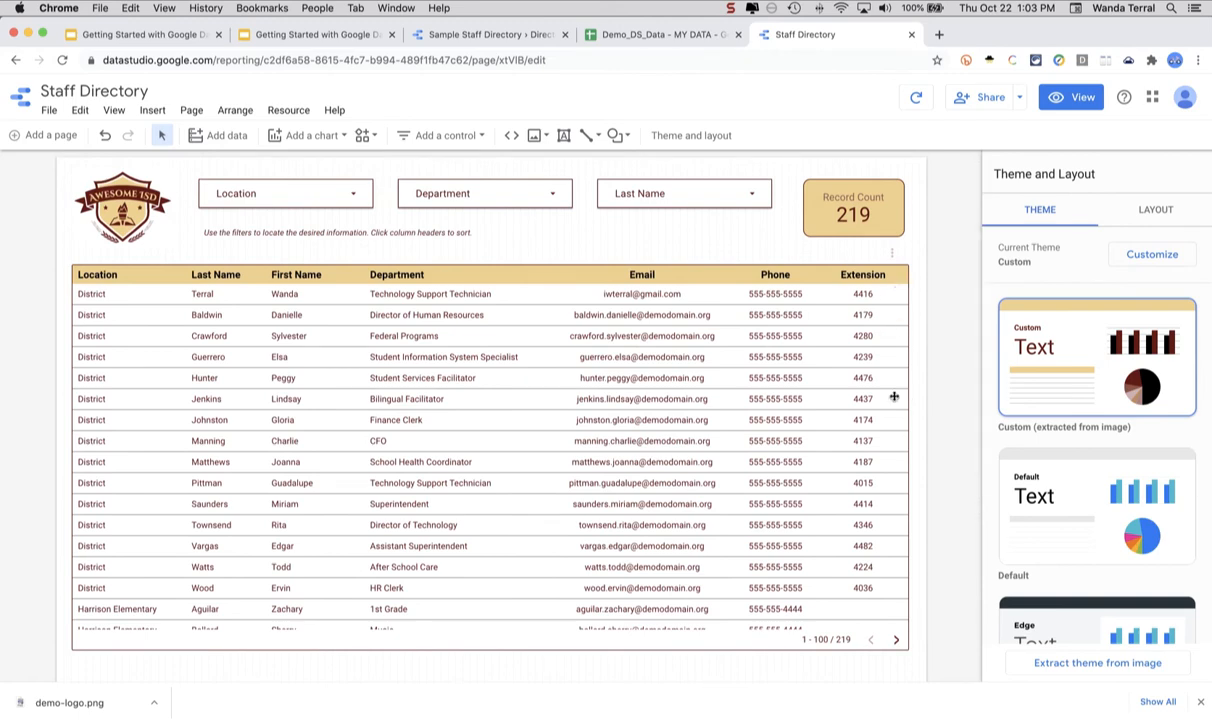
pyautogui.scroll(-5, 872, 485)
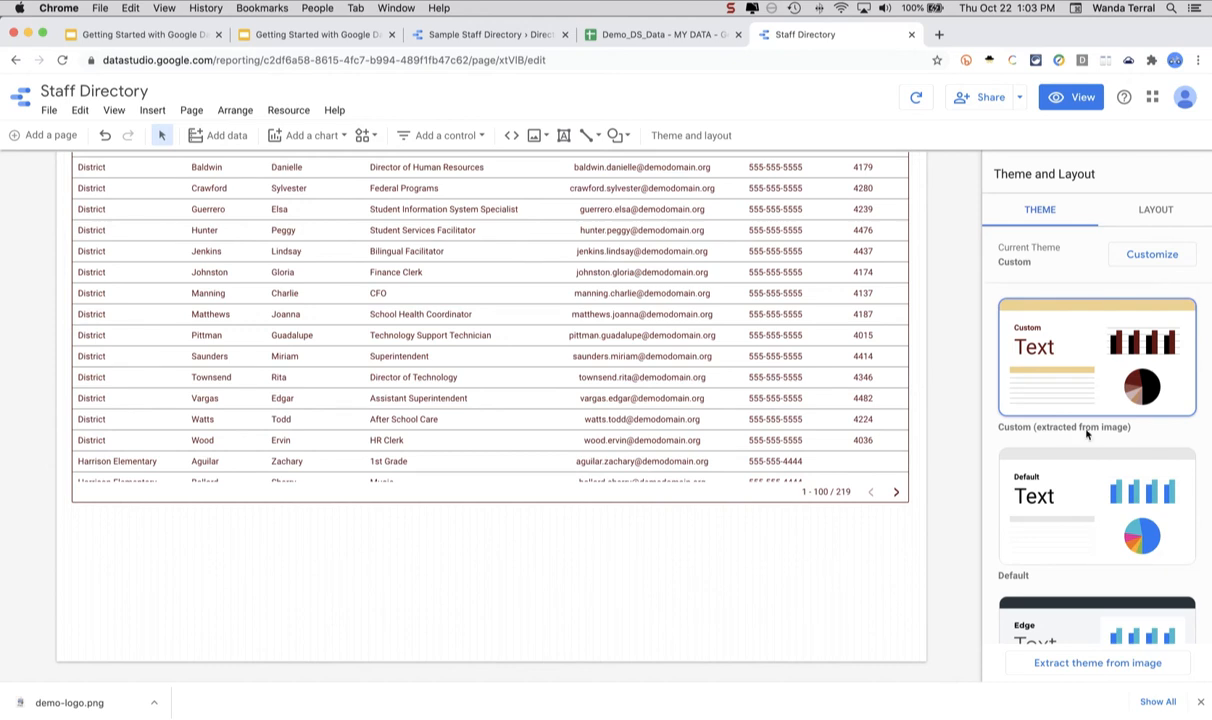
pyautogui.click(1160, 212)
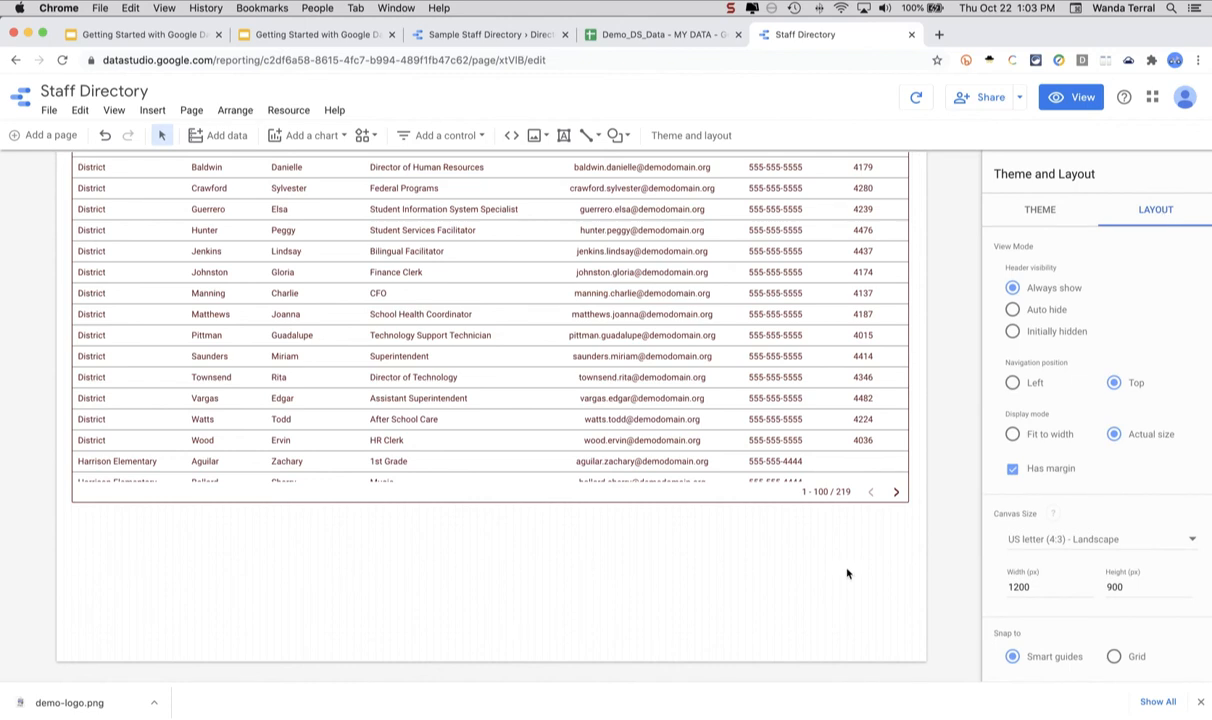
pyautogui.scroll(3, 846, 573)
pyautogui.scroll(2, 846, 573)
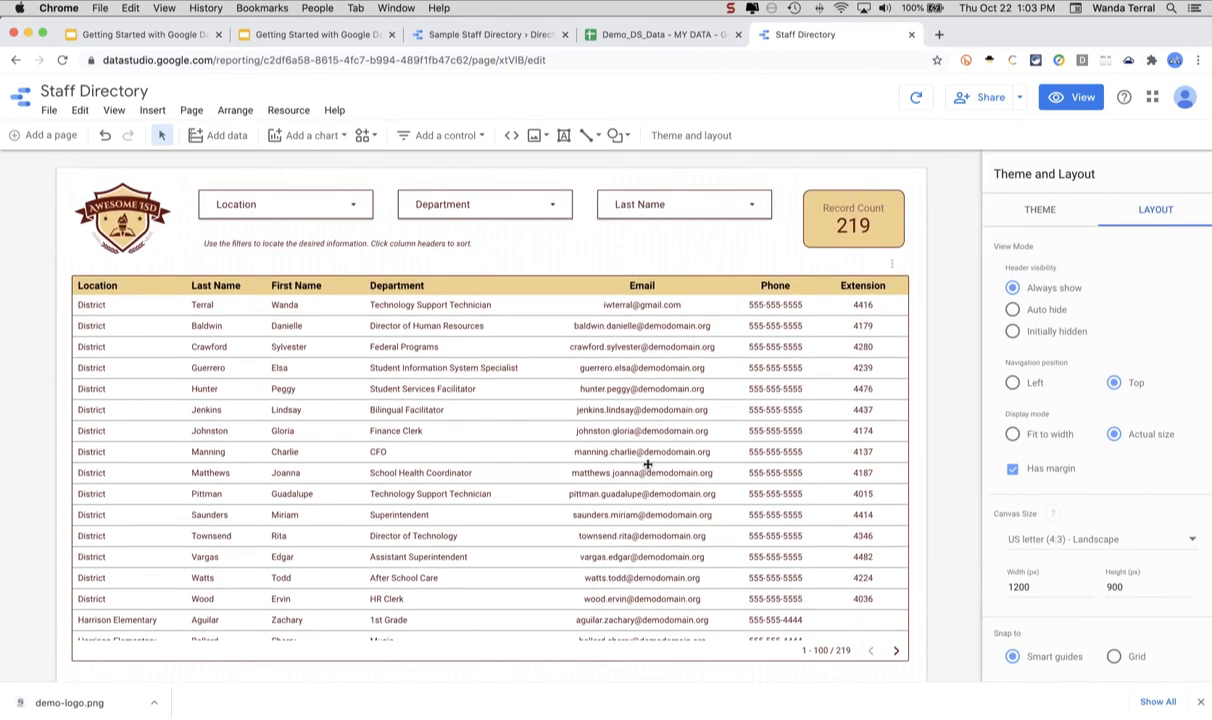
pyautogui.scroll(-3, 657, 466)
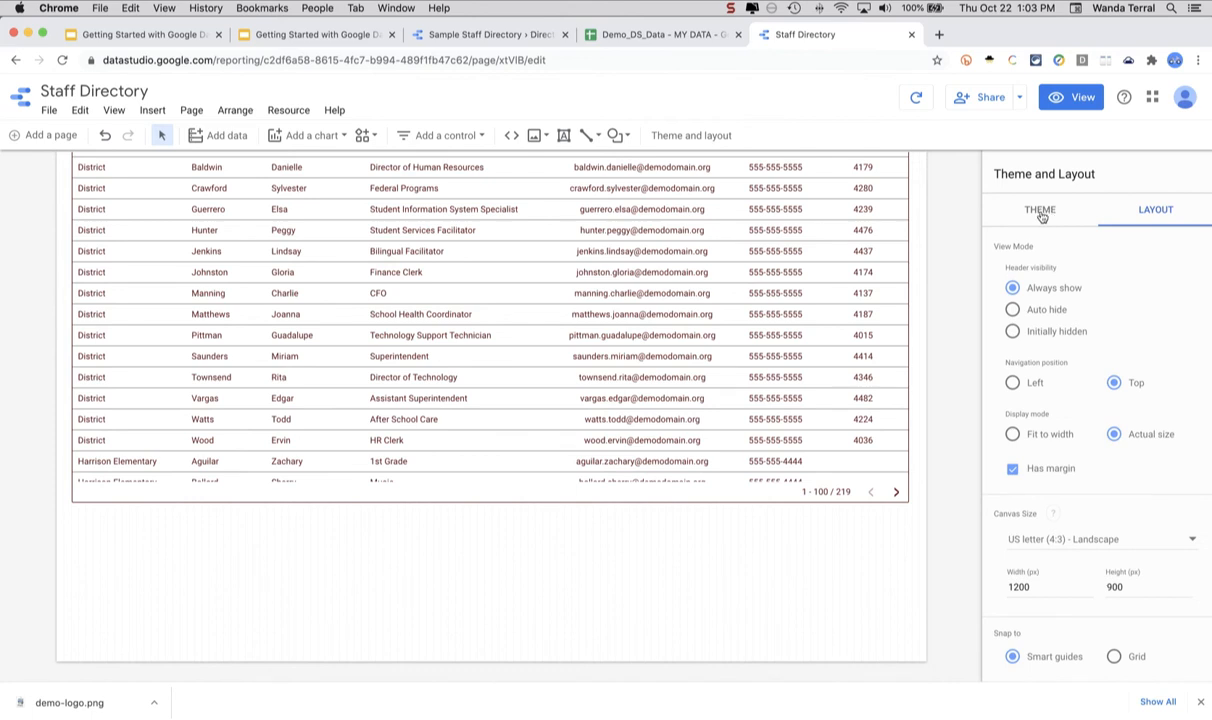
pyautogui.scroll(-2, 1136, 323)
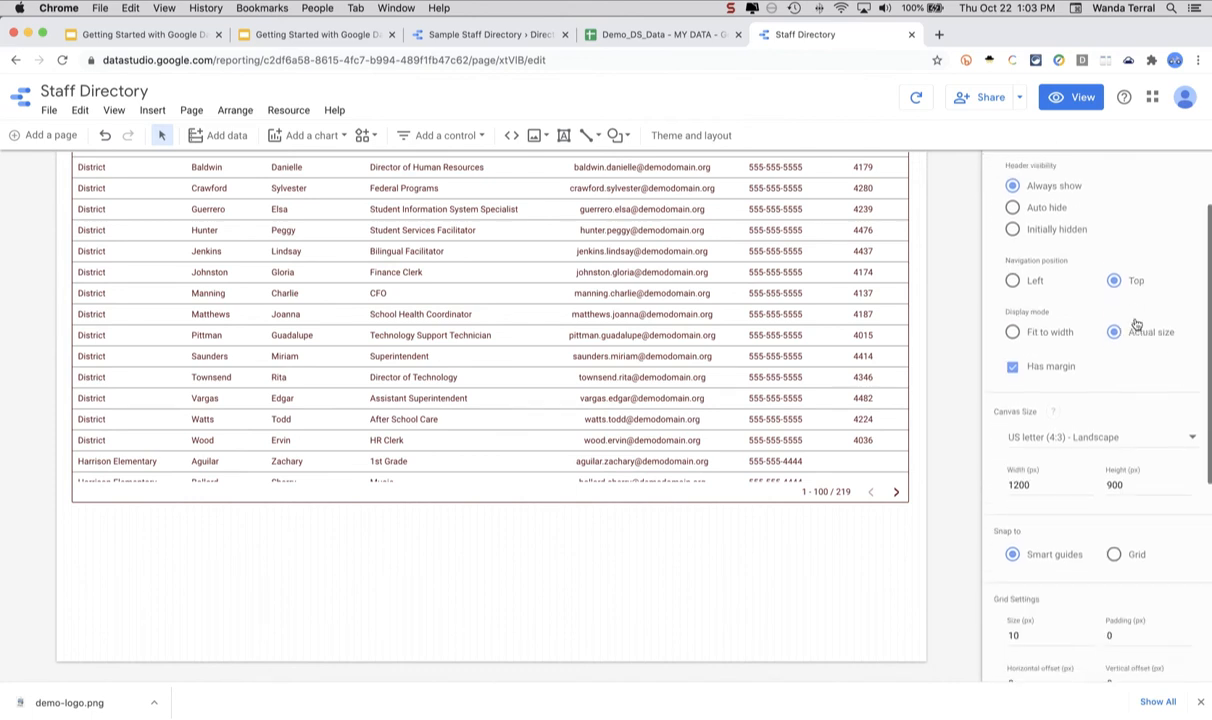
pyautogui.scroll(-3, 1136, 323)
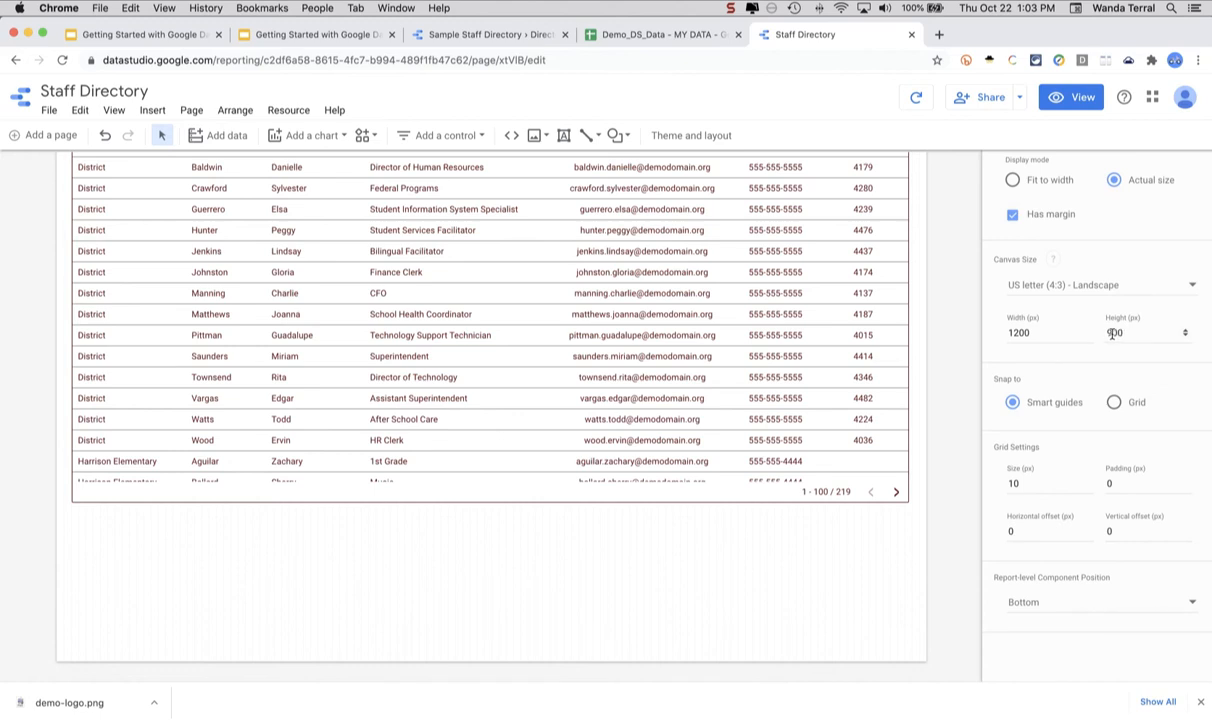
pyautogui.click(1107, 334)
pyautogui.write('7')
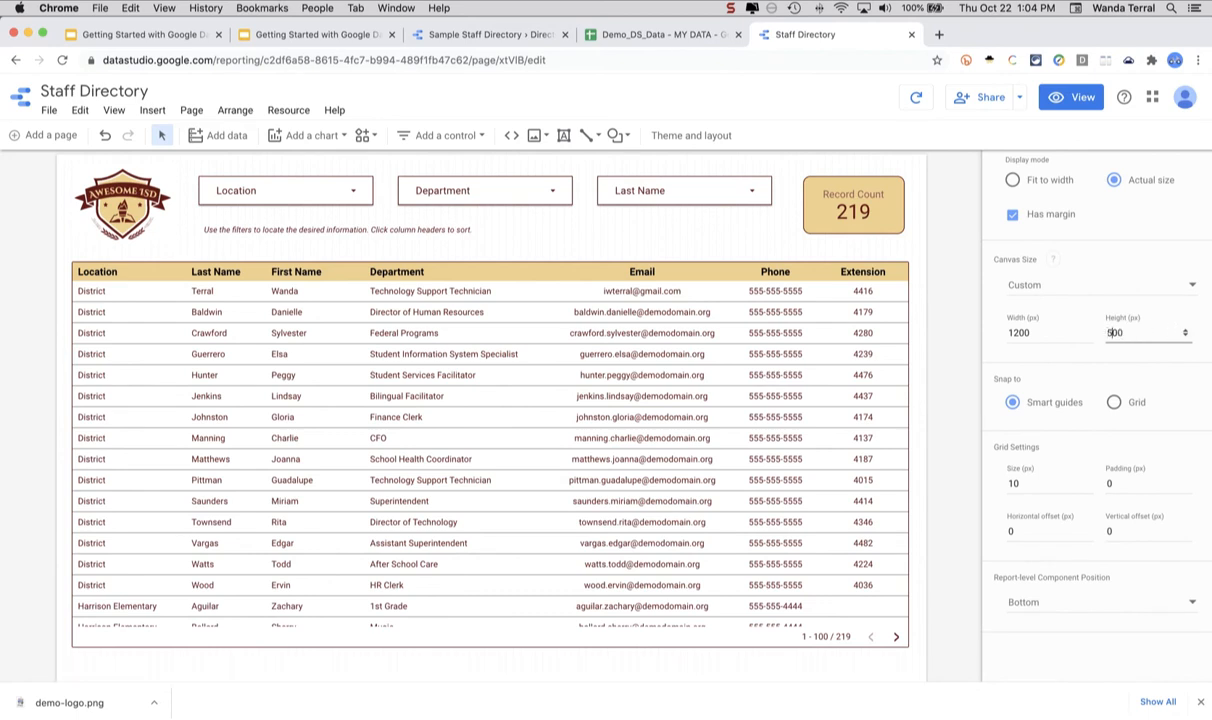
pyautogui.write('5')
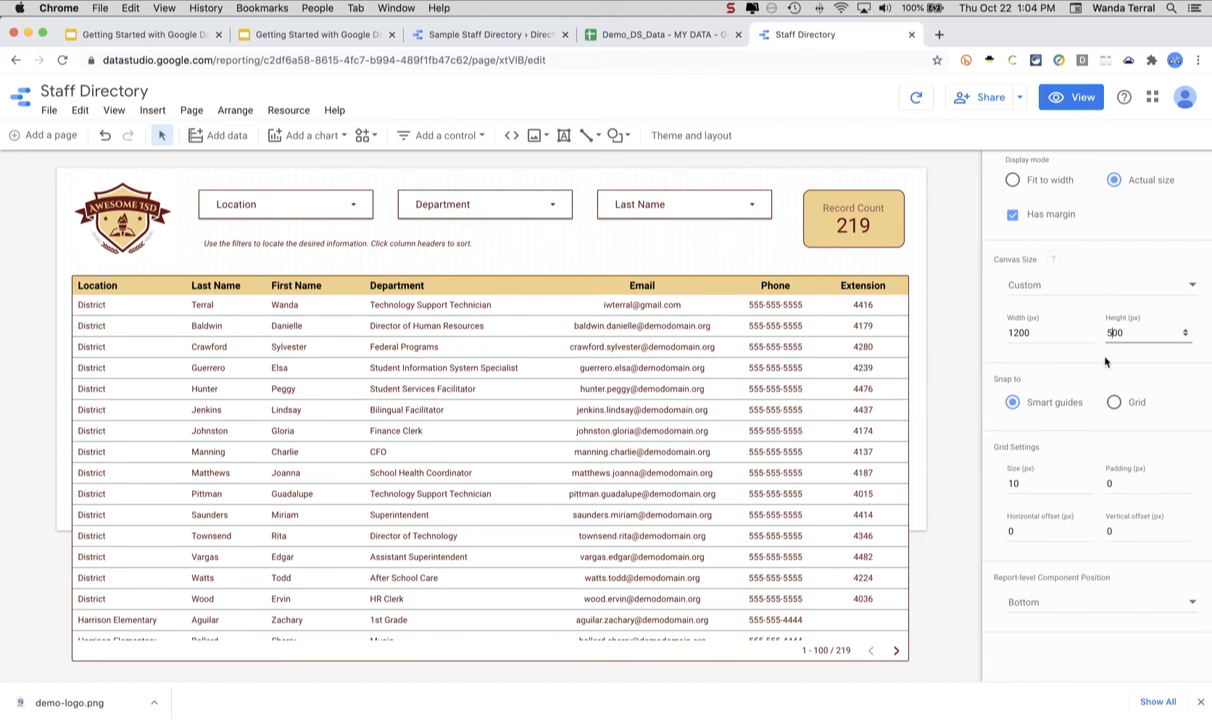
pyautogui.write('7')
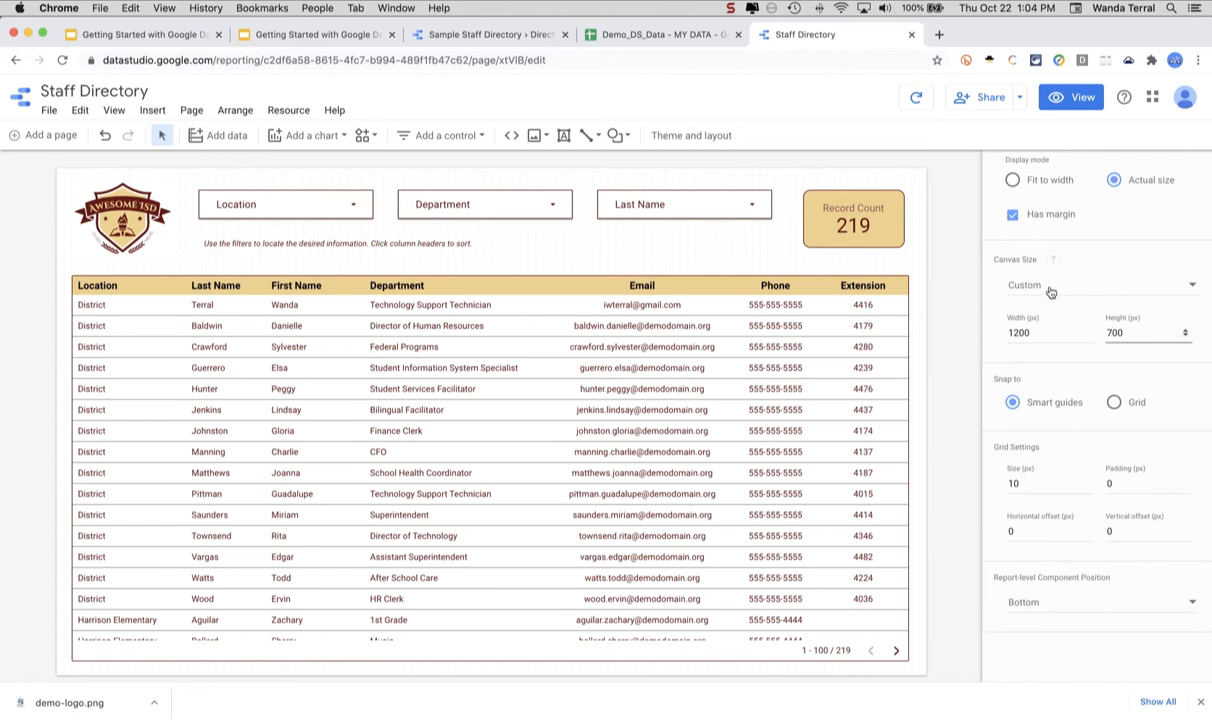
pyautogui.scroll(2, 1050, 292)
pyautogui.scroll(2, 1050, 292)
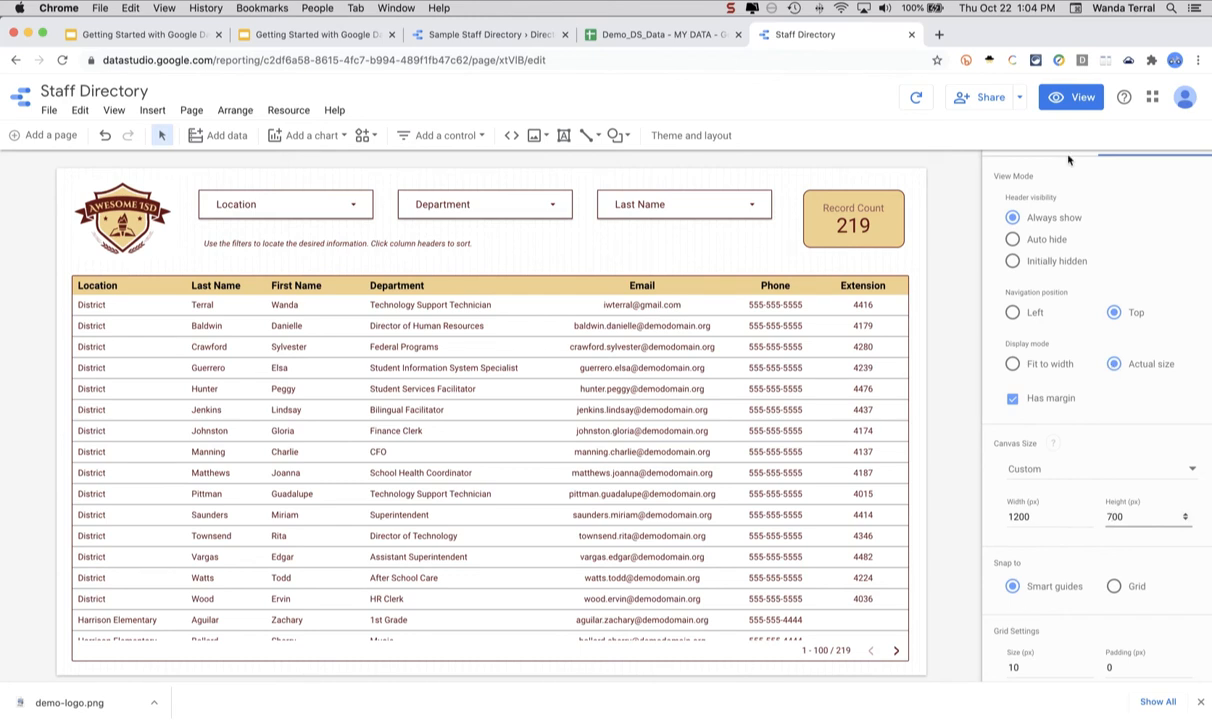
# - Try the Fit to width display mode for the report and preview it in view mode
pyautogui.click(1059, 100)
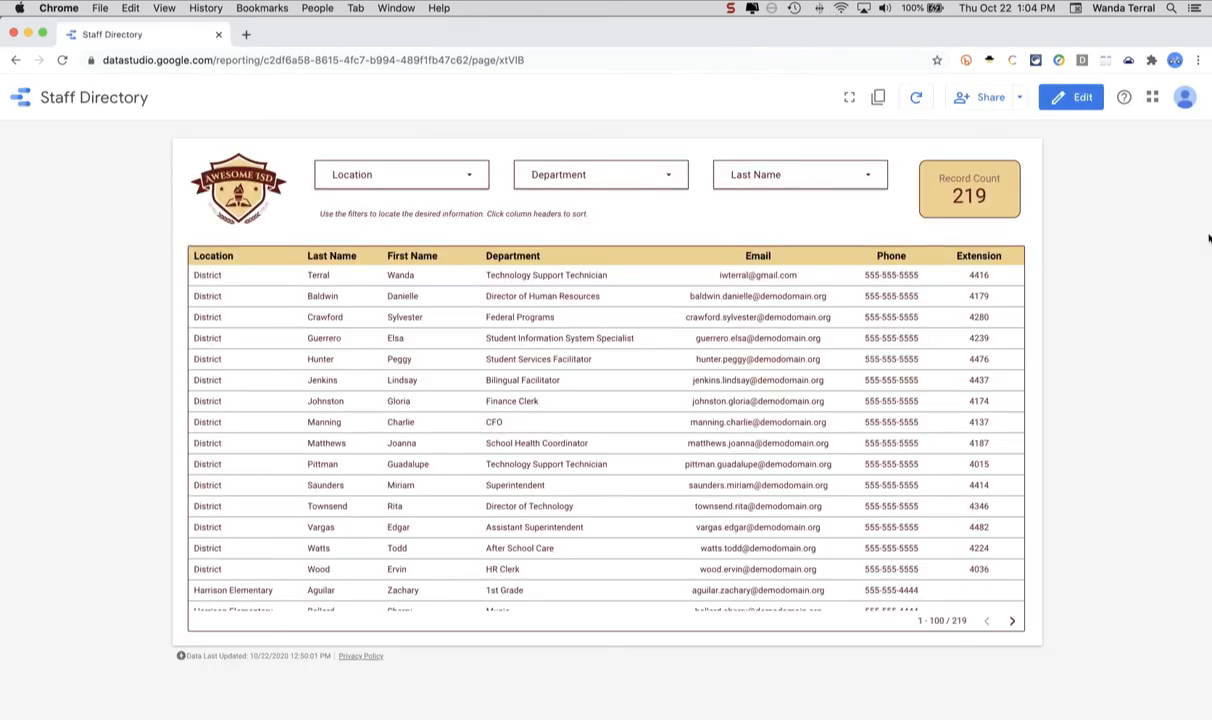
pyautogui.moveTo(1209, 235); pyautogui.dragTo(1125, 239)
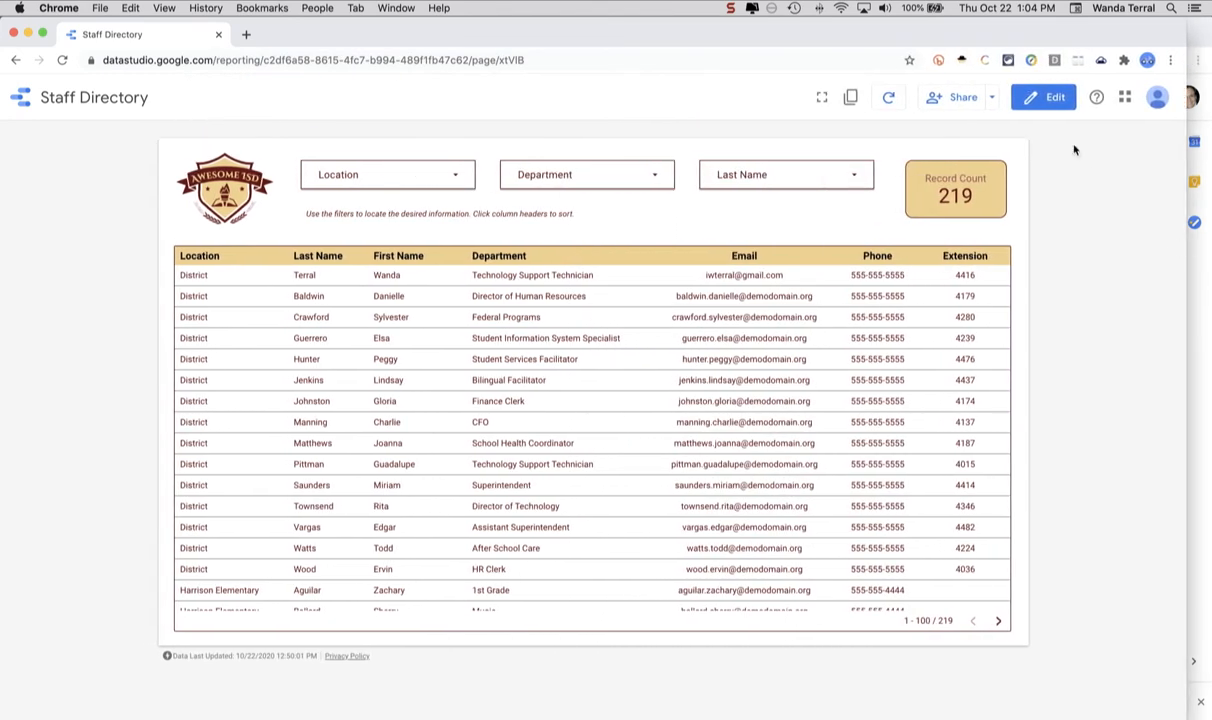
pyautogui.click(1036, 101)
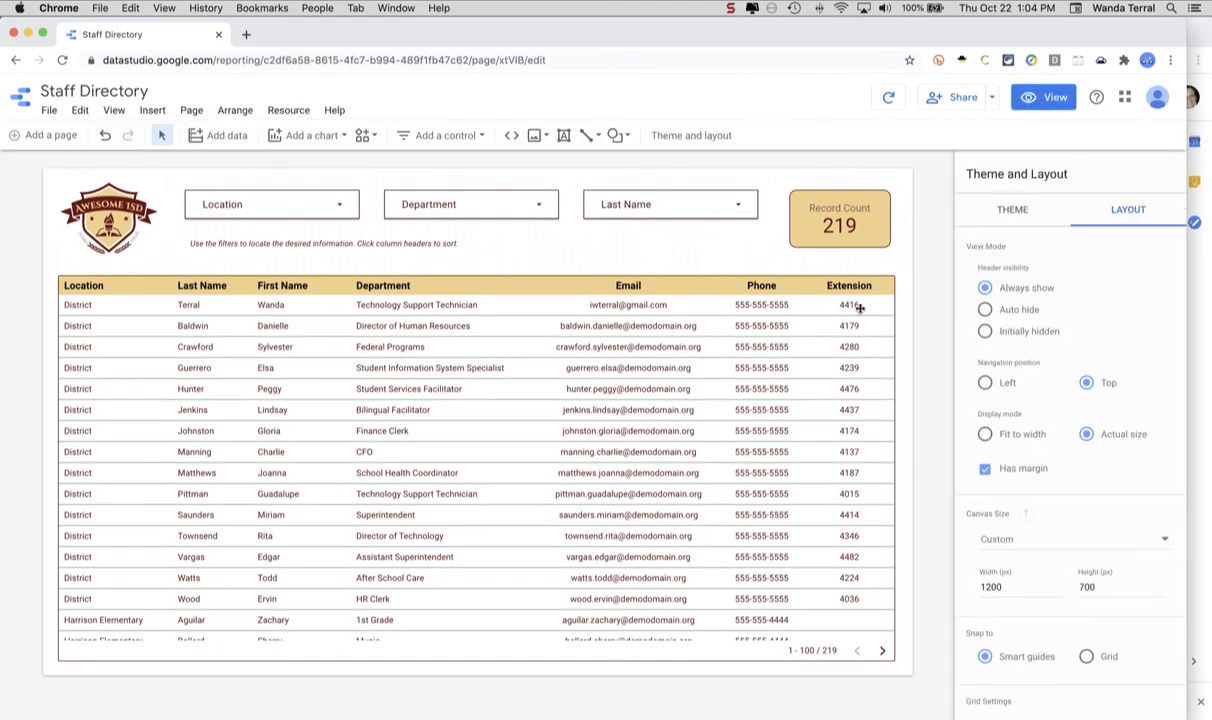
pyautogui.click(986, 436)
pyautogui.click(1046, 104)
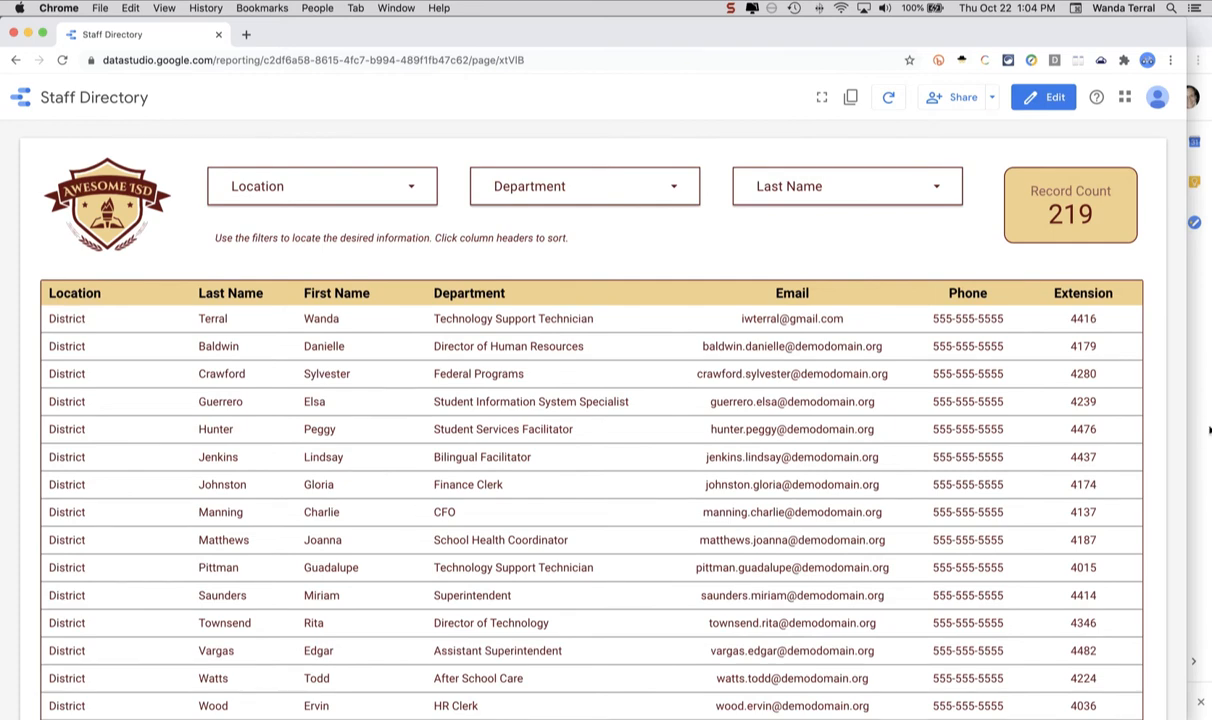
# - Narrow and widen the browser window to check how the report scales with the window width
pyautogui.moveTo(1186, 423); pyautogui.dragTo(481, 392)
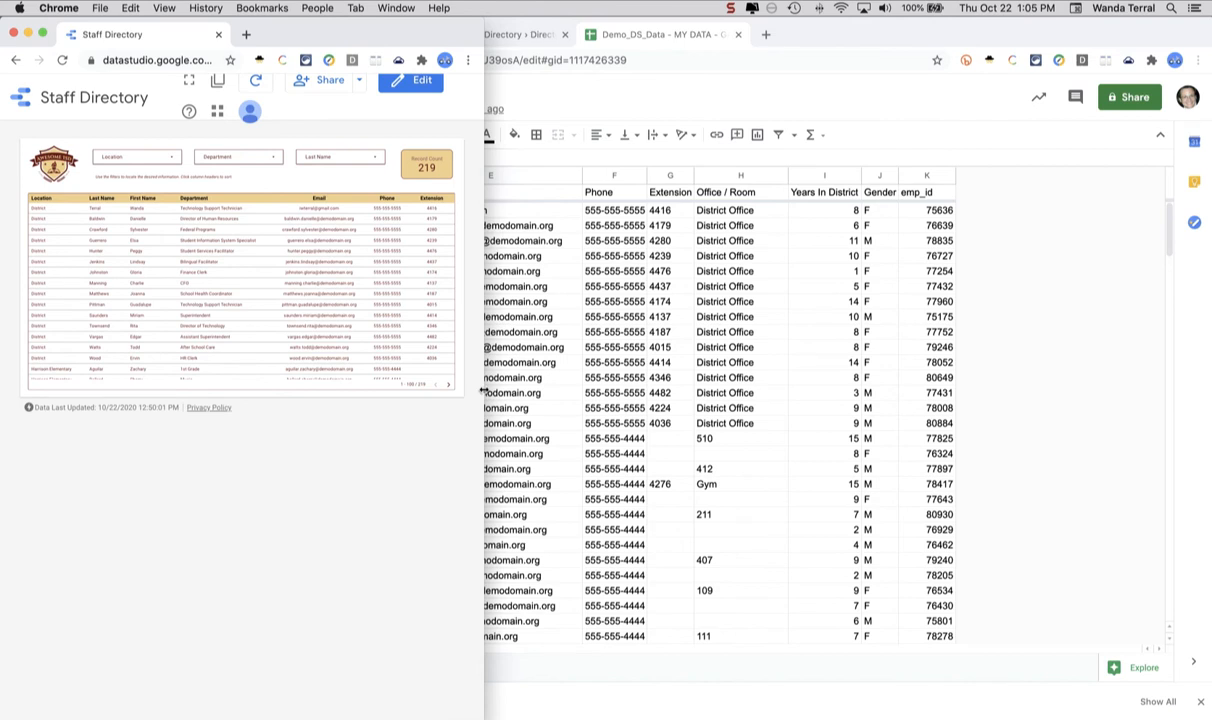
pyautogui.moveTo(481, 392); pyautogui.dragTo(483, 393)
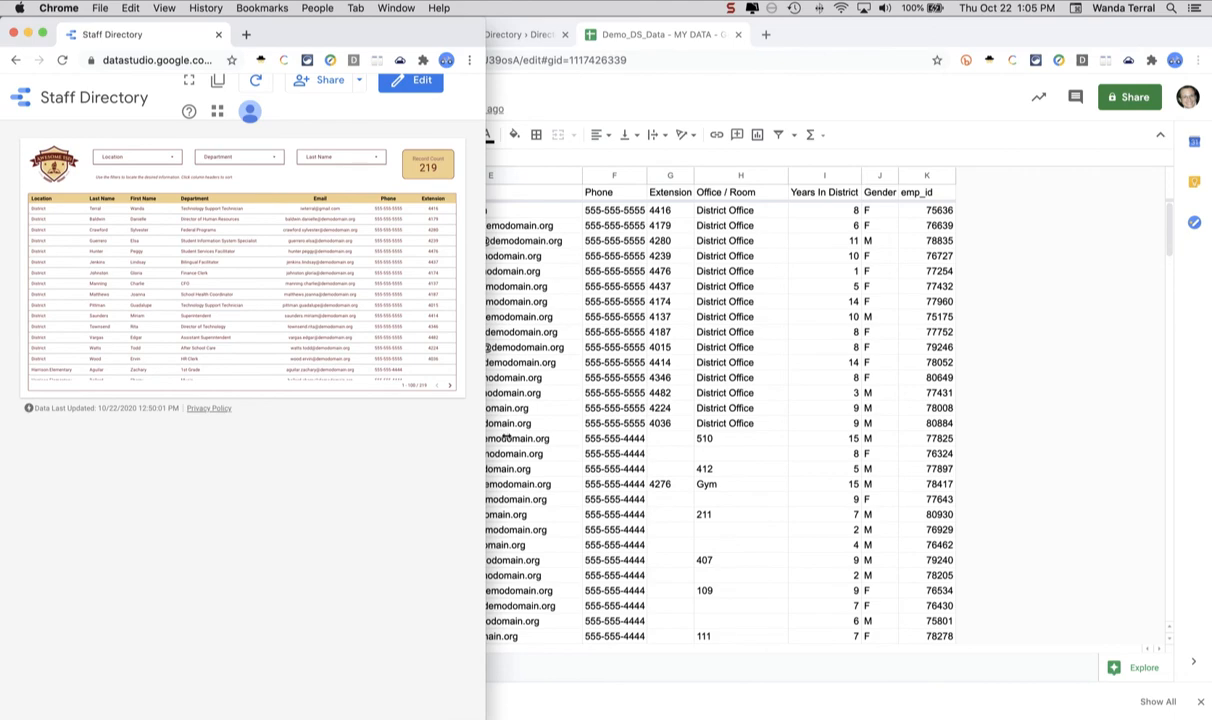
pyautogui.moveTo(485, 453); pyautogui.dragTo(1171, 472)
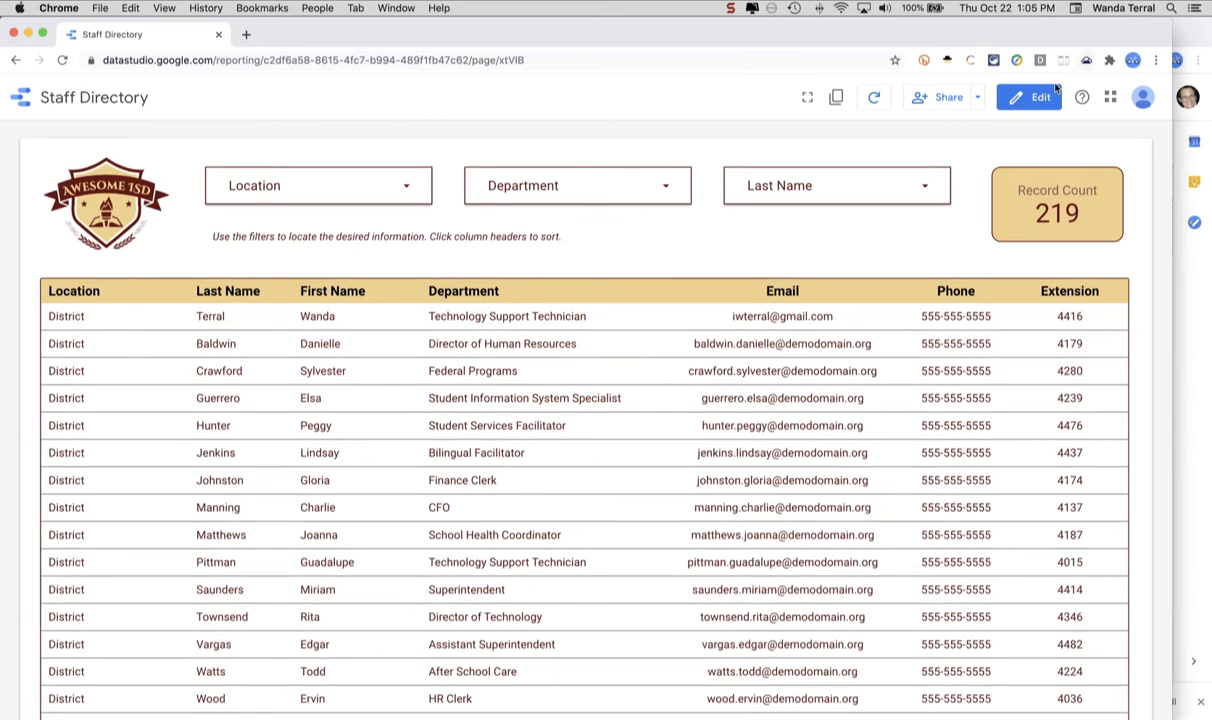
# - Set the display mode to Actual size and the header visibility to Initially hidden, and preview the report
pyautogui.click(1024, 110)
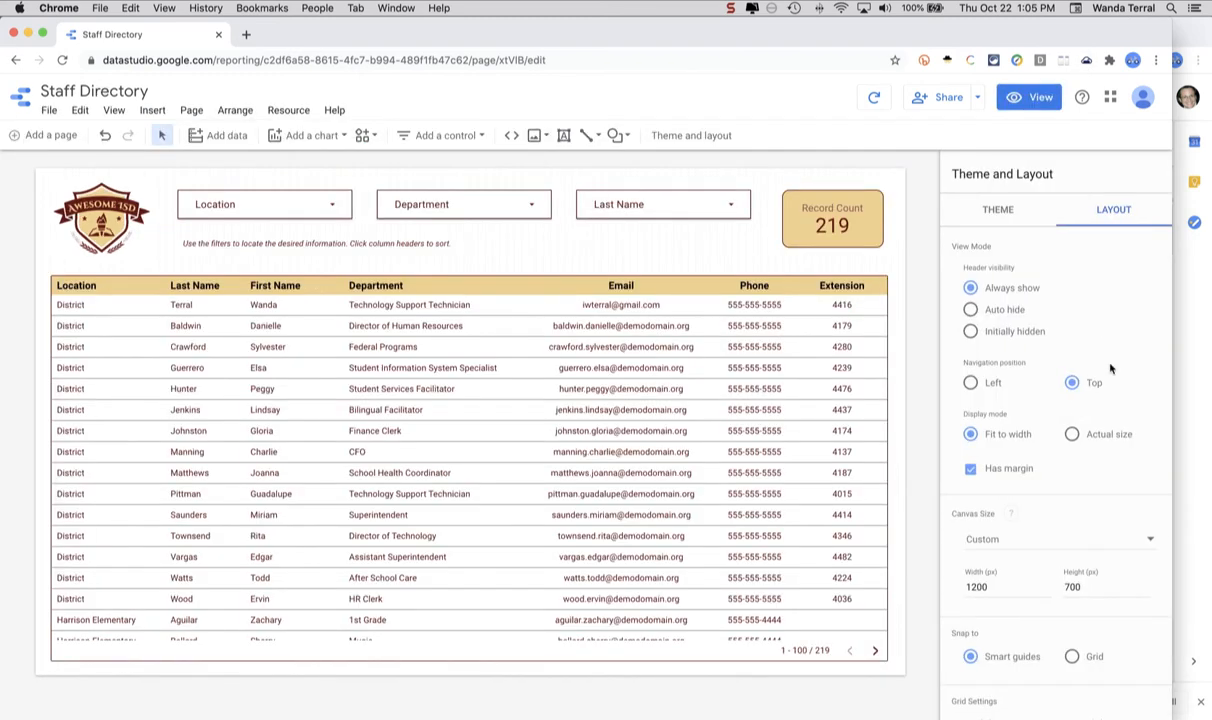
pyautogui.click(1071, 434)
pyautogui.click(970, 332)
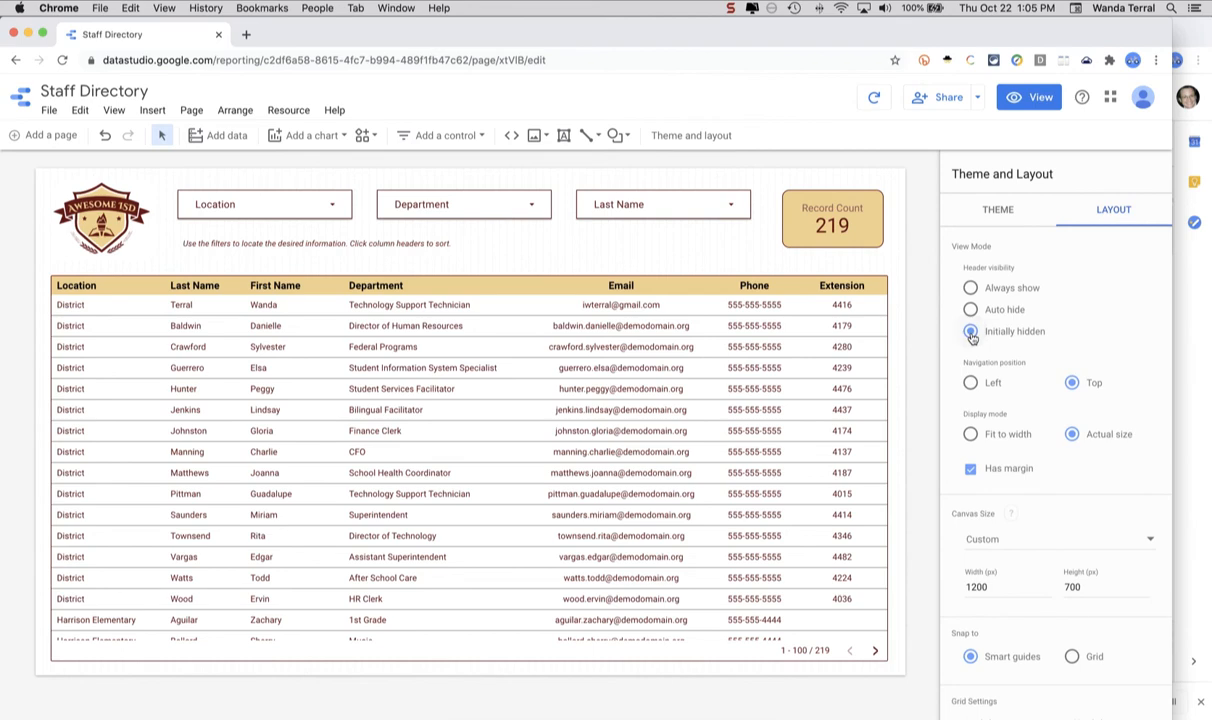
pyautogui.click(1028, 97)
pyautogui.moveTo(1036, 104)
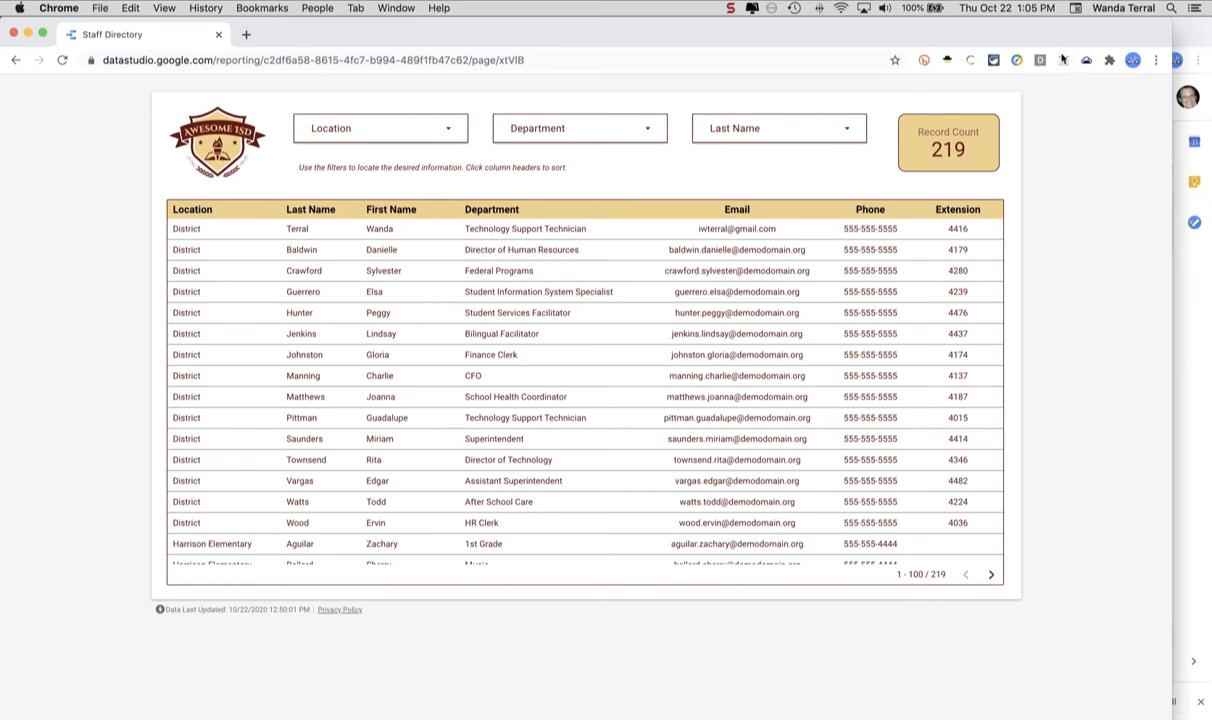
# - Return to edit mode, add a second page to the report and open the page list
pyautogui.click(1040, 97)
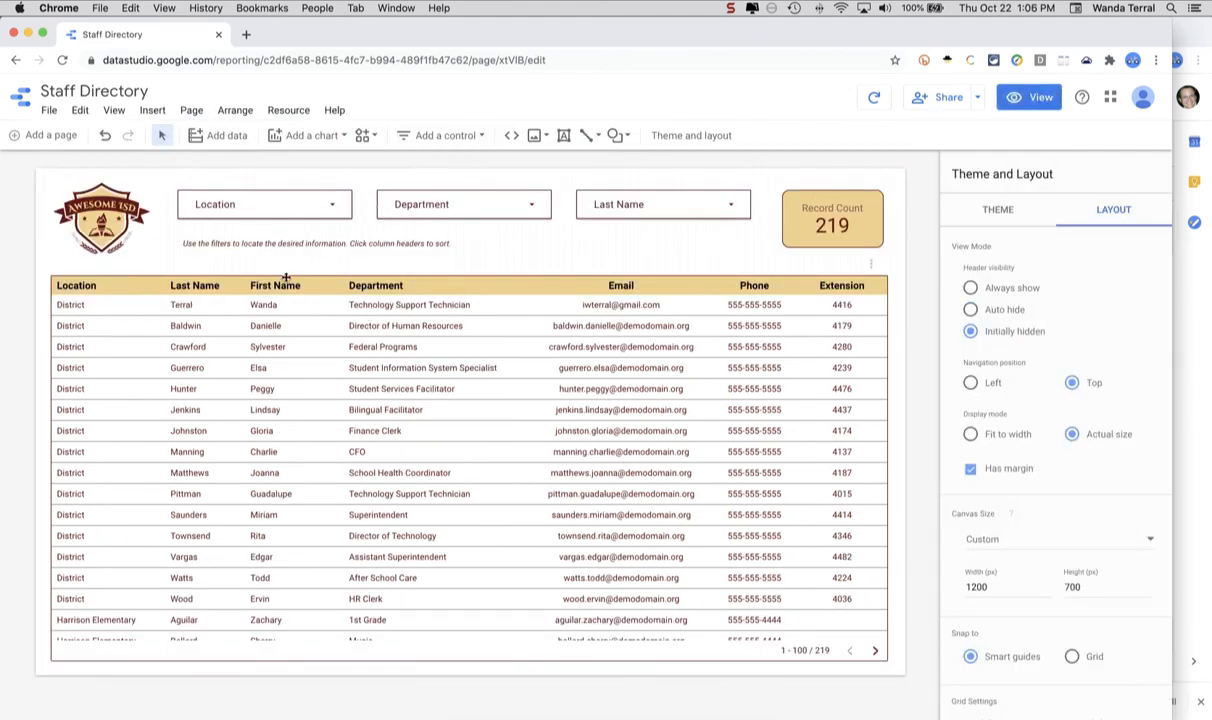
pyautogui.click(46, 140)
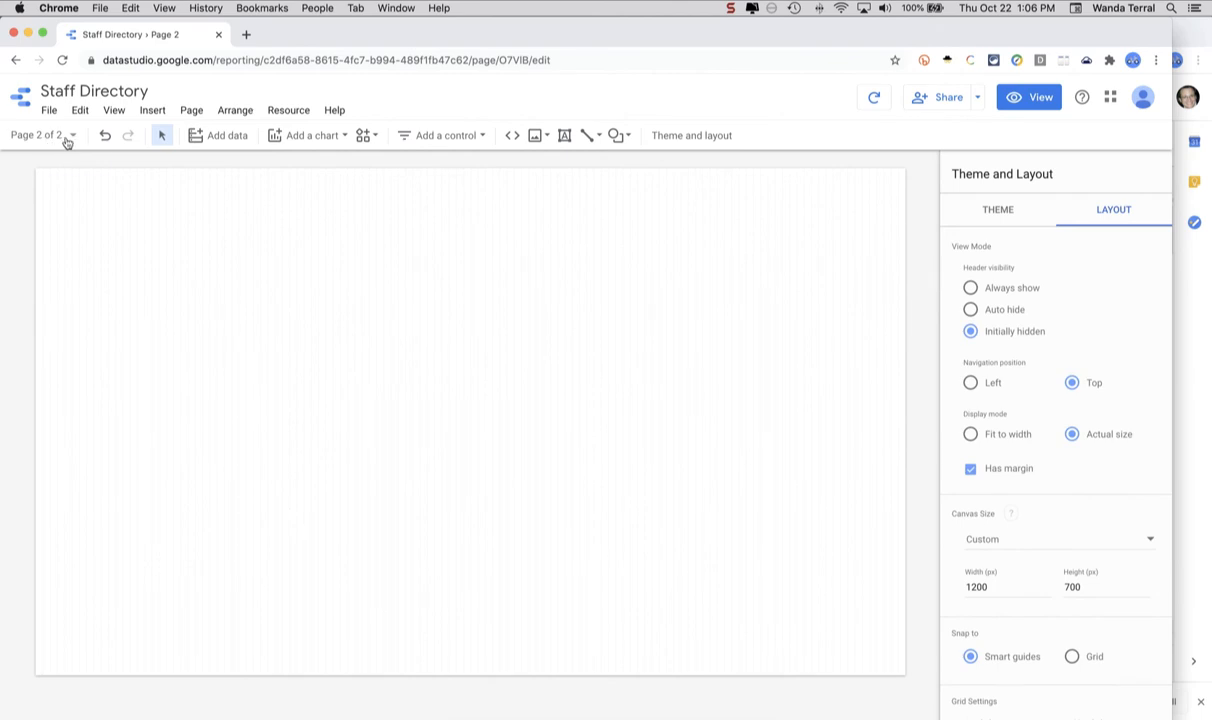
pyautogui.click(73, 137)
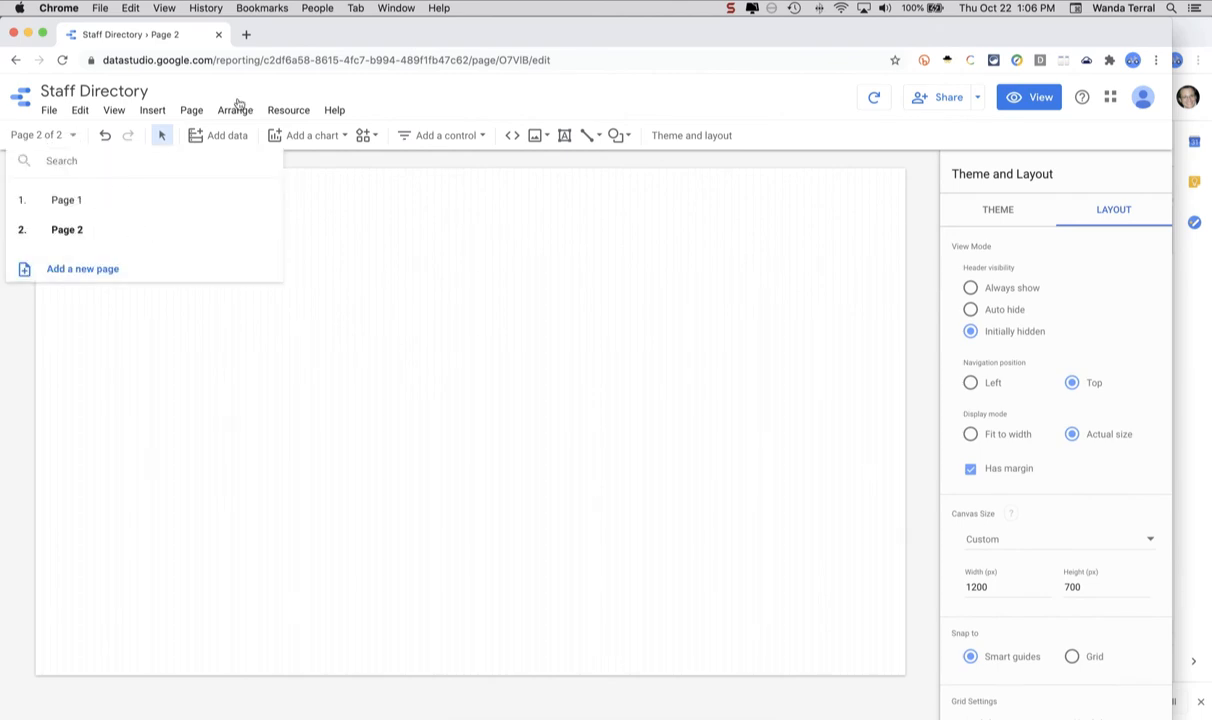
# - Look at the sample staff directory report in the other browser window for reference
pyautogui.moveTo(333, 27); pyautogui.dragTo(343, 36)
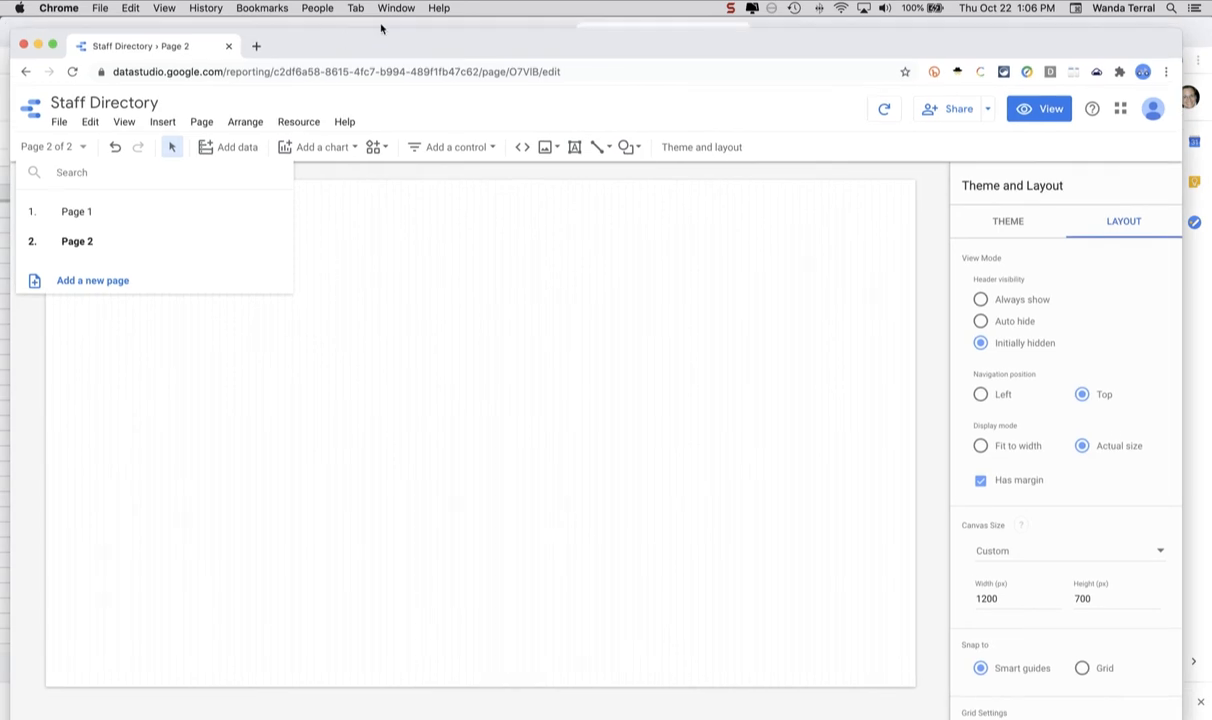
pyautogui.click(379, 27)
pyautogui.click(455, 36)
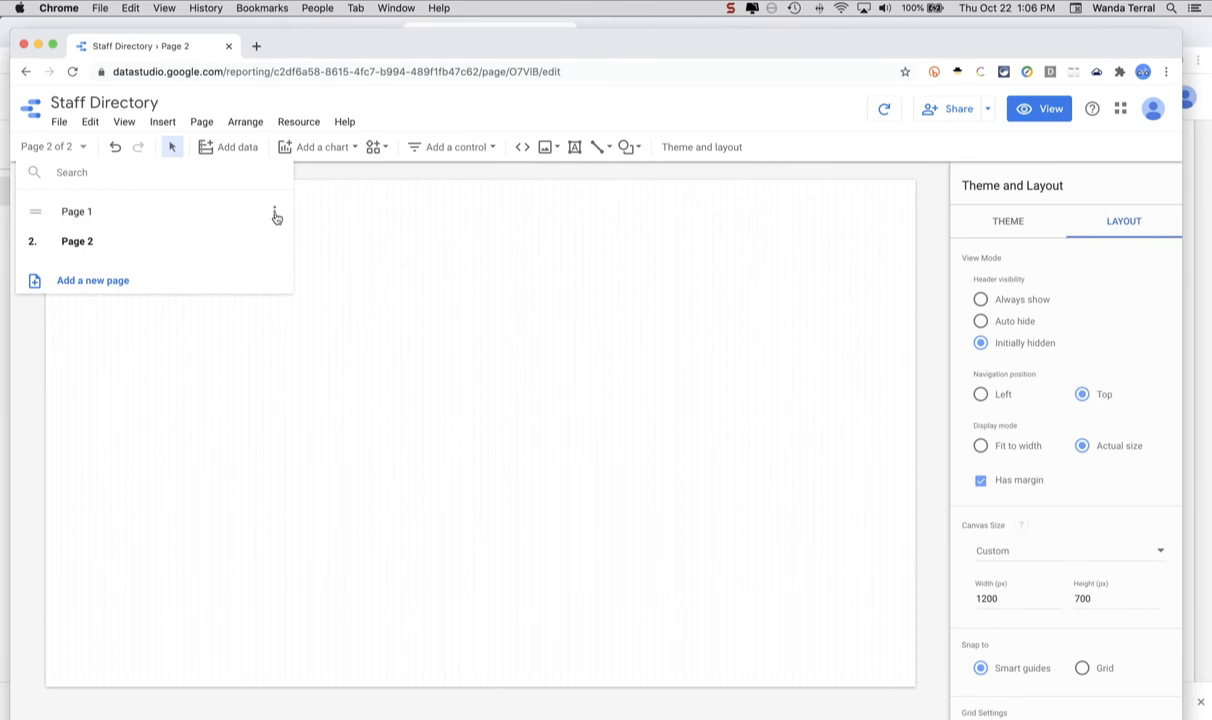
# - Rename Page 1 of the report as "Directory"
pyautogui.click(276, 217)
pyautogui.click(329, 222)
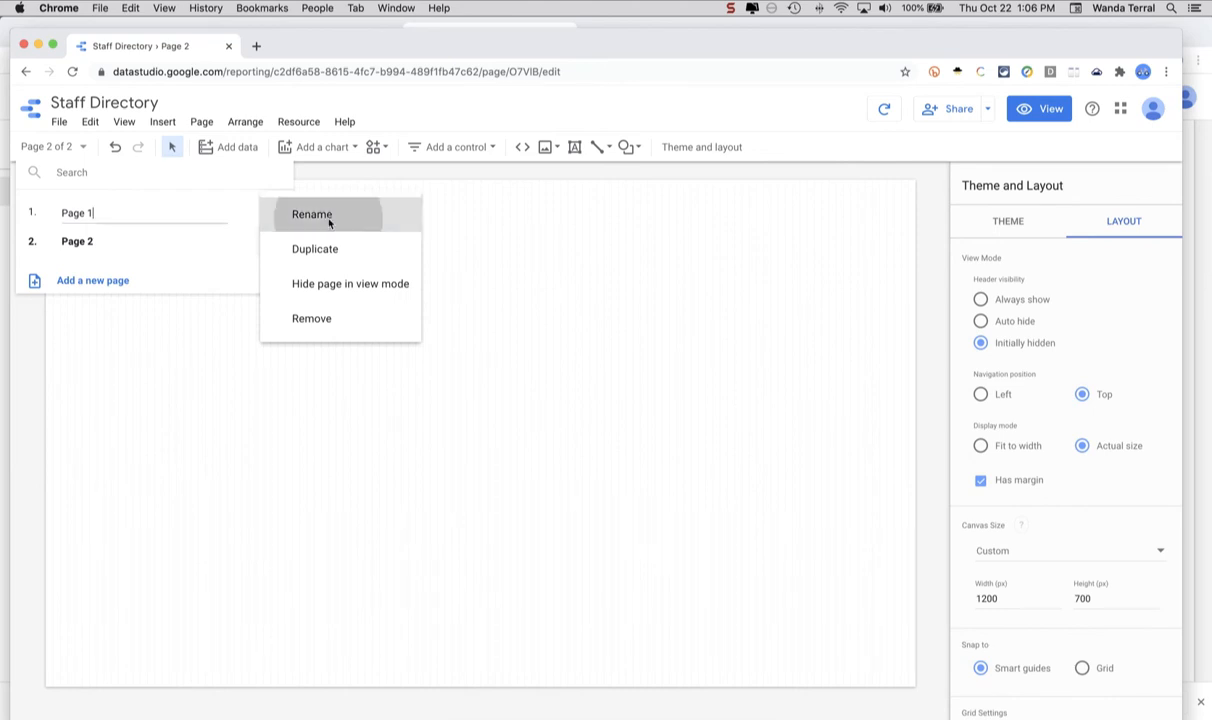
pyautogui.press('super+a')
pyautogui.write('Di')
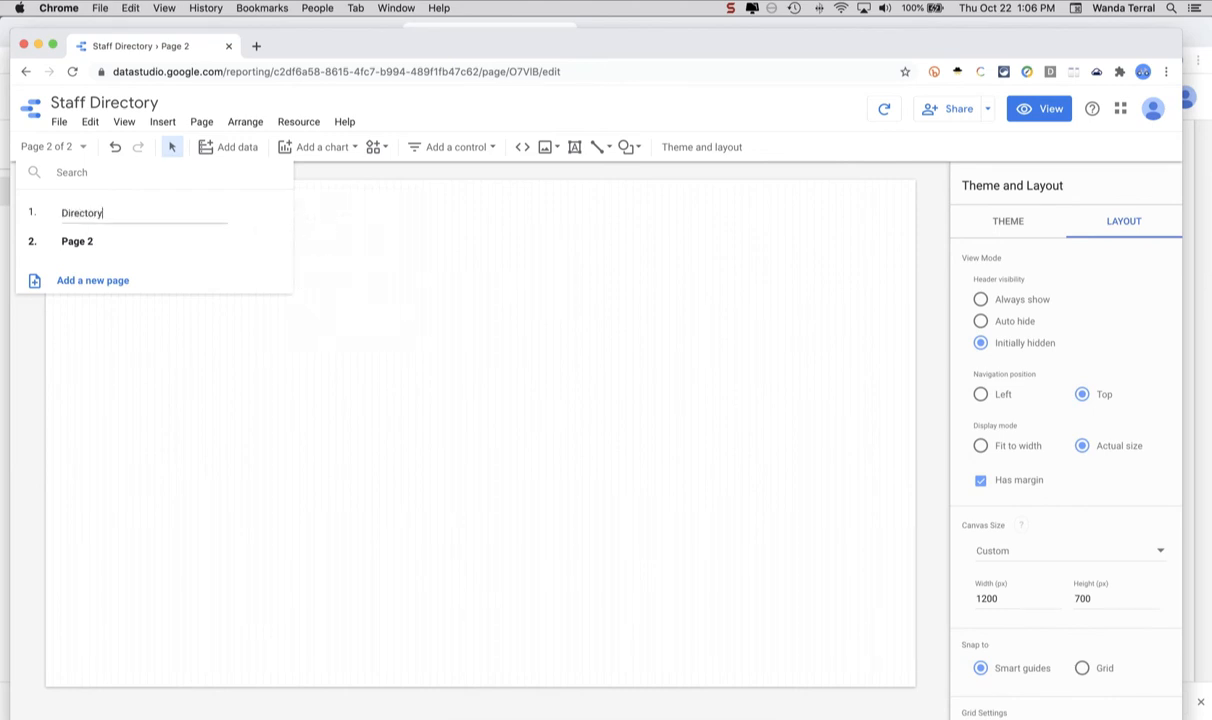
pyautogui.write('rectory')
pyautogui.press('Return')
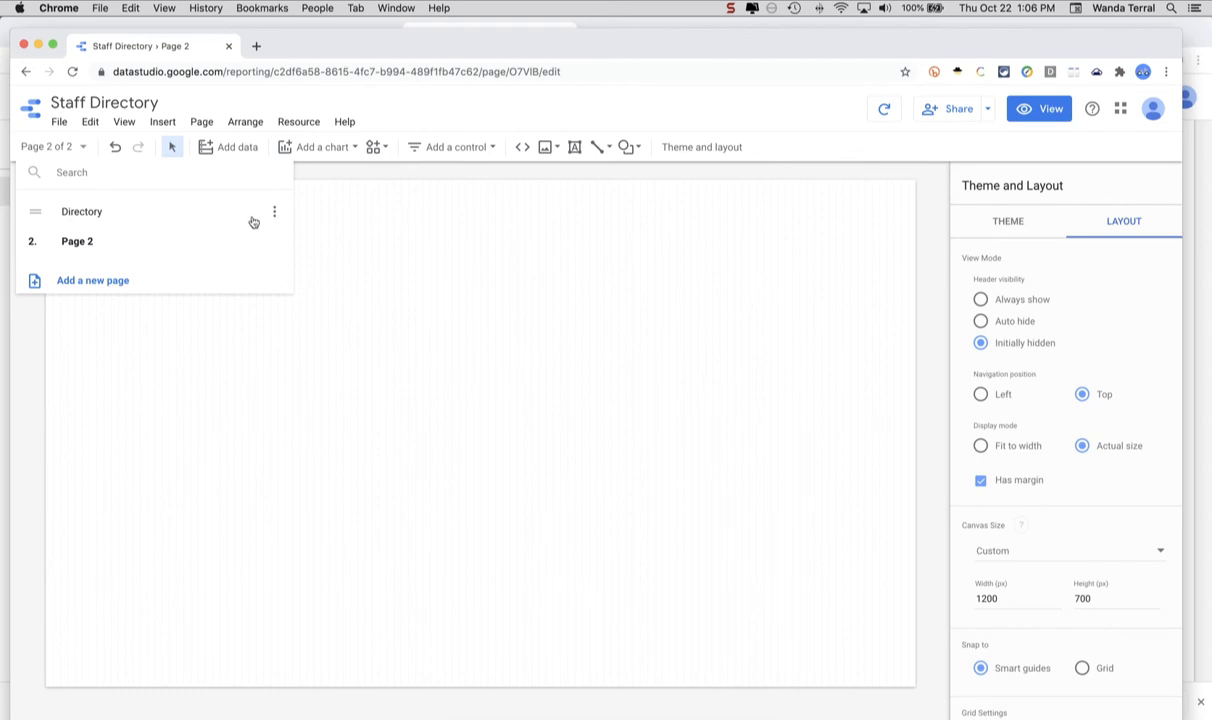
# - Duplicate the Directory page and move the copy up to second place, ahead of Page 2
pyautogui.click(275, 216)
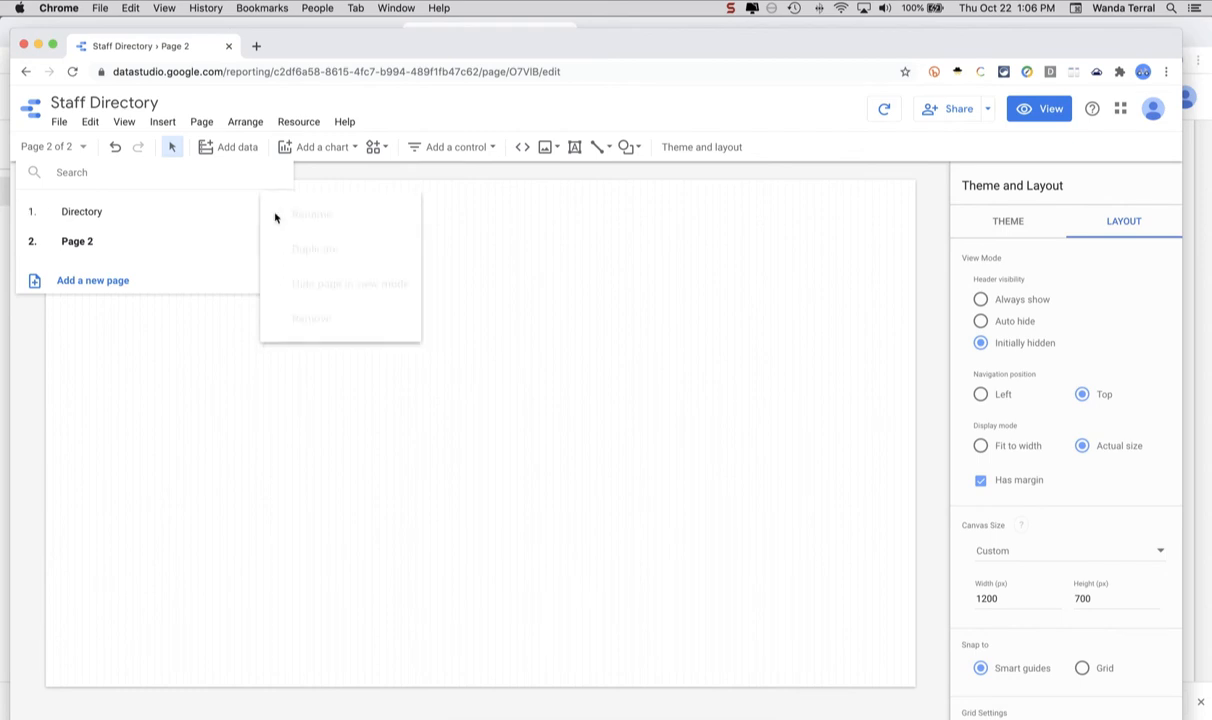
pyautogui.click(293, 251)
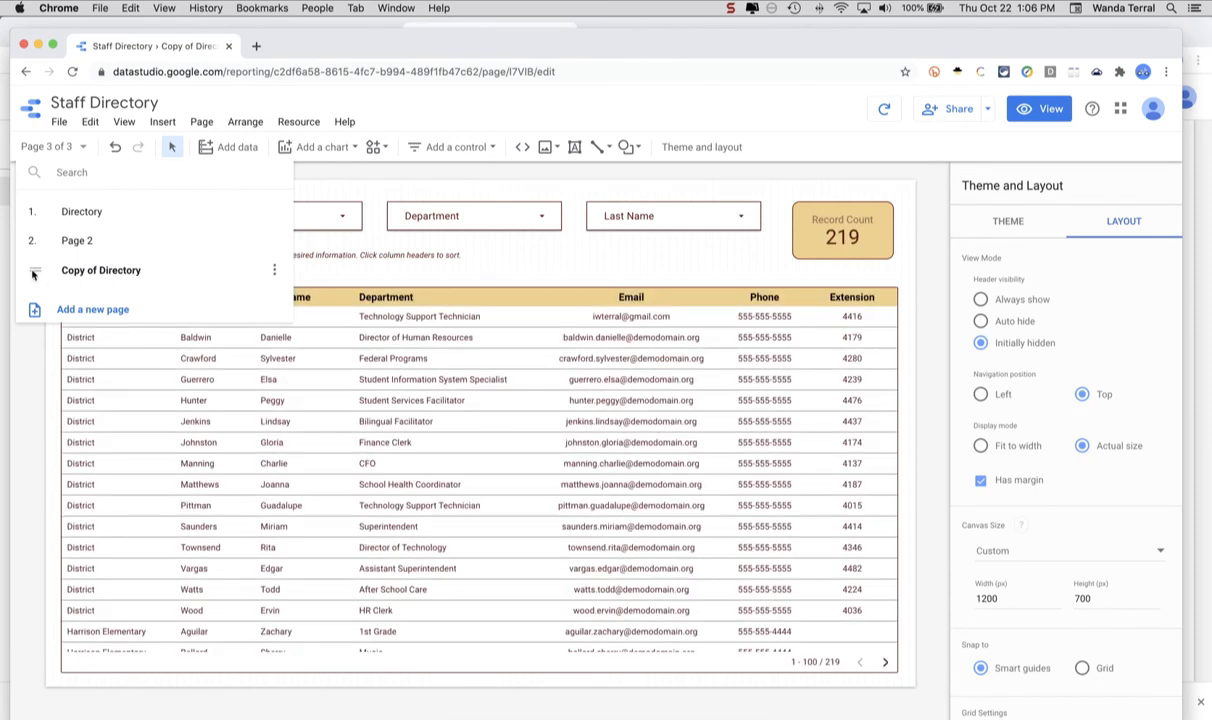
pyautogui.moveTo(33, 265); pyautogui.dragTo(32, 239)
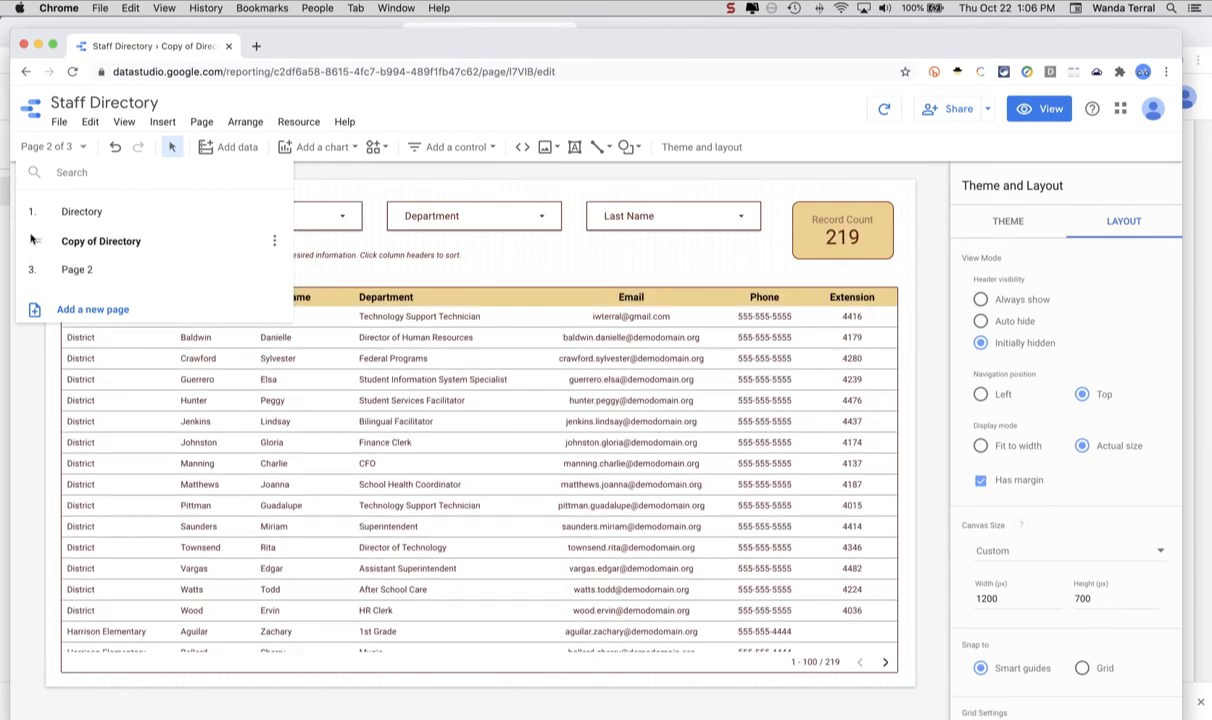
# - Rename the duplicated page as "Directory w/ Clickable Email" and close the page list
pyautogui.click(275, 245)
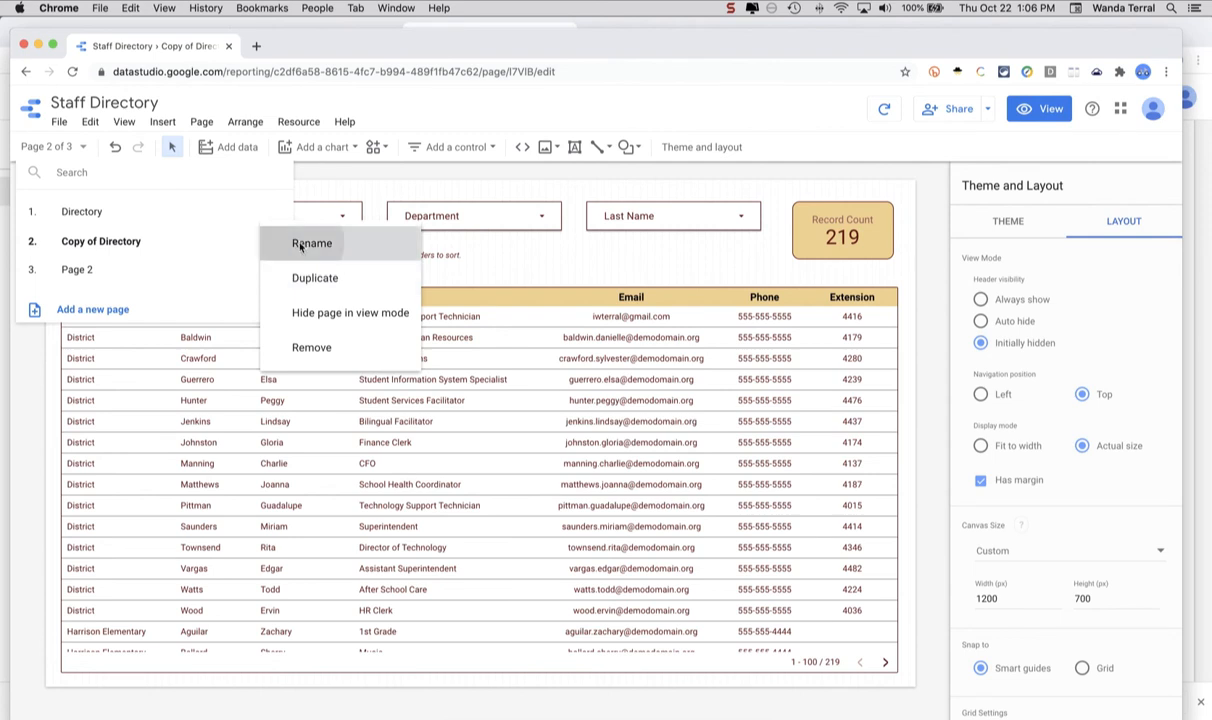
pyautogui.click(293, 243)
pyautogui.press('super+a')
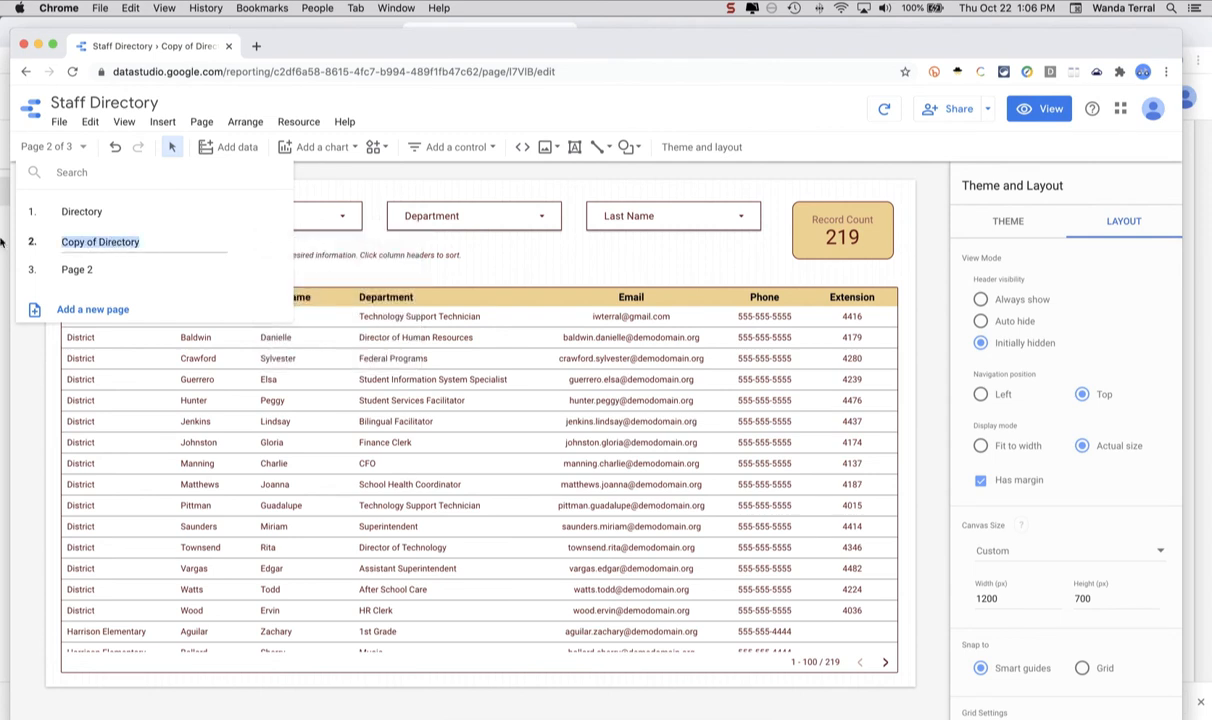
pyautogui.write('Director')
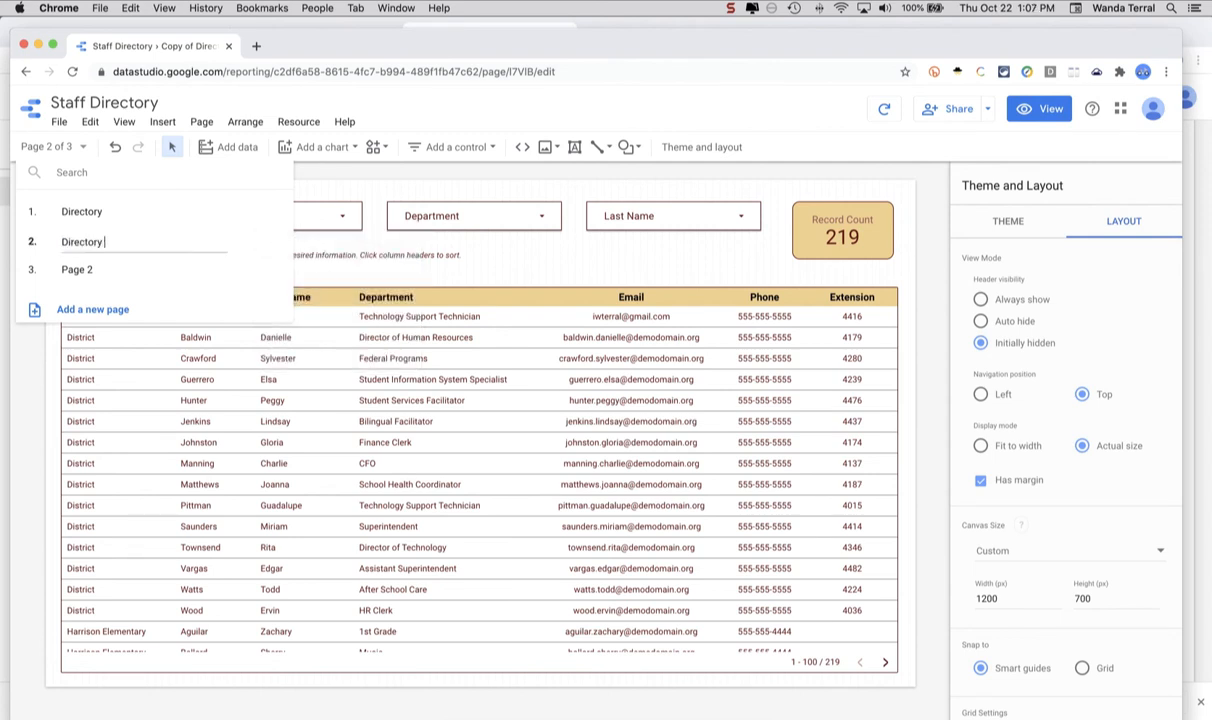
pyautogui.press('Return')
pyautogui.write('w/ Clickable Email')
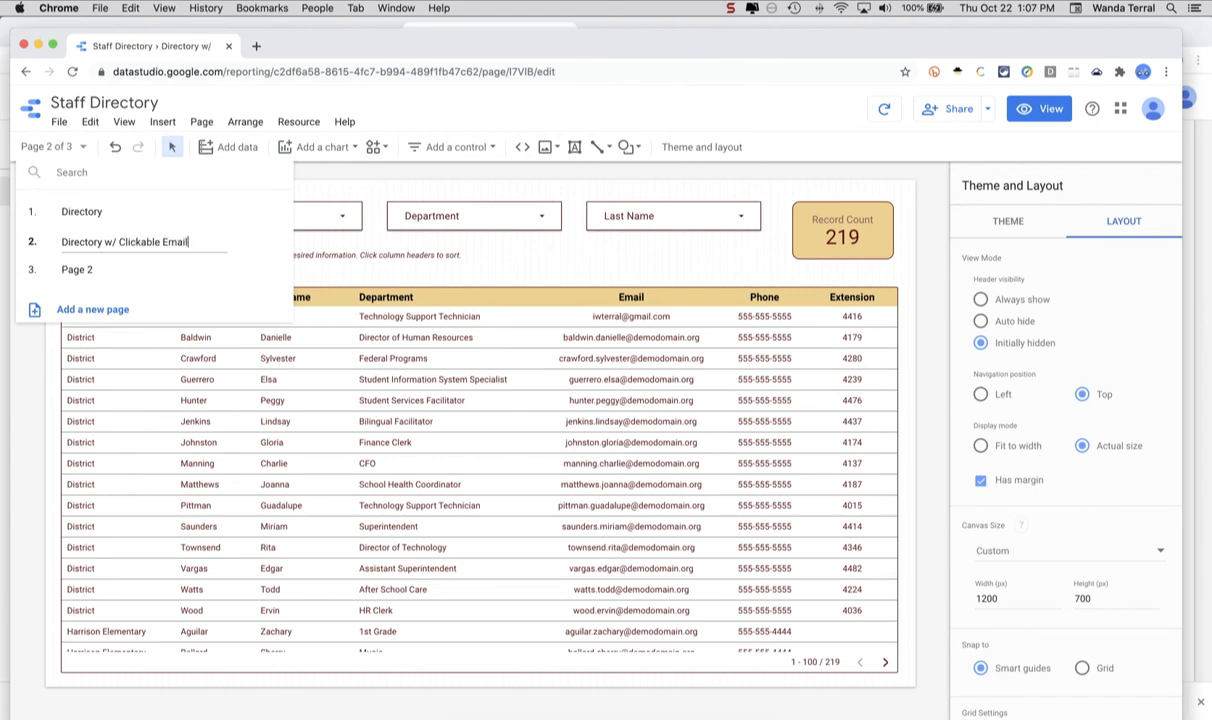
pyautogui.press('Return')
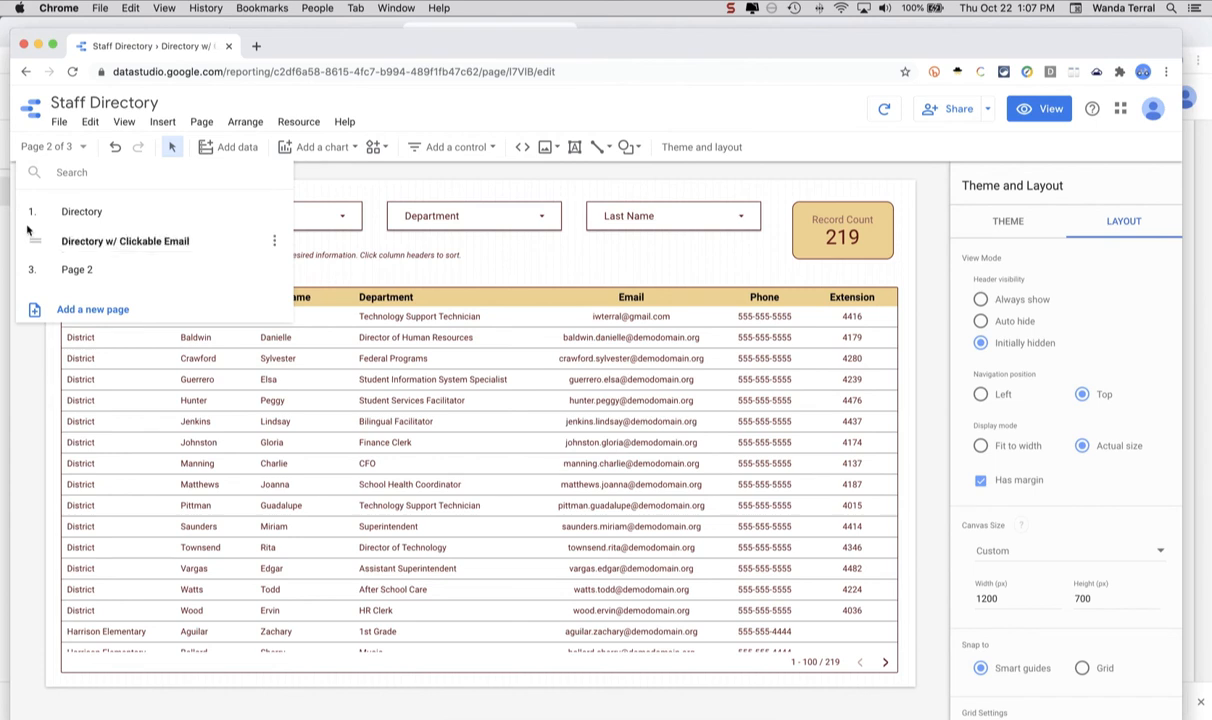
pyautogui.click(475, 270)
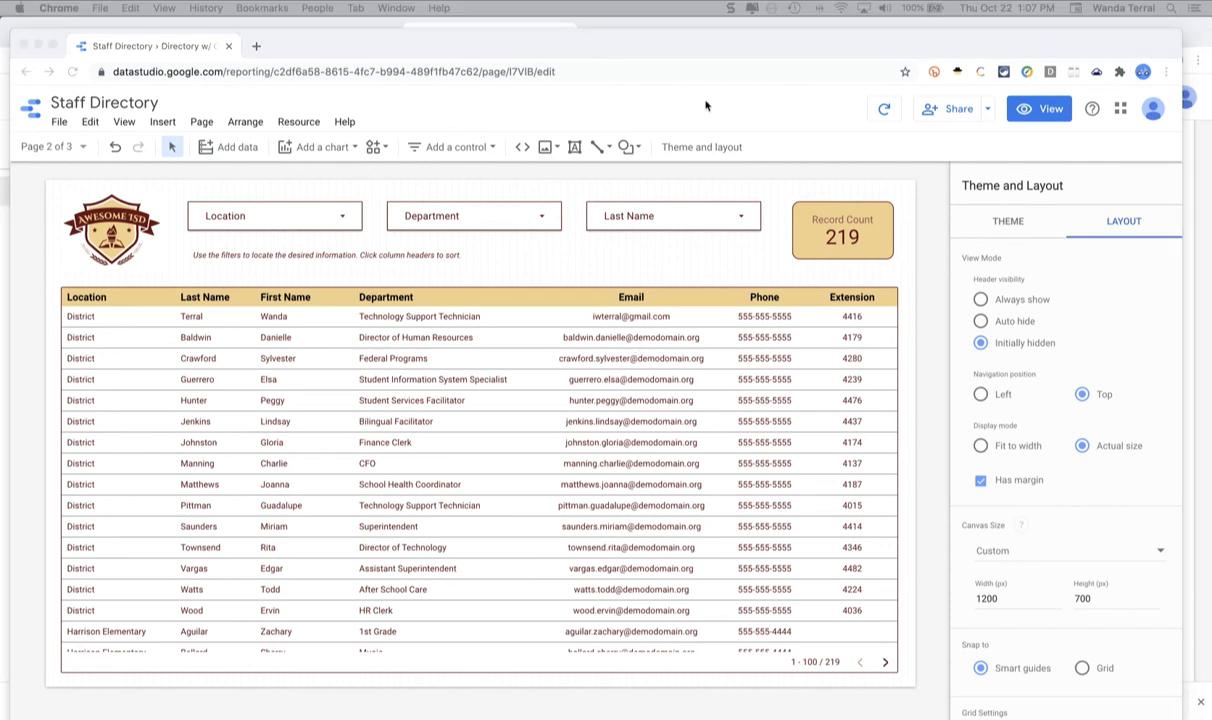
# - Select the staff table, open its Demo_DS_Data source for editing and start a new calculated field
pyautogui.click(695, 297)
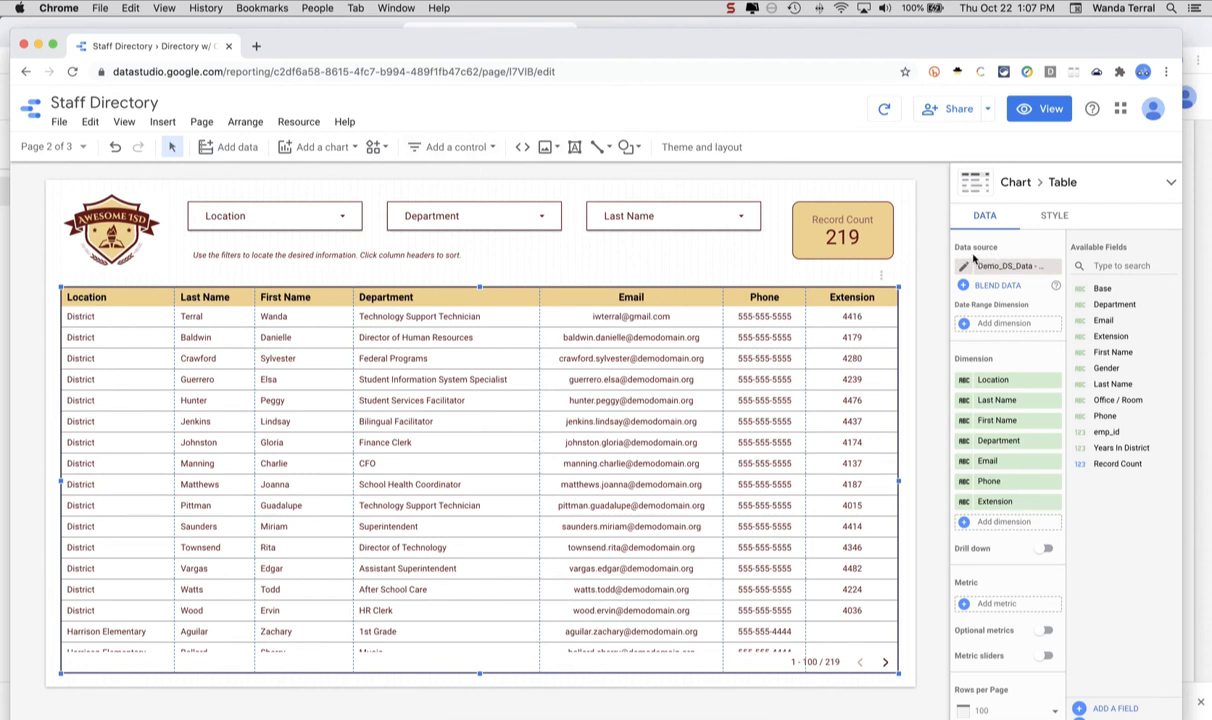
pyautogui.click(296, 124)
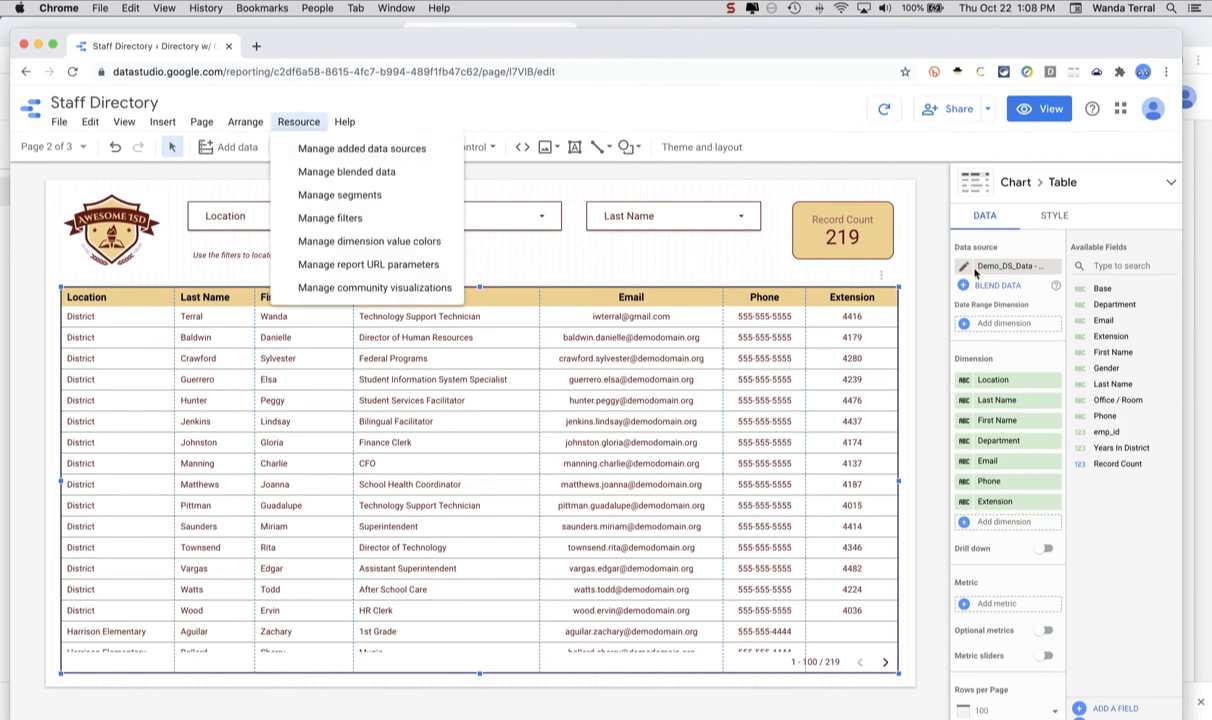
pyautogui.click(941, 260)
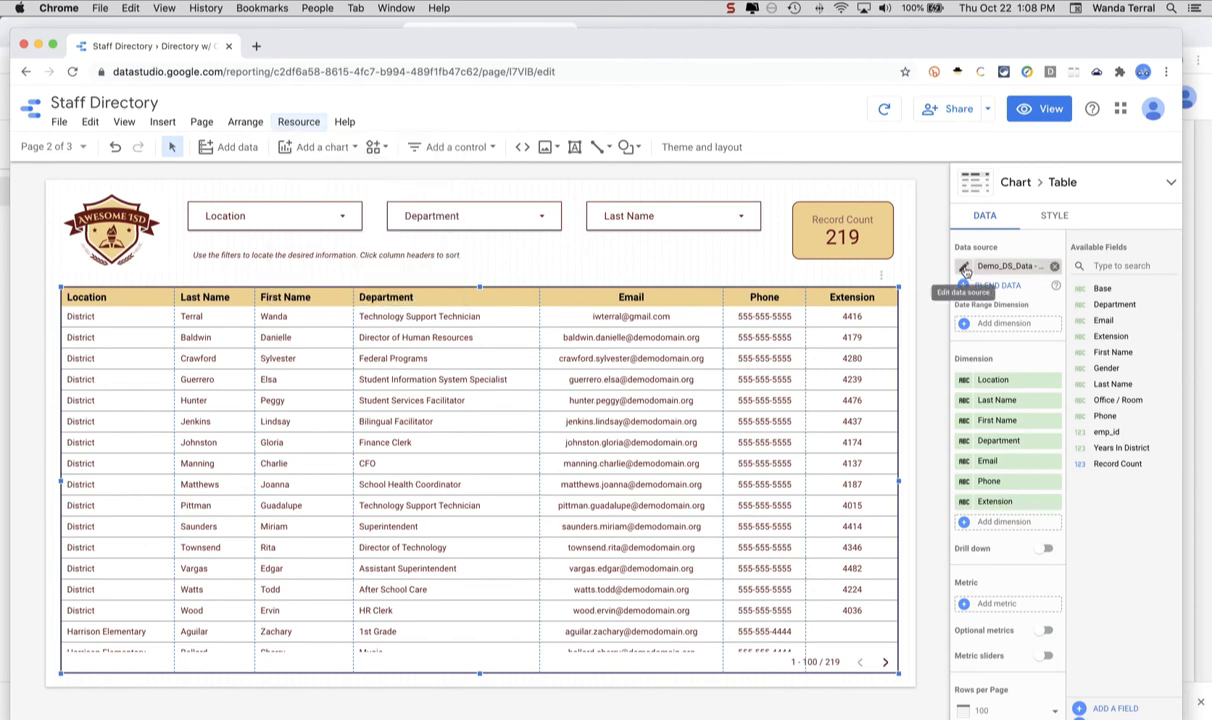
pyautogui.click(965, 268)
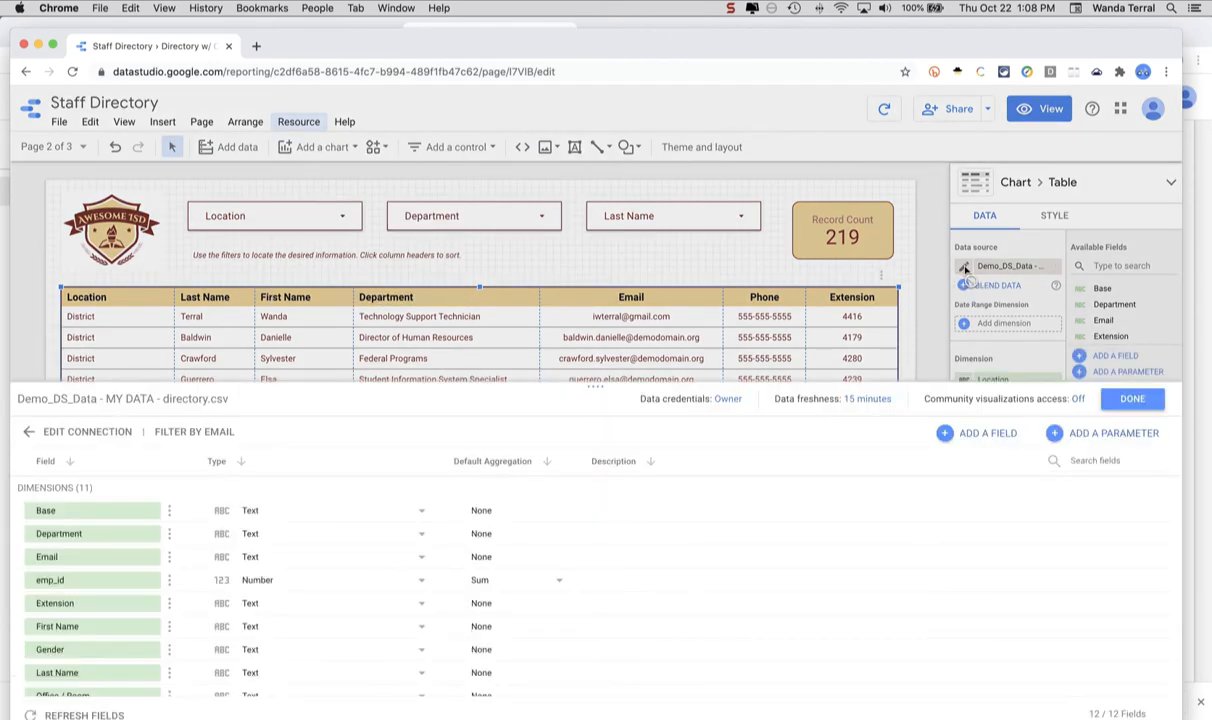
pyautogui.click(988, 433)
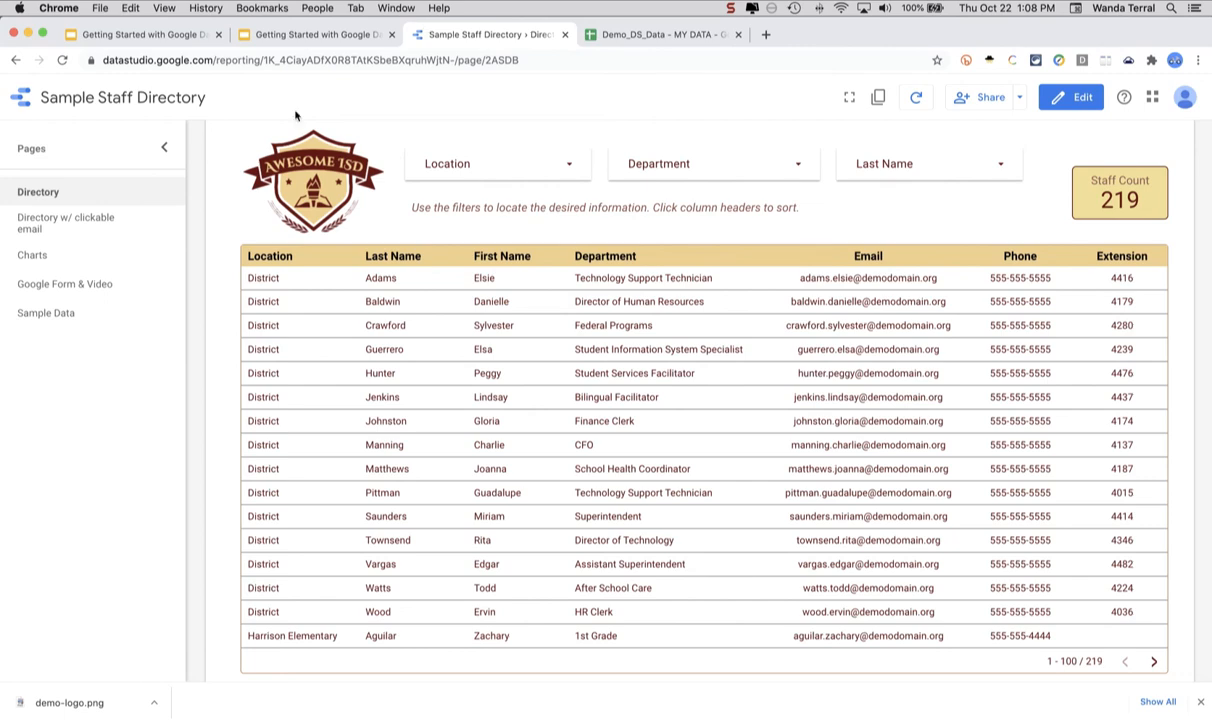
# - Copy the clickable email formula from the Sample Data page of the Sample Staff Directory report
pyautogui.click(60, 318)
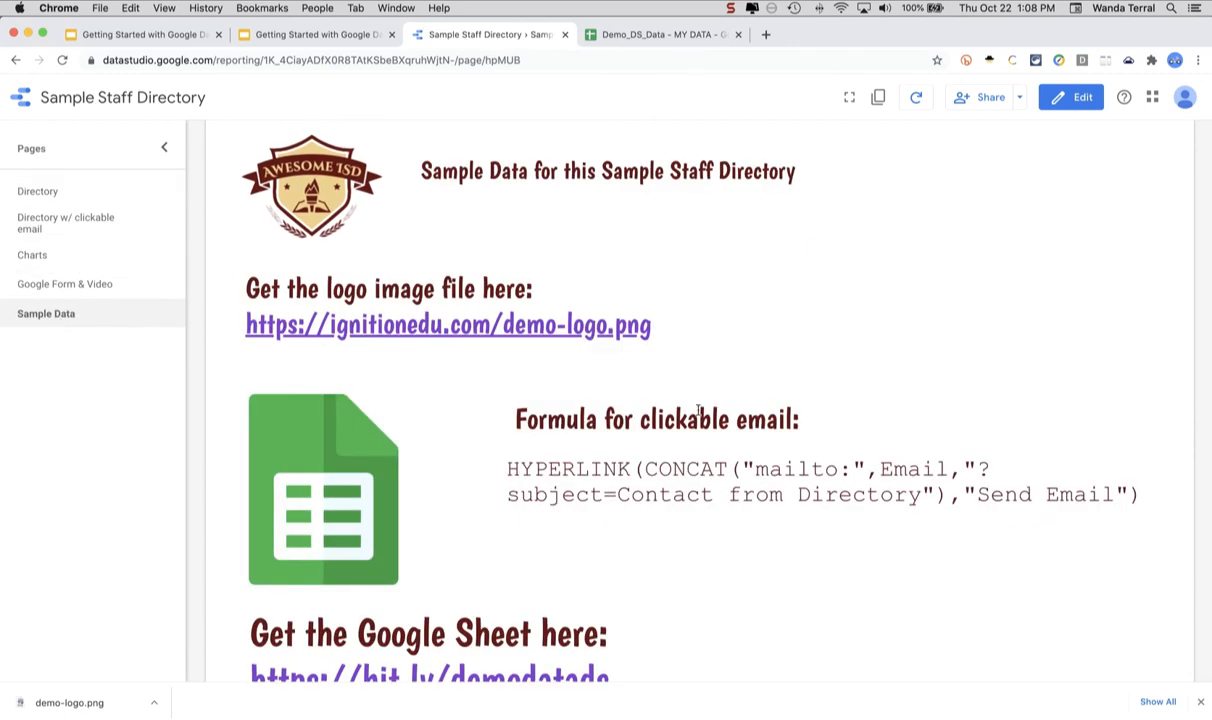
pyautogui.moveTo(506, 470); pyautogui.dragTo(1147, 509)
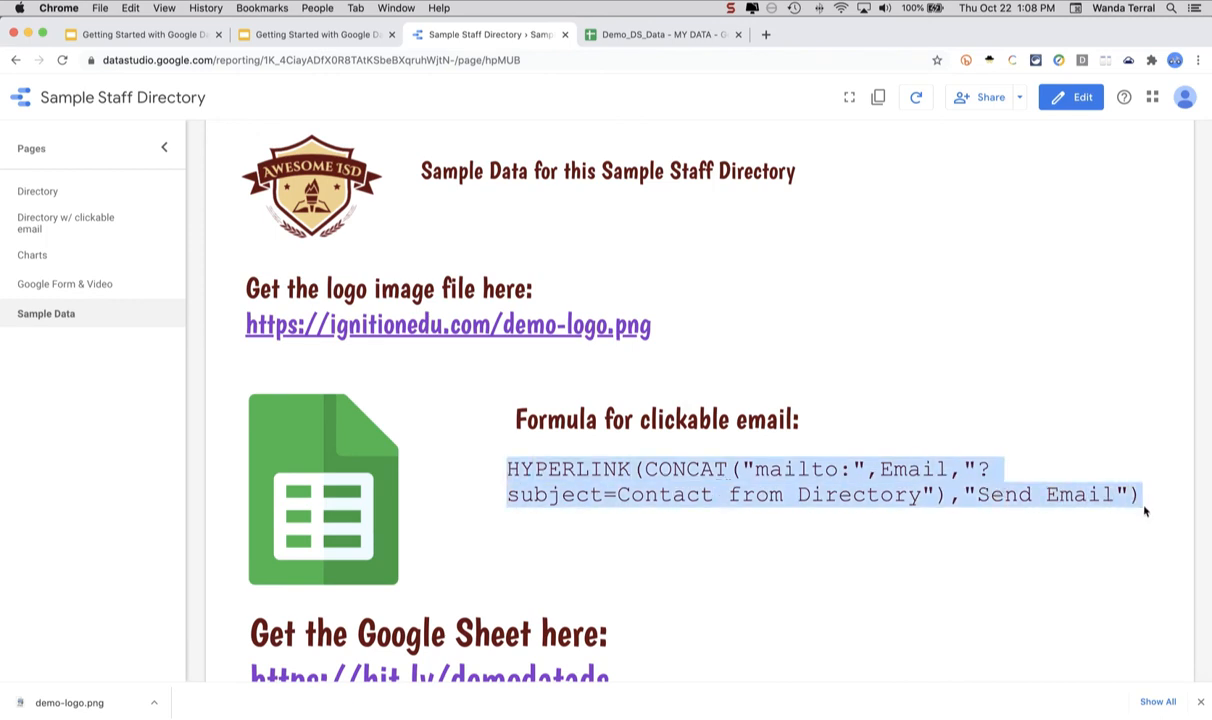
pyautogui.press('super+c')
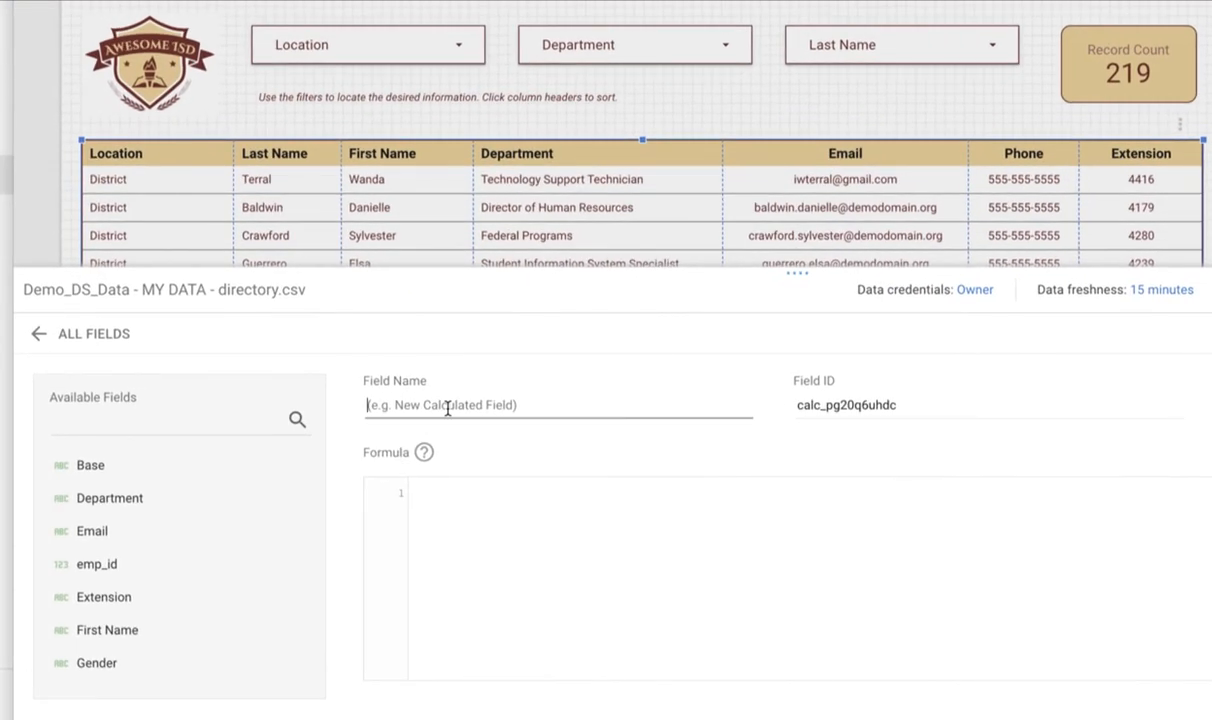
# - Name the calculated field sendEmail, paste HYPERLINK(CONCAT("mailto:",Email,"?subject=Contact from Directory"),"Send Email") as its formula, save it and finish editing the data source
pyautogui.write('sendEmail')
pyautogui.click(536, 494)
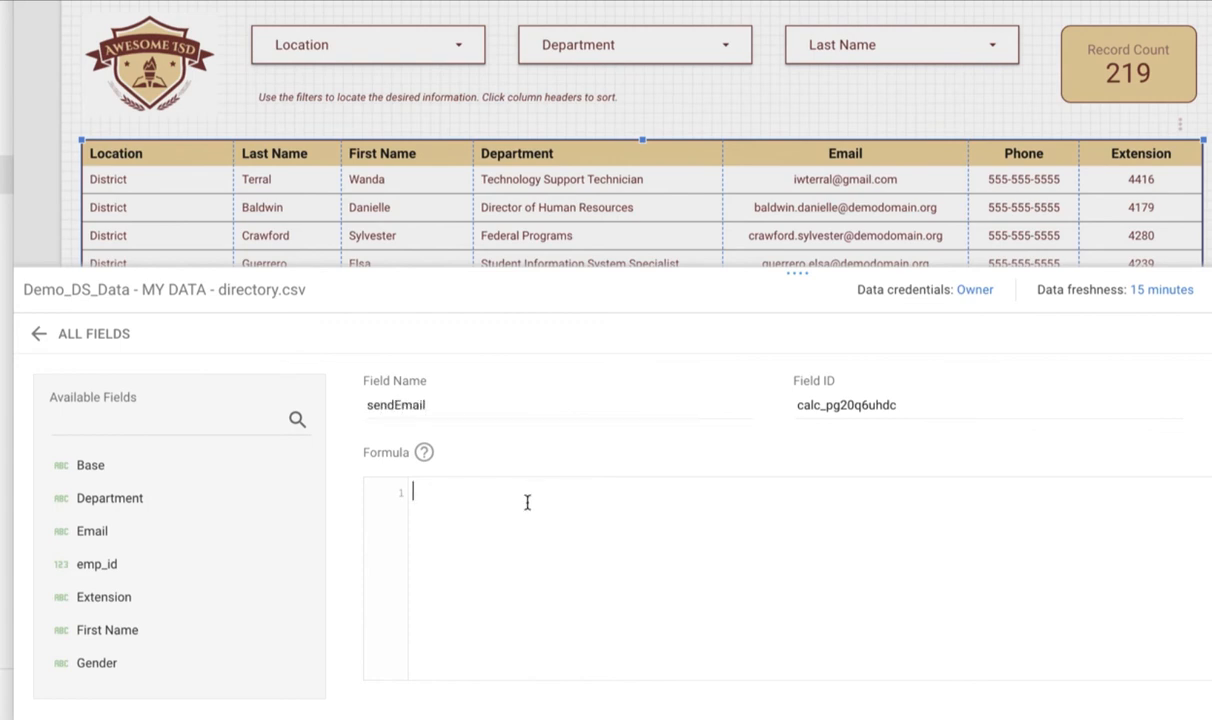
pyautogui.hotkey('ctrl', 'v')
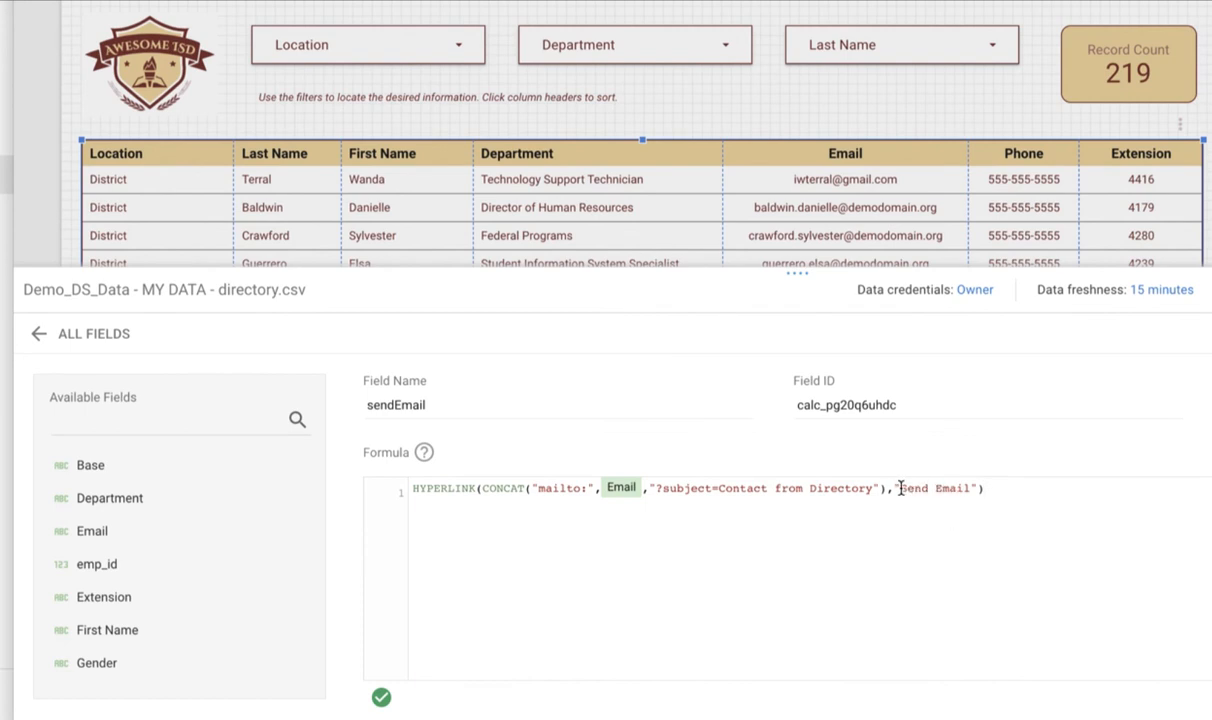
pyautogui.moveTo(901, 488); pyautogui.dragTo(973, 488)
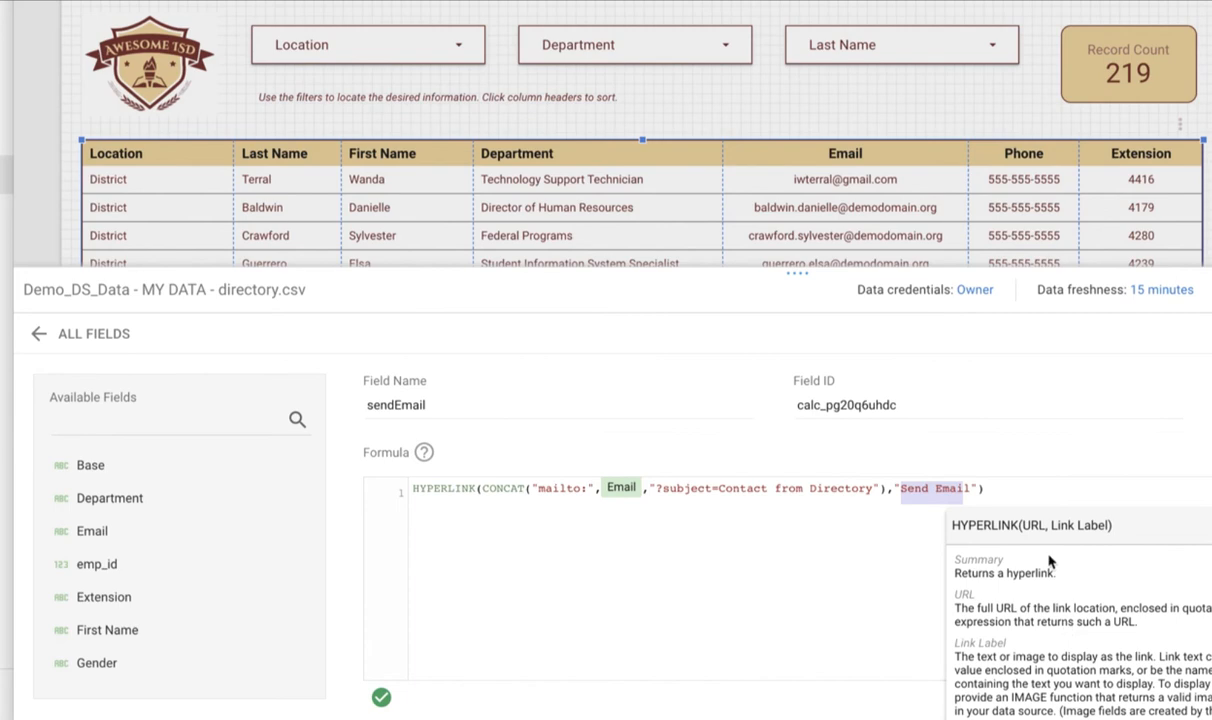
pyautogui.click(1019, 490)
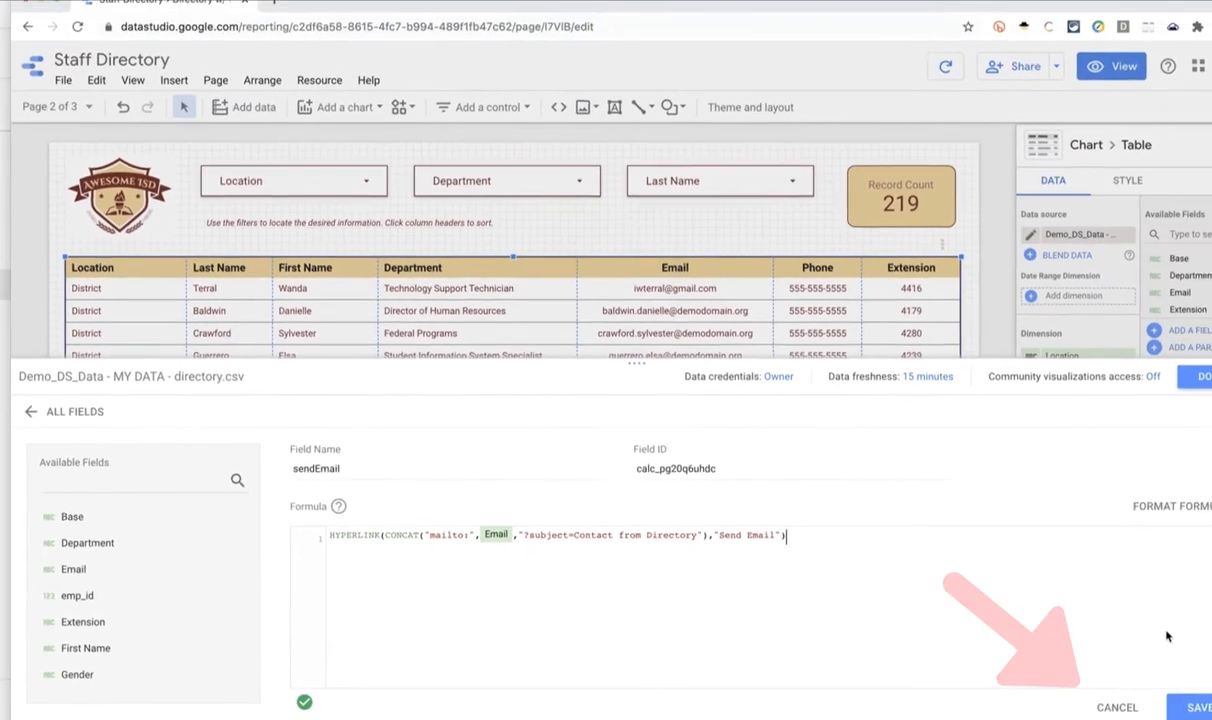
pyautogui.click(1200, 707)
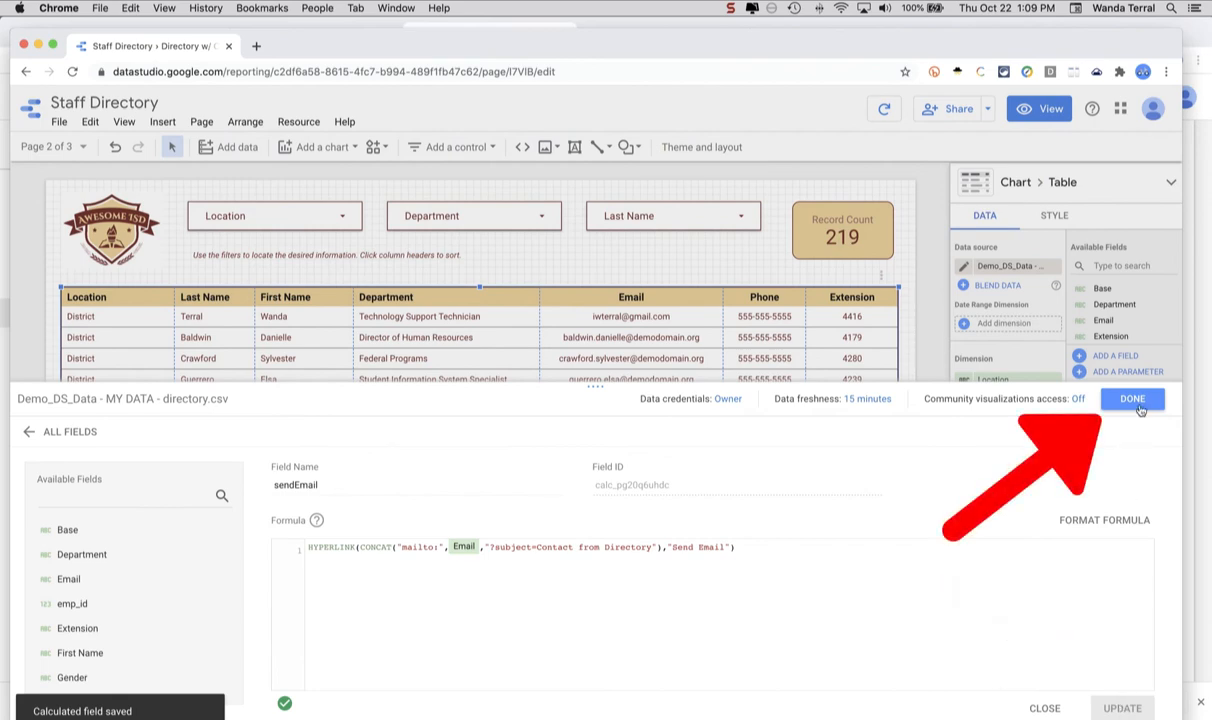
pyautogui.click(1133, 399)
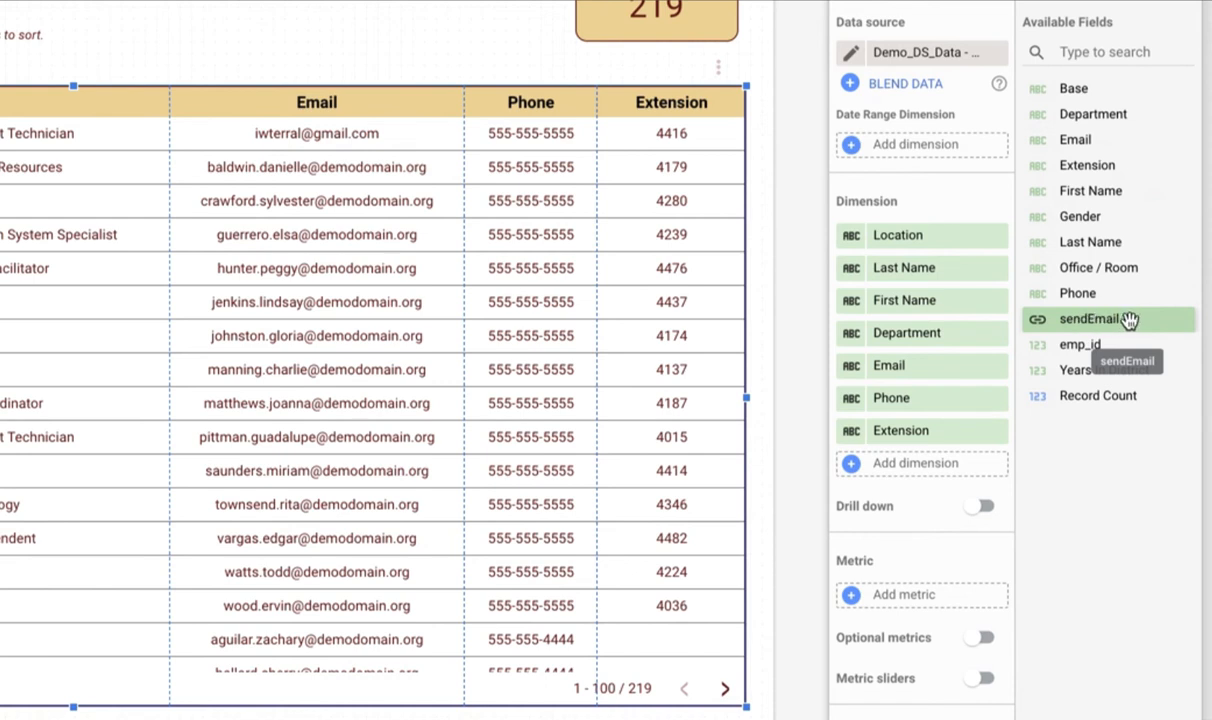
# - Replace the table's Email dimension with sendEmail and narrow that column in favour of the Department column
pyautogui.click(906, 378)
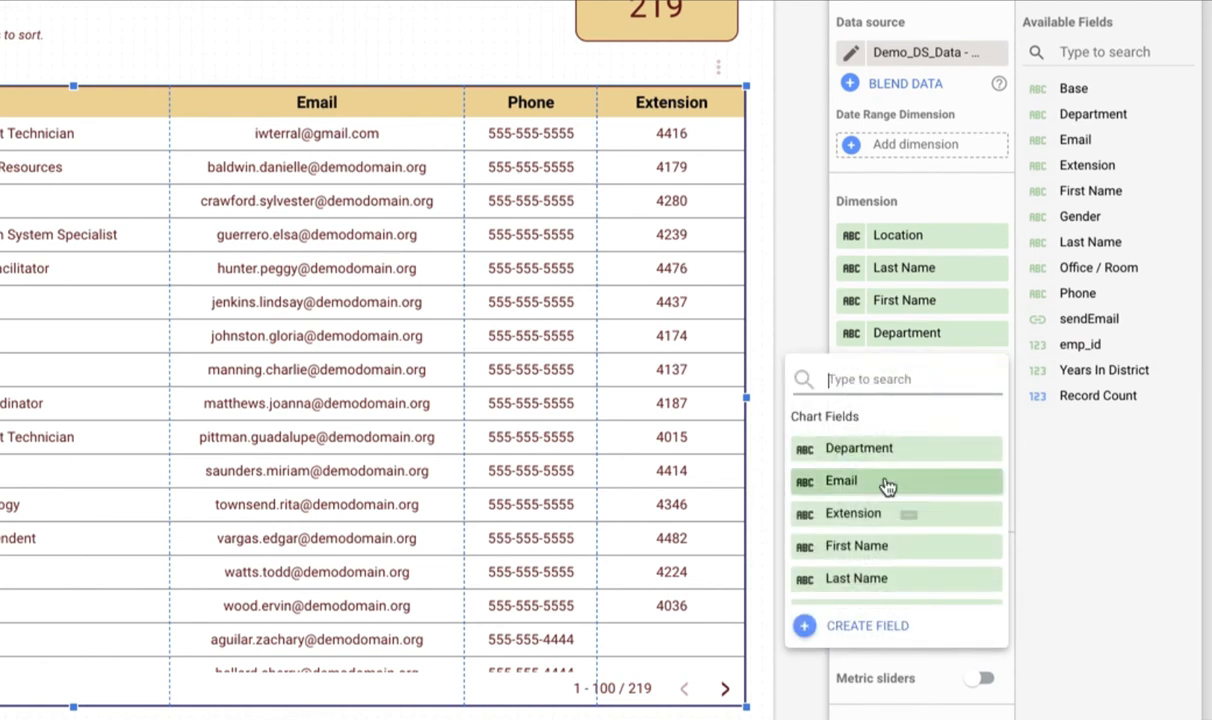
pyautogui.scroll(-2, 889, 487)
pyautogui.scroll(-6, 887, 487)
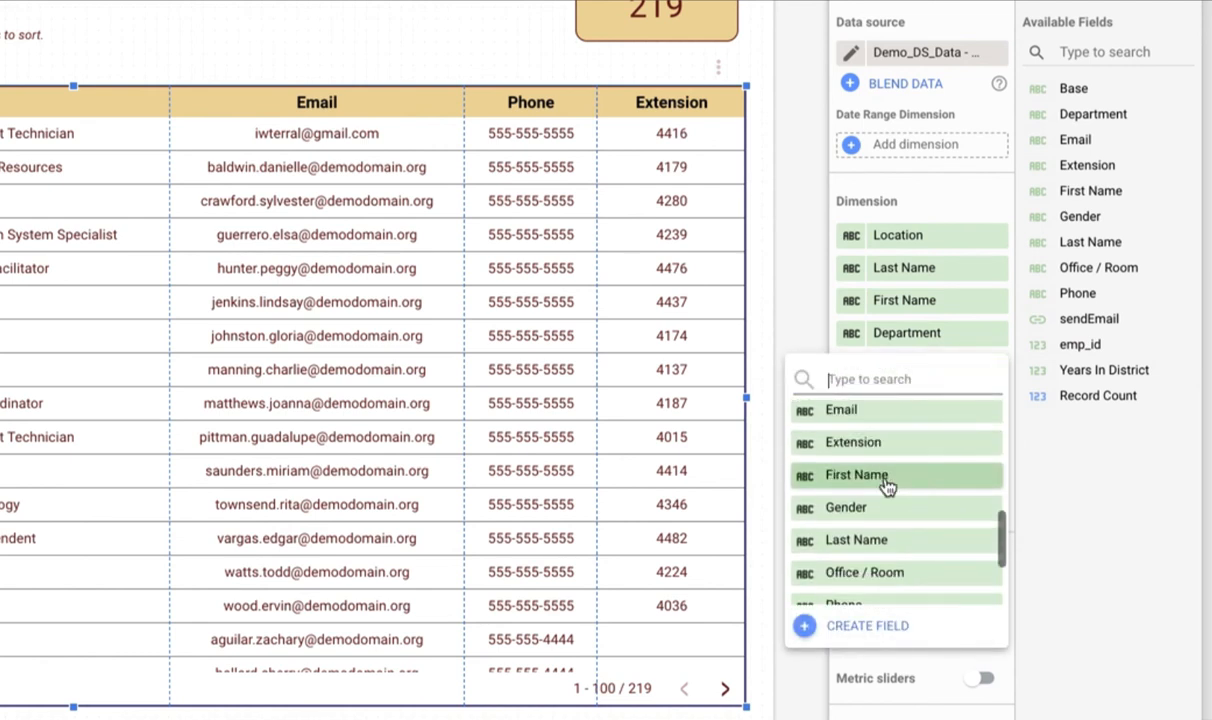
pyautogui.scroll(-1, 886, 486)
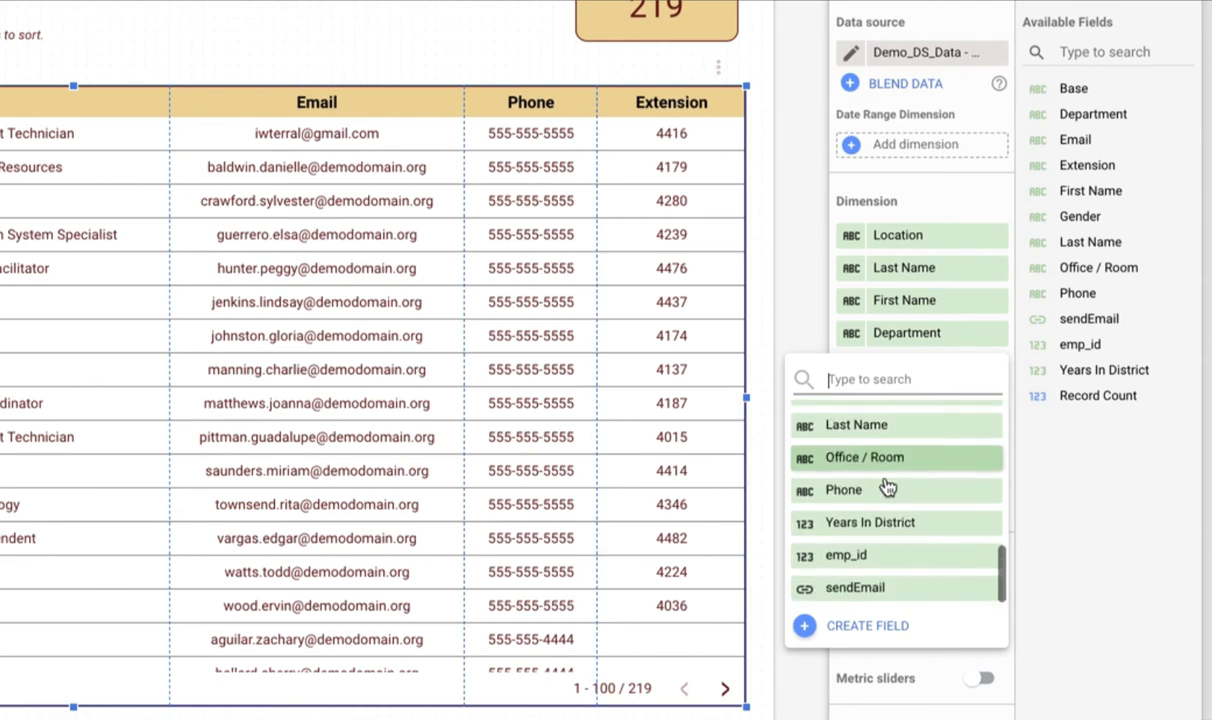
pyautogui.click(853, 589)
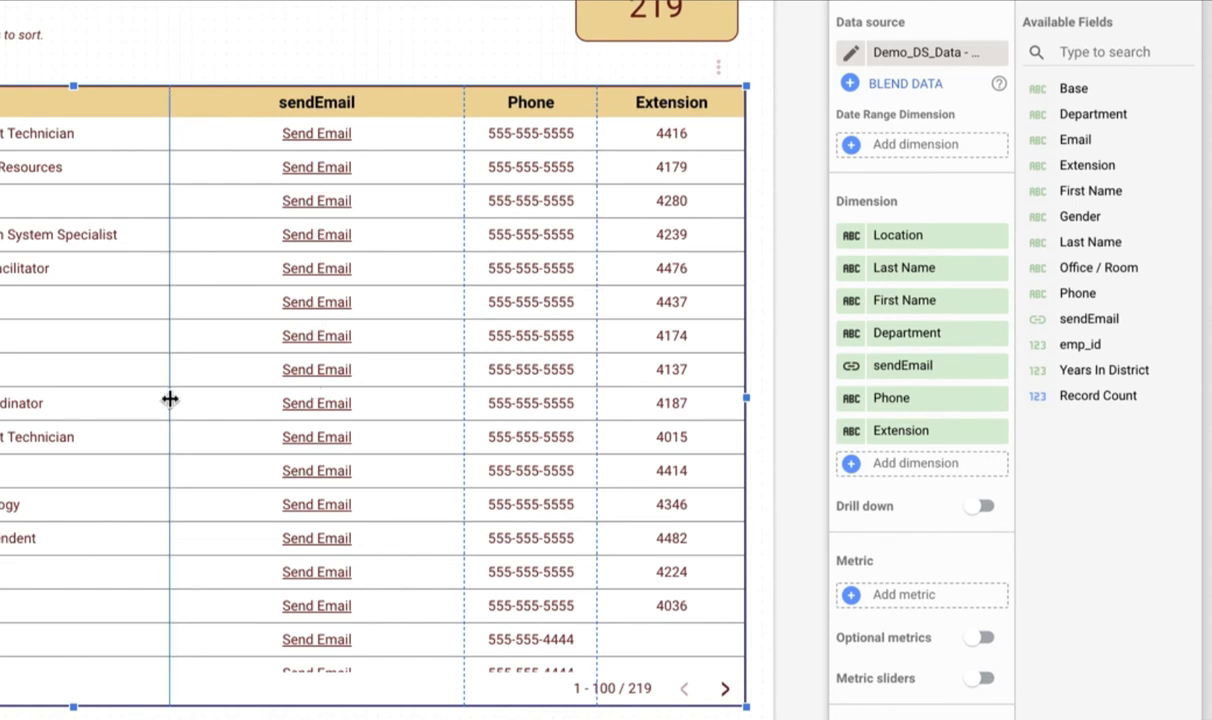
pyautogui.moveTo(170, 398); pyautogui.dragTo(262, 398)
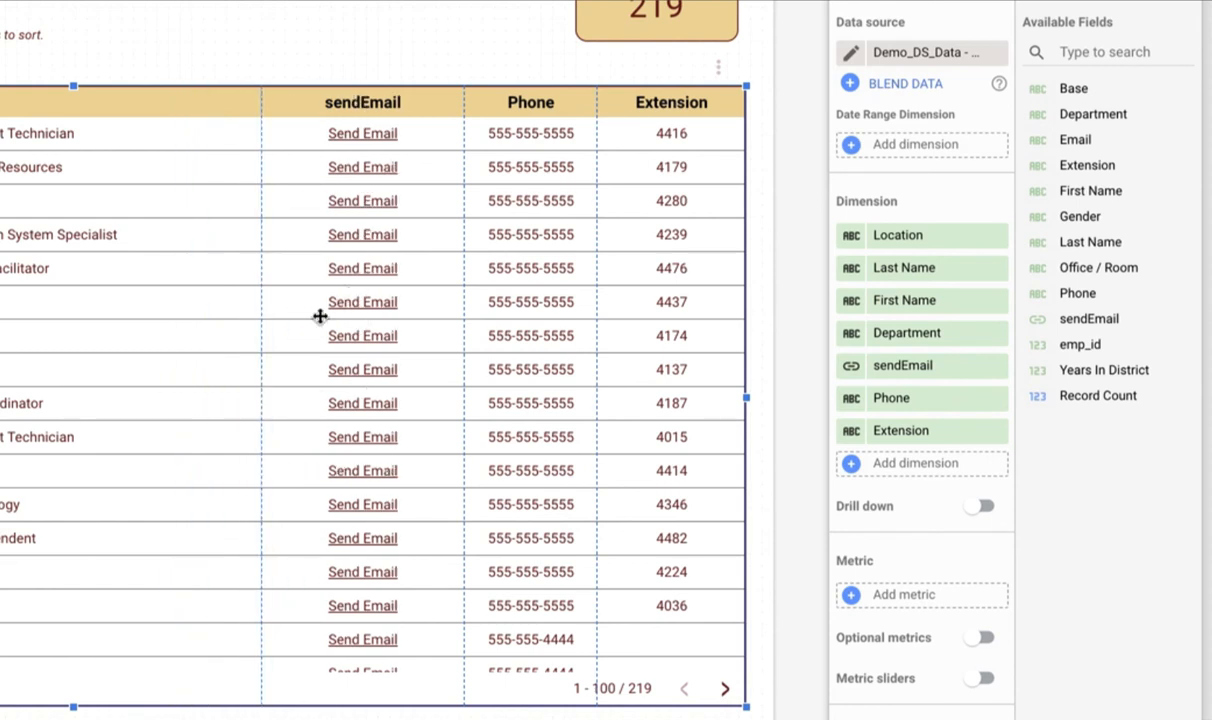
pyautogui.moveTo(262, 330); pyautogui.dragTo(277, 331)
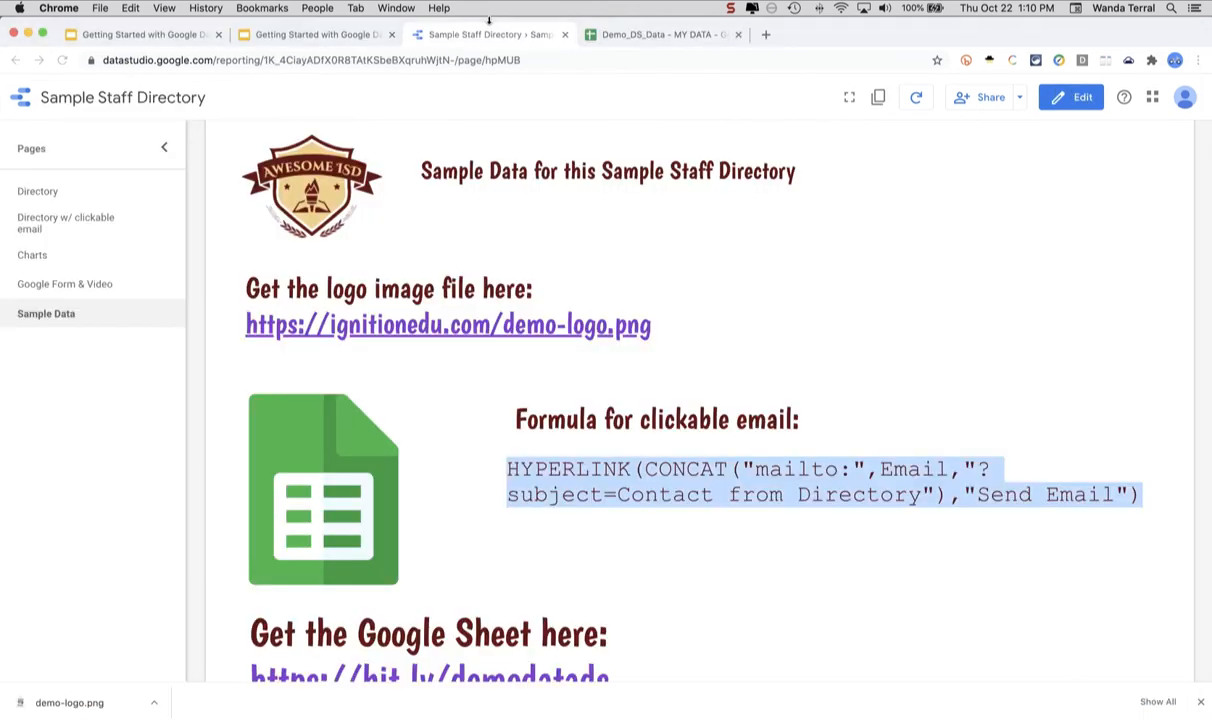
# - Check the "Directory w/ clickable email" page of the Sample Staff Directory report for reference
pyautogui.click(466, 24)
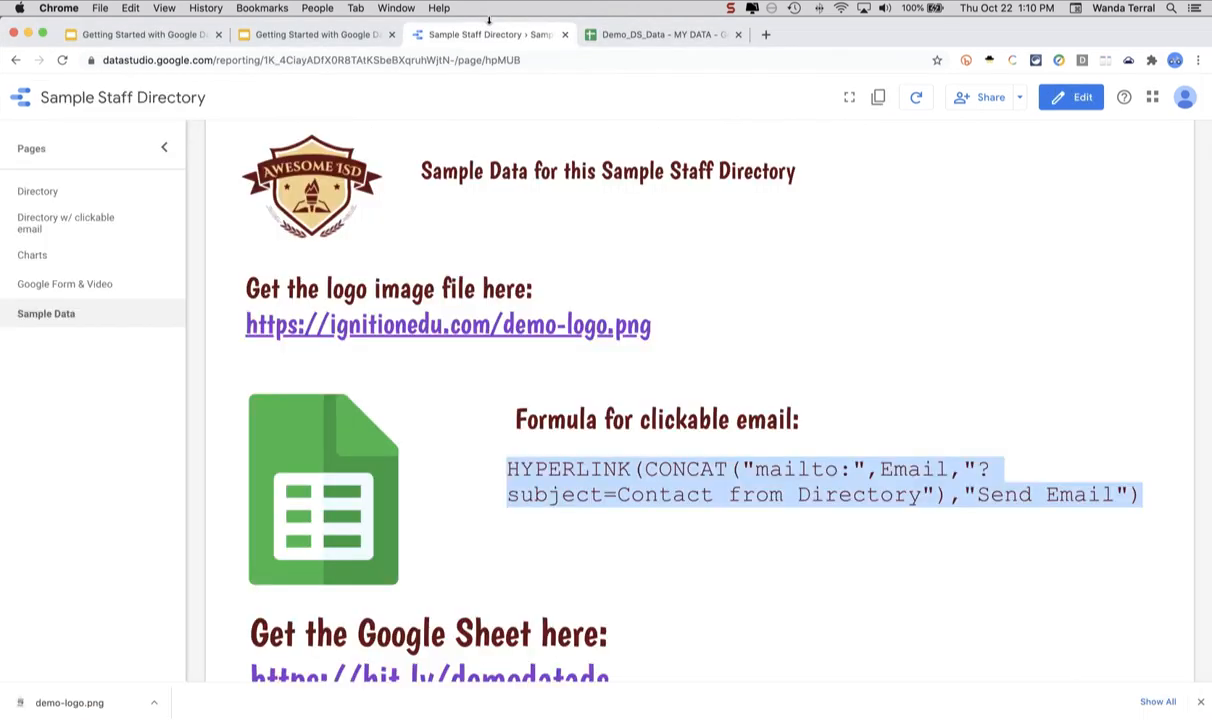
pyautogui.click(40, 255)
pyautogui.click(31, 224)
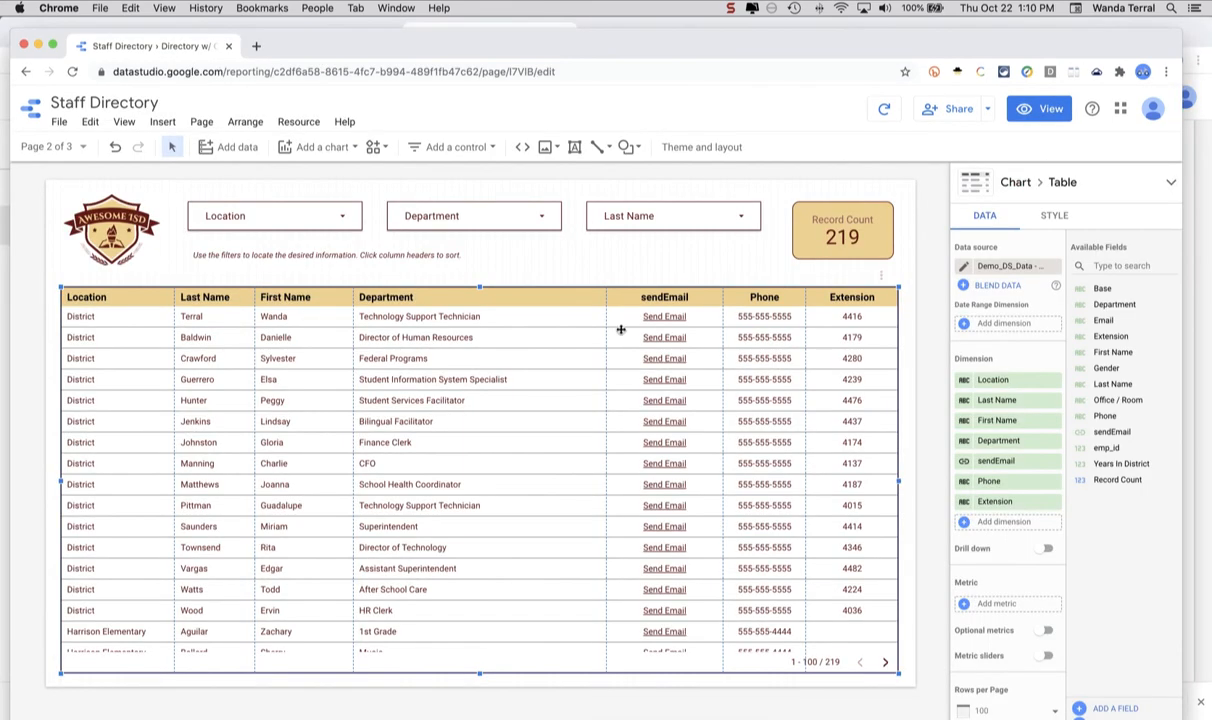
# - Rename the table's sendEmail dimension to Send Email
pyautogui.click(964, 465)
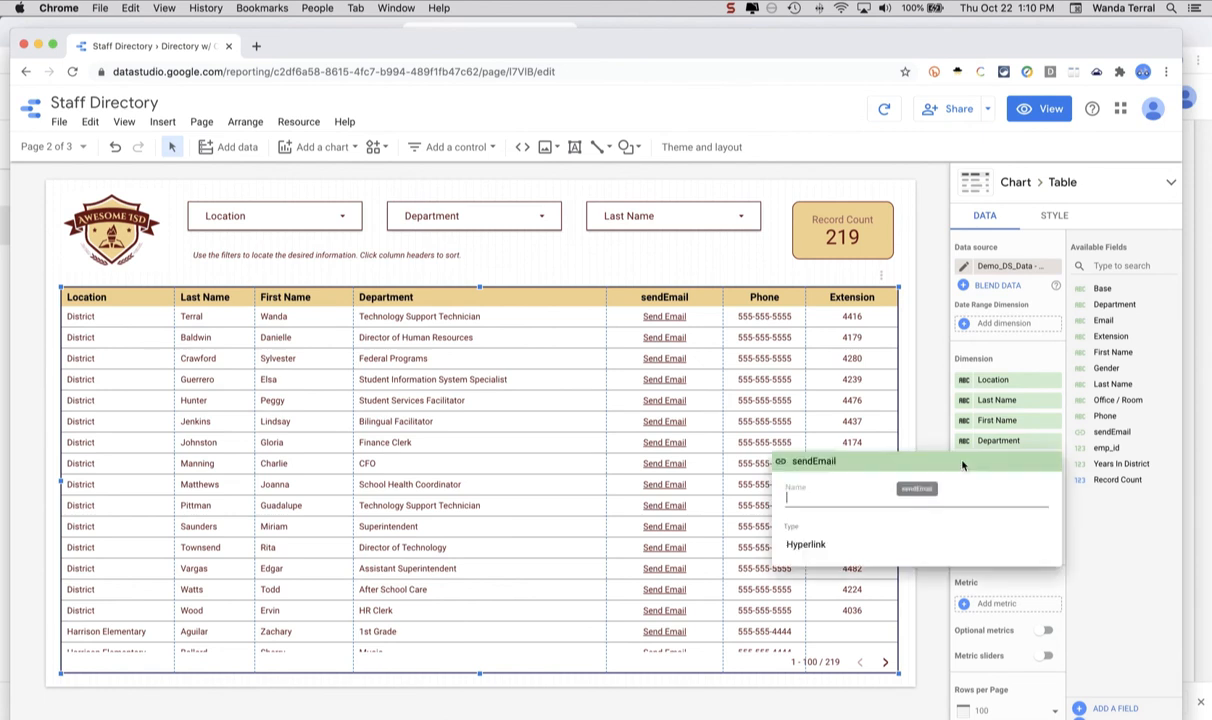
pyautogui.click(871, 492)
pyautogui.write('Send Email')
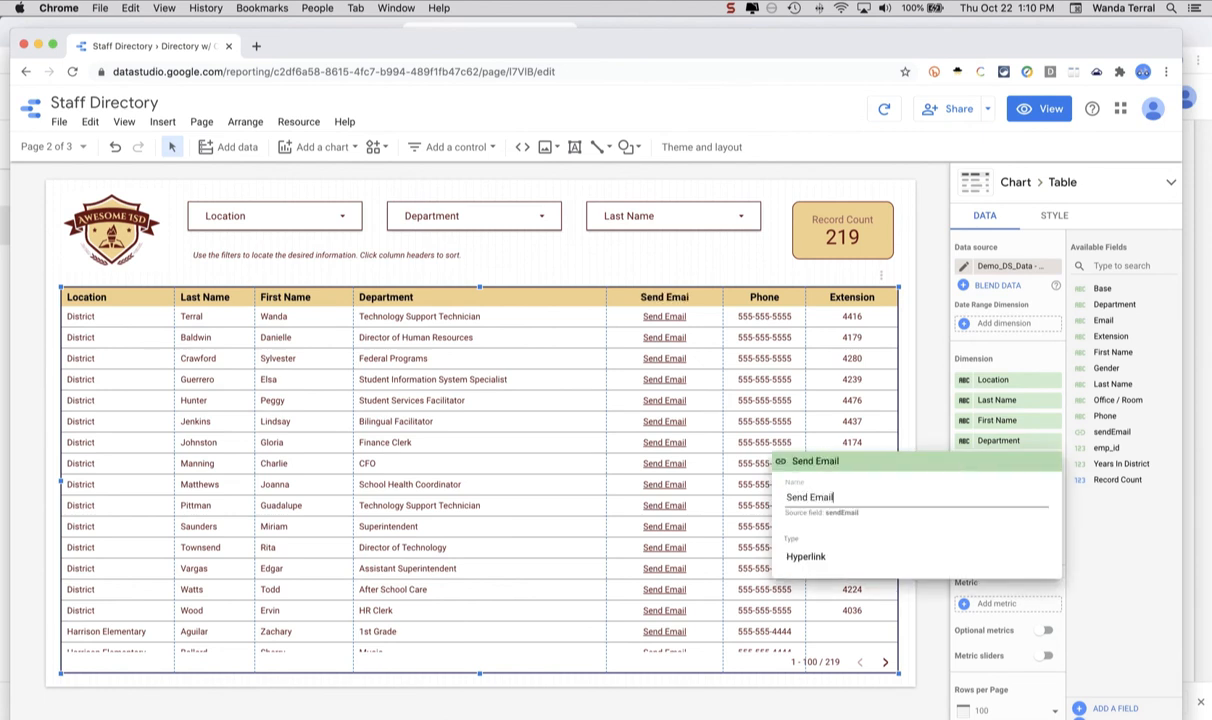
pyautogui.press('Return')
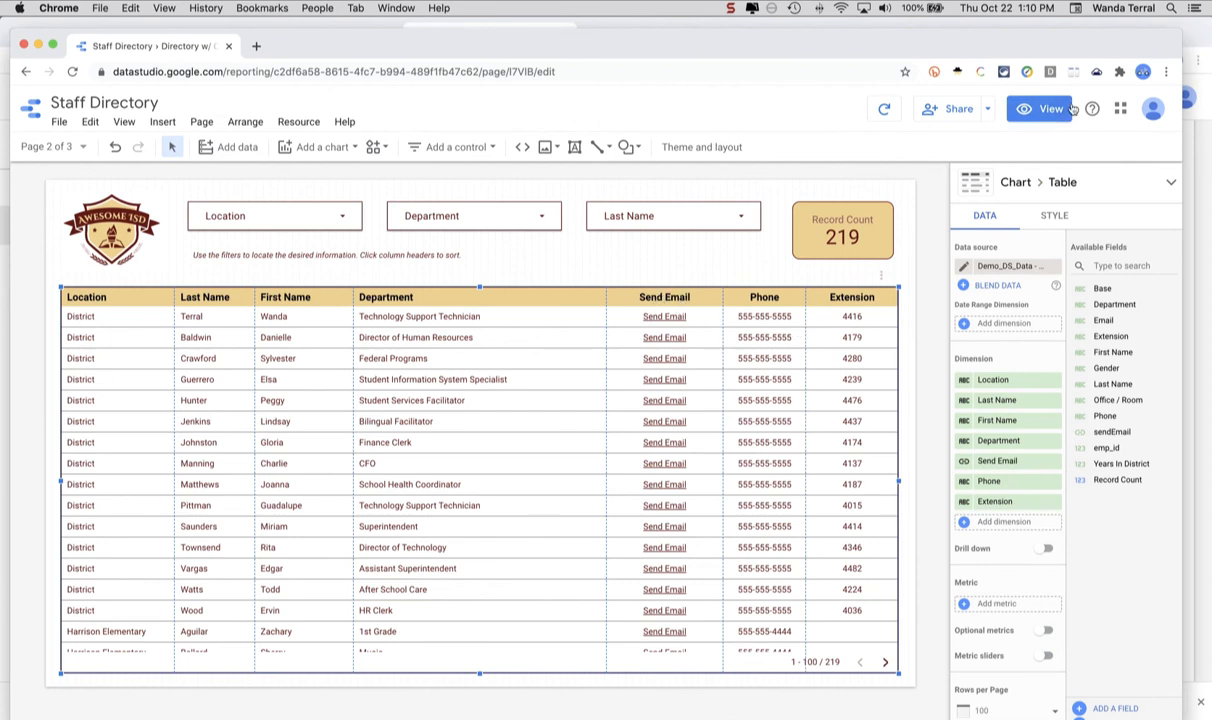
# - Preview the report and test the Send Email link in the table's second row
pyautogui.click(1038, 108)
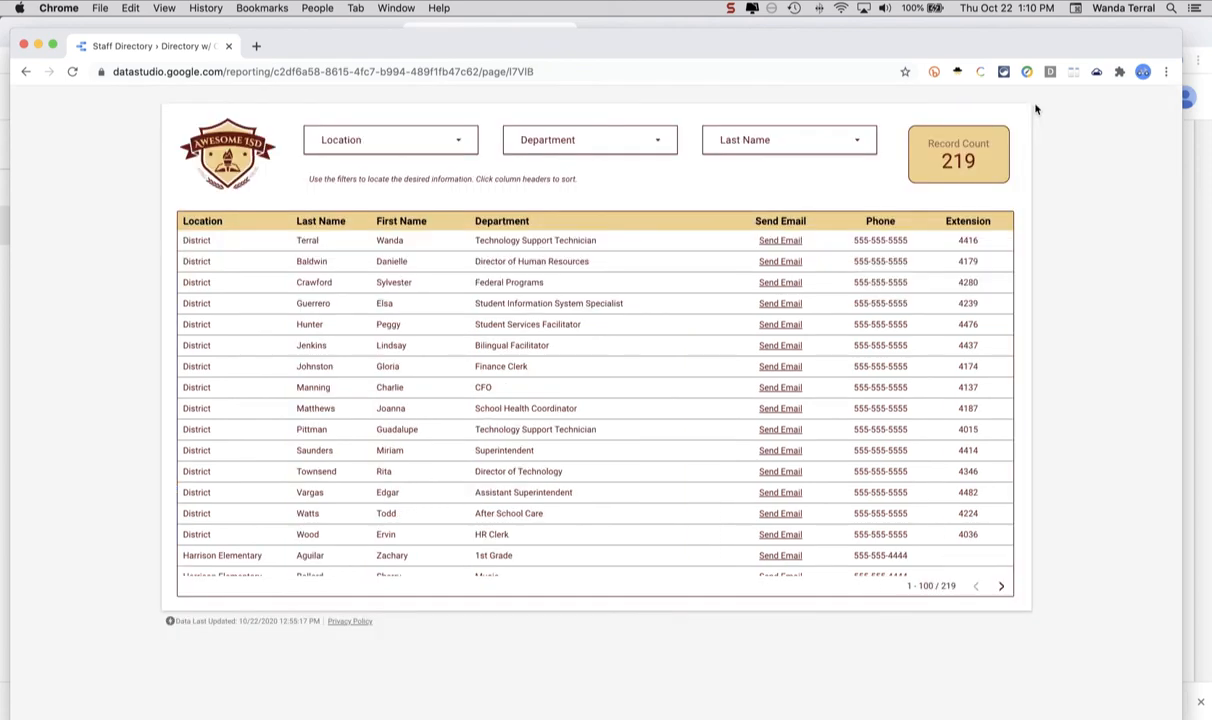
pyautogui.click(786, 266)
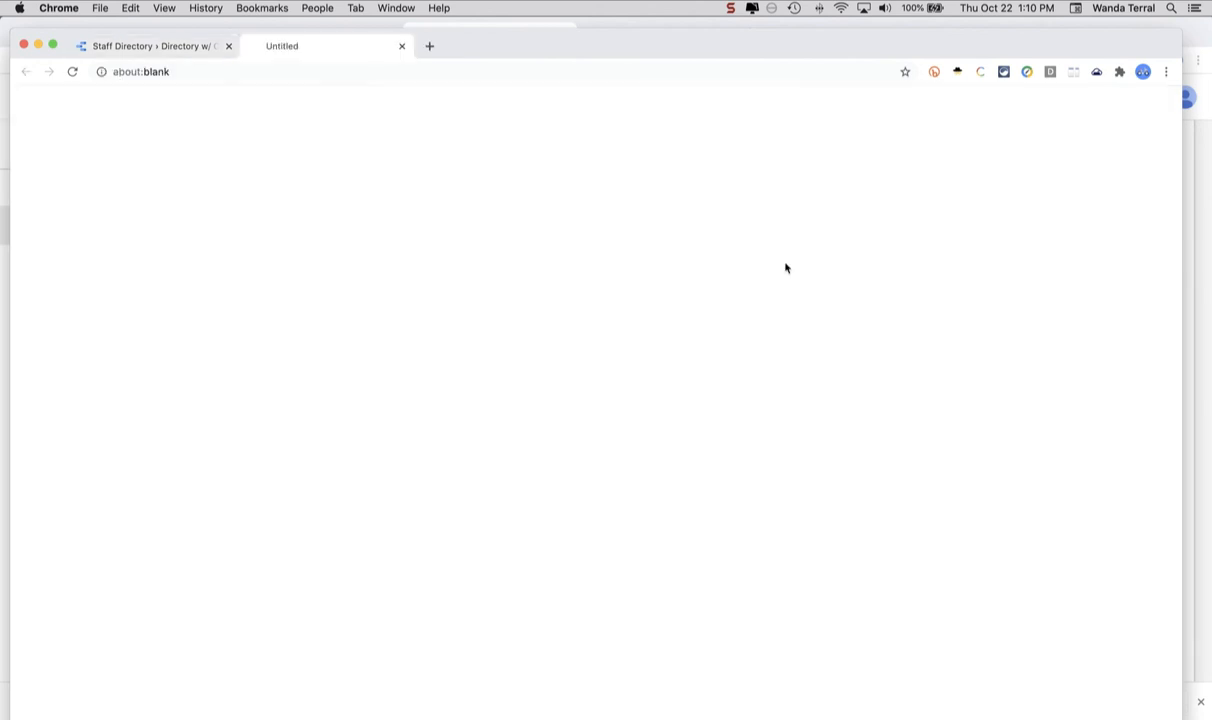
pyautogui.click(401, 47)
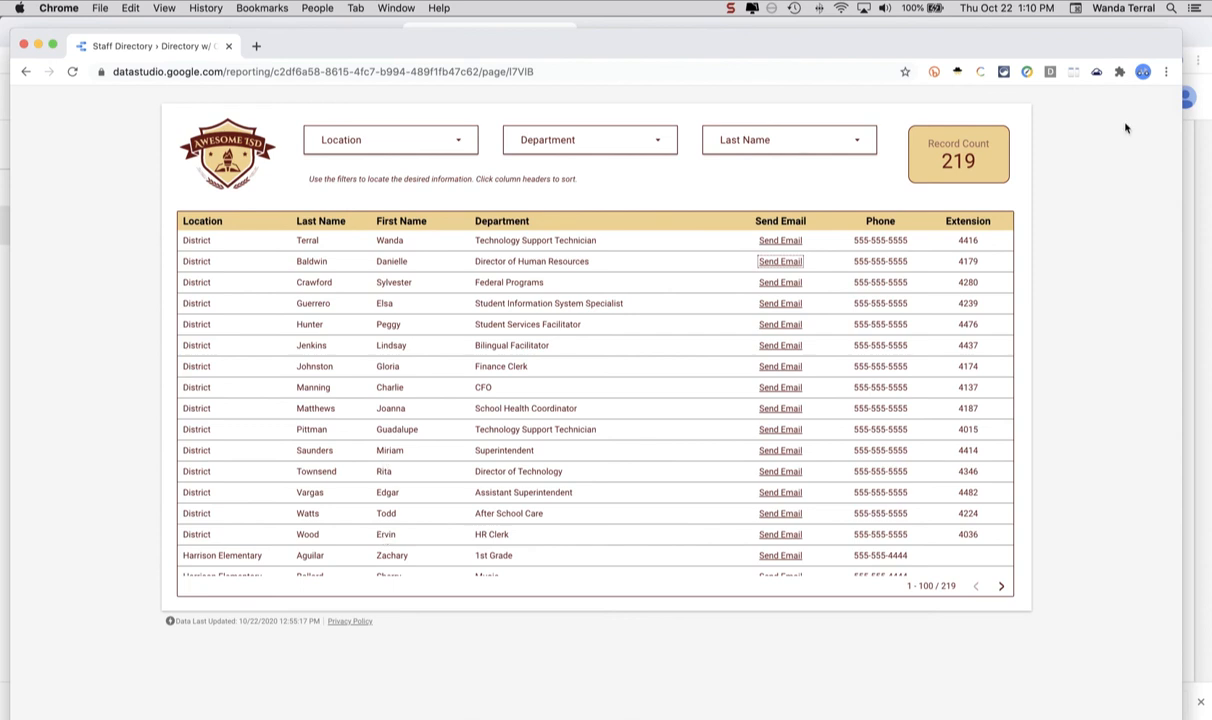
# - Return to editing the Staff Directory report and go to the blank Page 2
pyautogui.click(1045, 108)
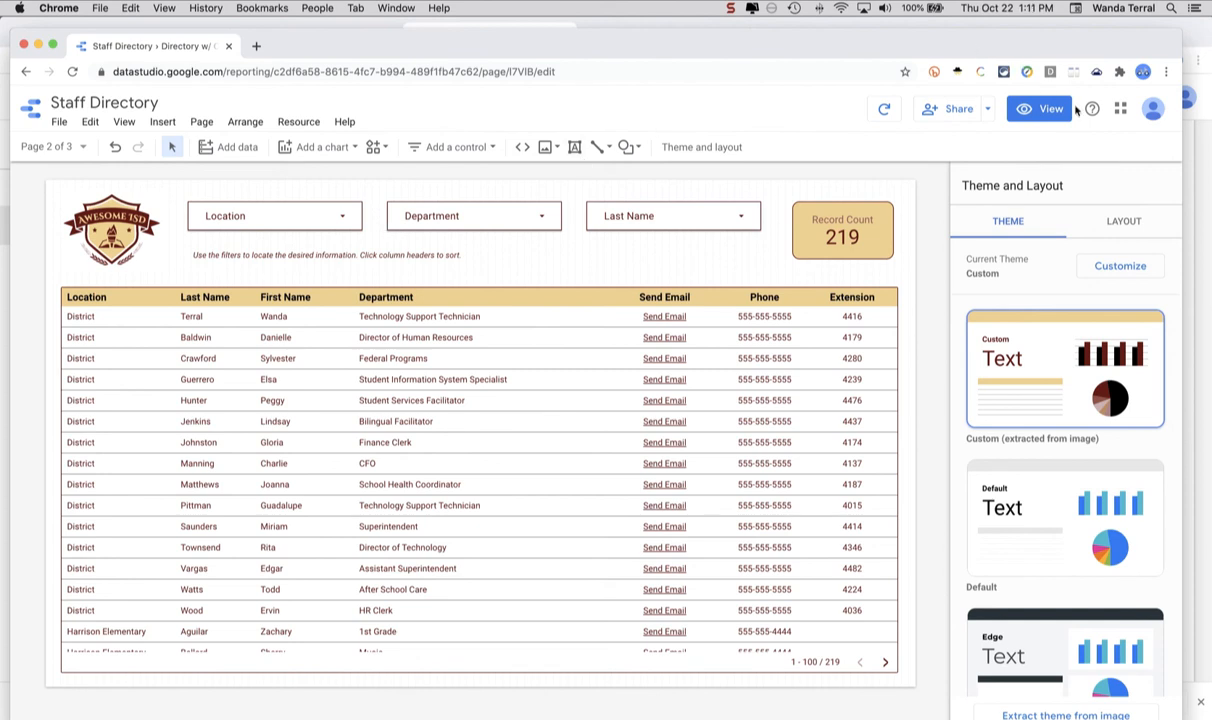
pyautogui.click(76, 146)
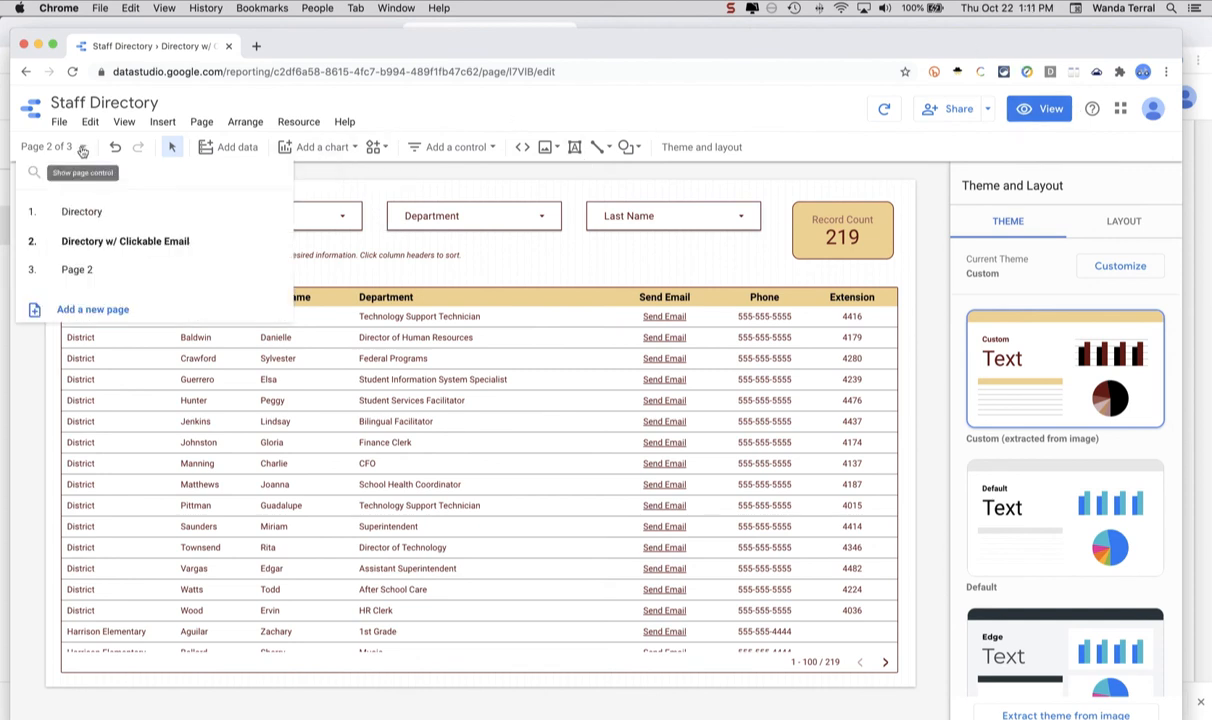
pyautogui.click(84, 274)
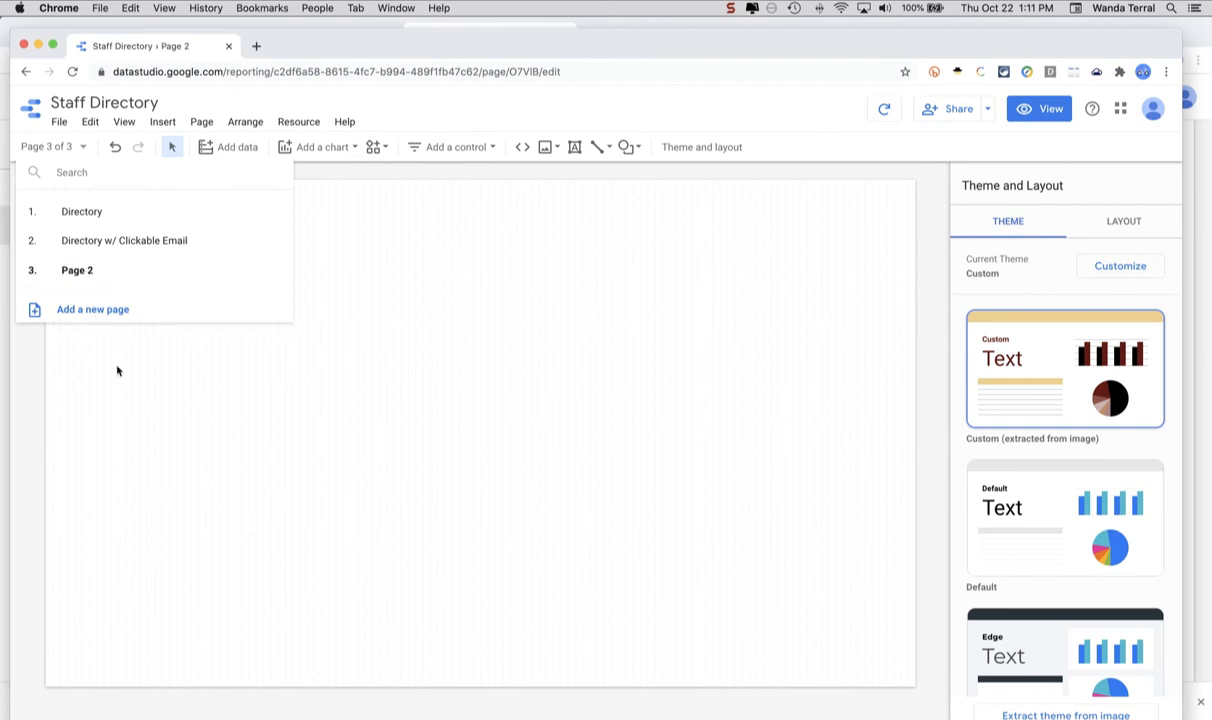
# - Examine the Charts page of the Sample Staff Directory report, testing its Base filter with only Tyler Middle School, and look at the Google Form & Video page
pyautogui.click(434, 24)
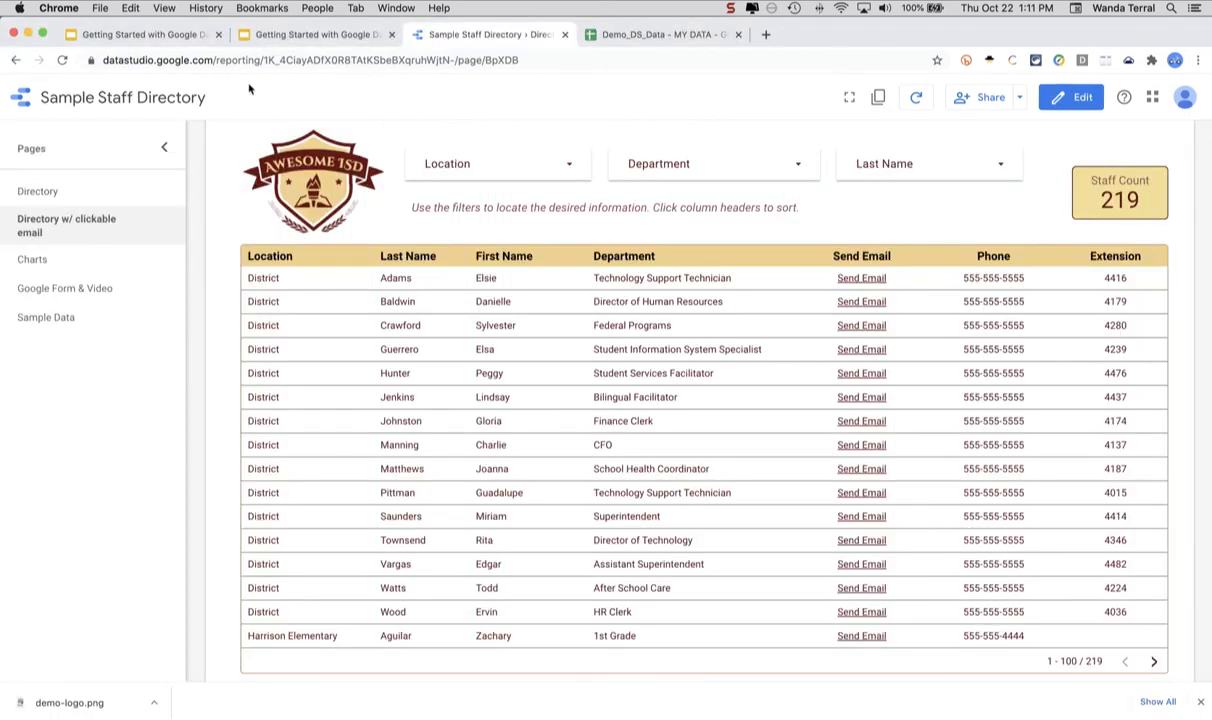
pyautogui.click(54, 263)
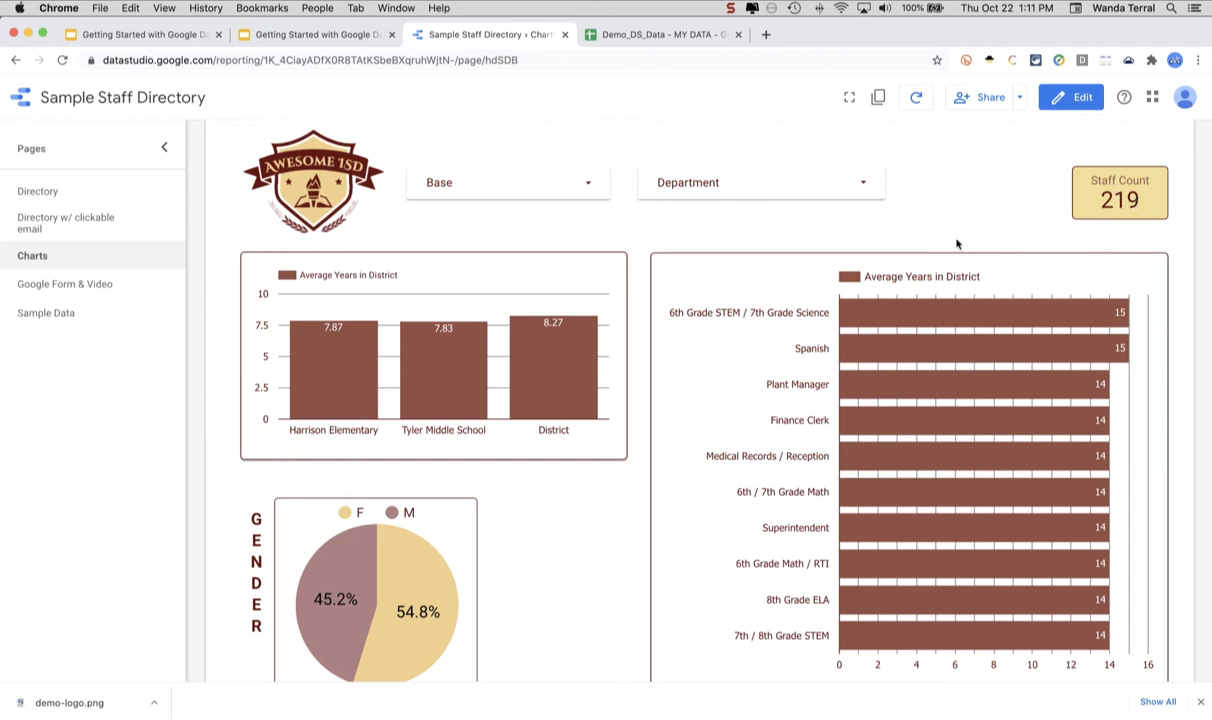
pyautogui.moveTo(320, 588)
pyautogui.click(588, 184)
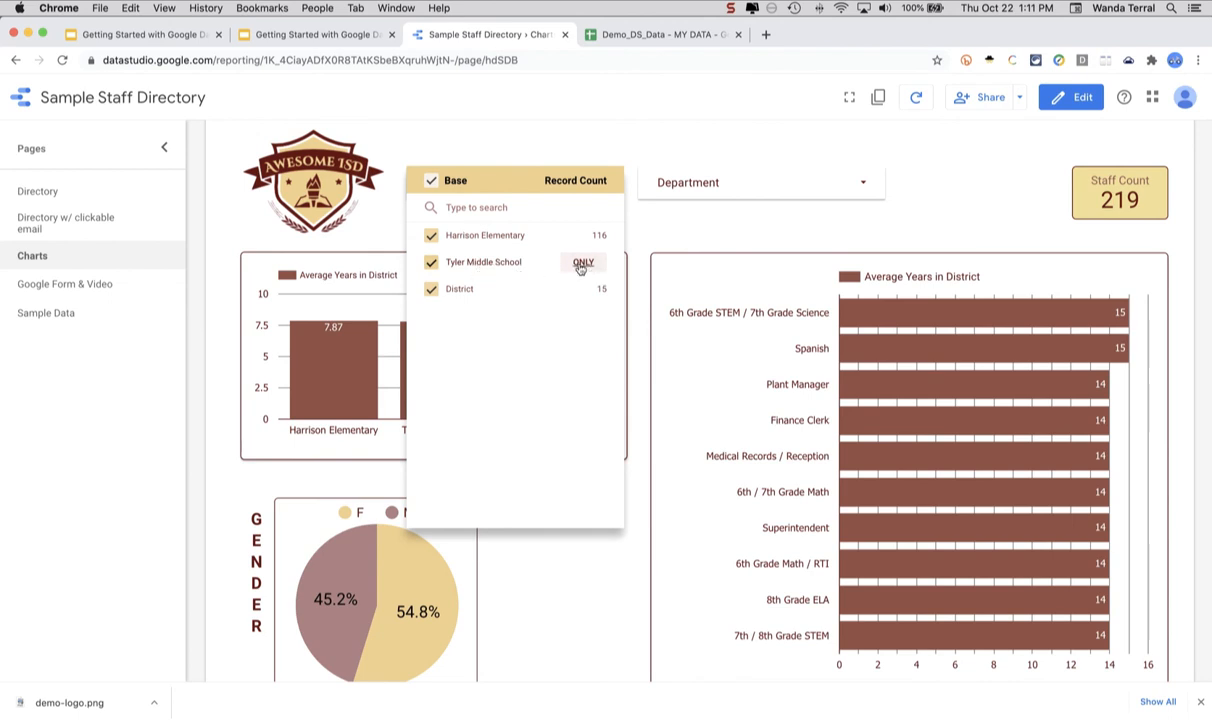
pyautogui.click(581, 264)
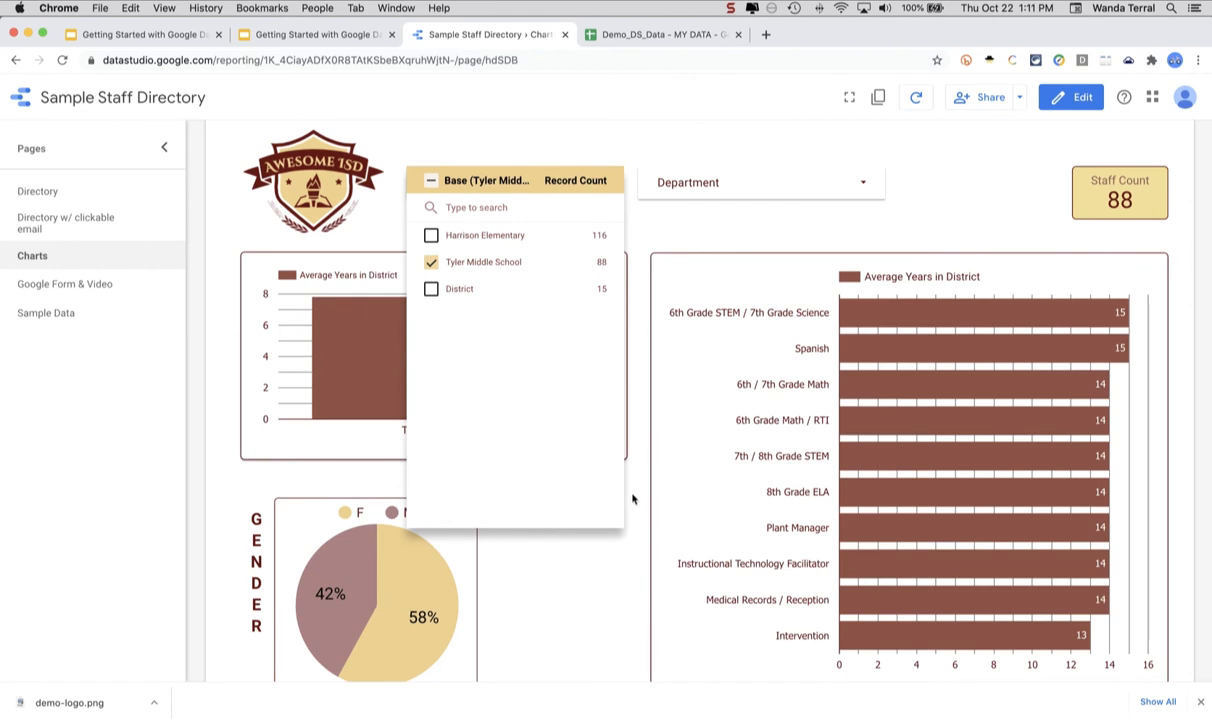
pyautogui.click(431, 180)
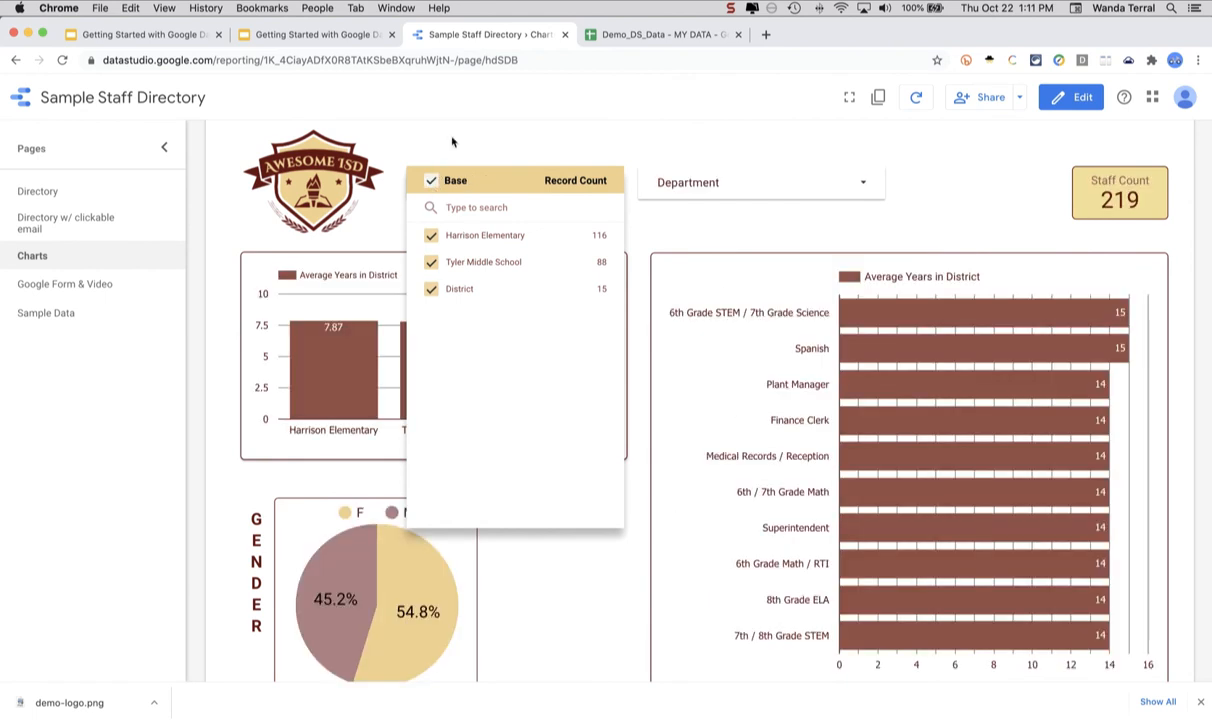
pyautogui.click(453, 141)
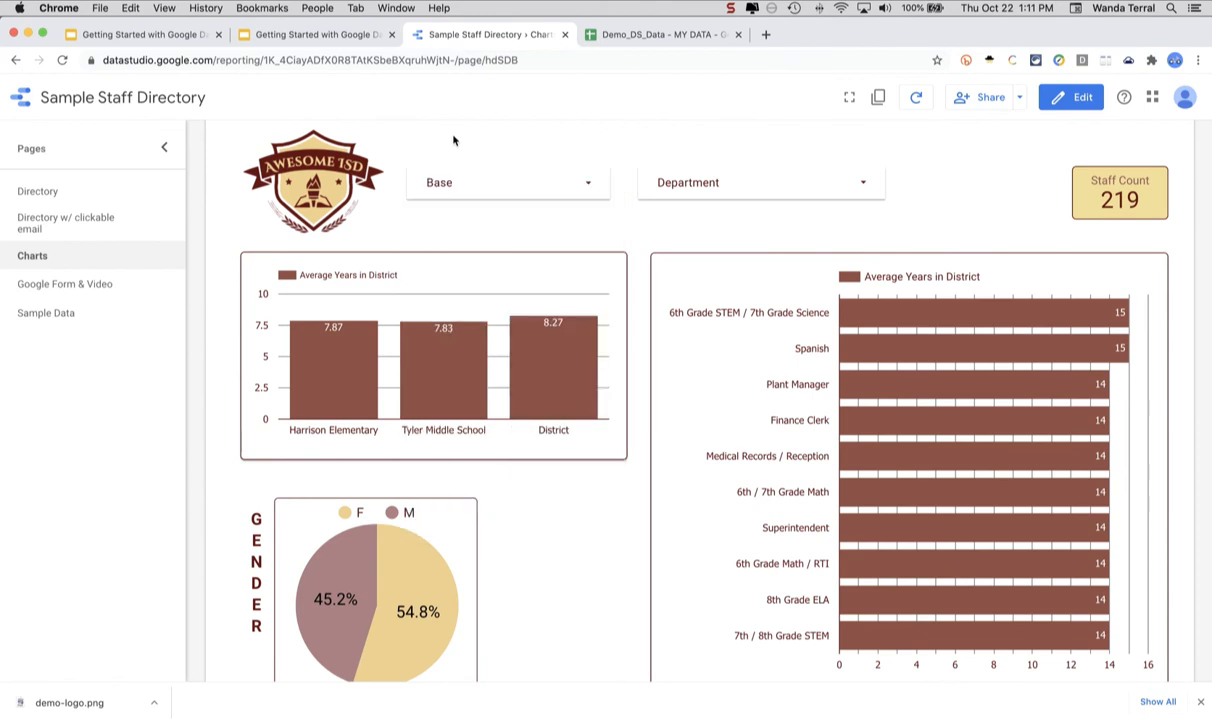
pyautogui.click(82, 288)
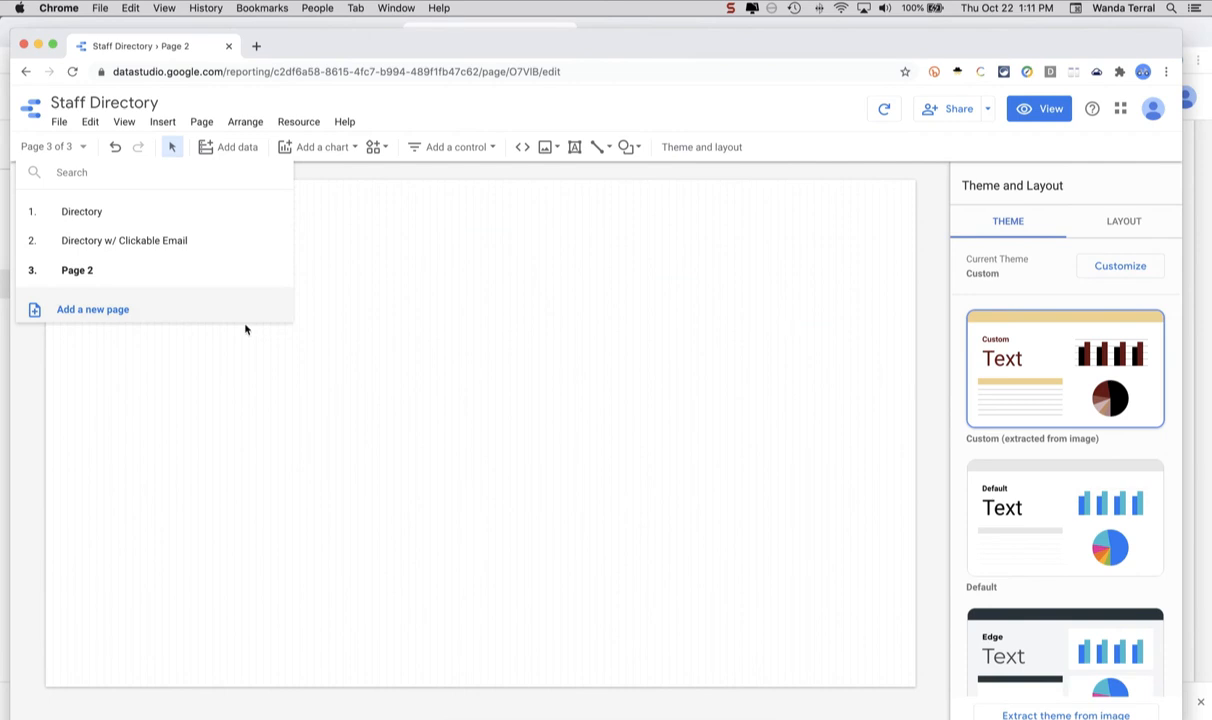
pyautogui.click(248, 335)
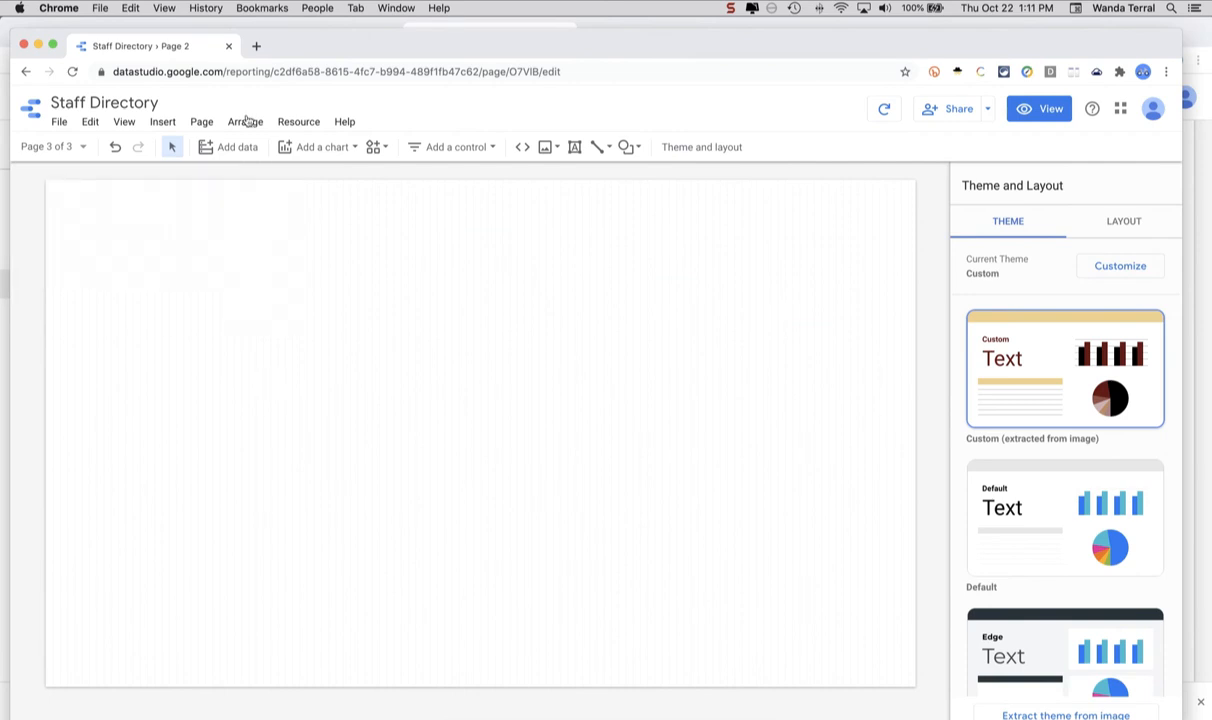
pyautogui.click(164, 122)
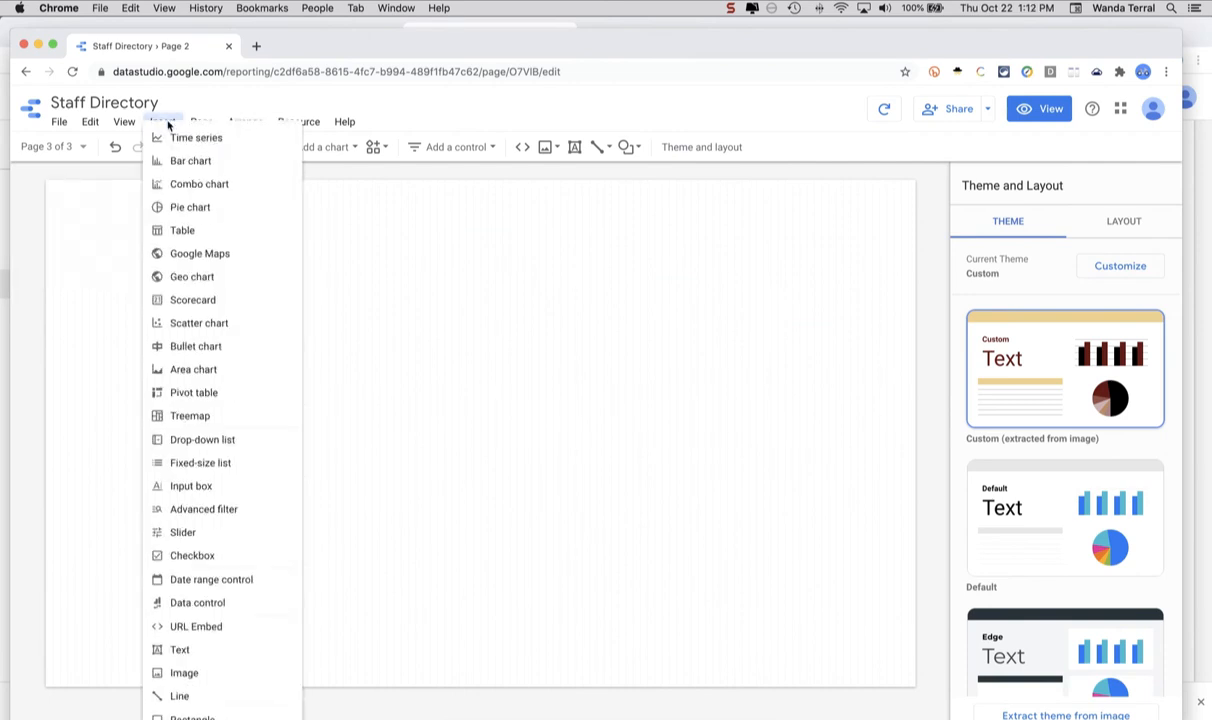
pyautogui.scroll(-2, 226, 230)
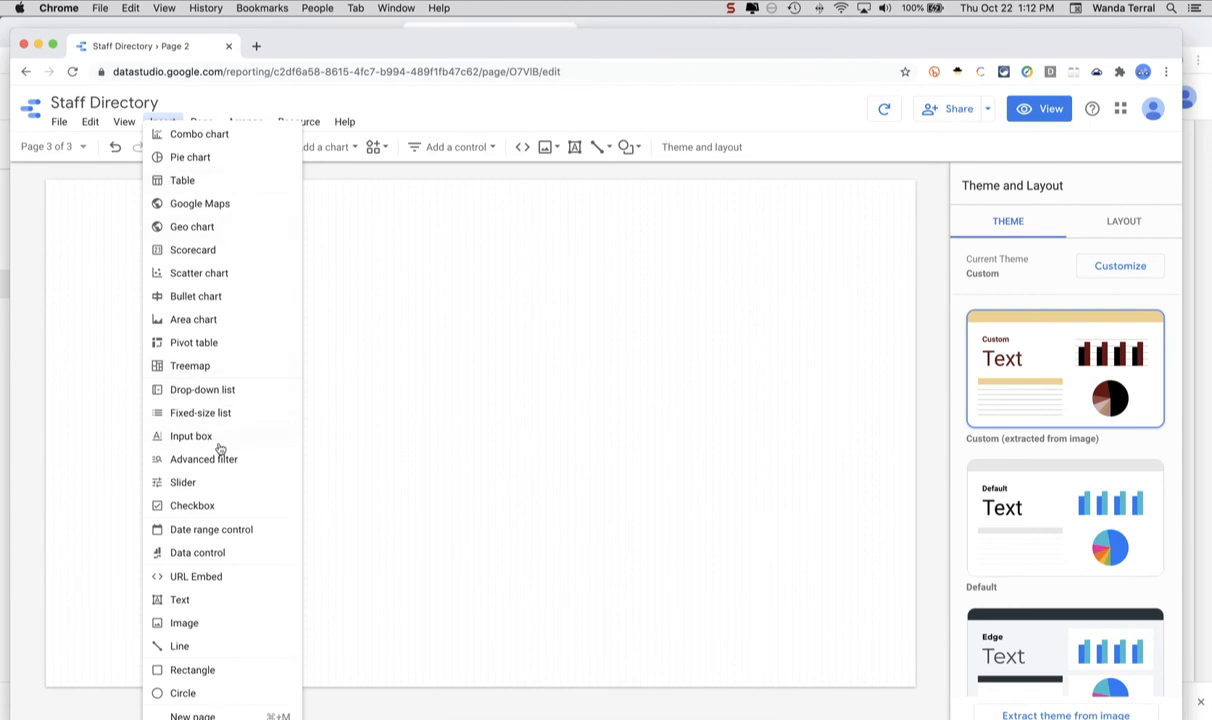
pyautogui.click(211, 578)
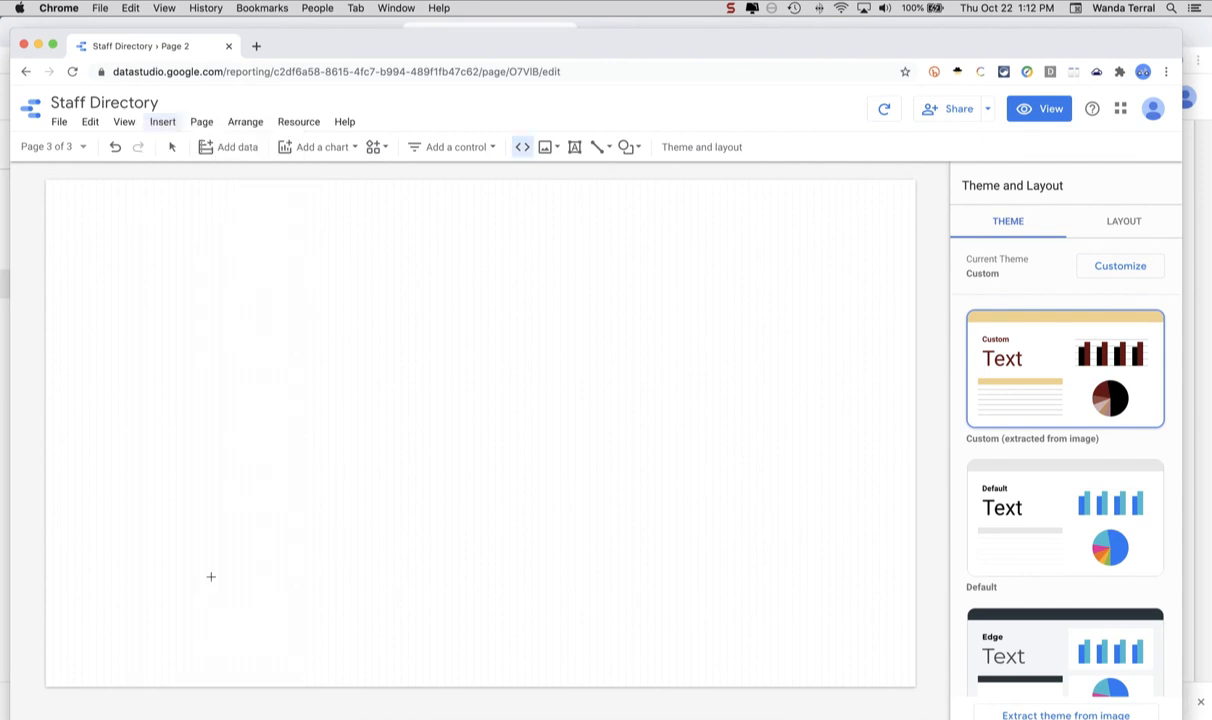
pyautogui.moveTo(89, 230); pyautogui.dragTo(406, 456)
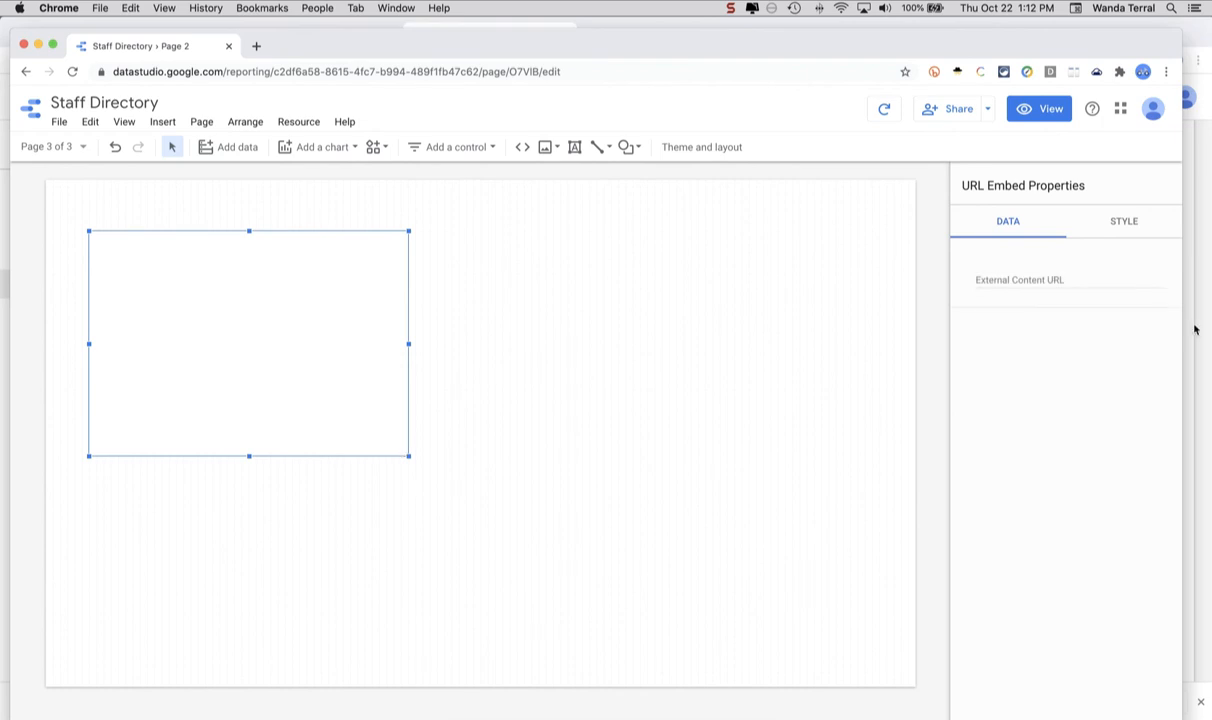
pyautogui.click(1043, 281)
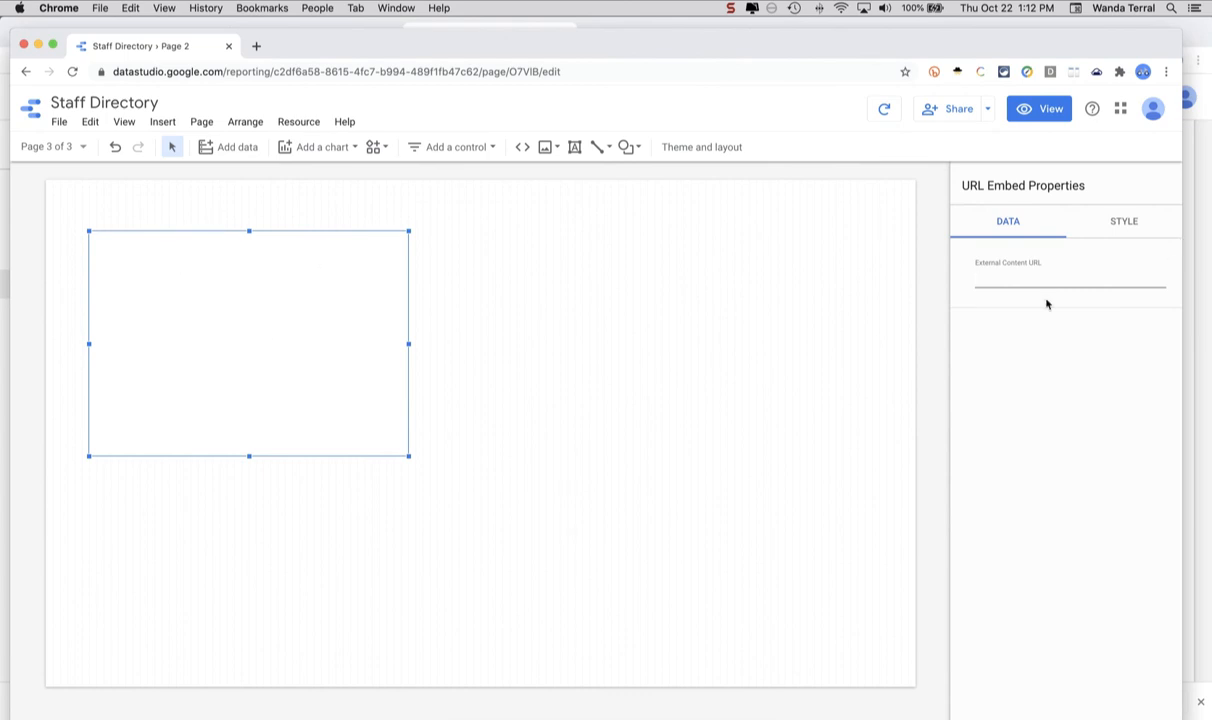
pyautogui.click(1009, 279)
pyautogui.write('https://www.youtube.com/watch?v=880RAXPoBQ8&feature=emb_title')
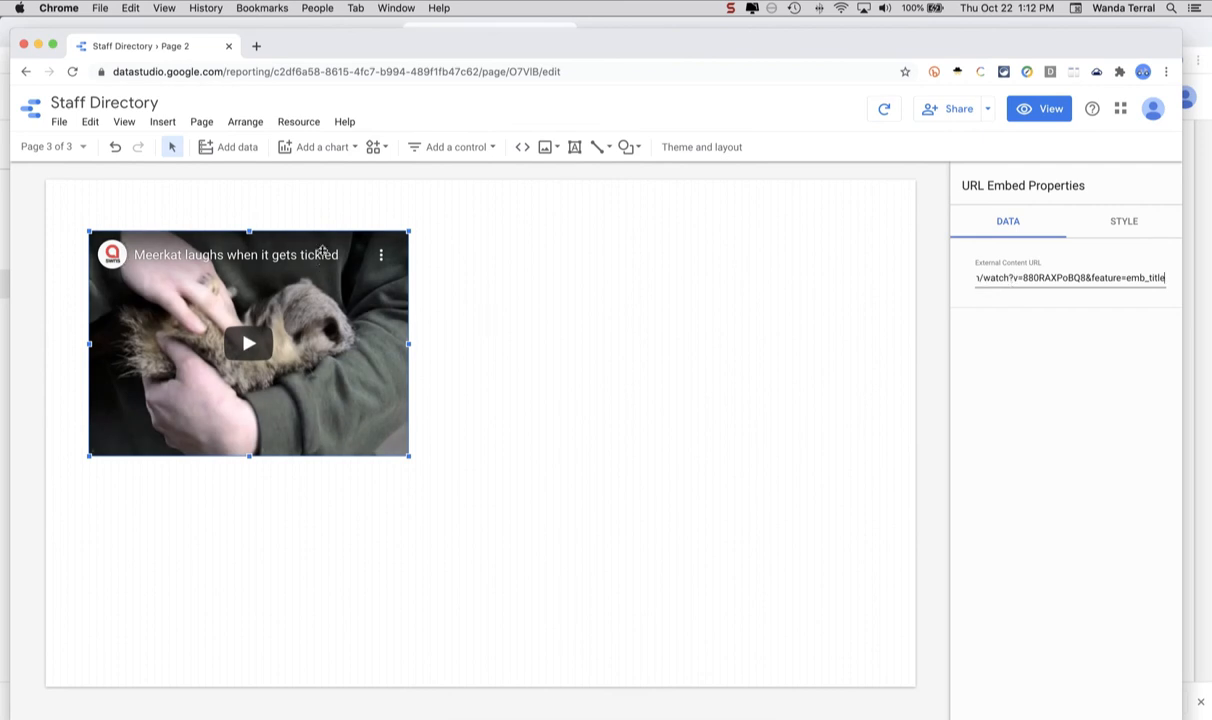
pyautogui.moveTo(322, 246); pyautogui.dragTo(756, 254)
pyautogui.moveTo(563, 461); pyautogui.dragTo(446, 499)
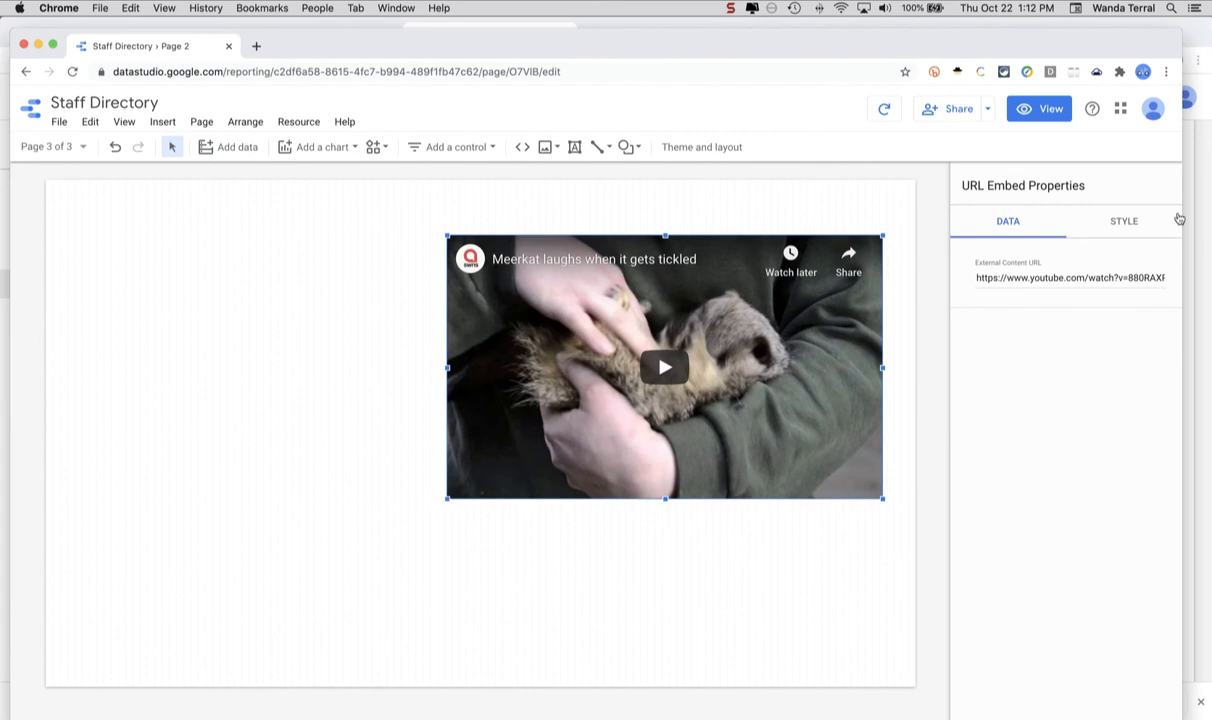
# - Give the embedded video a dark red theme-coloured border with weight 5 and a border shadow
pyautogui.click(1125, 224)
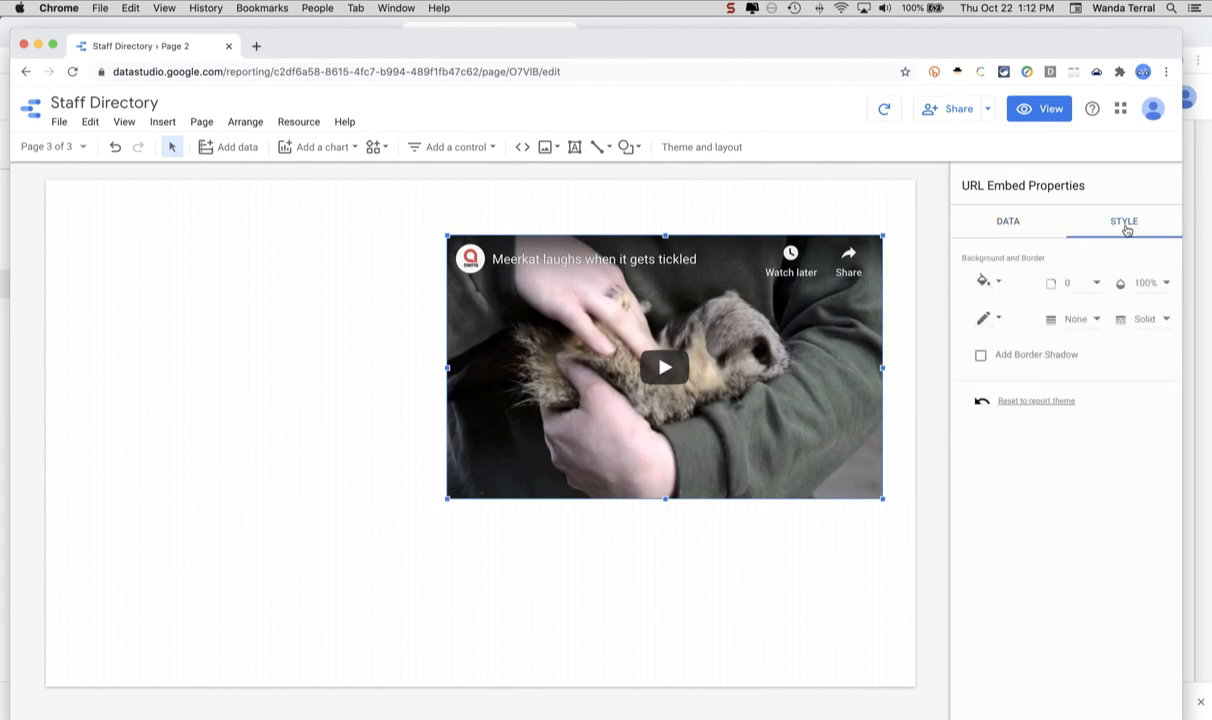
pyautogui.click(999, 319)
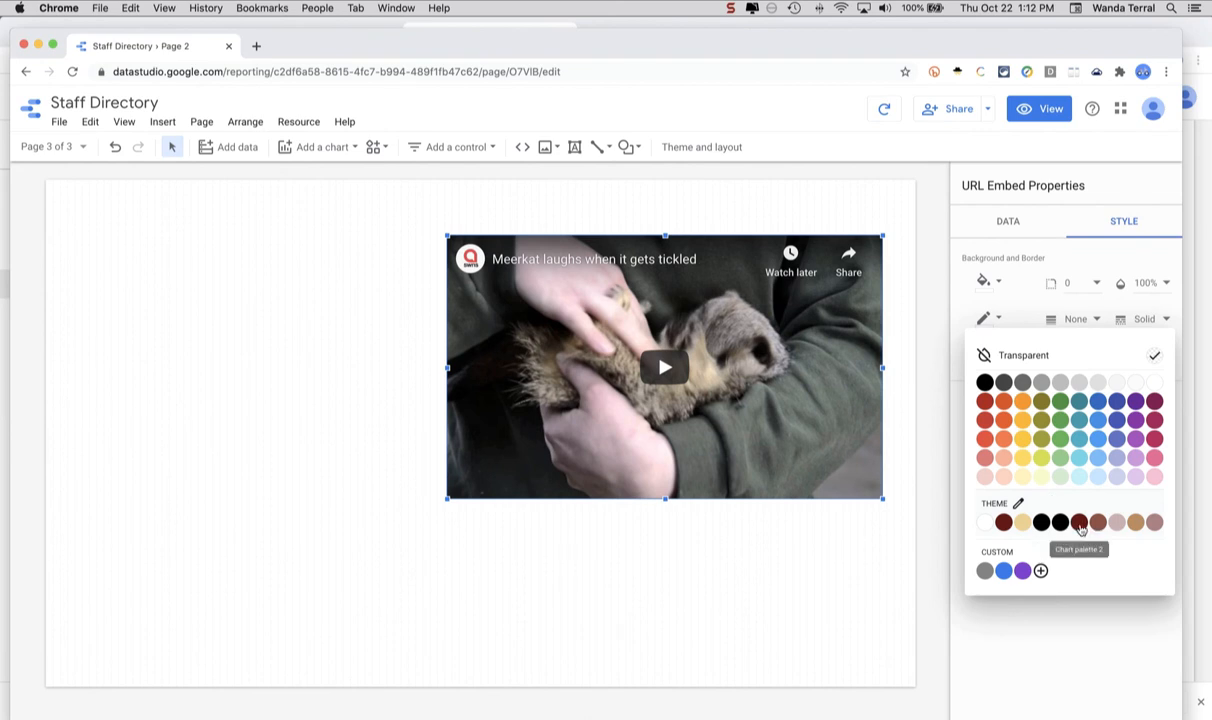
pyautogui.click(1008, 524)
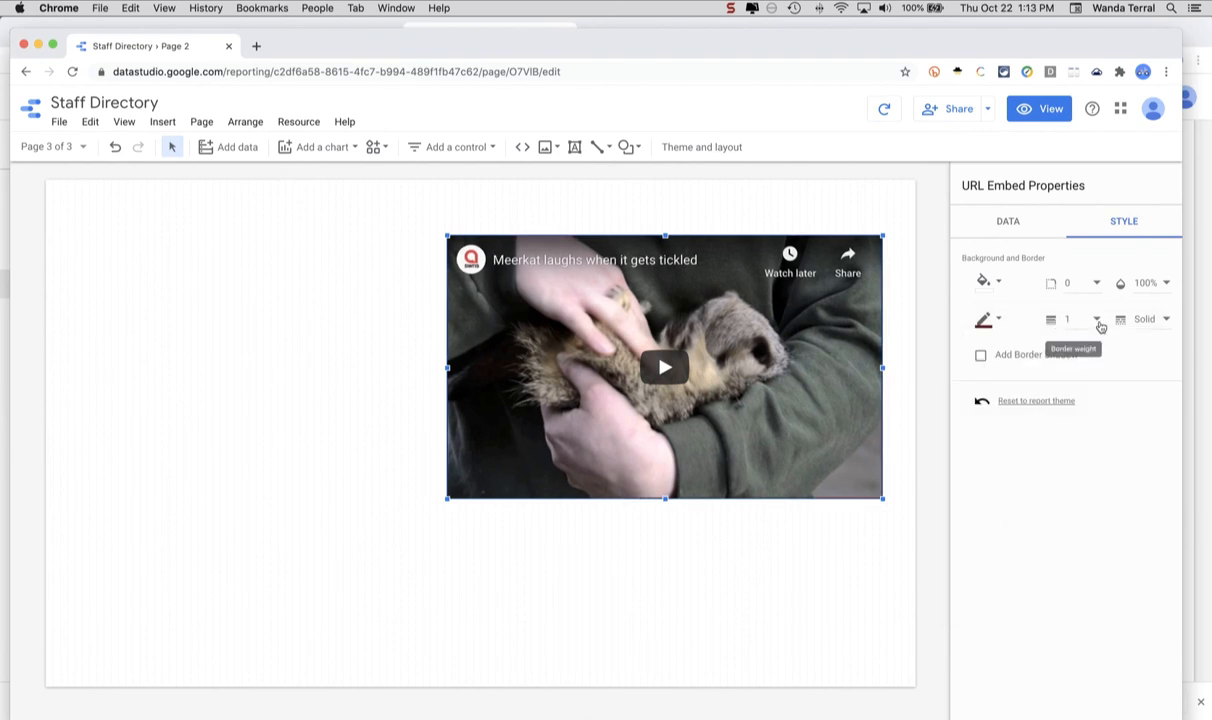
pyautogui.click(1094, 321)
pyautogui.click(1102, 466)
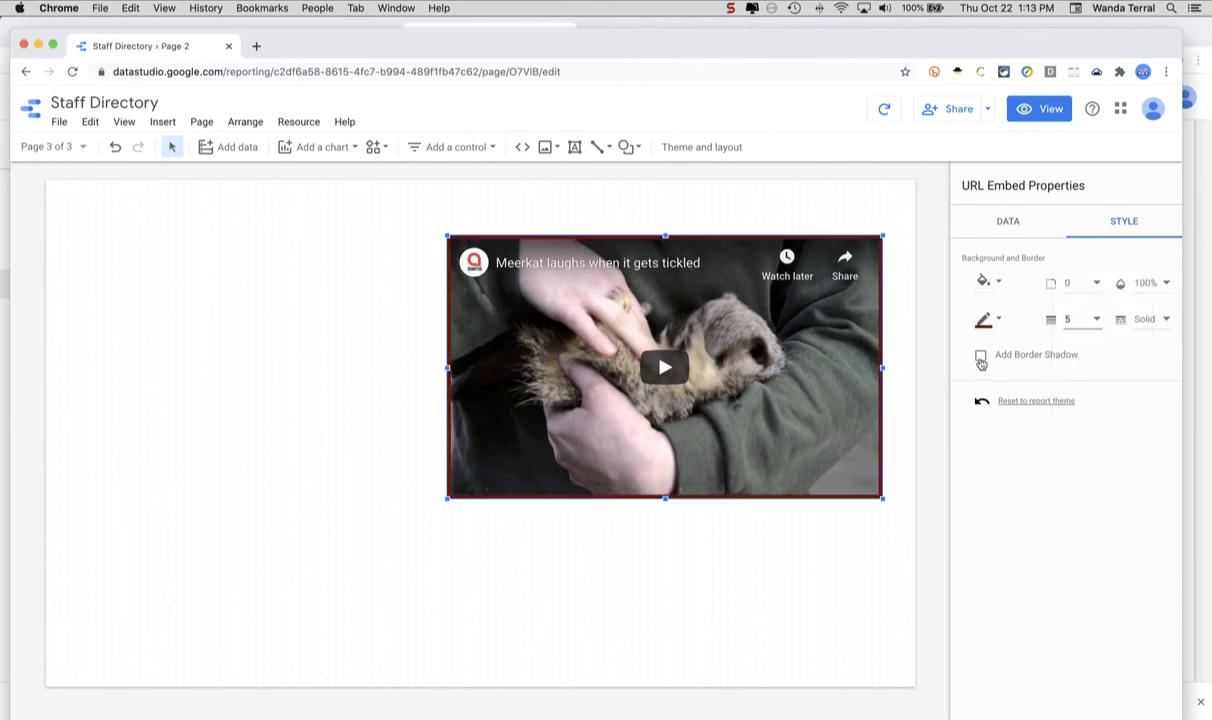
pyautogui.click(981, 356)
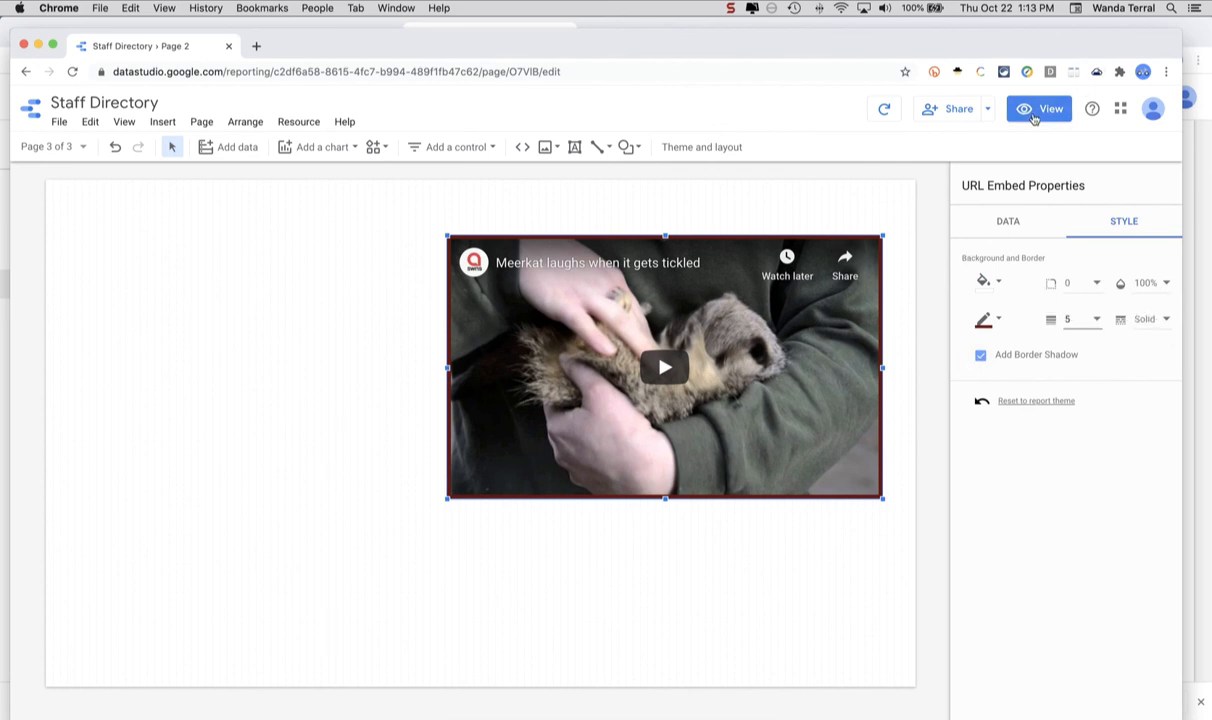
# - Preview Page 2, test playing and pausing the embedded video, and return to editing
pyautogui.click(1035, 115)
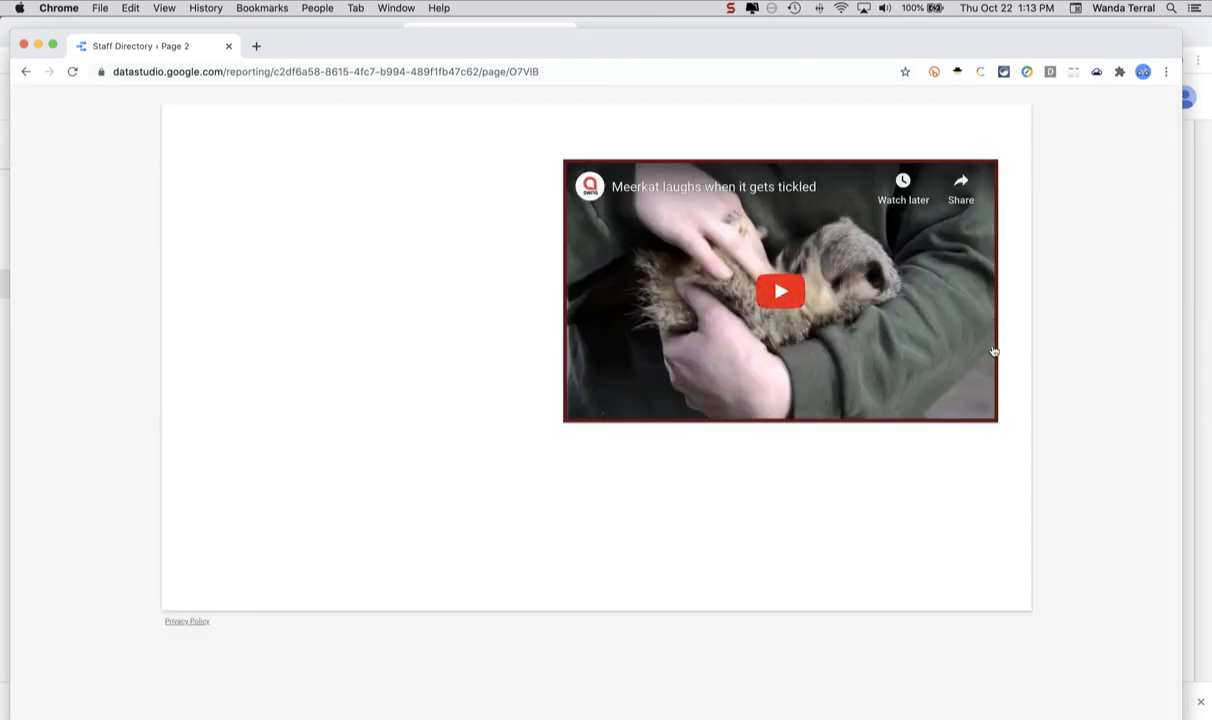
pyautogui.click(767, 297)
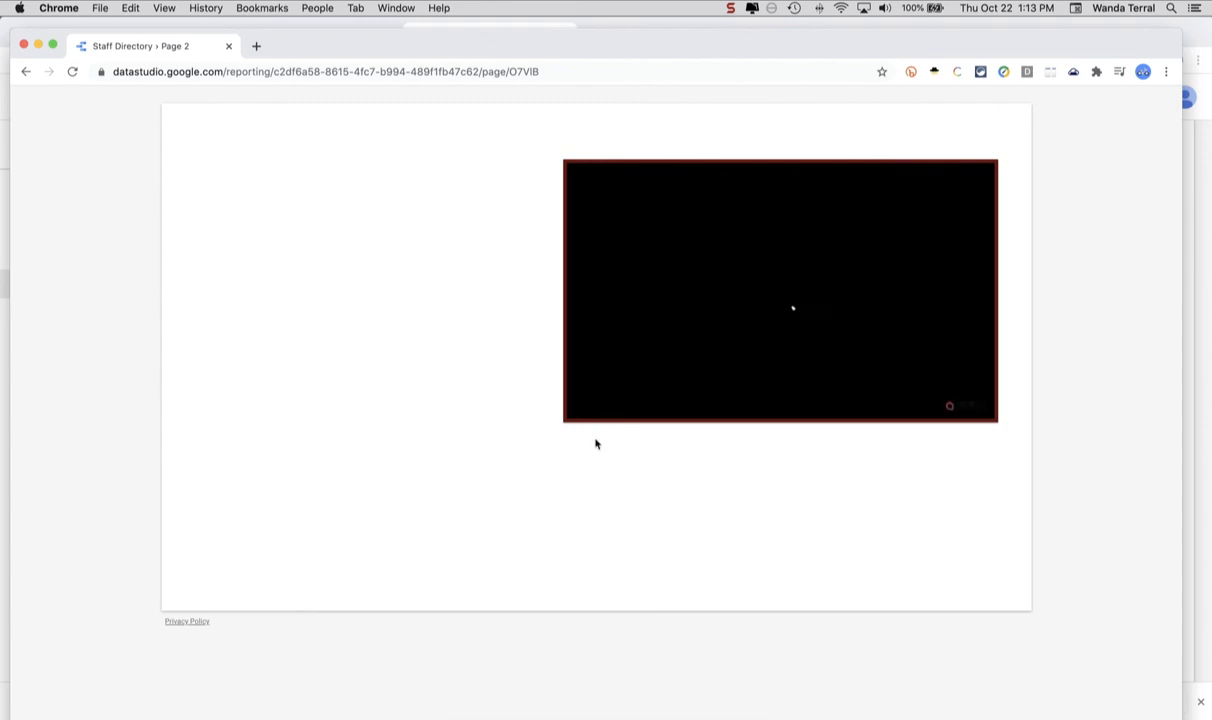
pyautogui.click(593, 405)
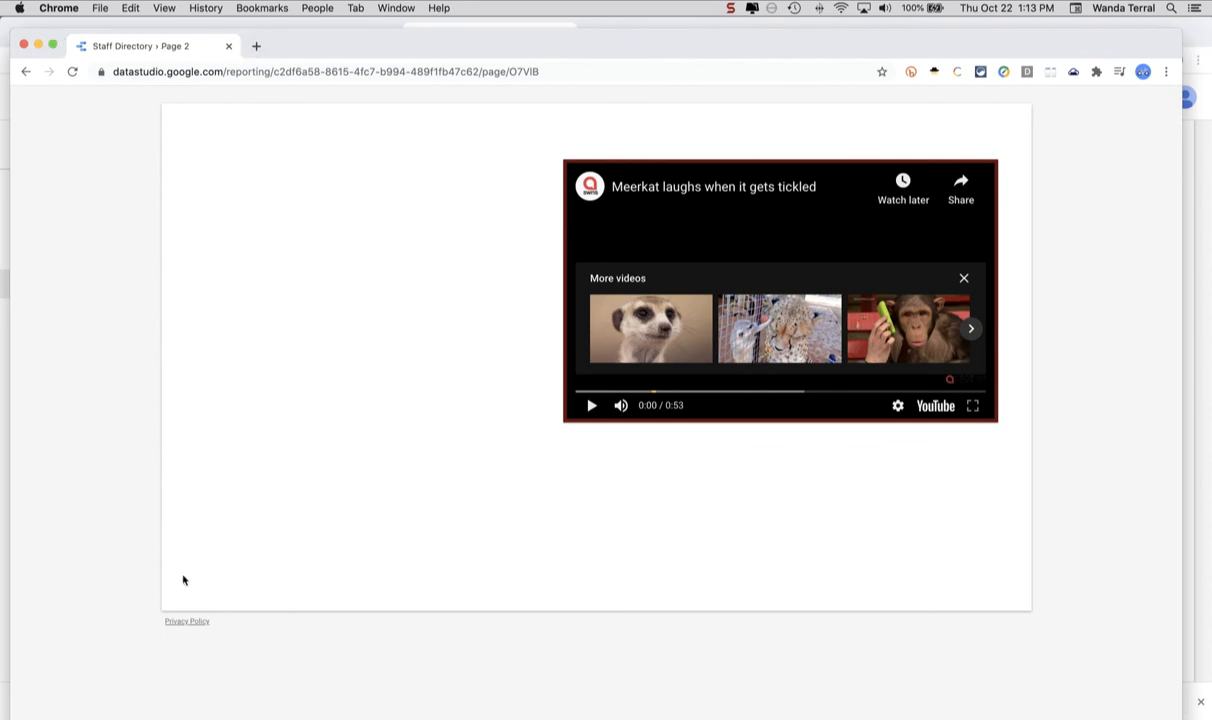
pyautogui.click(1044, 112)
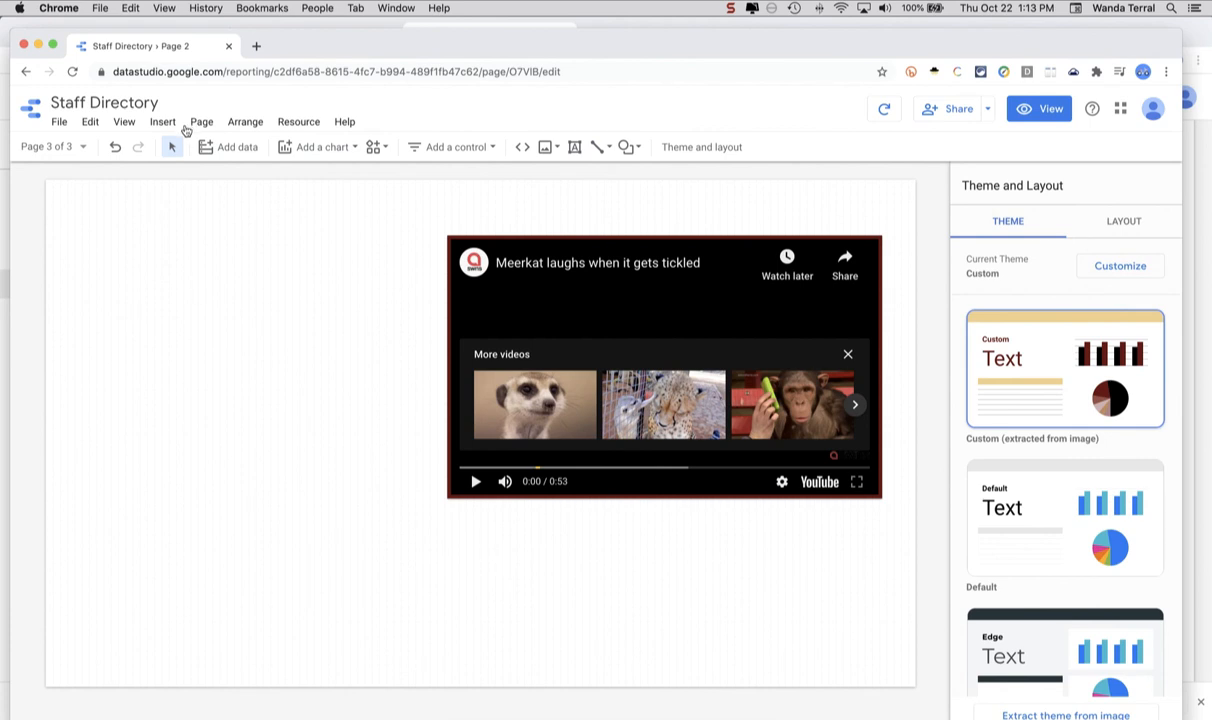
# - Check the Directory page and the report's list of pages
pyautogui.click(56, 147)
pyautogui.click(66, 206)
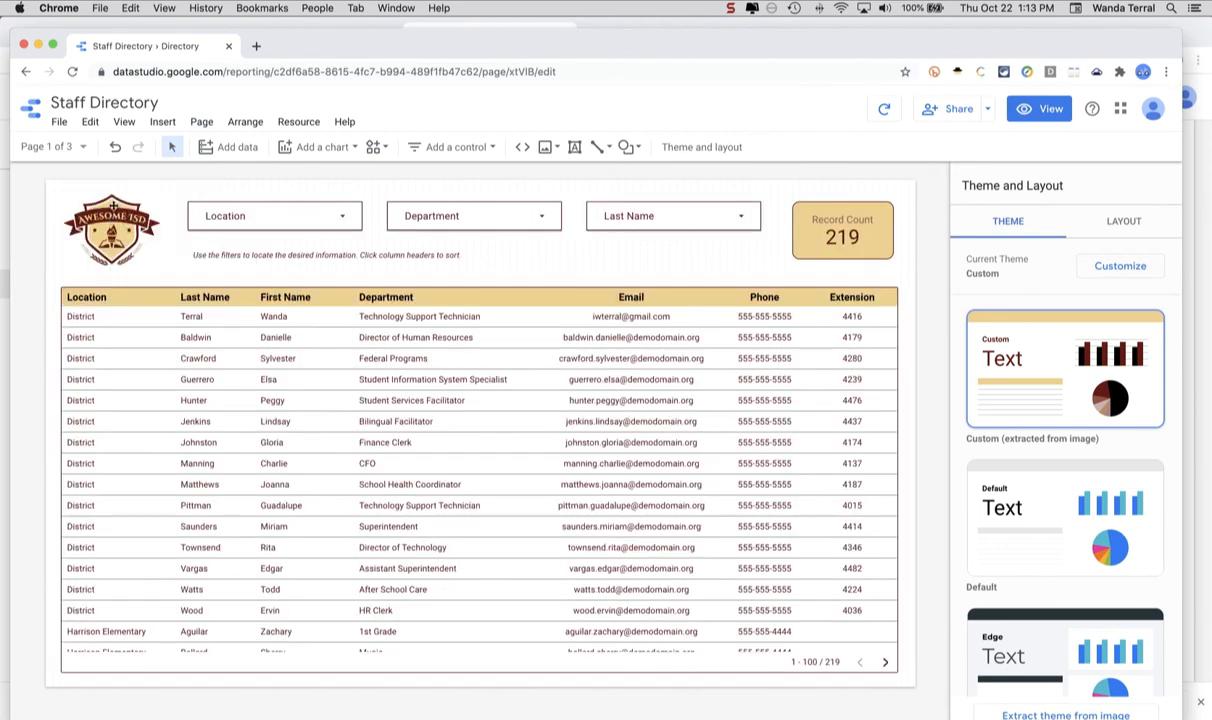
pyautogui.click(84, 149)
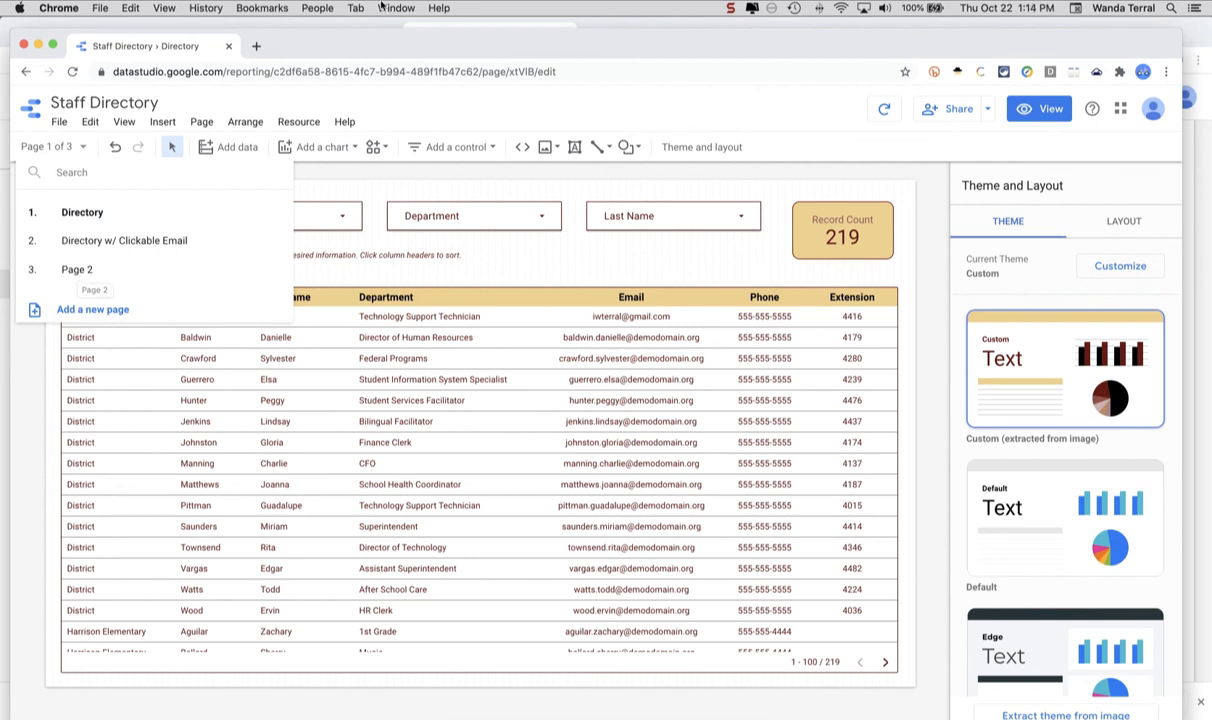
# - Look at the Google Form & Video page of the Sample Staff Directory report and dismiss the downloads bar
pyautogui.click(437, 27)
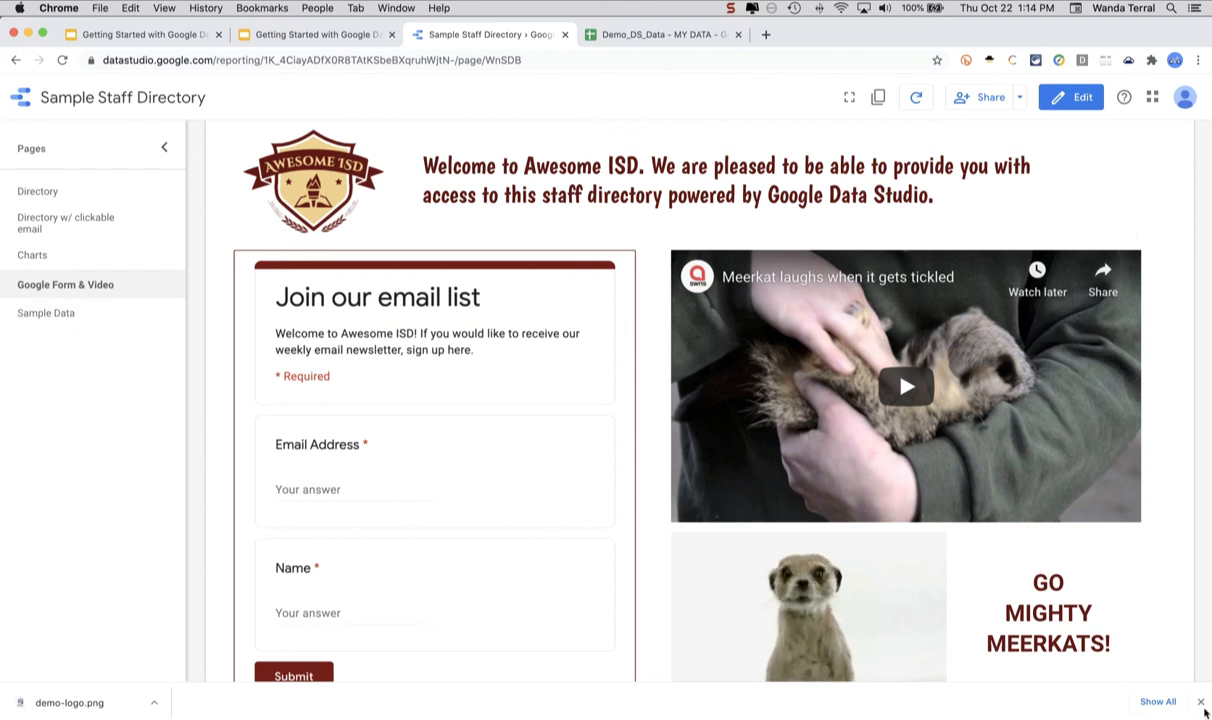
pyautogui.click(1201, 703)
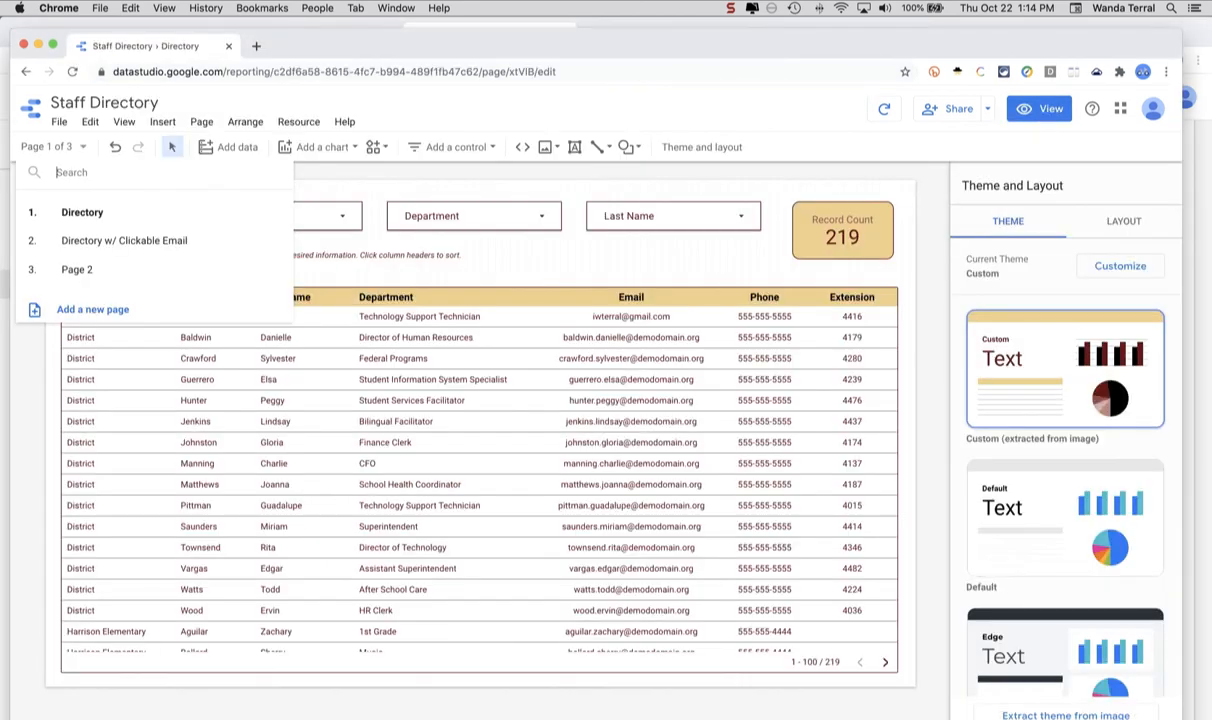
# - Test the report's view-mode address in a Guest browser window, and close that window
pyautogui.click(1041, 110)
pyautogui.click(485, 72)
pyautogui.press('super+c')
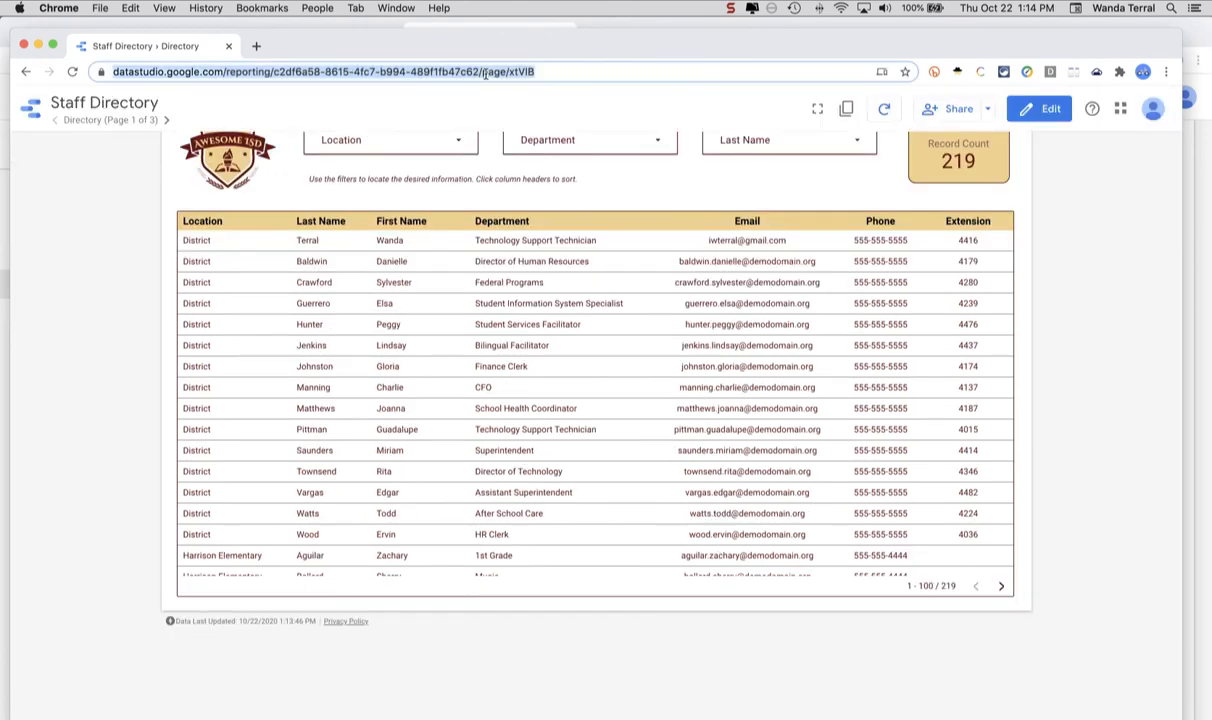
pyautogui.click(1146, 78)
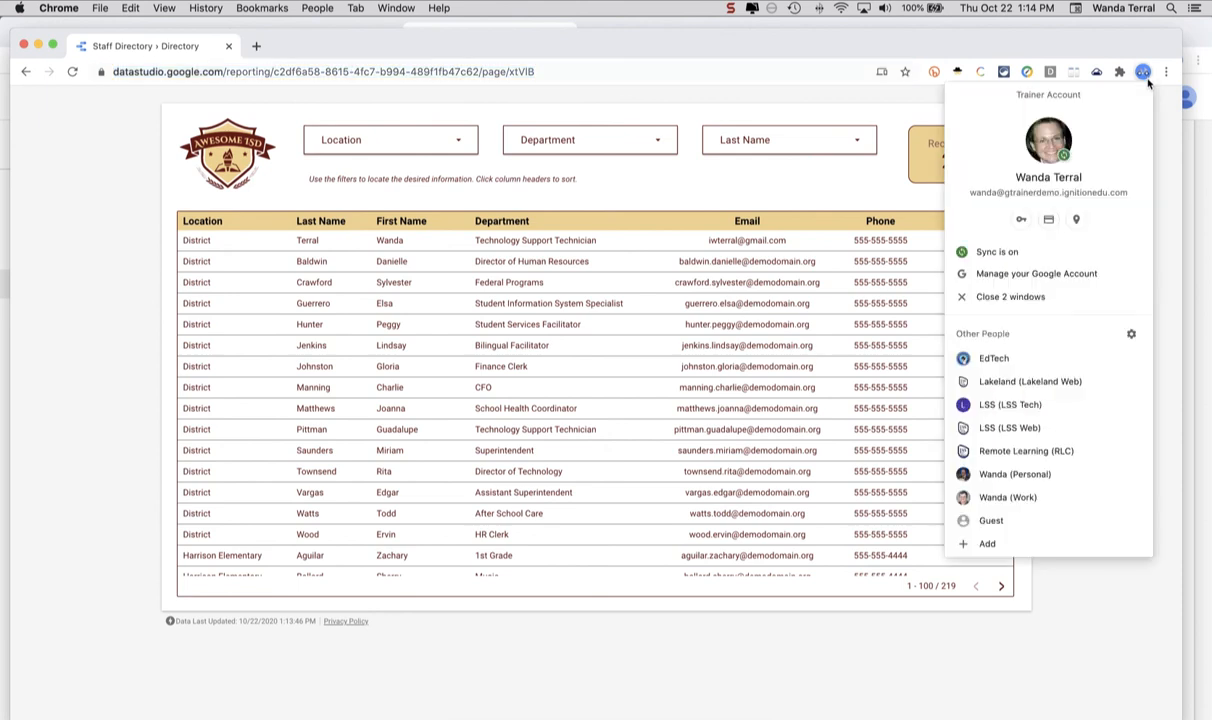
pyautogui.click(992, 520)
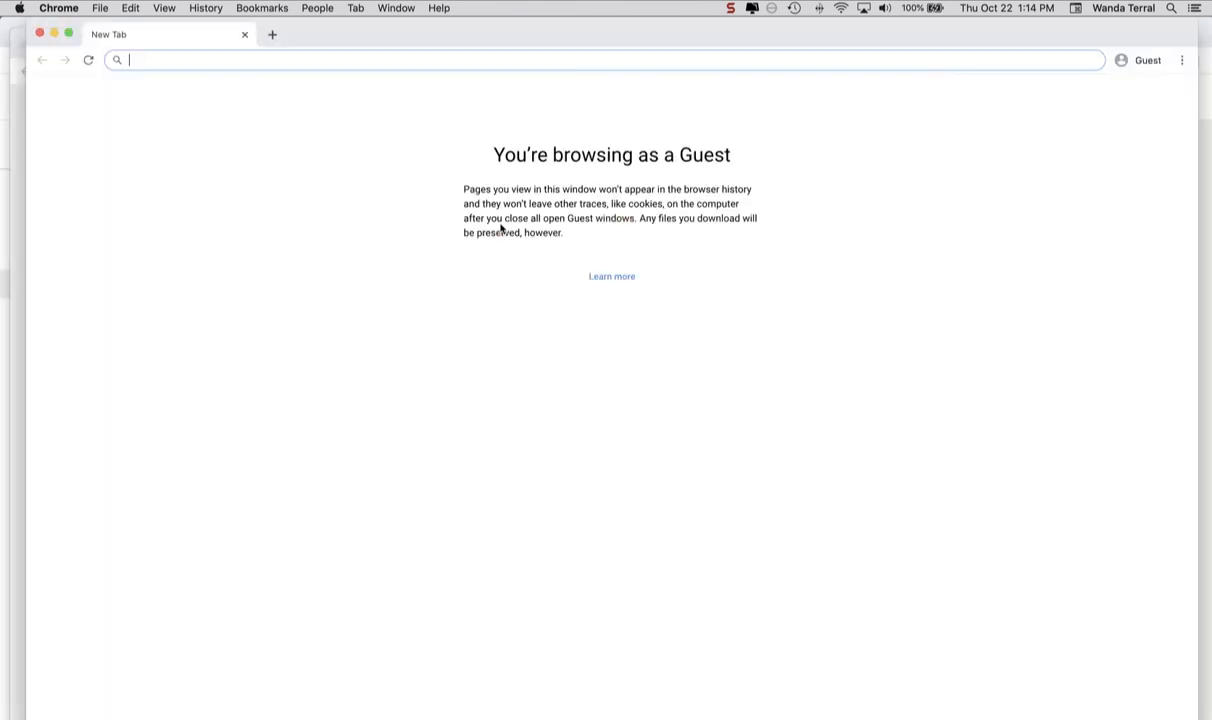
pyautogui.press('super+v')
pyautogui.press('Return')
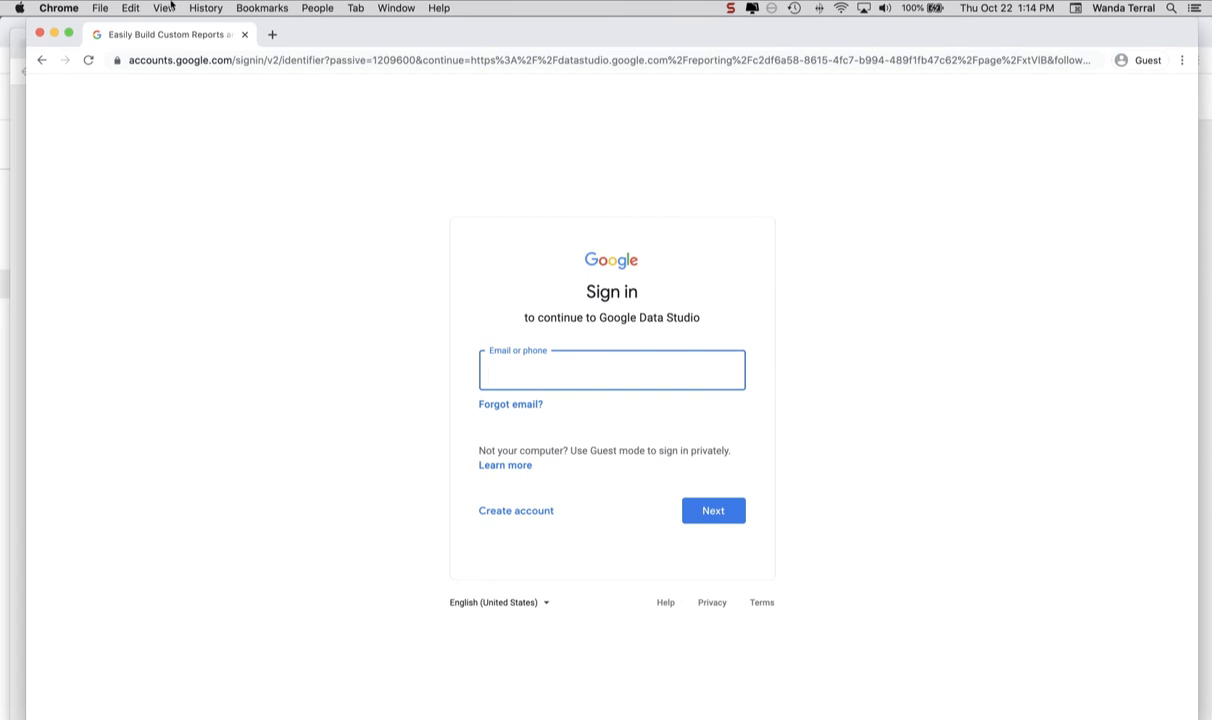
pyautogui.click(40, 34)
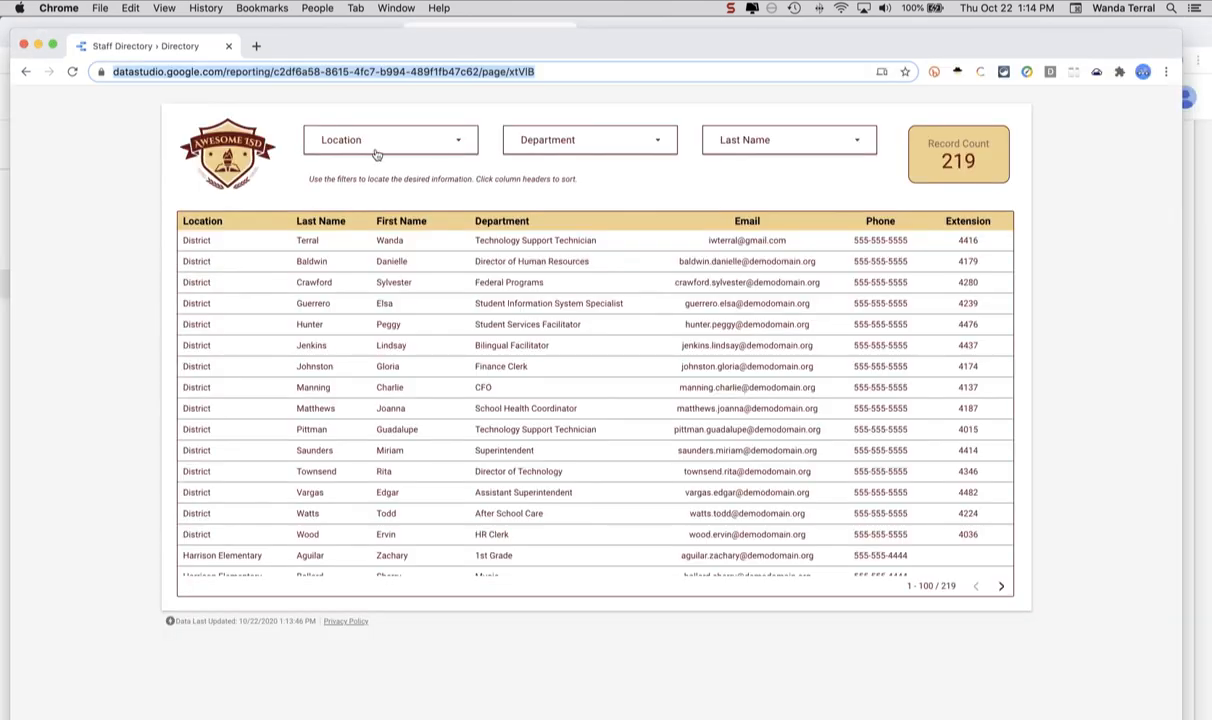
# - Share the report as "Anyone with the link can view", prevent editors from changing access, and disable downloading, printing and copying for viewers
pyautogui.click(1046, 108)
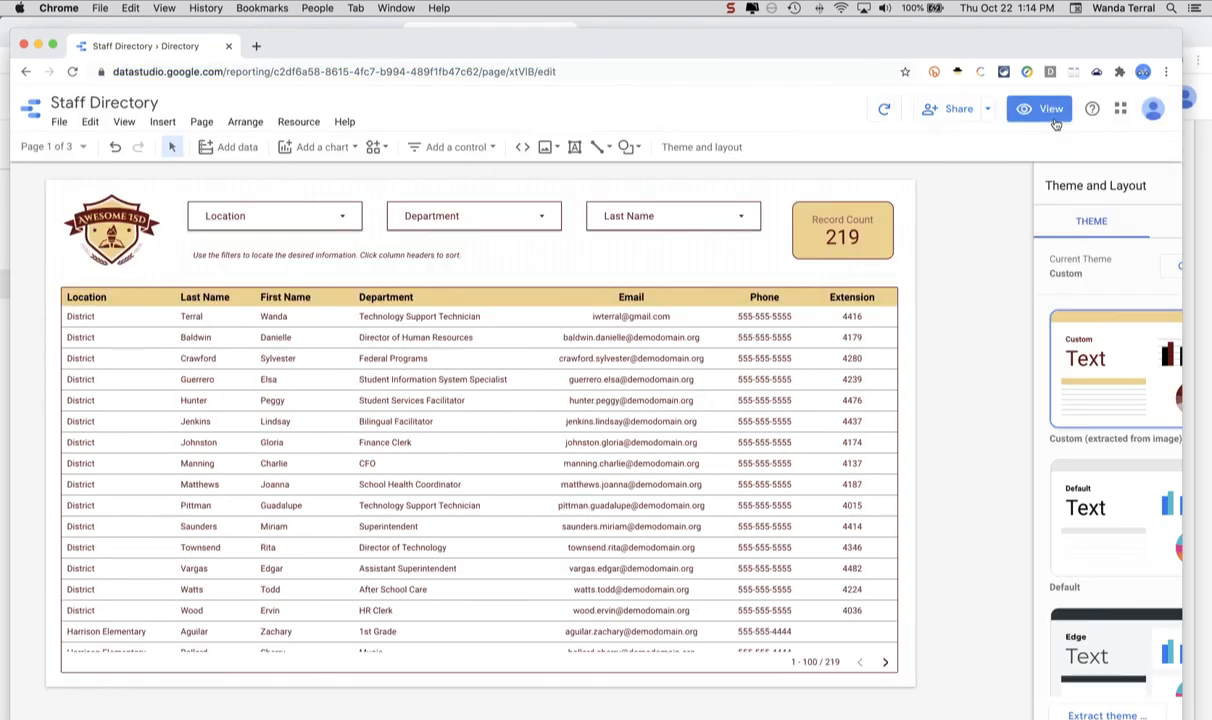
pyautogui.click(988, 110)
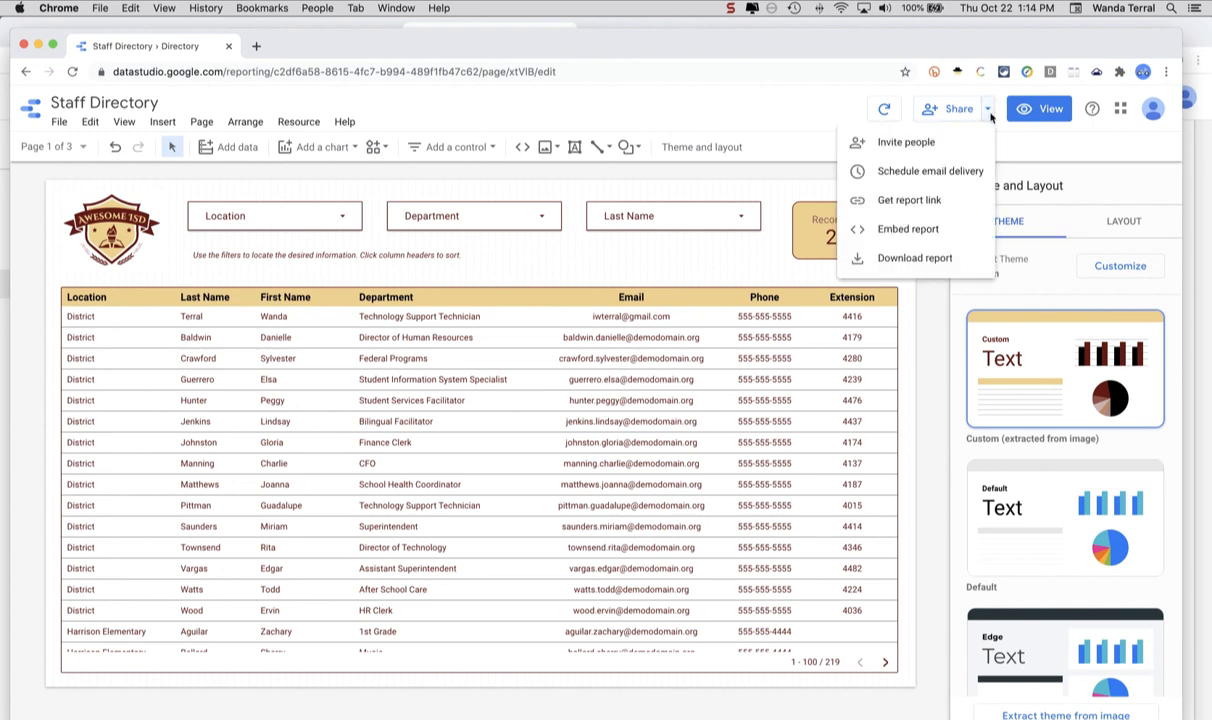
pyautogui.click(905, 143)
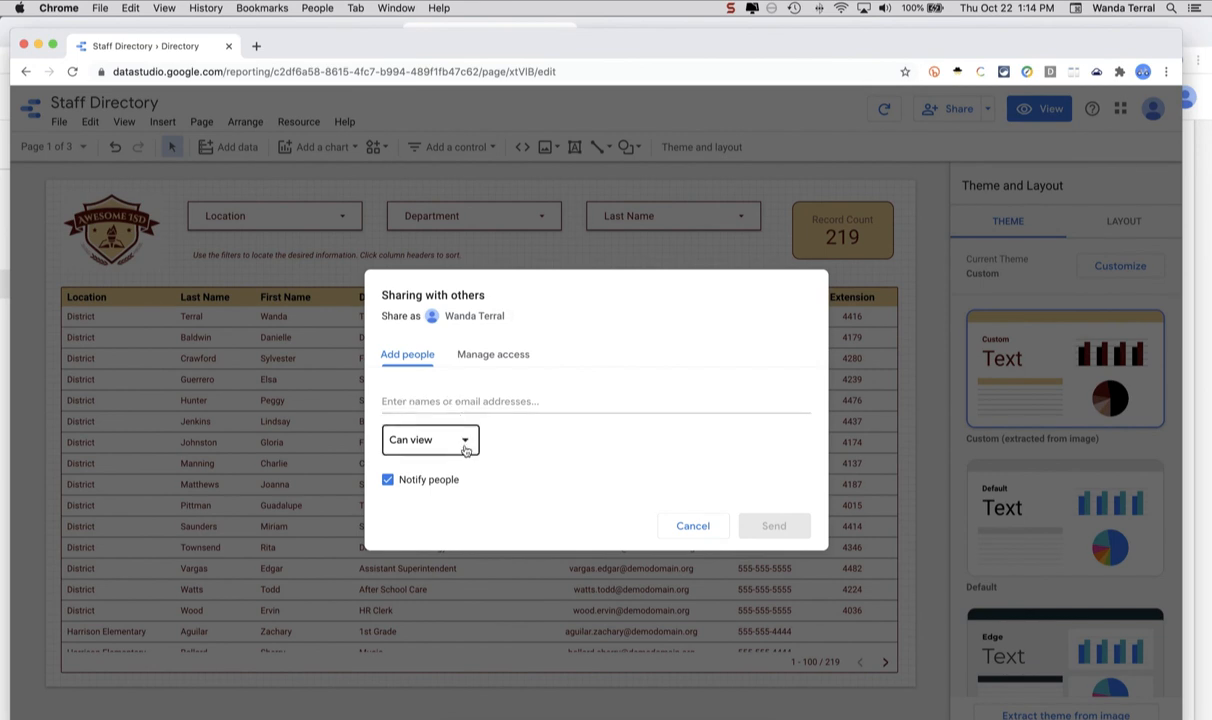
pyautogui.click(492, 360)
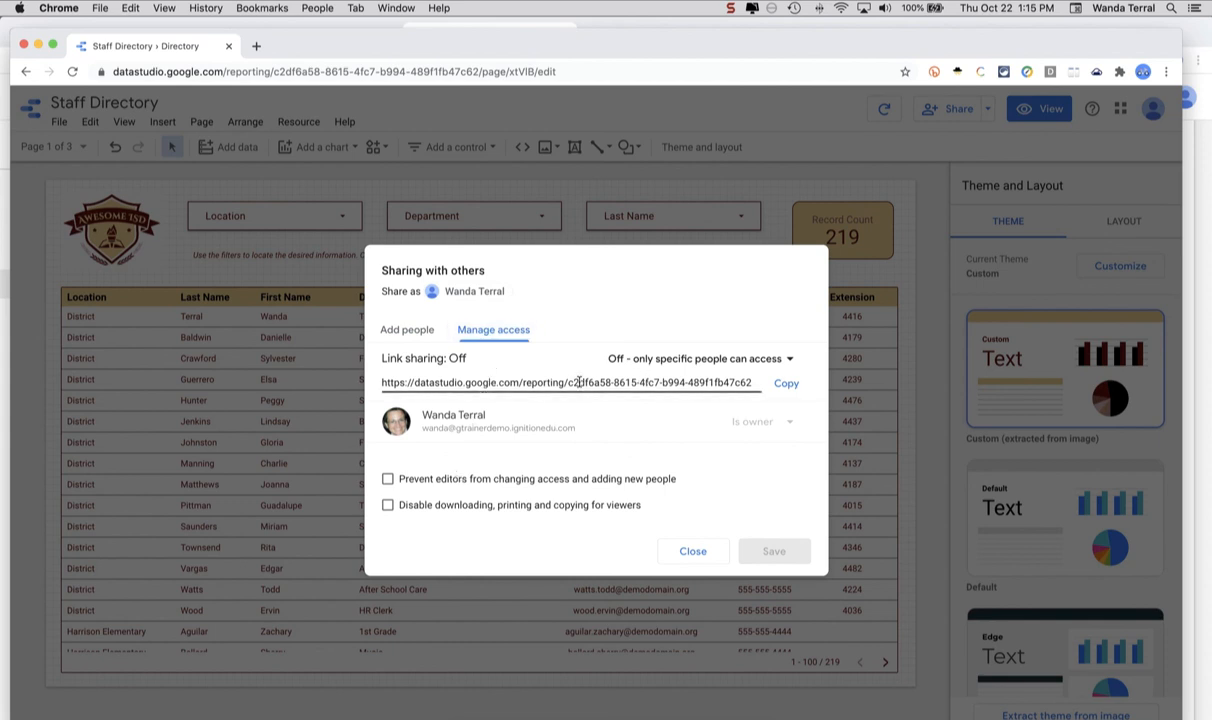
pyautogui.click(786, 360)
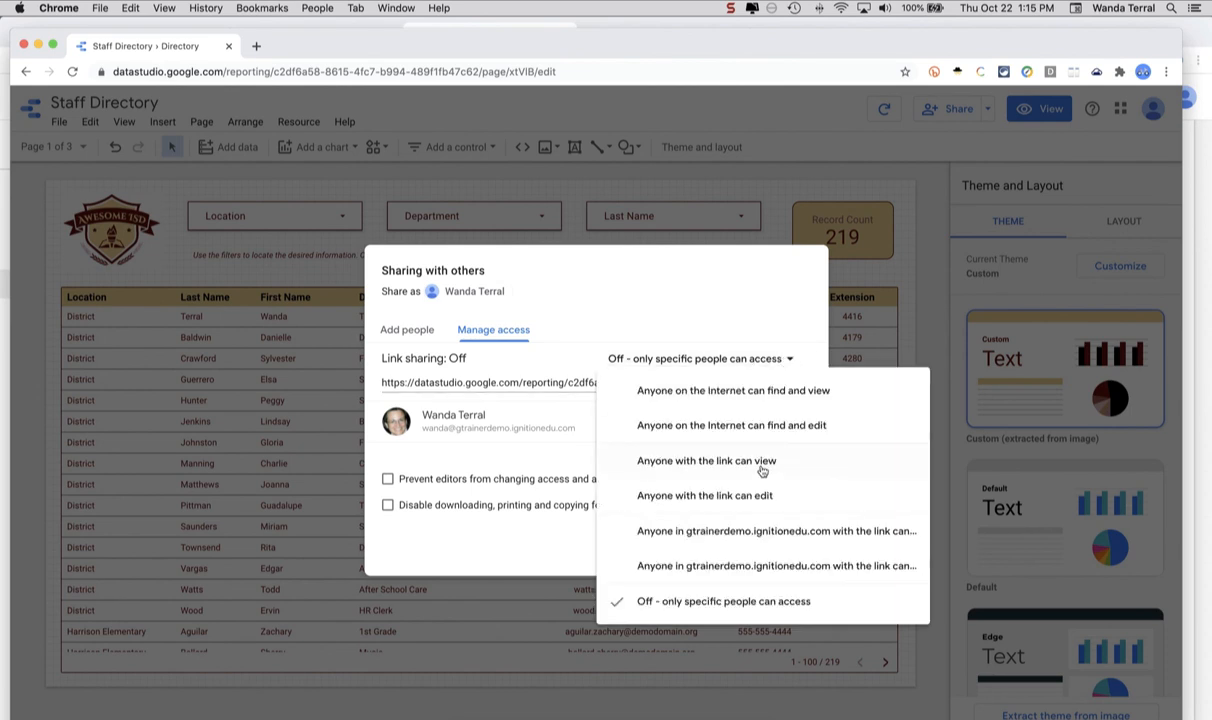
pyautogui.click(663, 466)
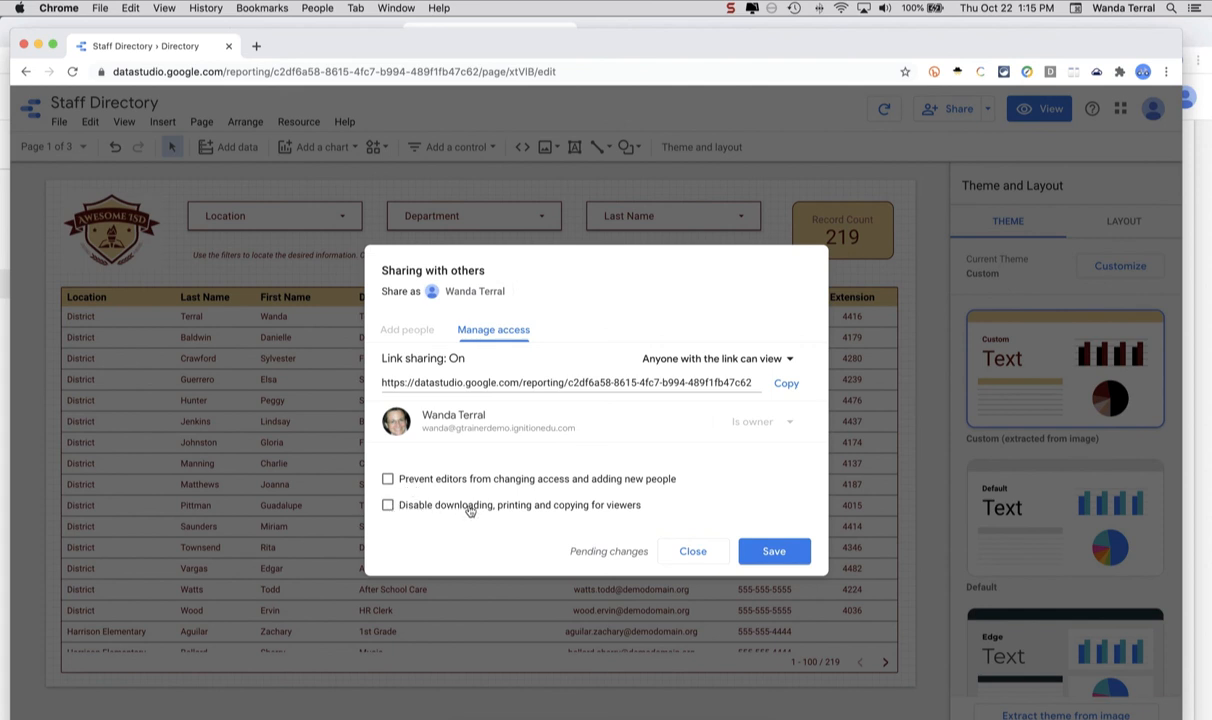
pyautogui.click(388, 505)
pyautogui.click(389, 479)
pyautogui.click(773, 551)
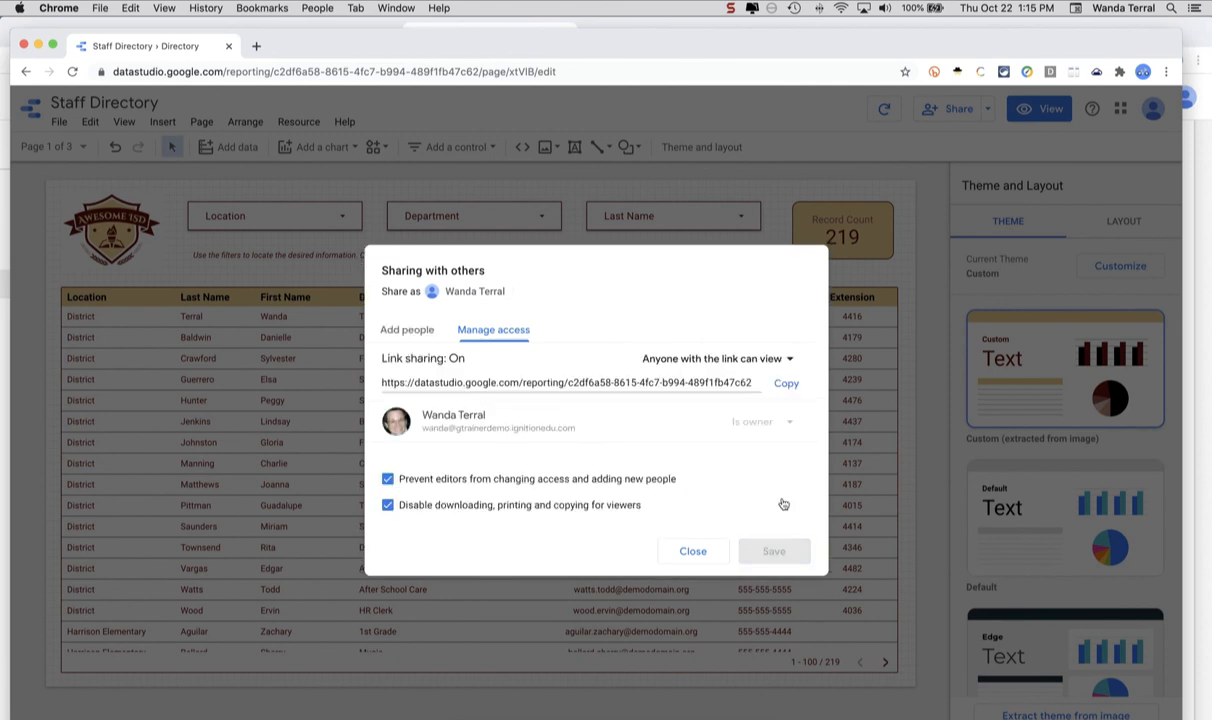
# - Copy the report's sharing link, test it in a Guest browser window, and close the window and the sharing settings
pyautogui.click(788, 385)
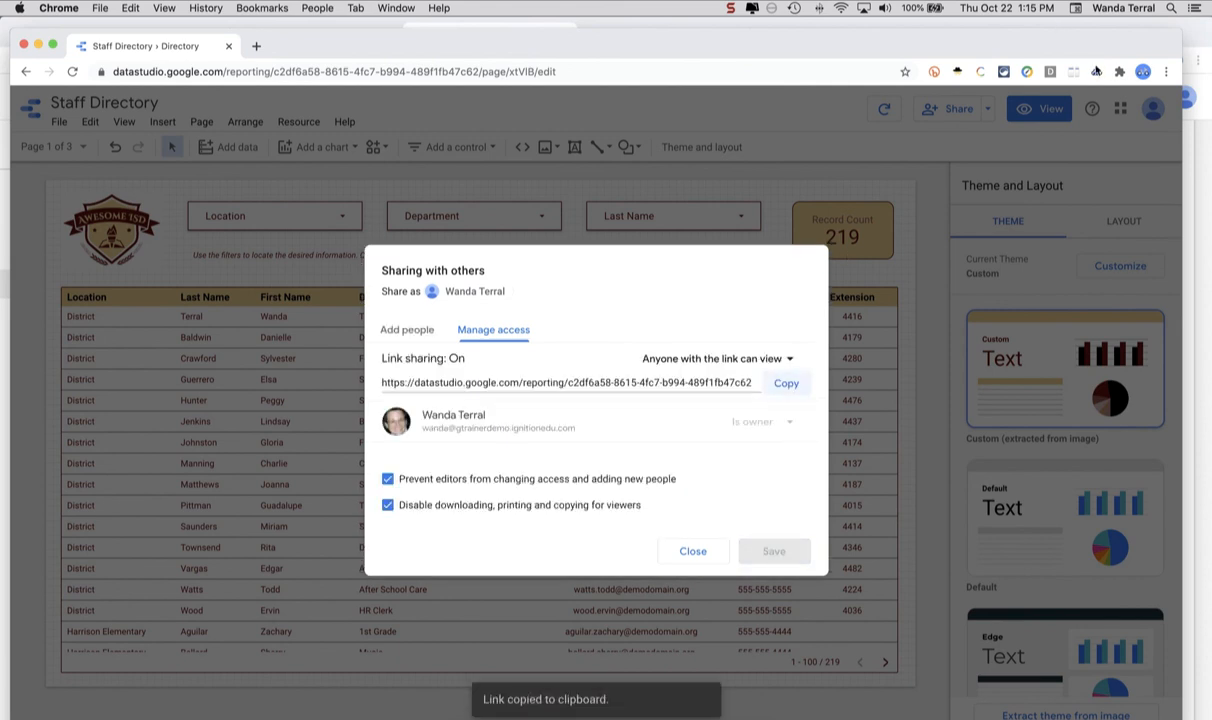
pyautogui.click(1143, 72)
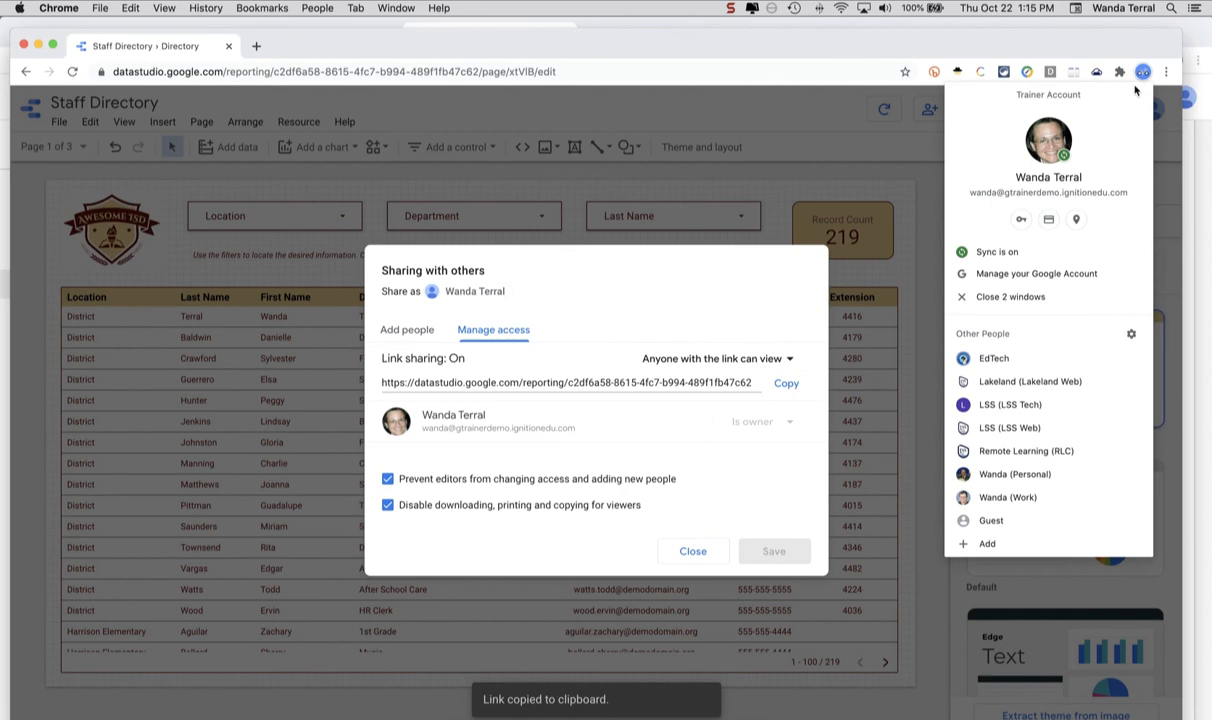
pyautogui.click(1036, 523)
pyautogui.press('super+v')
pyautogui.press('Return')
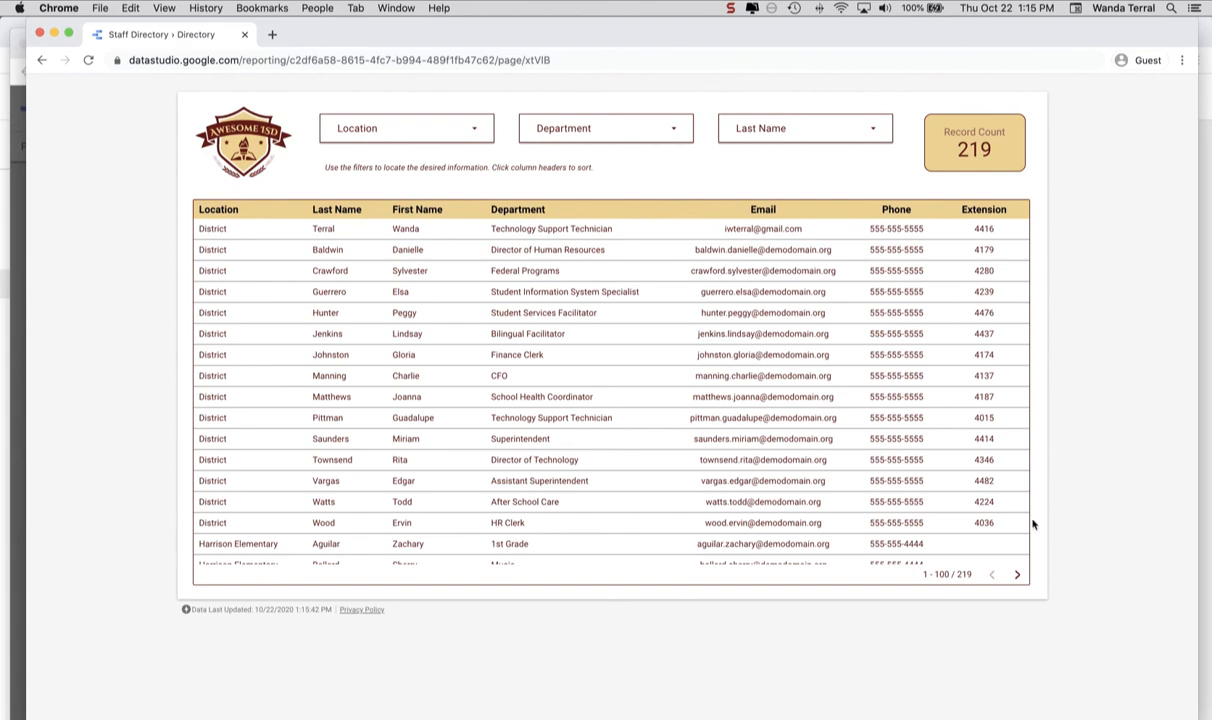
pyautogui.click(39, 34)
pyautogui.click(694, 549)
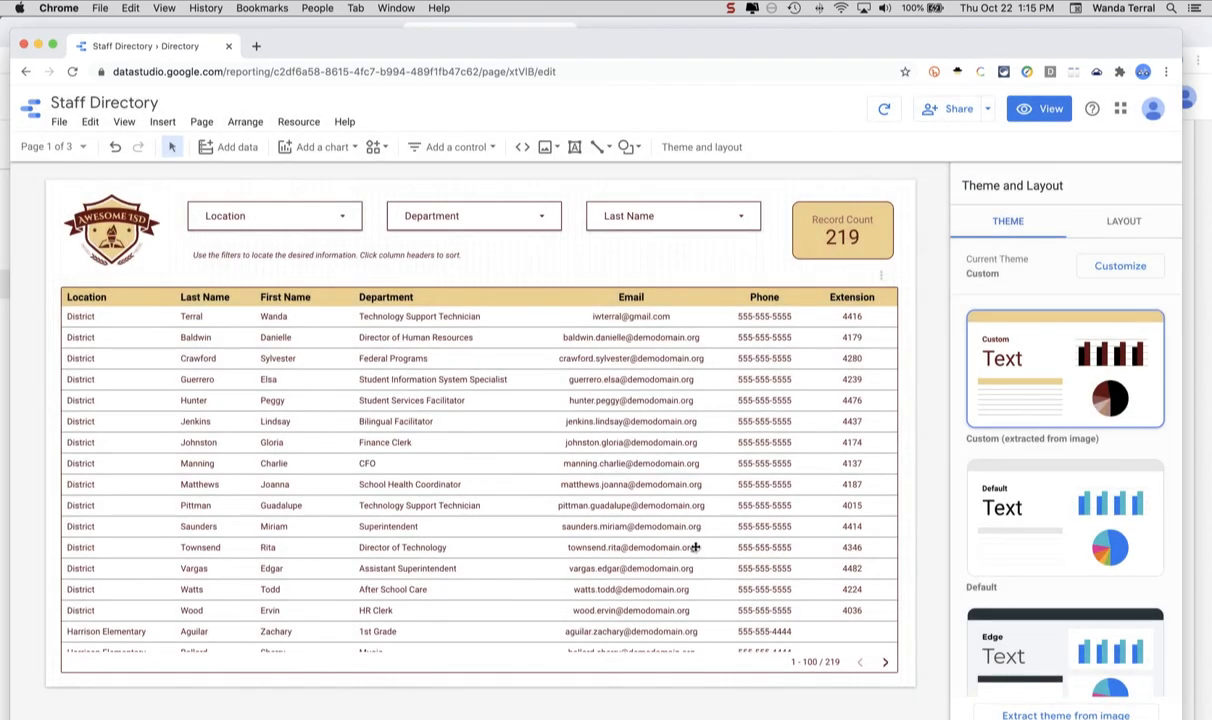
# - Enable embedding for the report and select its iframe embed code
pyautogui.click(988, 110)
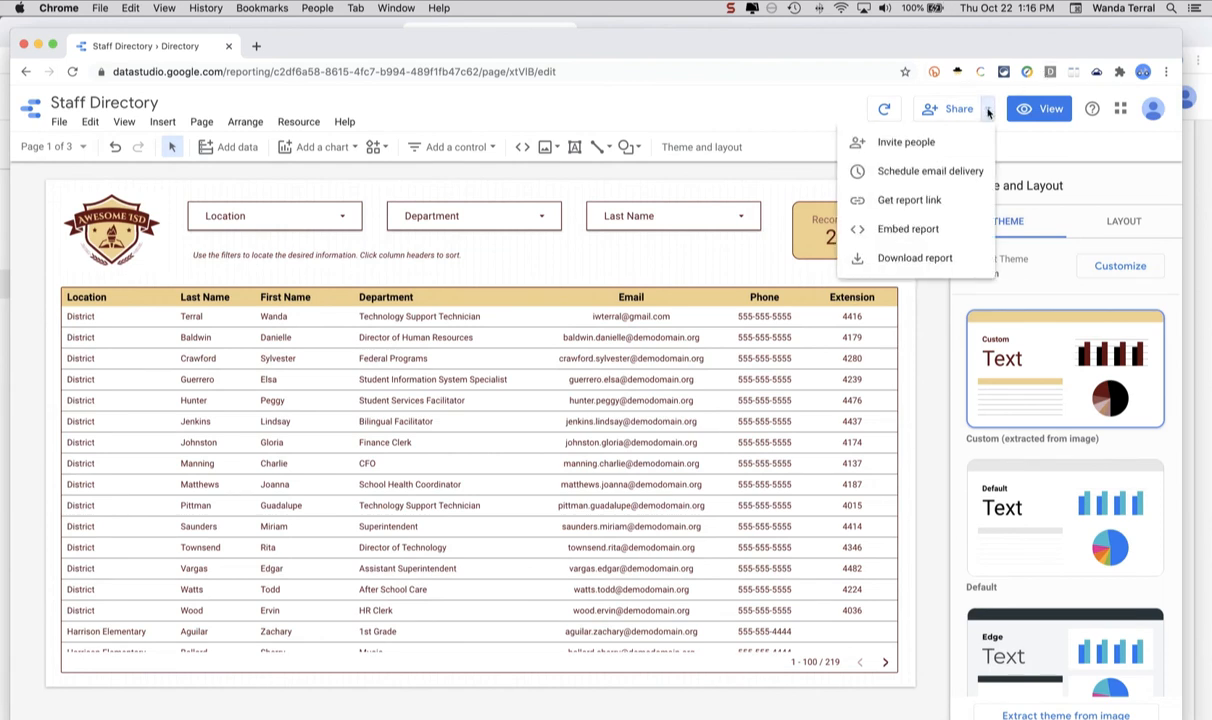
pyautogui.click(905, 231)
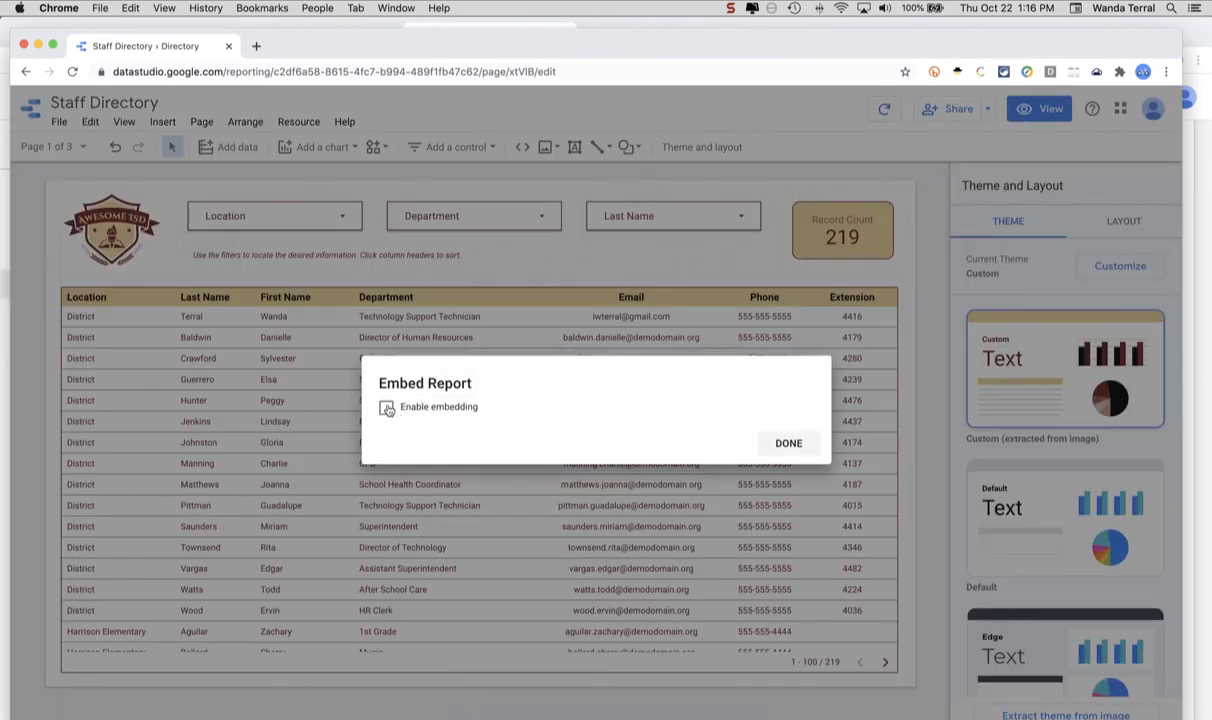
pyautogui.click(387, 409)
pyautogui.click(515, 420)
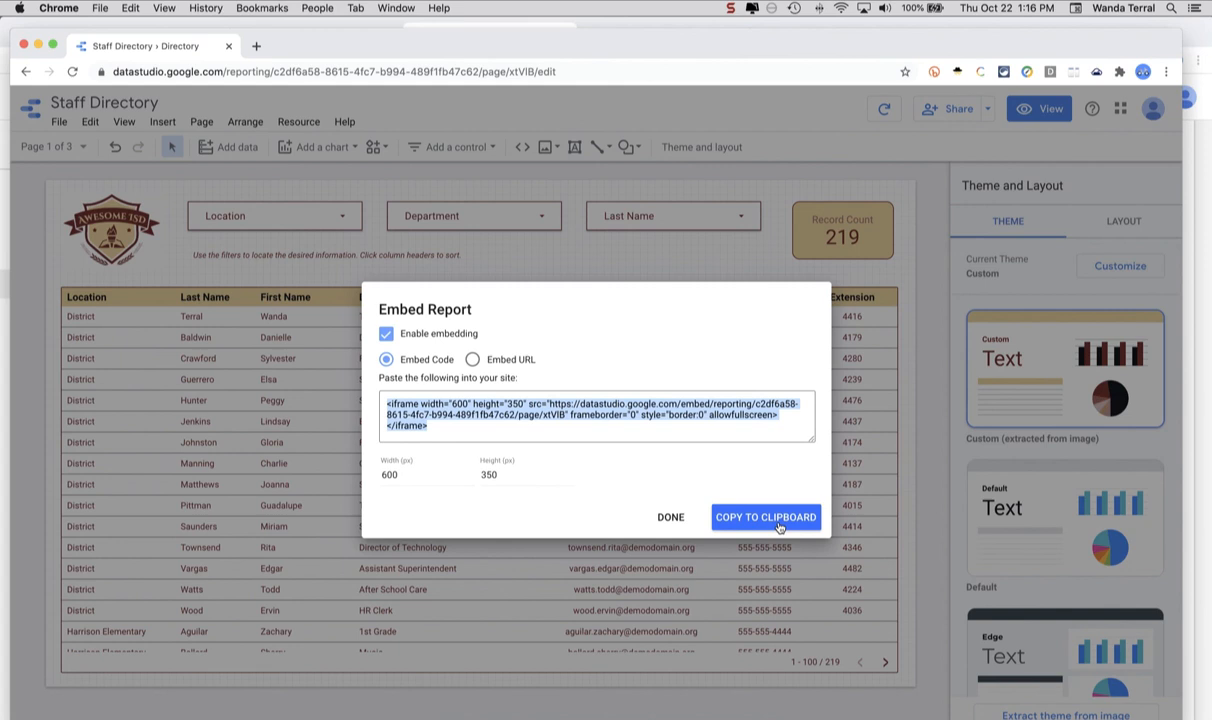
pyautogui.click(671, 518)
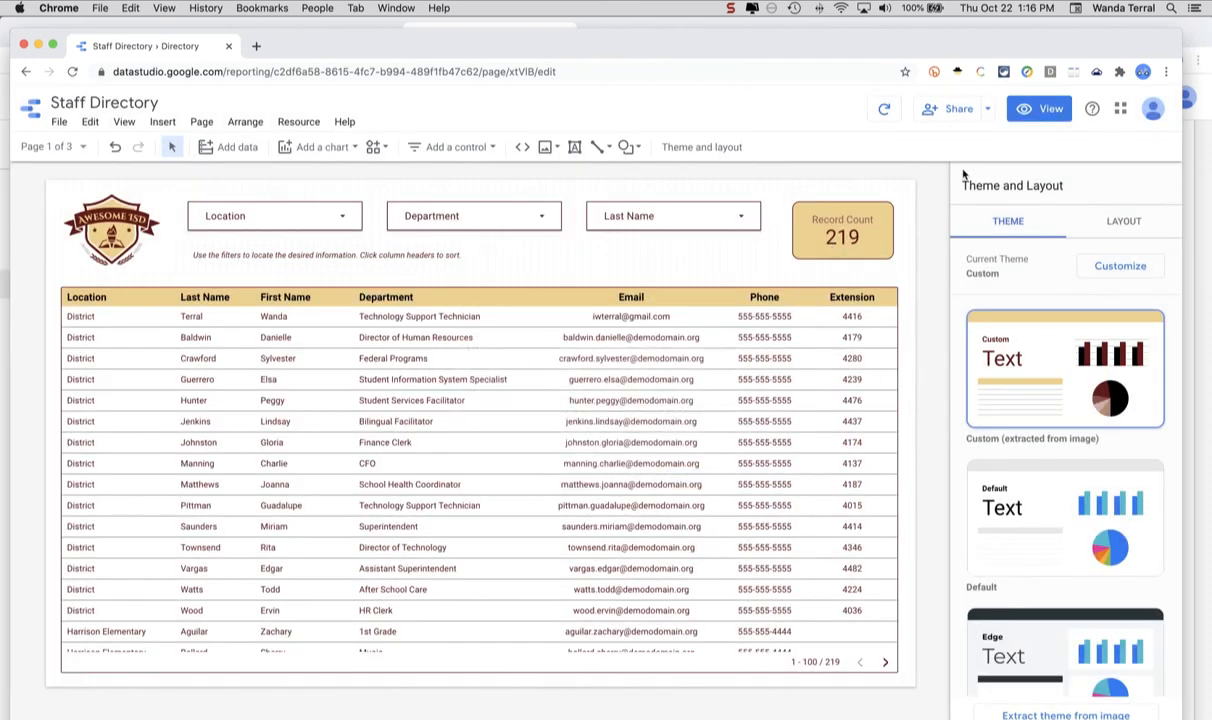
# - Review the report's scheduled email delivery options for recipients, pages, start time and repeat, and leave without scheduling
pyautogui.click(988, 109)
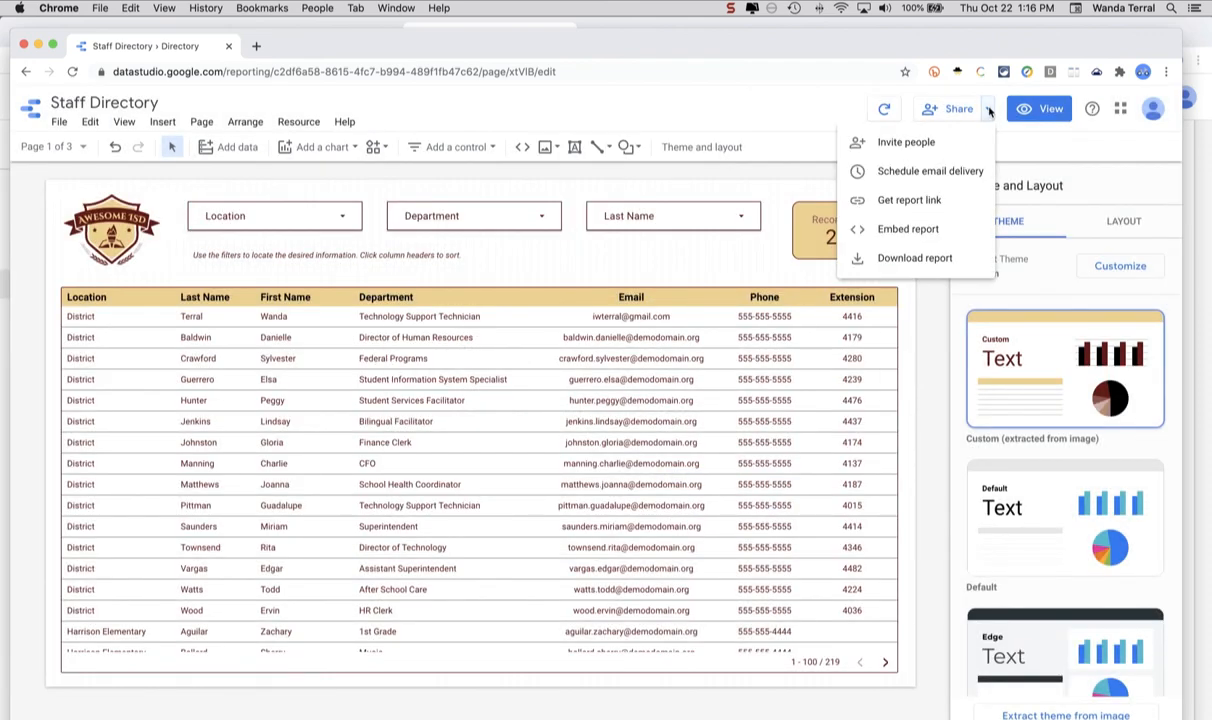
pyautogui.click(919, 174)
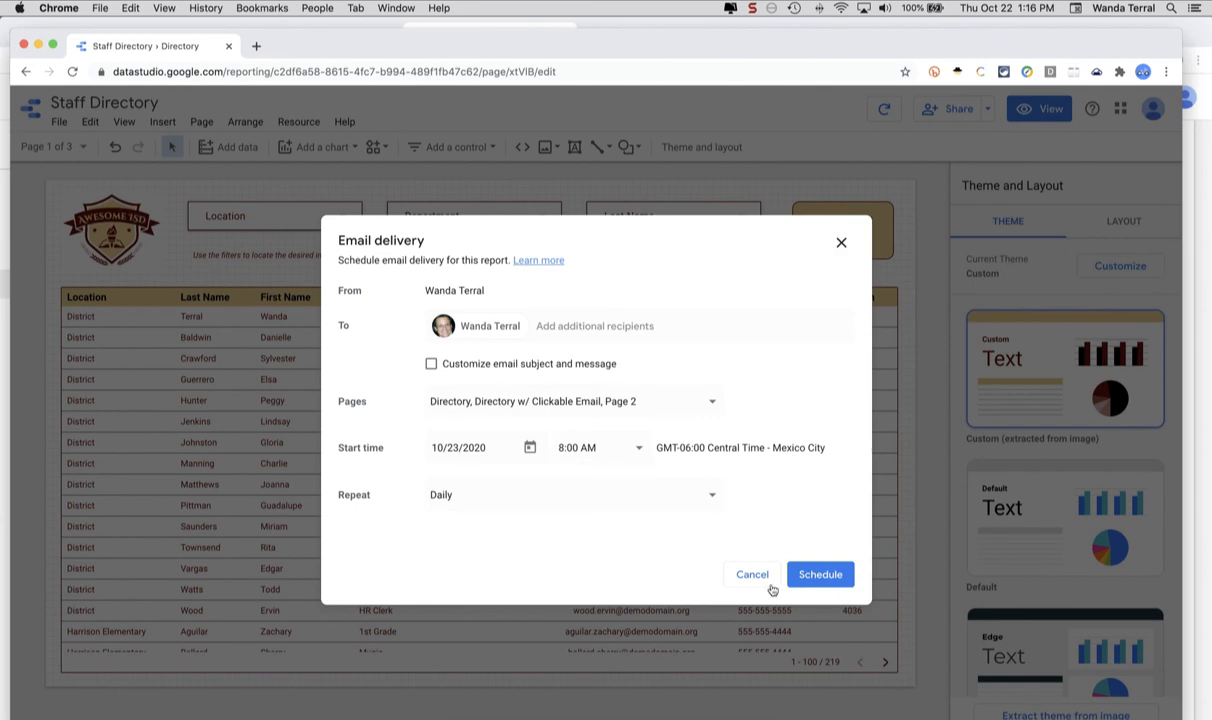
pyautogui.click(840, 241)
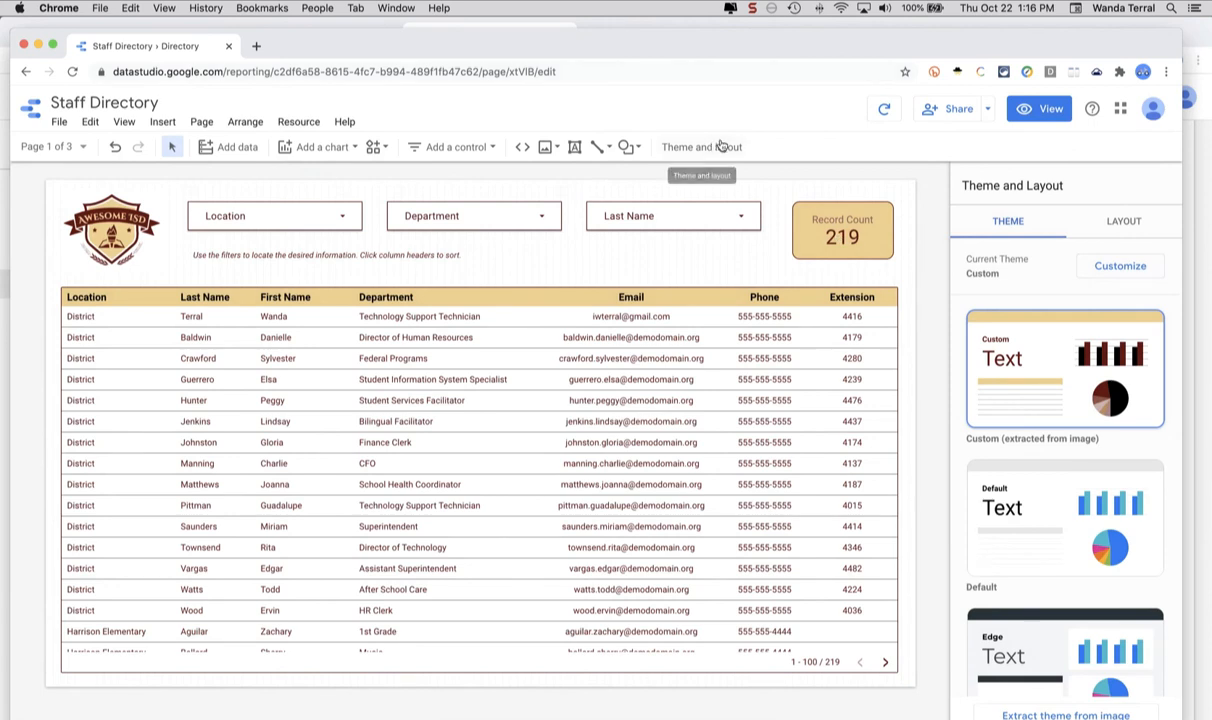
# - Look over the available shapes, controls and data connectors, and examine the directory table's data settings
pyautogui.click(638, 148)
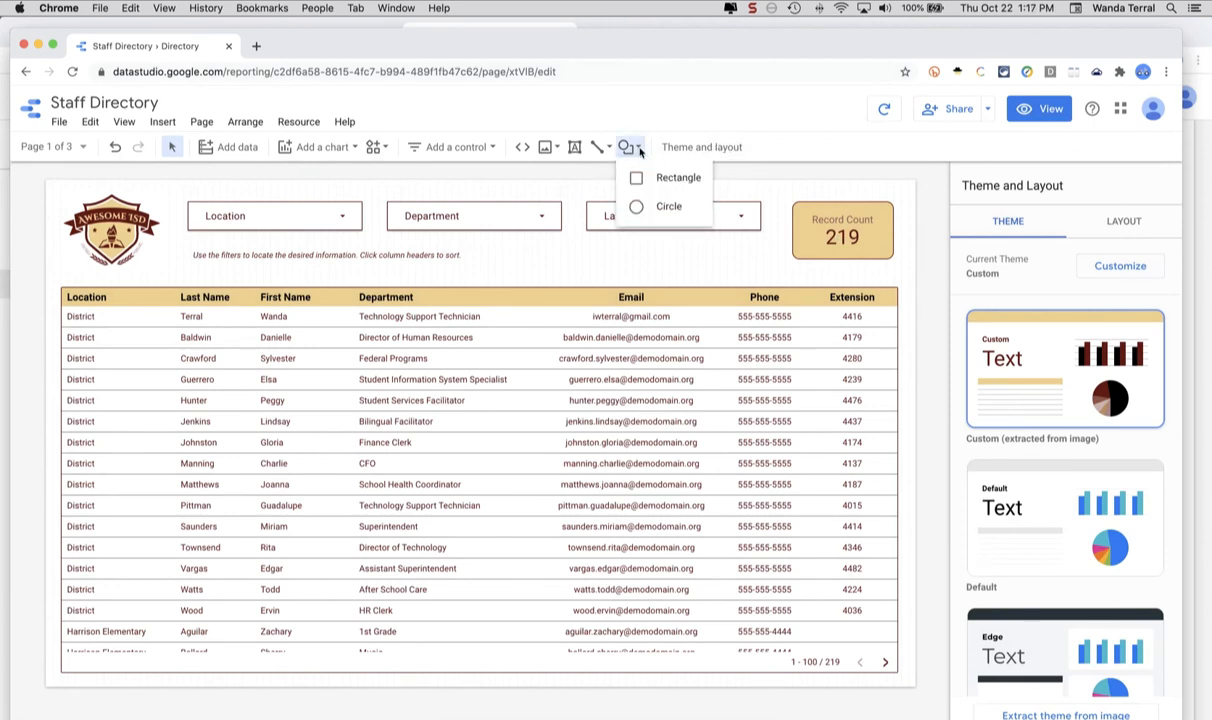
pyautogui.click(608, 149)
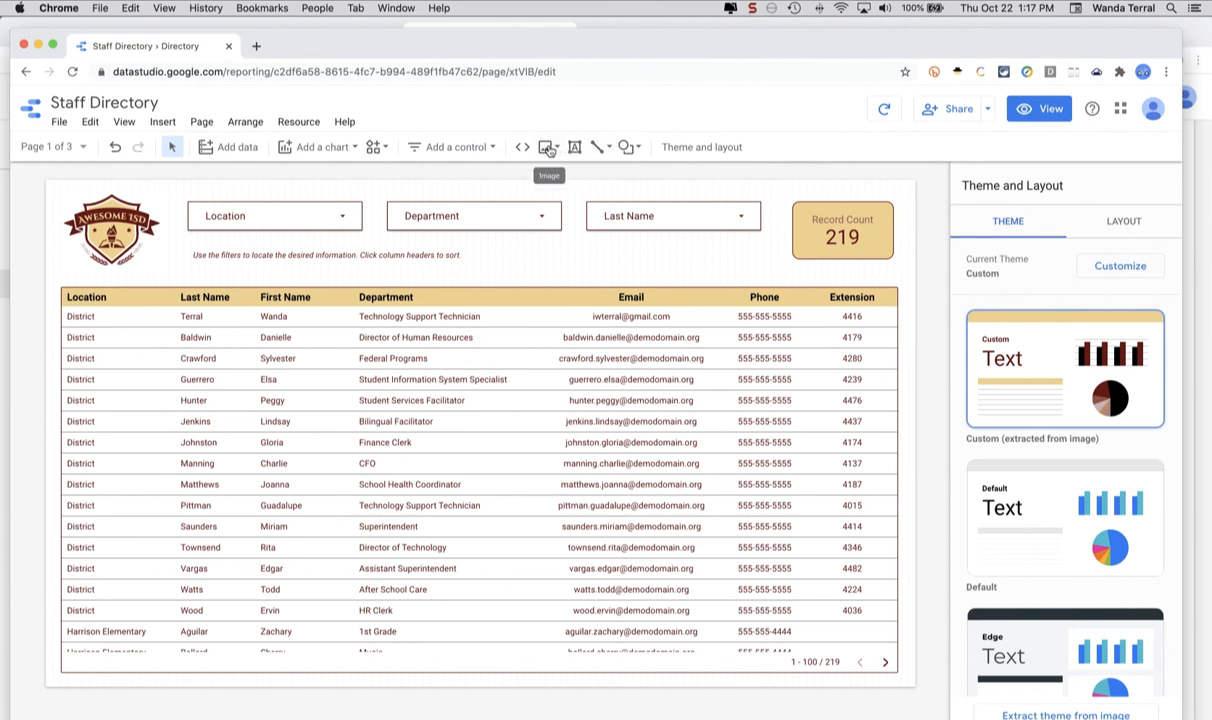
pyautogui.click(493, 150)
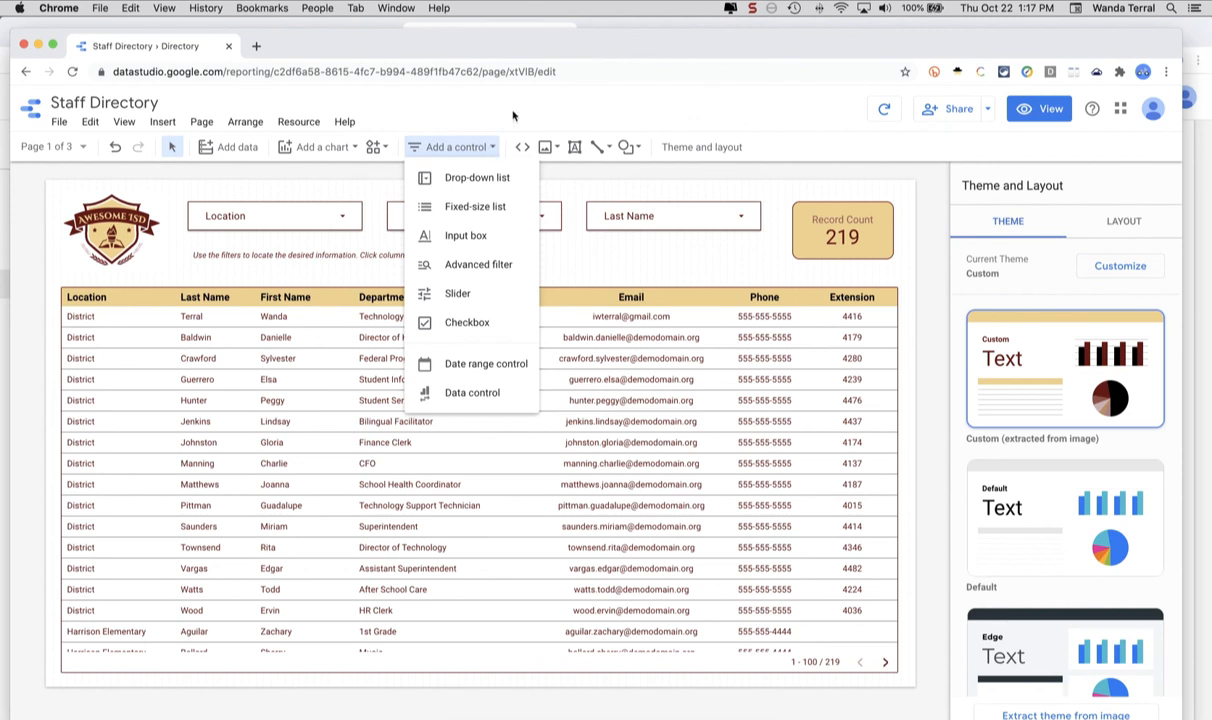
pyautogui.click(486, 112)
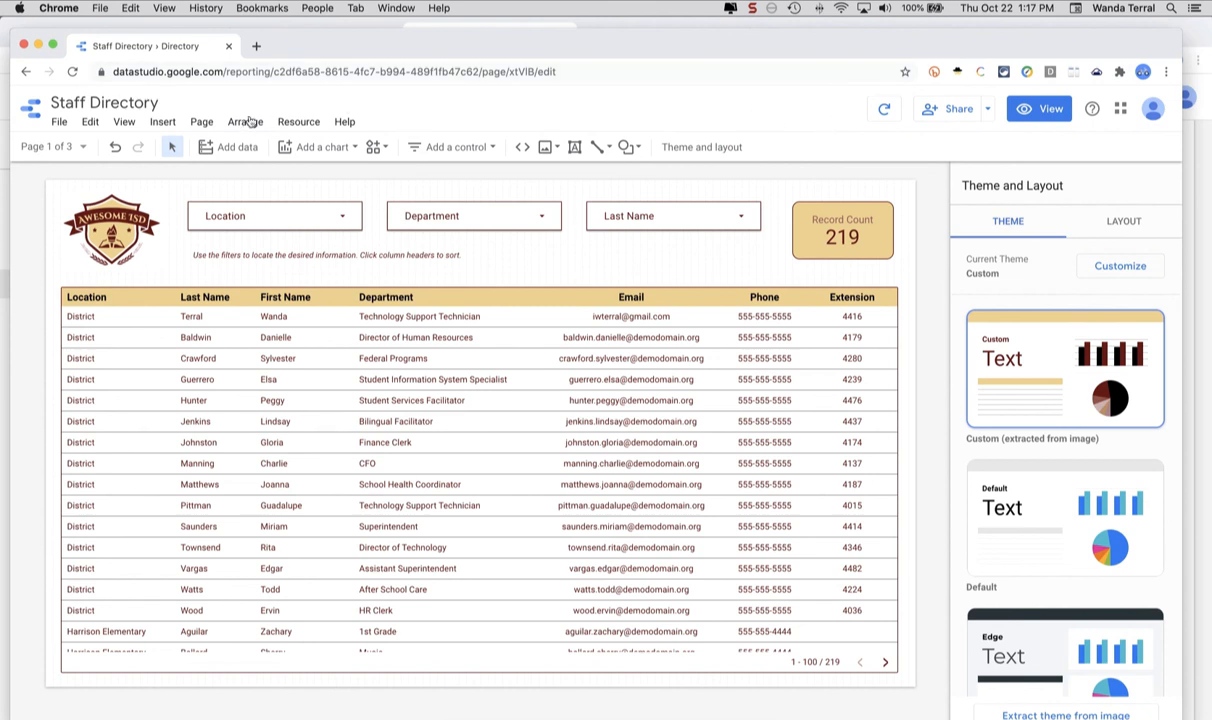
pyautogui.click(238, 148)
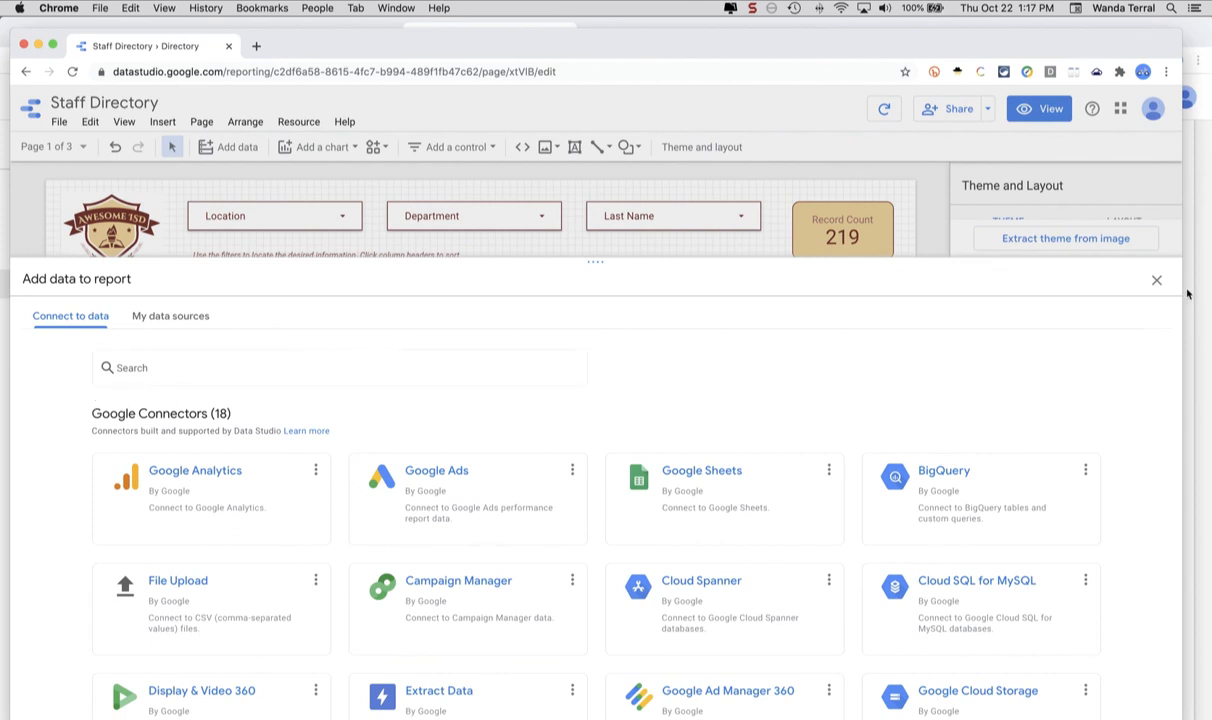
pyautogui.click(1156, 280)
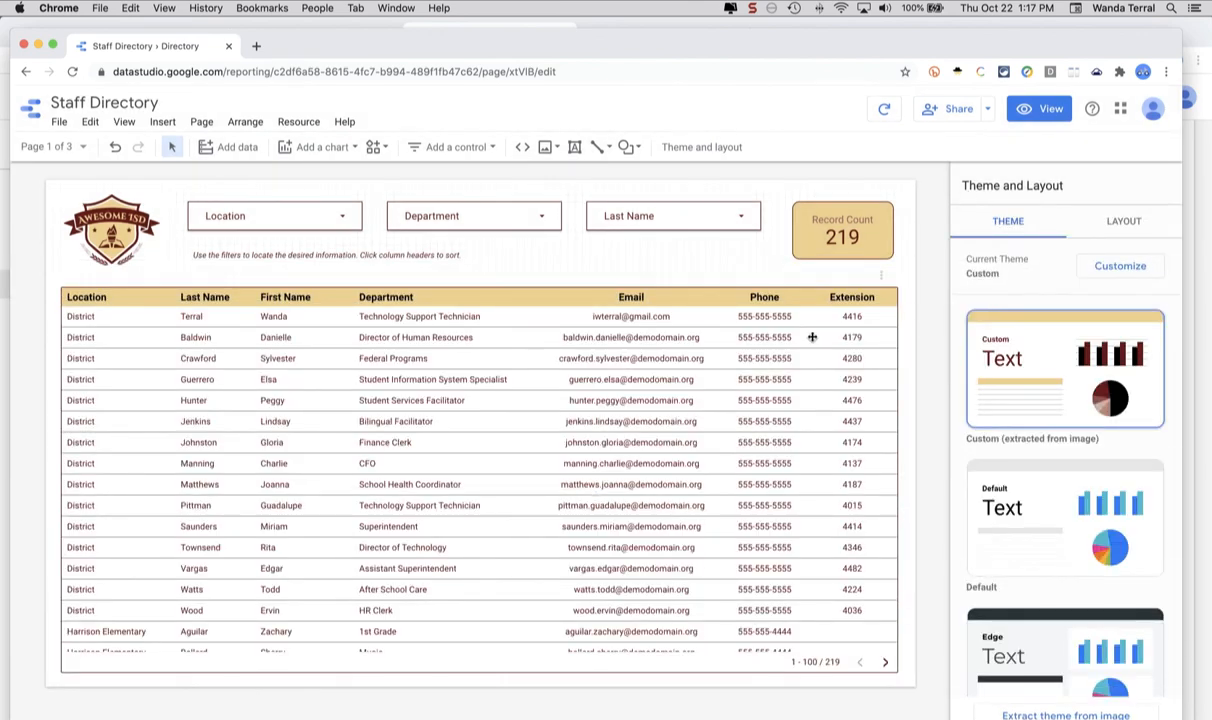
pyautogui.click(812, 337)
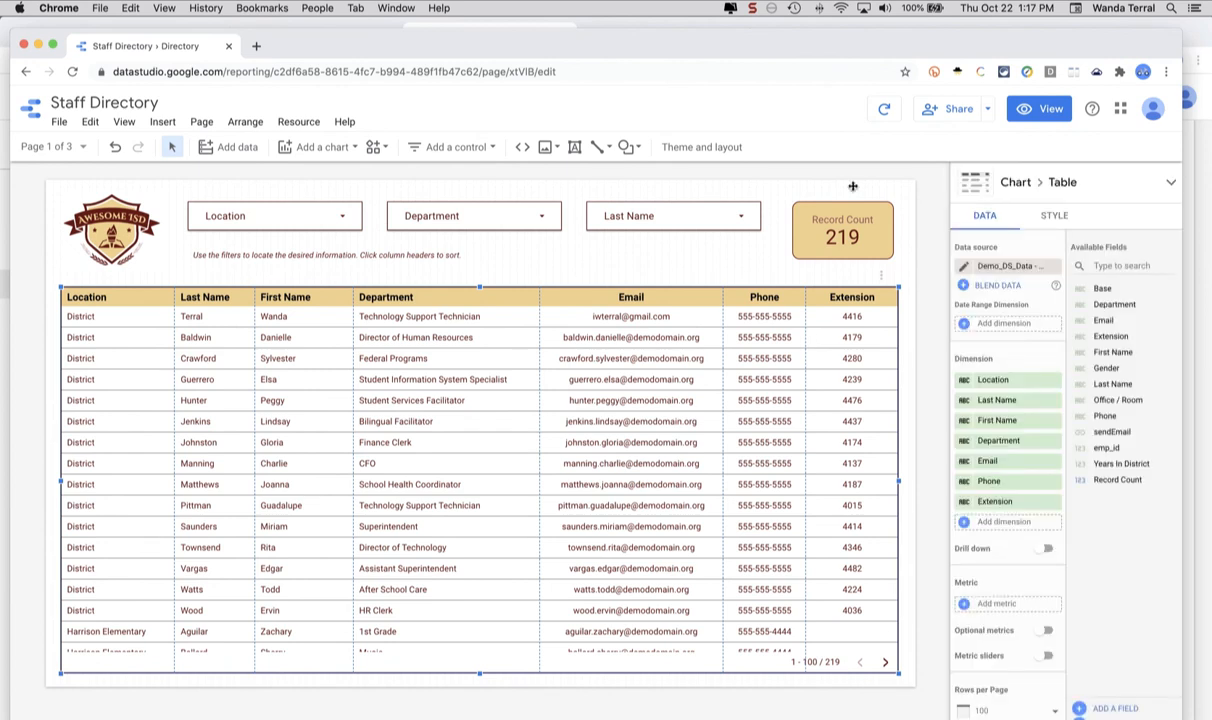